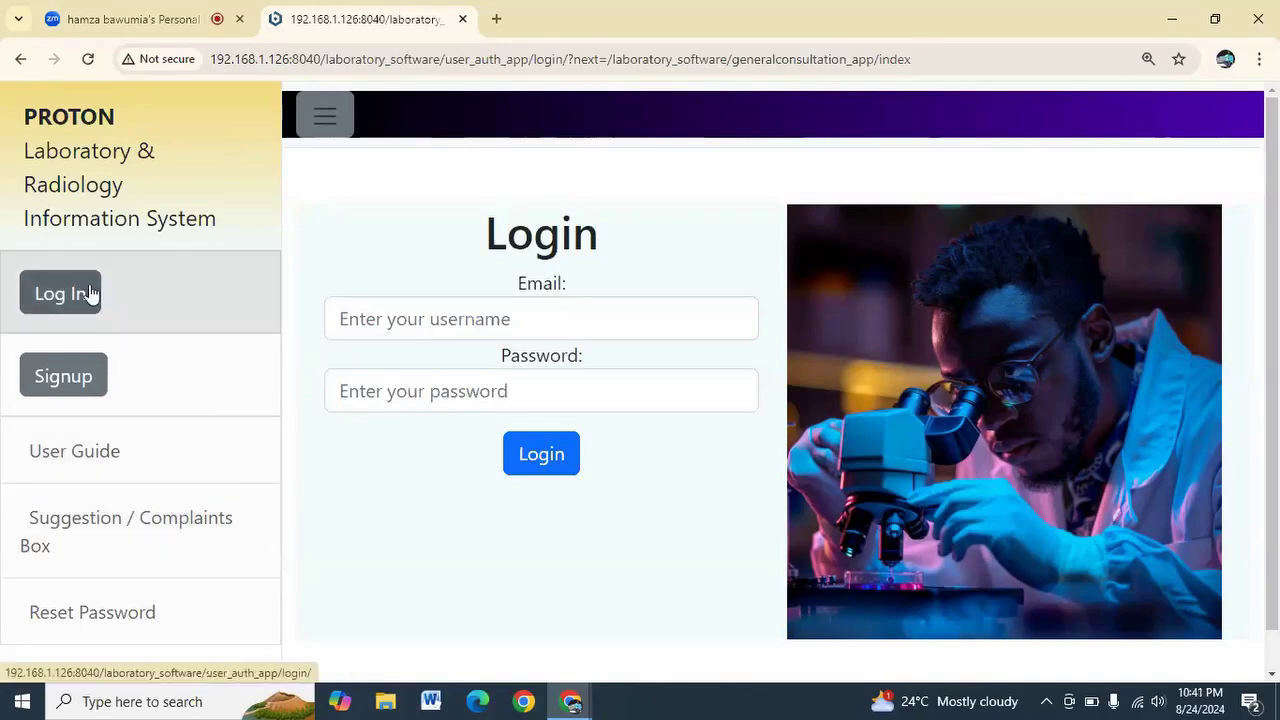
# Log in with the receptionist account's email and password
pyautogui.click(380, 326)
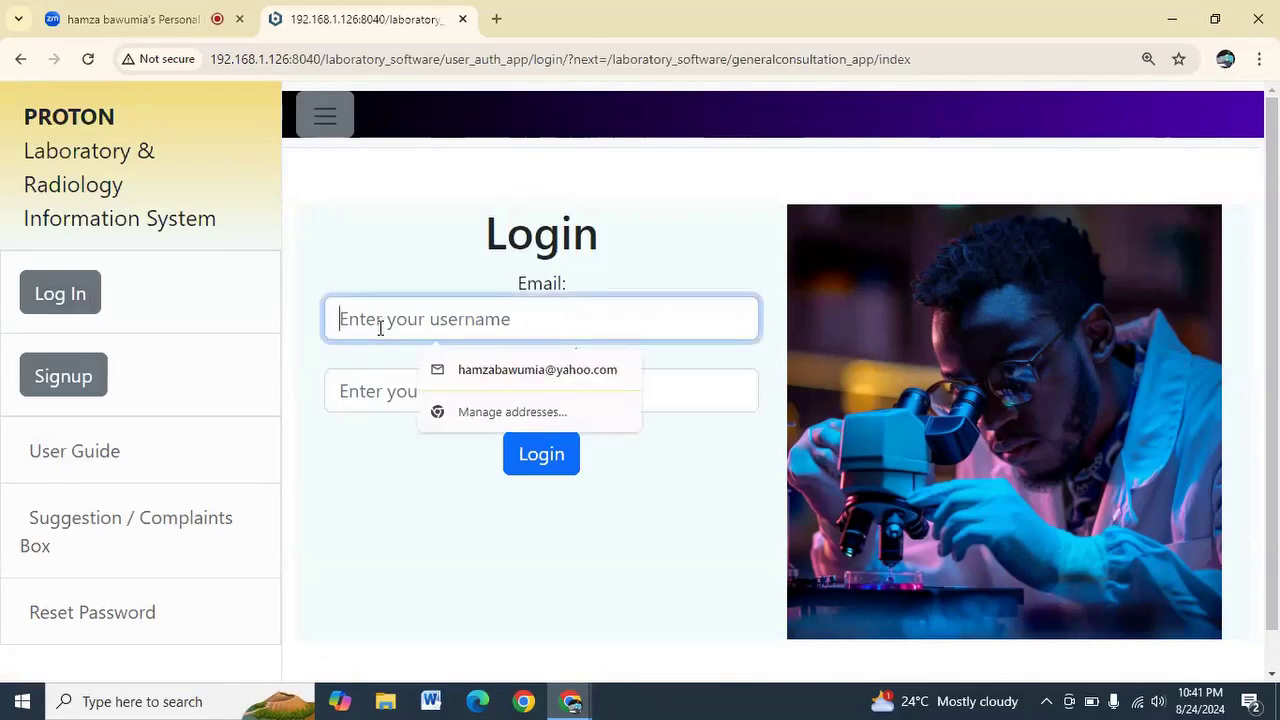
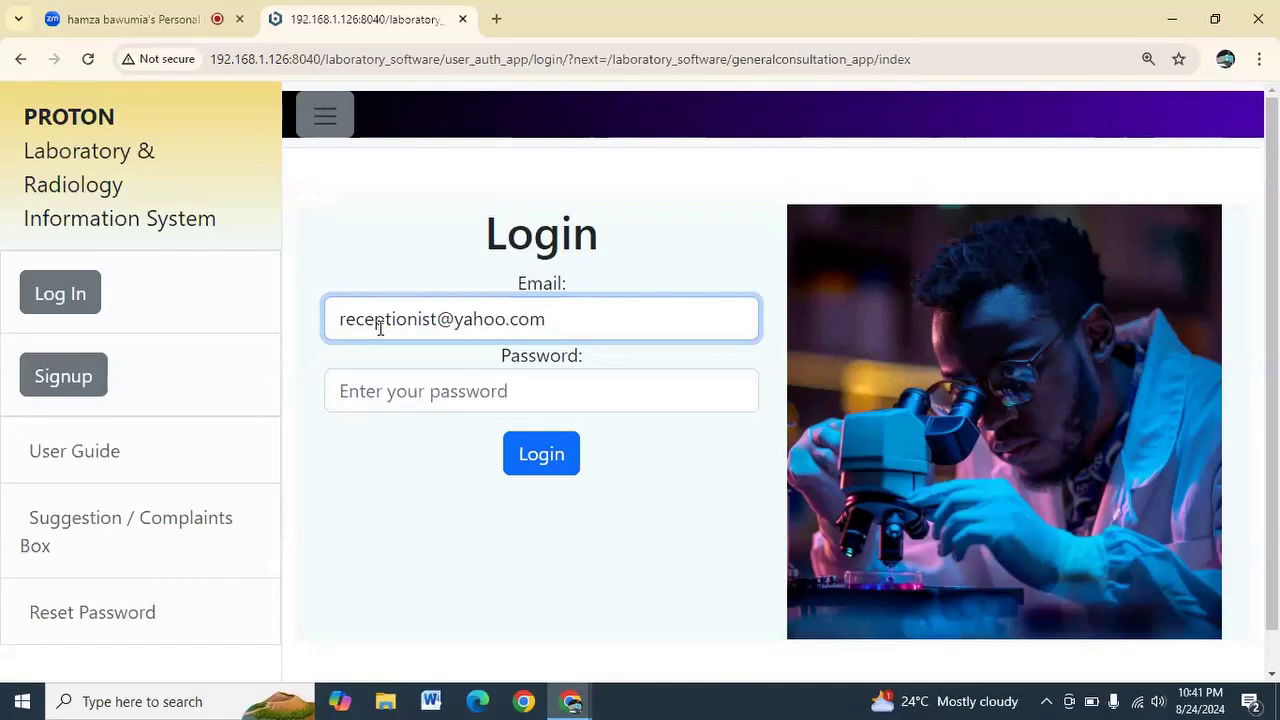
pyautogui.click(435, 382)
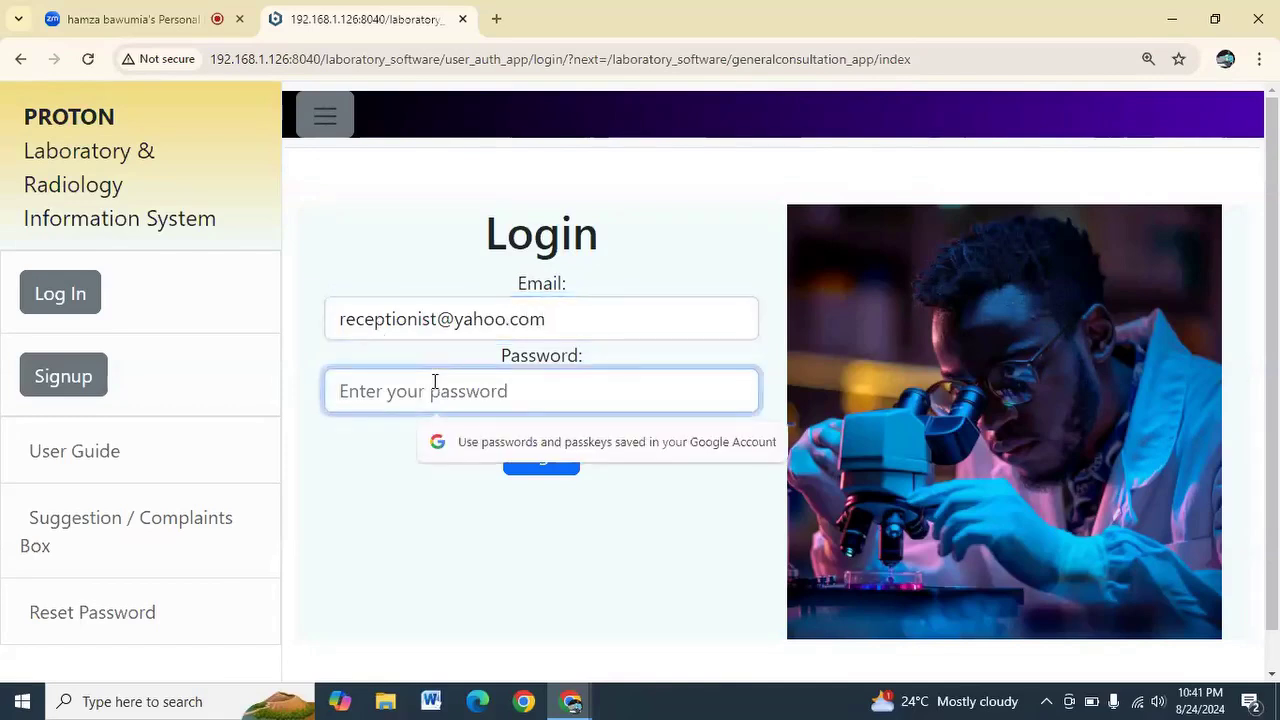
pyautogui.write('••••••')
pyautogui.press('Return')
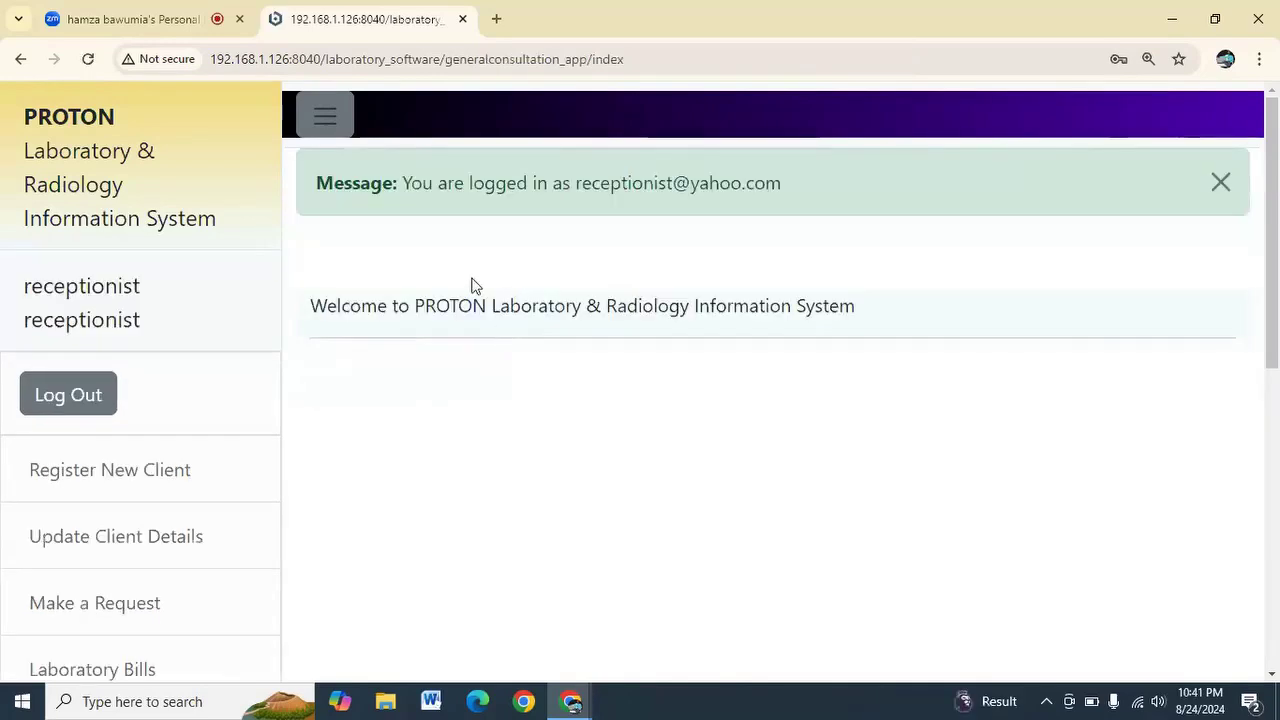
pyautogui.scroll(-3, 185, 330)
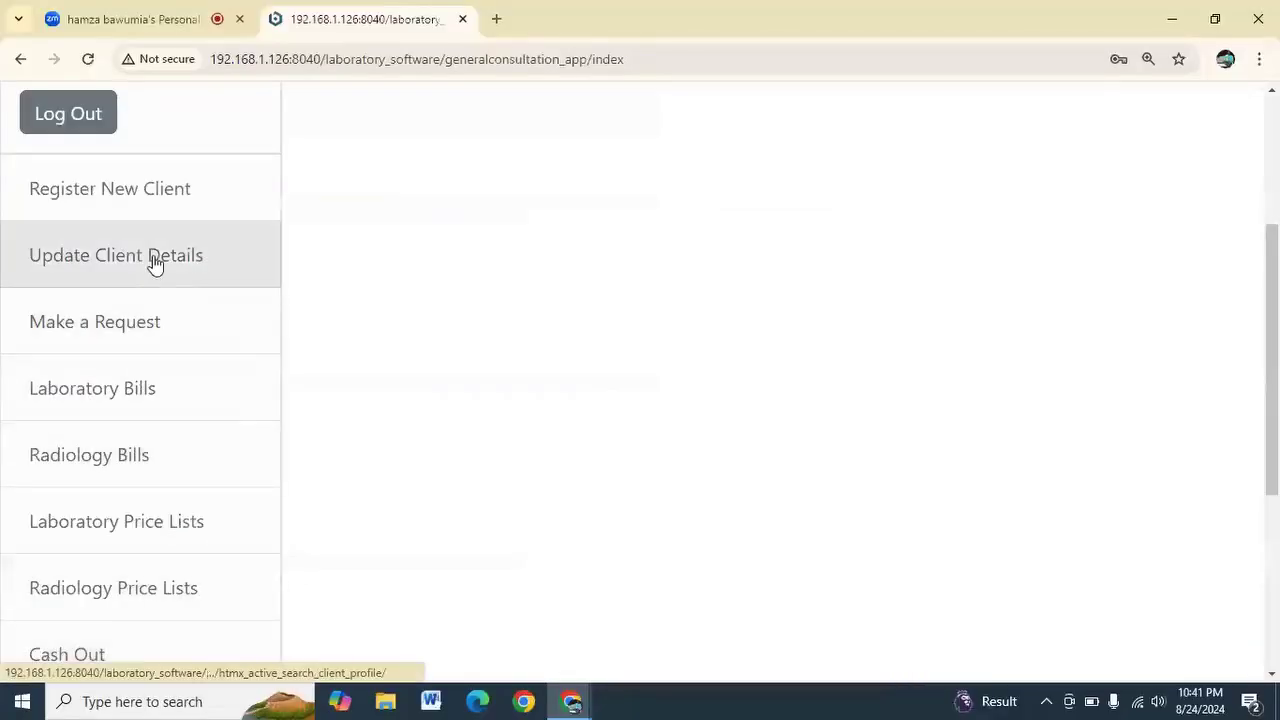
# Start a new client registration with first name 'test patient' and the client's surname
pyautogui.click(155, 200)
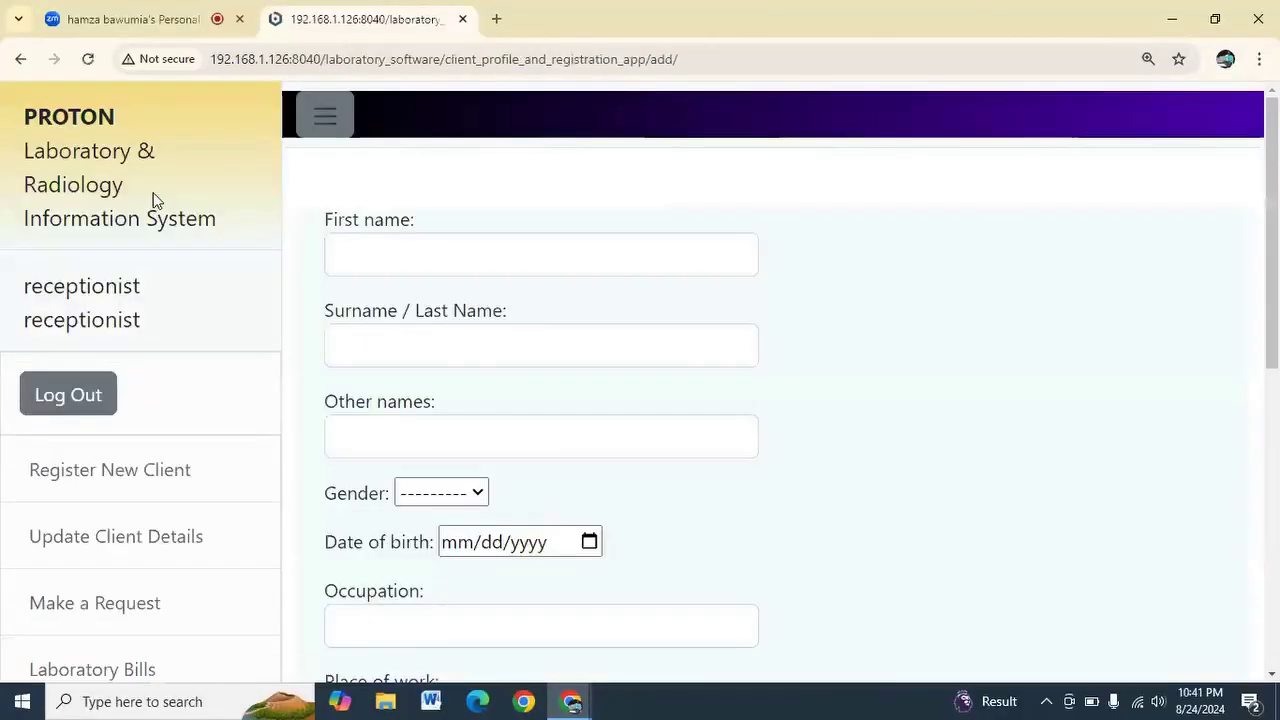
pyautogui.click(336, 250)
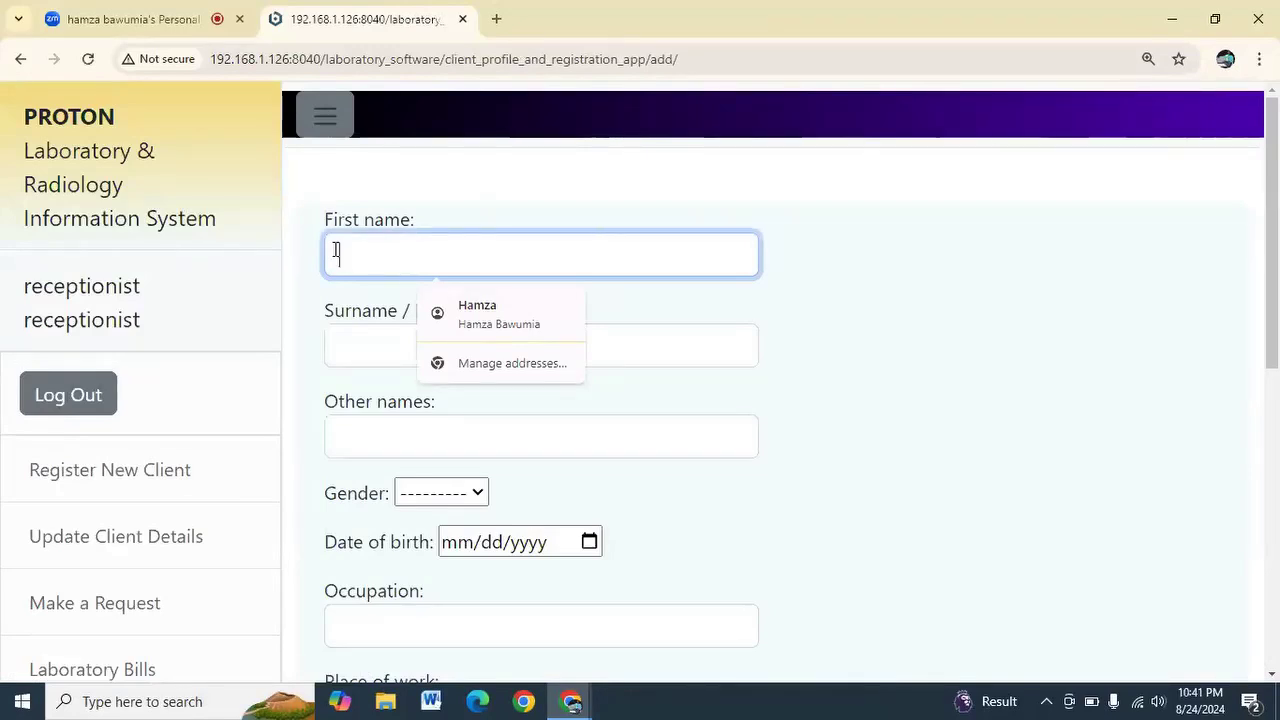
pyautogui.write('test')
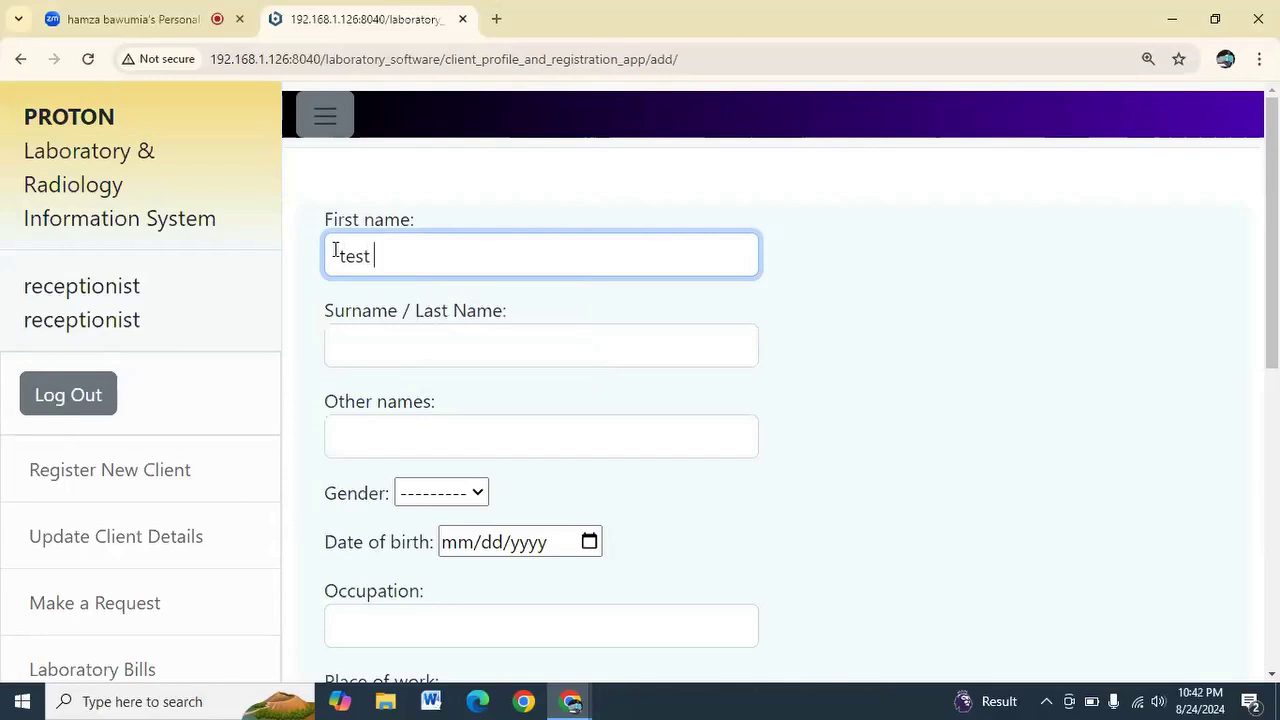
pyautogui.write(' patient 1')
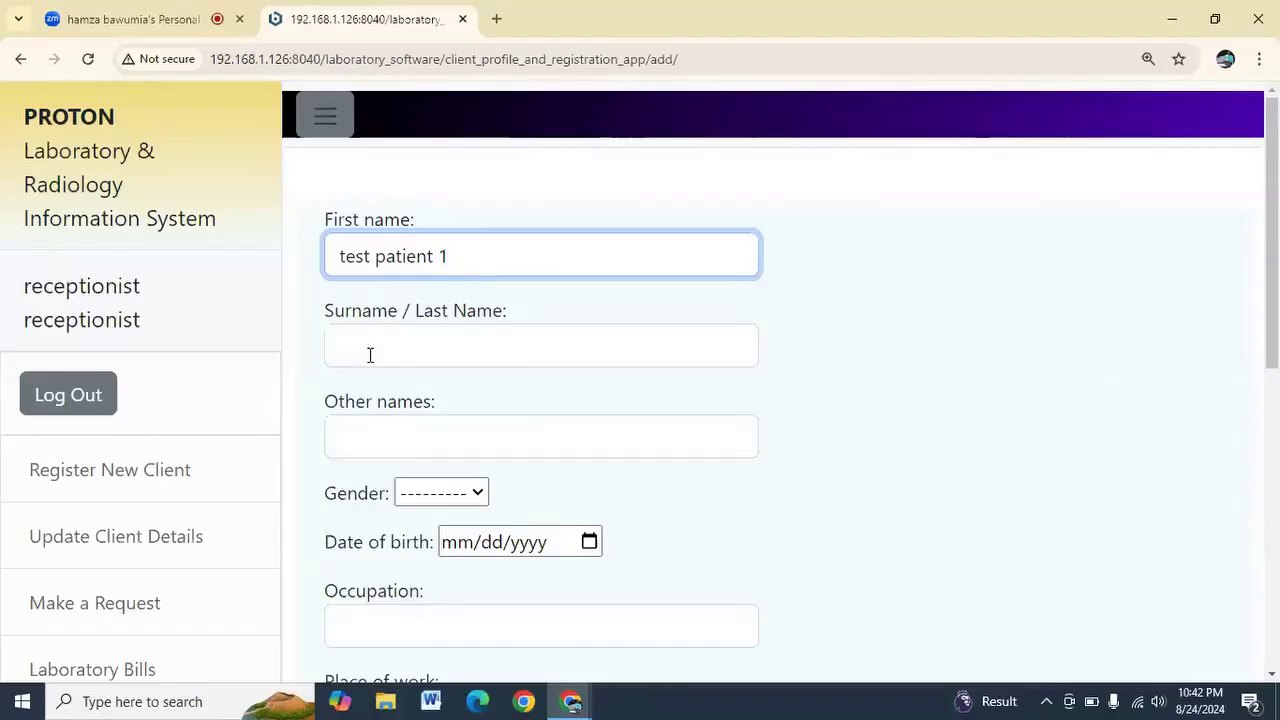
pyautogui.click(349, 514)
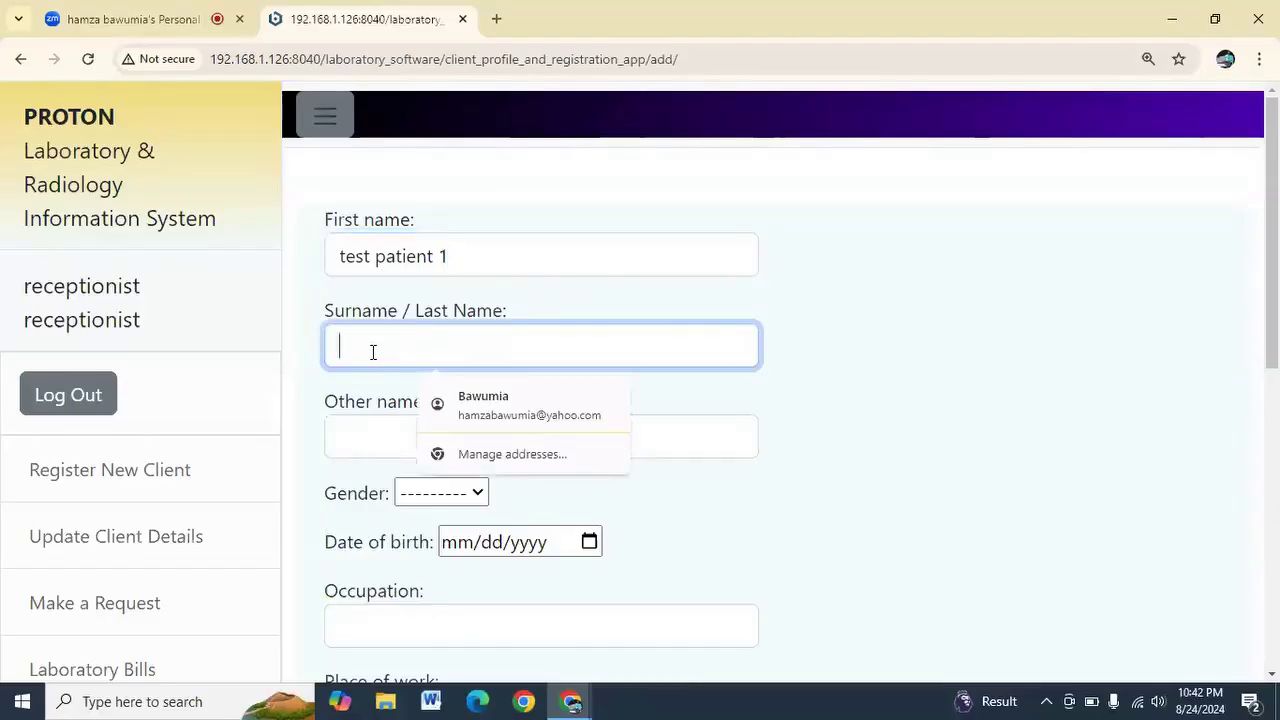
pyautogui.write('patietnn')
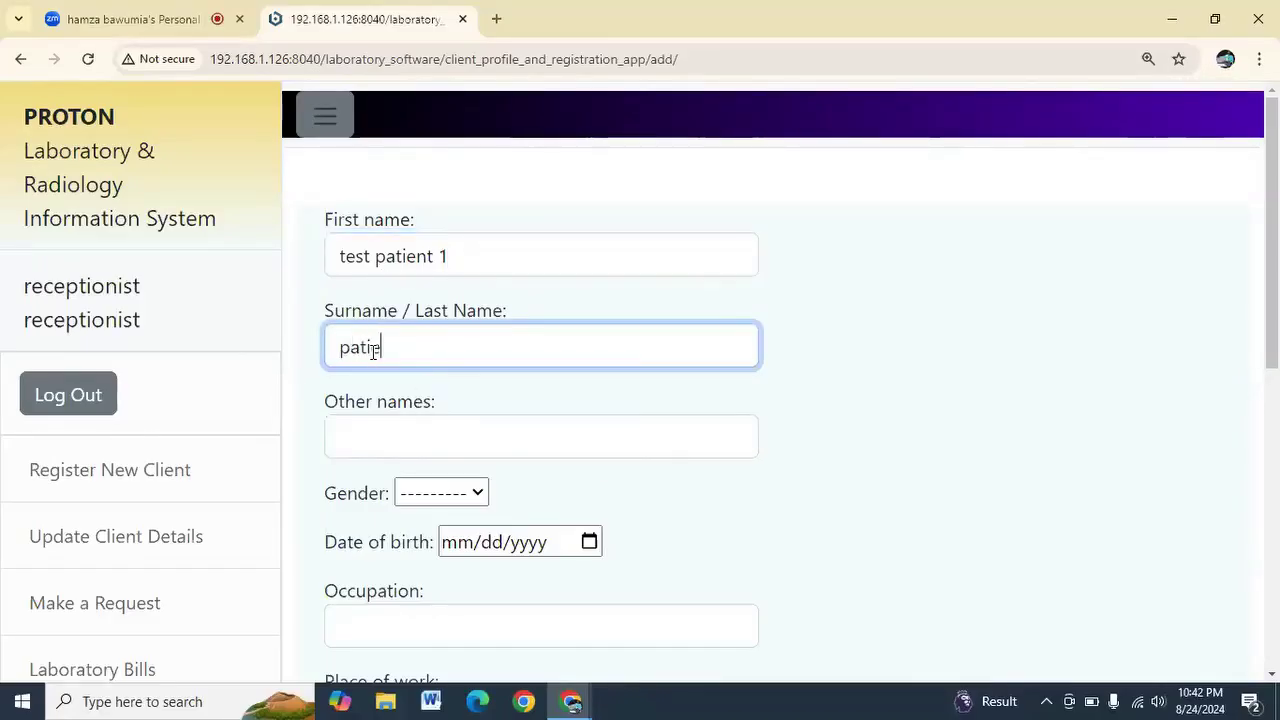
pyautogui.press('BackSpace')
pyautogui.write('nt1')
# Set the new client's gender to Male
pyautogui.click(455, 496)
pyautogui.click(443, 543)
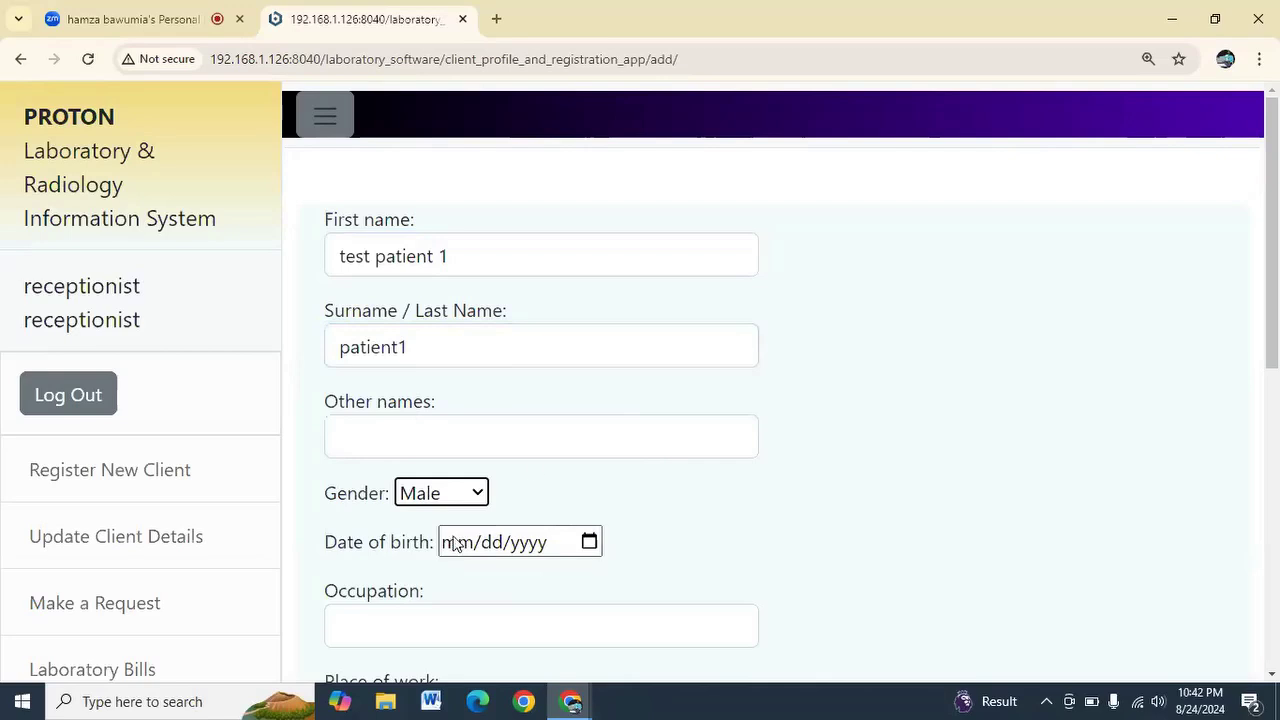
pyautogui.scroll(-2, 531, 466)
pyautogui.click(428, 441)
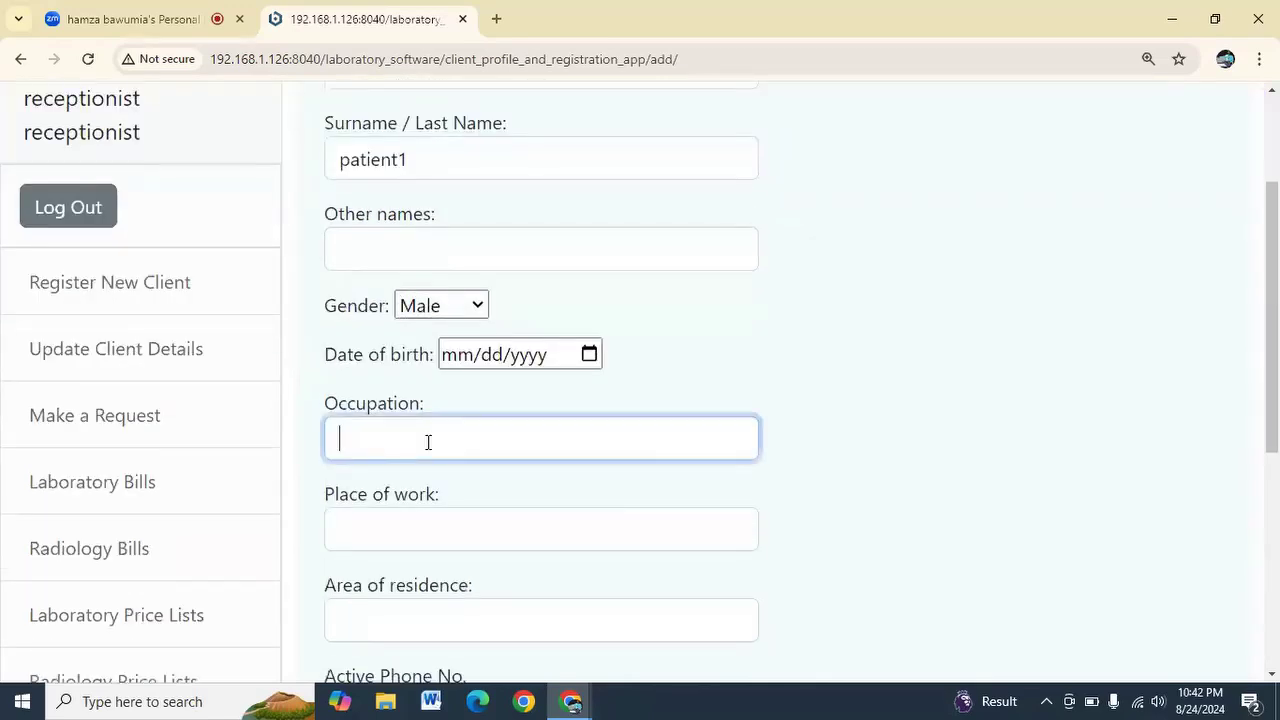
pyautogui.scroll(-2, 431, 440)
# Set the client's date of birth to 01/18/2021 in the calendar
pyautogui.click(589, 166)
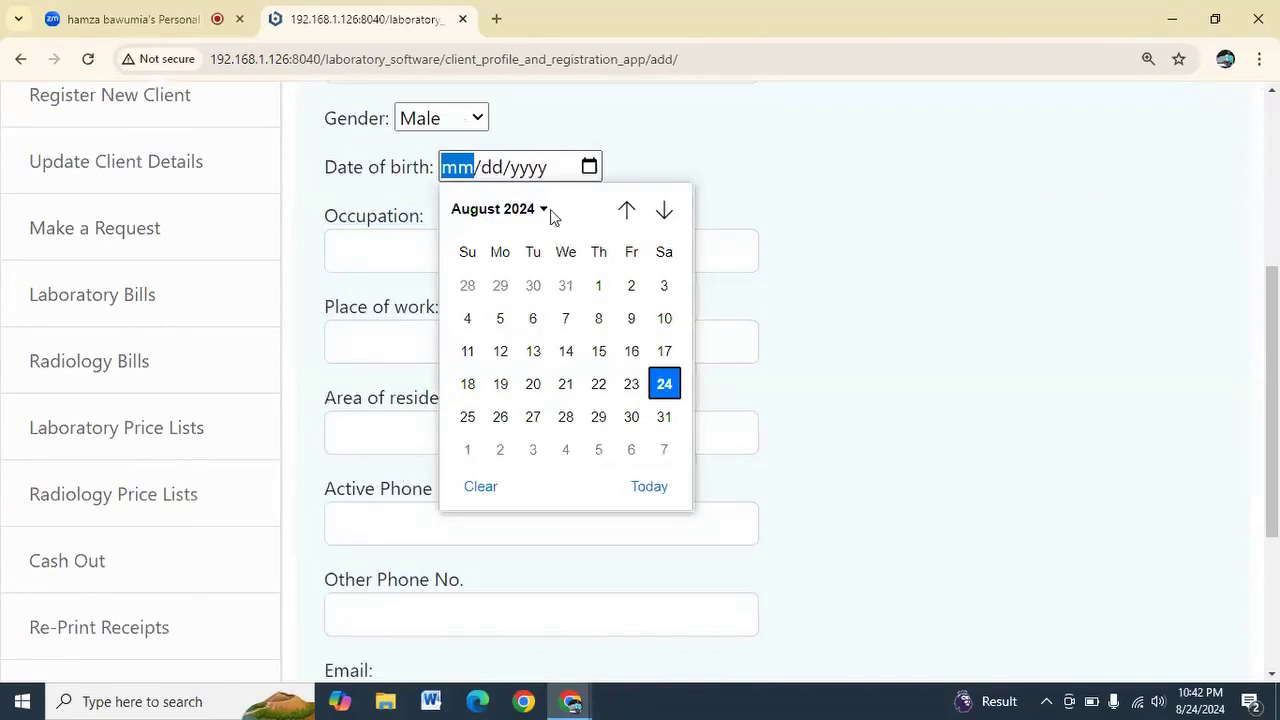
pyautogui.click(544, 212)
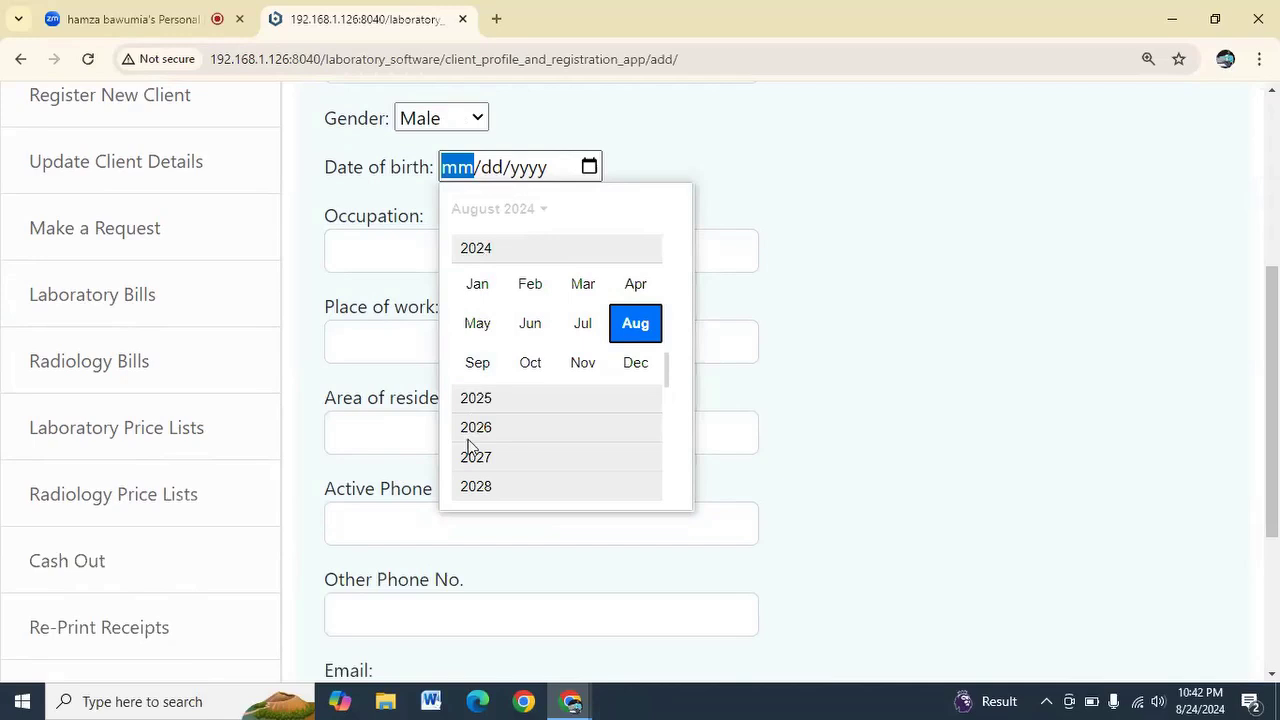
pyautogui.scroll(3, 493, 300)
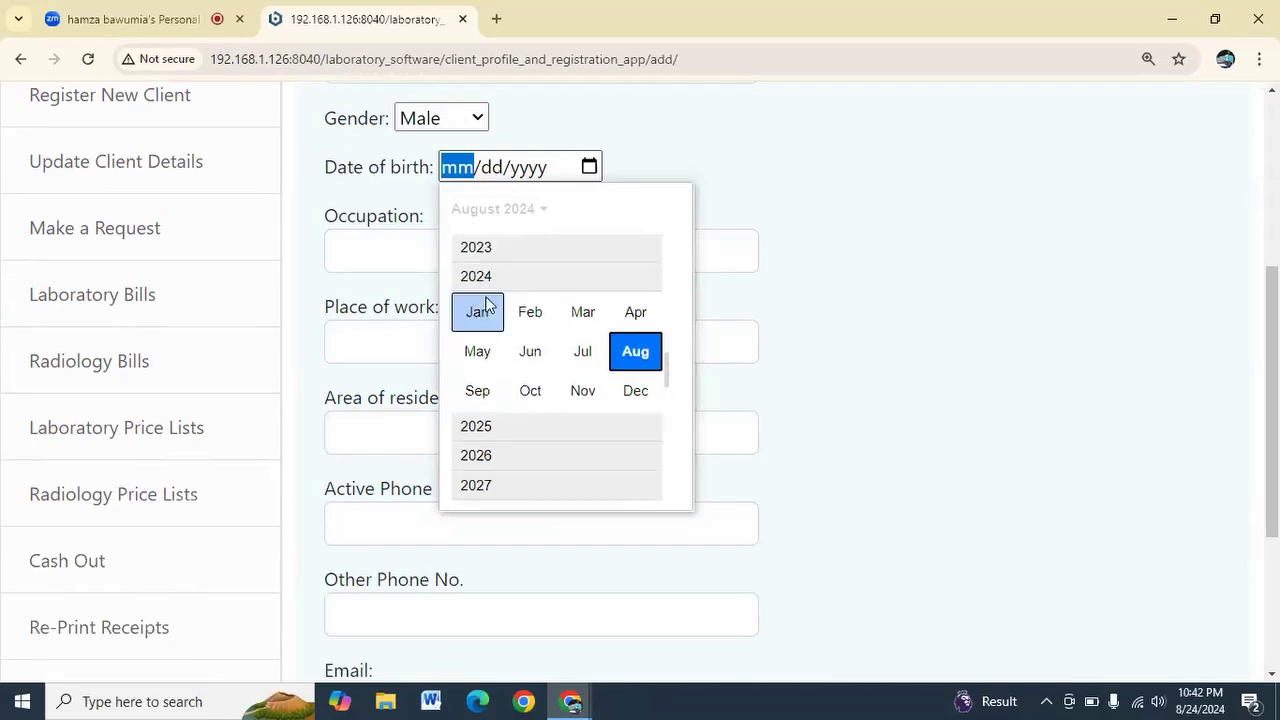
pyautogui.scroll(1, 491, 290)
pyautogui.click(491, 248)
pyautogui.click(479, 292)
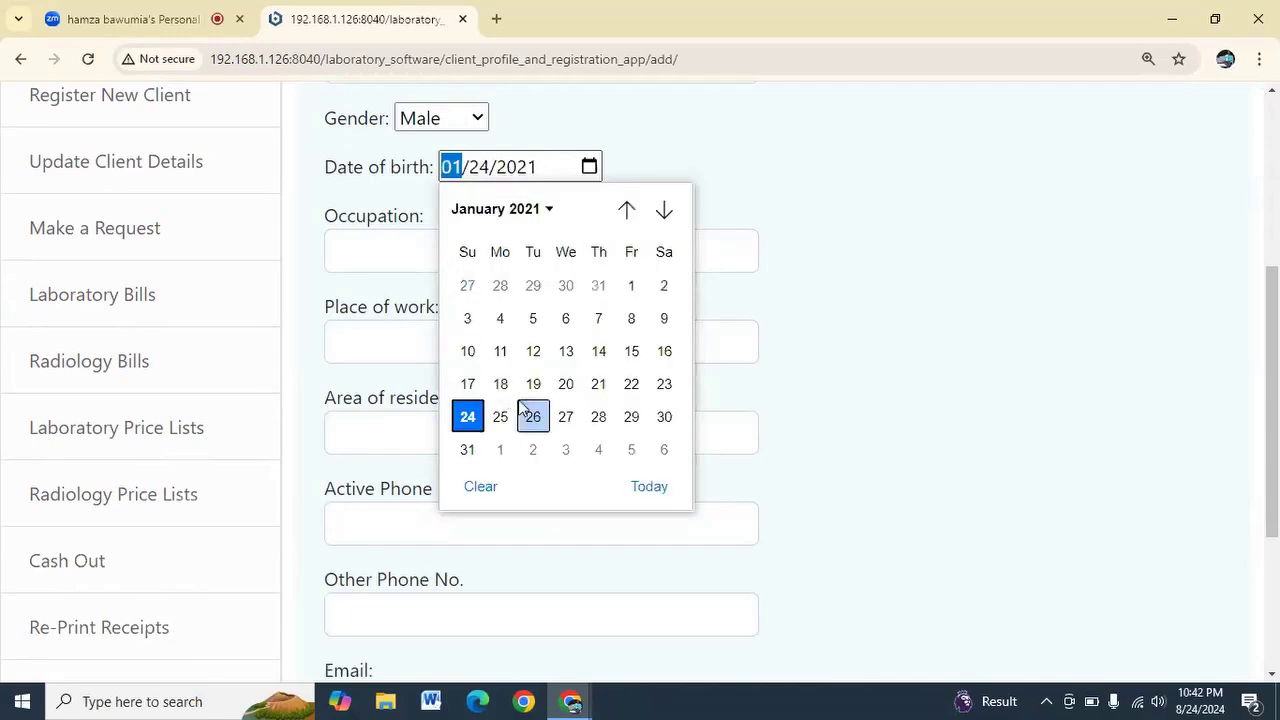
pyautogui.click(502, 386)
pyautogui.click(502, 386)
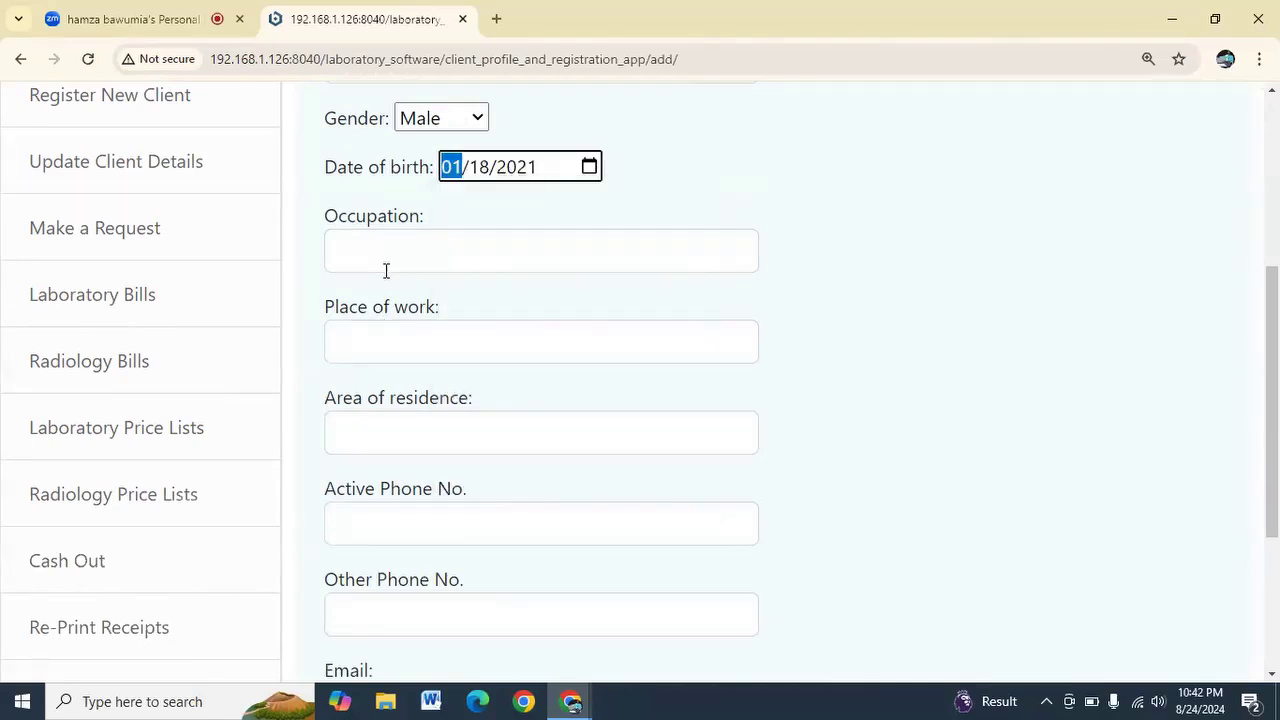
pyautogui.scroll(-3, 386, 269)
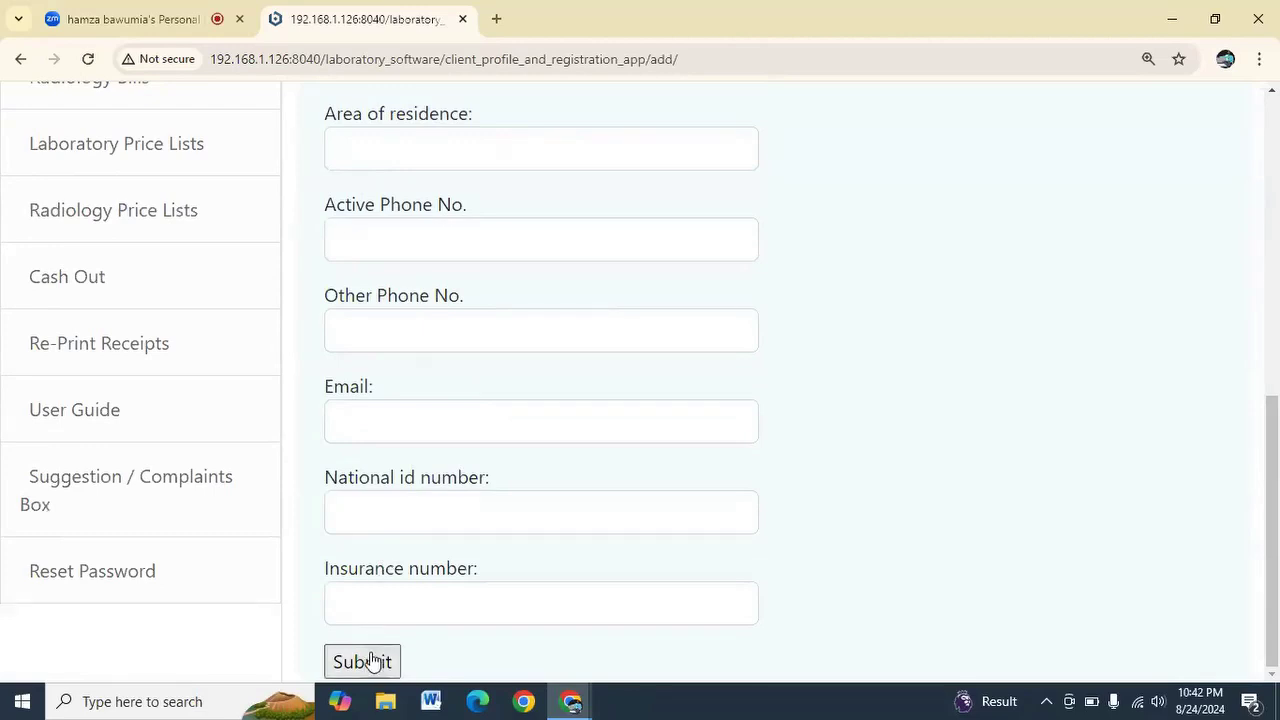
# Enter the client's email address and try submitting the registration
pyautogui.click(405, 423)
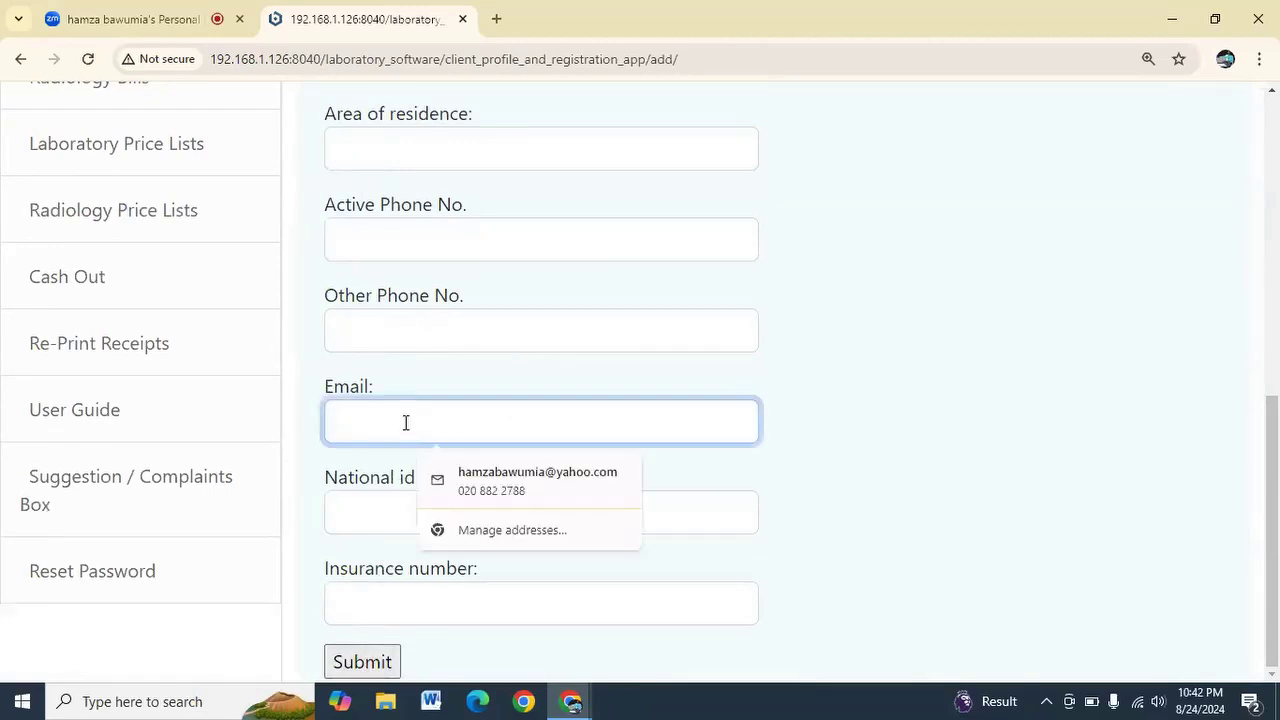
pyautogui.write('testpatient')
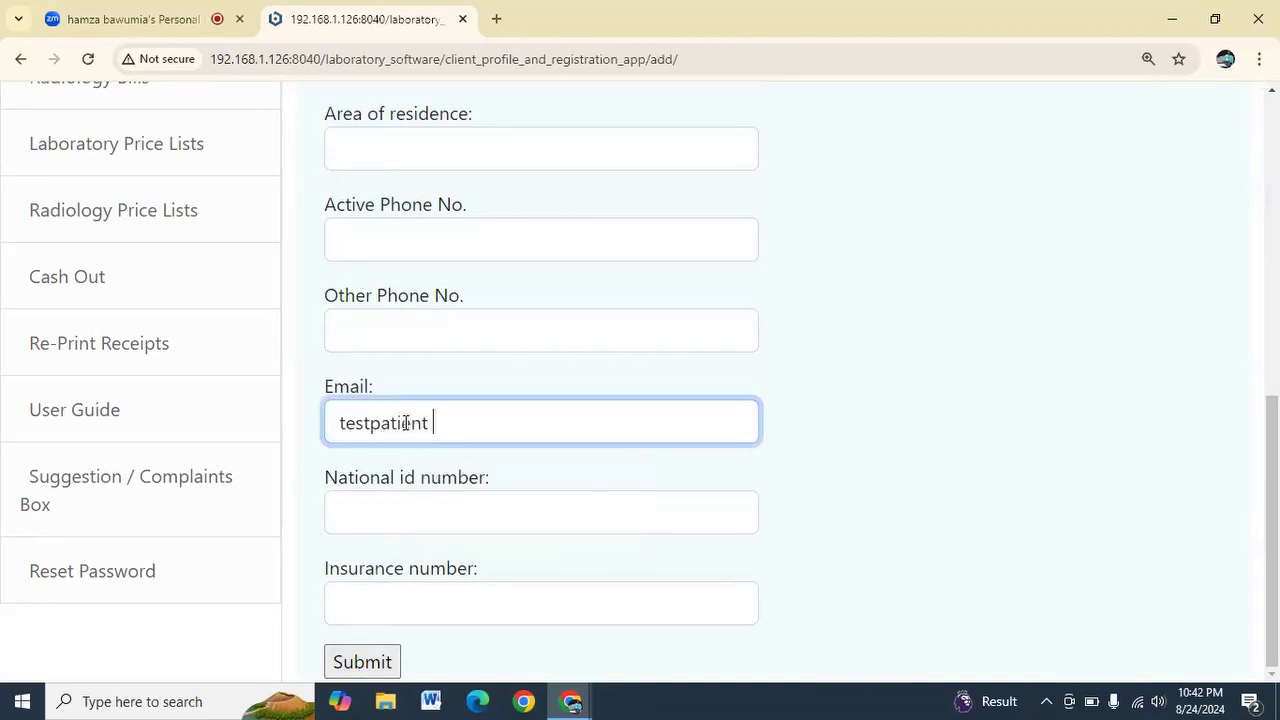
pyautogui.press('BackSpace')
pyautogui.write('@yahoo.com')
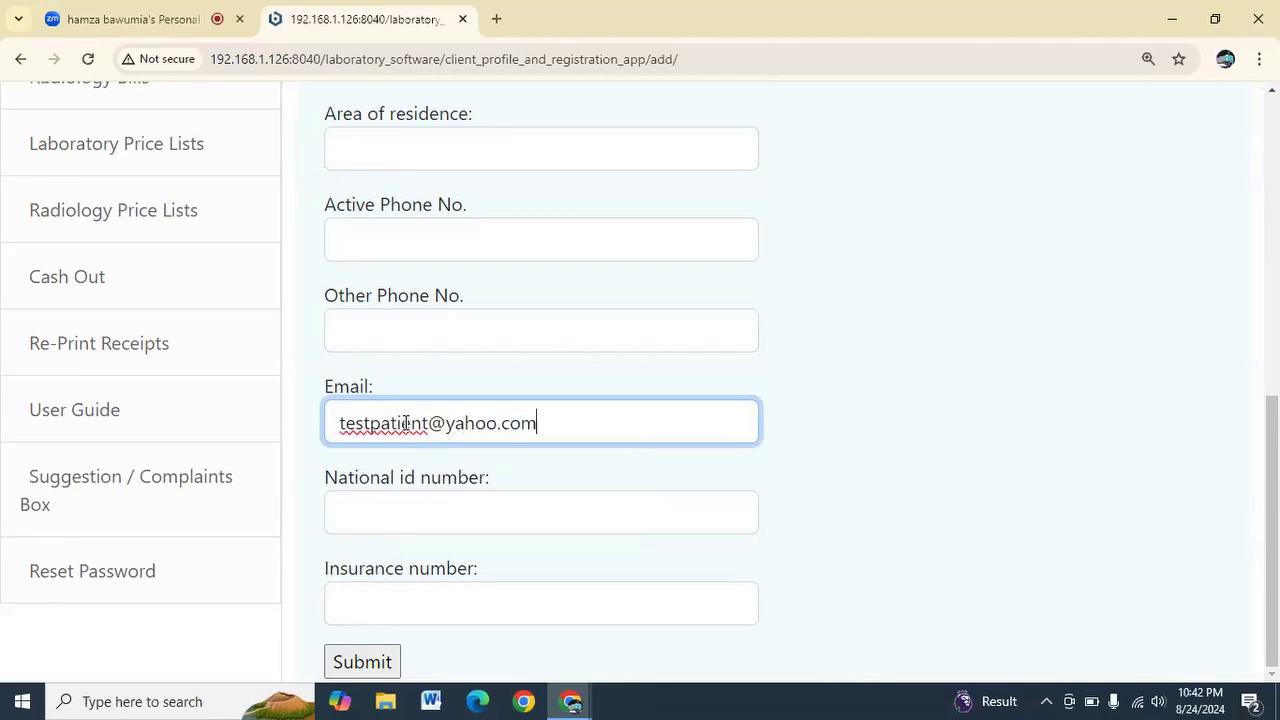
pyautogui.click(364, 665)
# Add the client's active phone number, save, and start a request for test patient 1
pyautogui.click(401, 232)
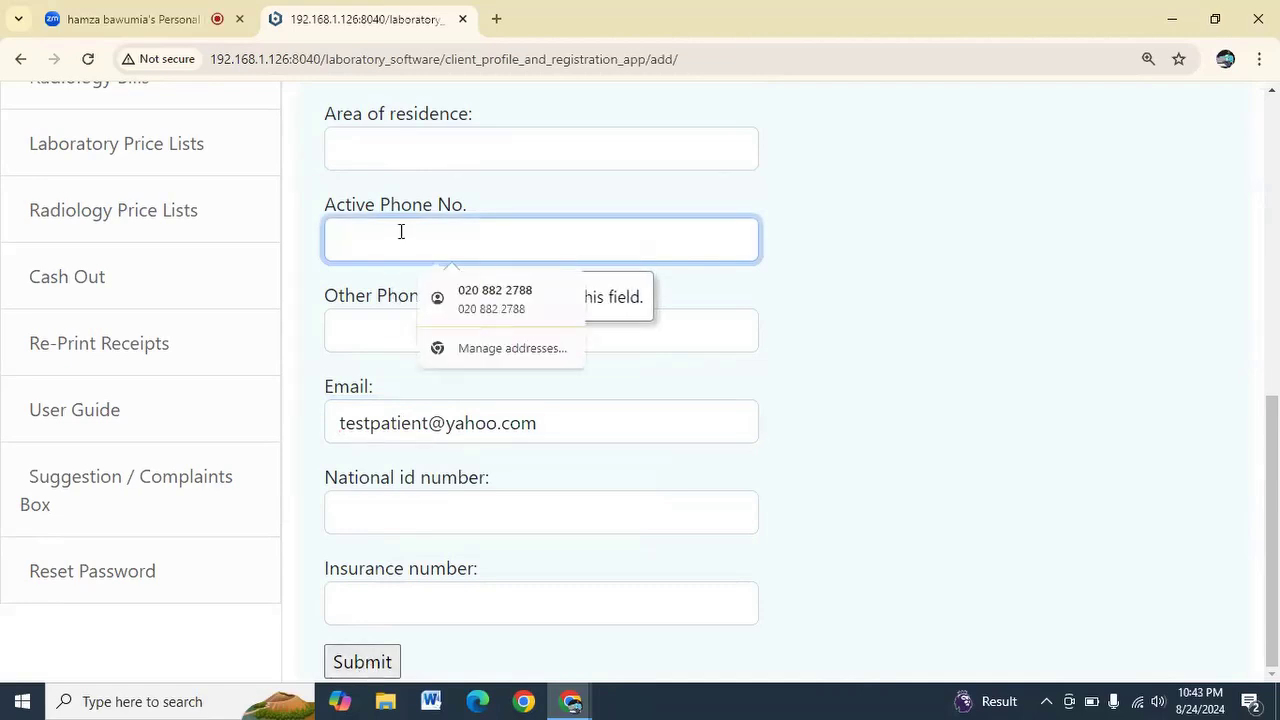
pyautogui.write('12345678')
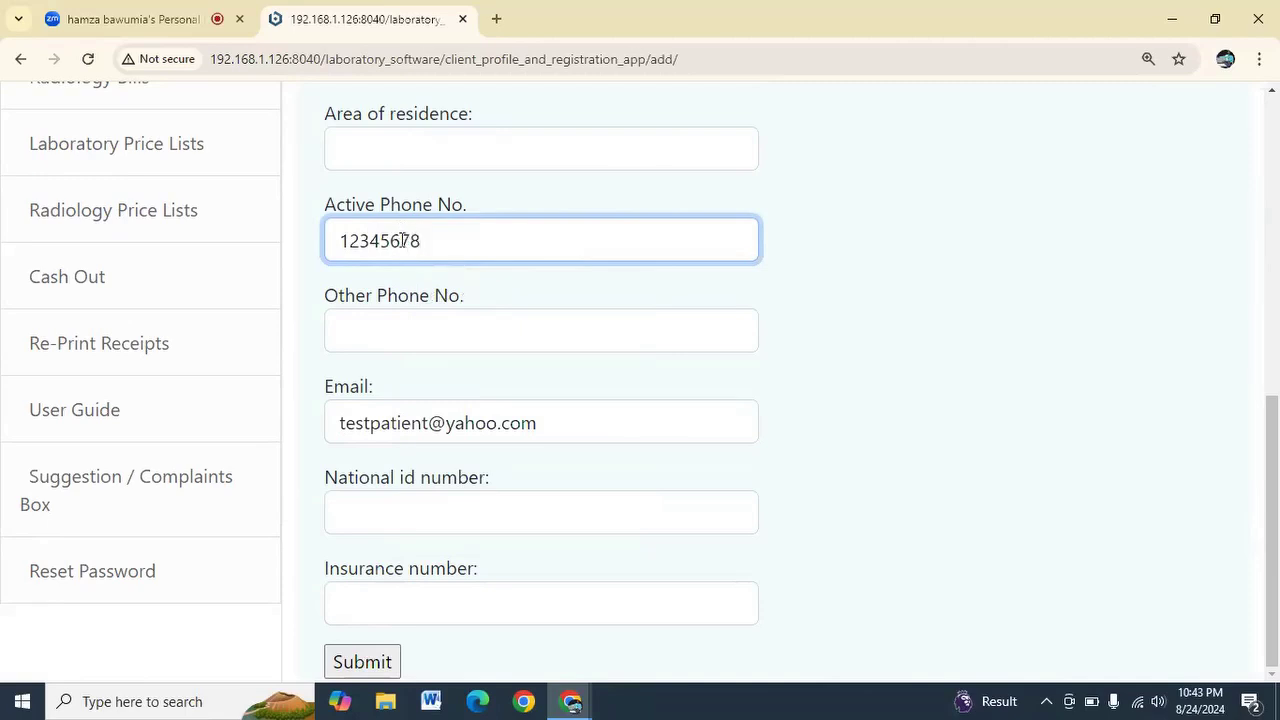
pyautogui.click(360, 664)
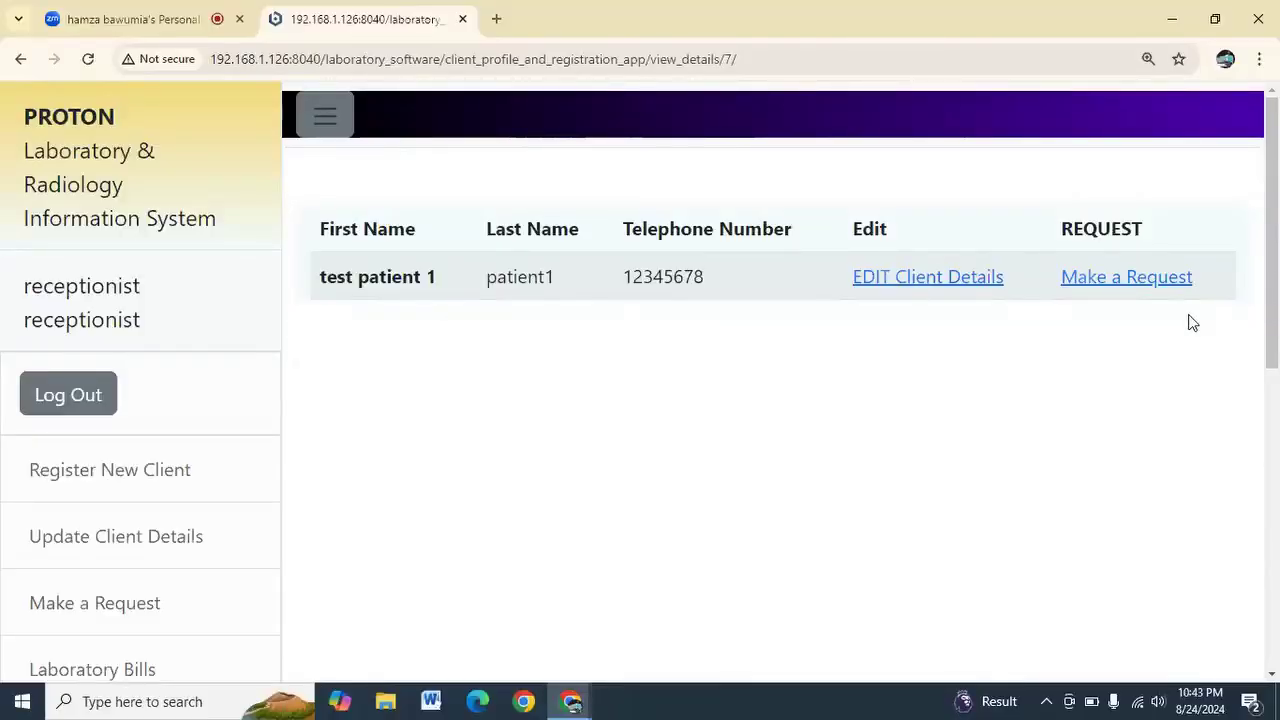
pyautogui.click(1159, 288)
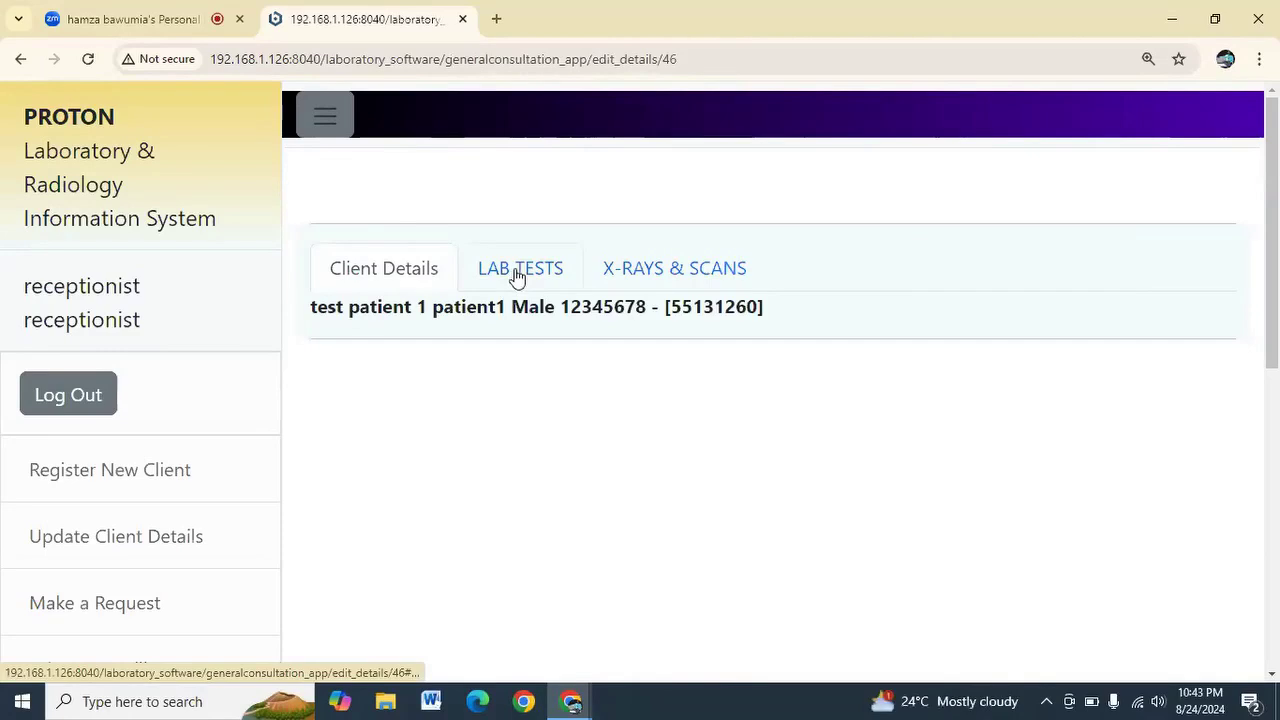
# Request the fbc, LFT - Liver Function Test and mps lab tests
pyautogui.click(516, 271)
pyautogui.scroll(-2, 516, 277)
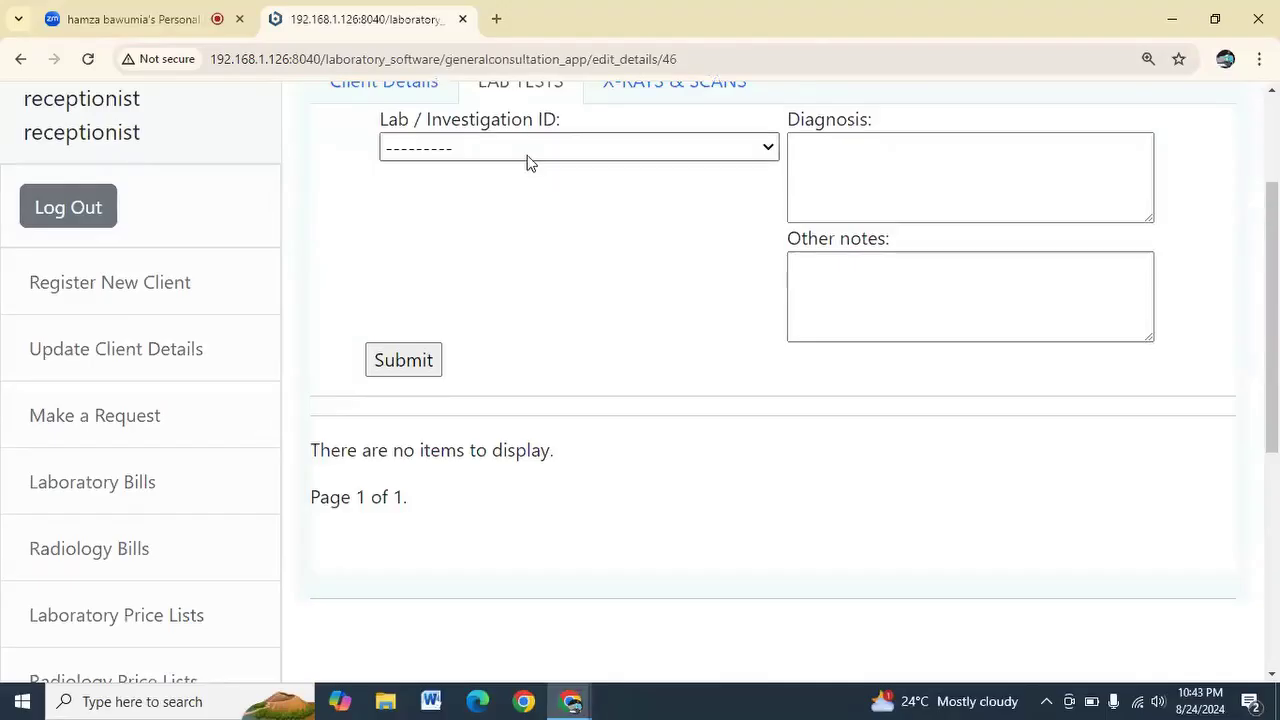
pyautogui.click(530, 160)
pyautogui.click(506, 228)
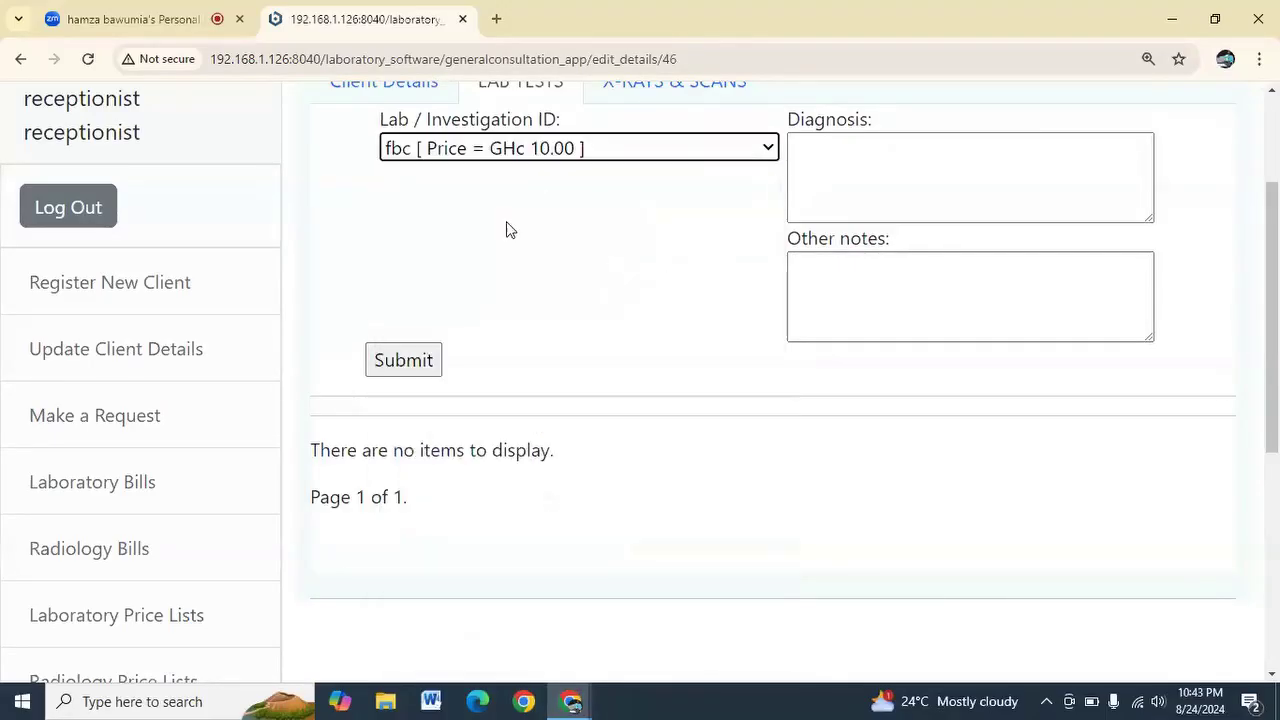
pyautogui.click(408, 360)
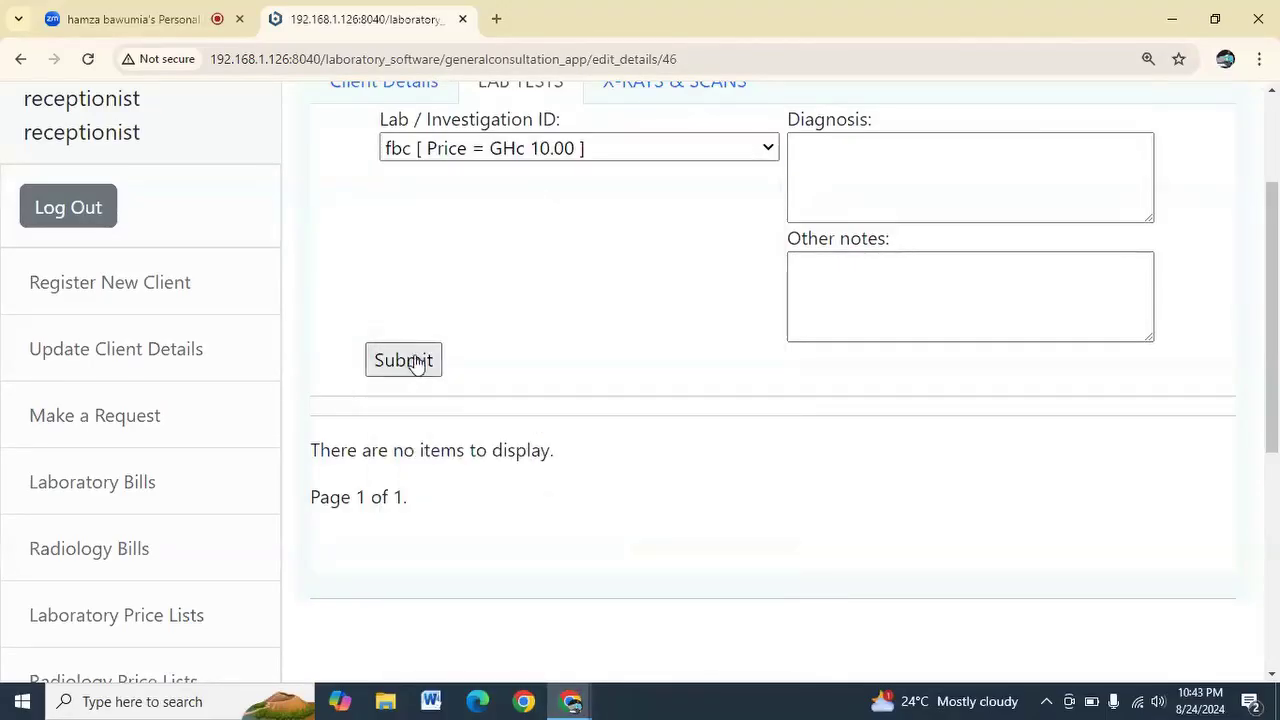
pyautogui.click(517, 157)
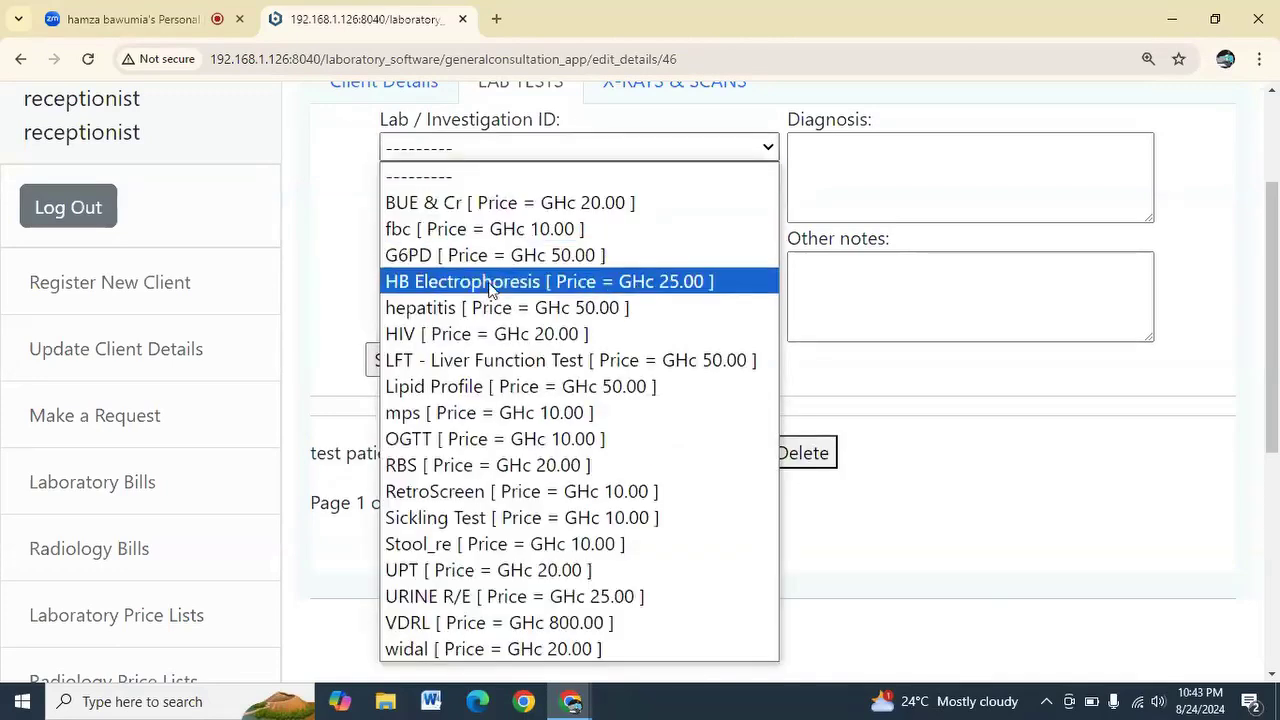
pyautogui.click(457, 360)
pyautogui.click(406, 364)
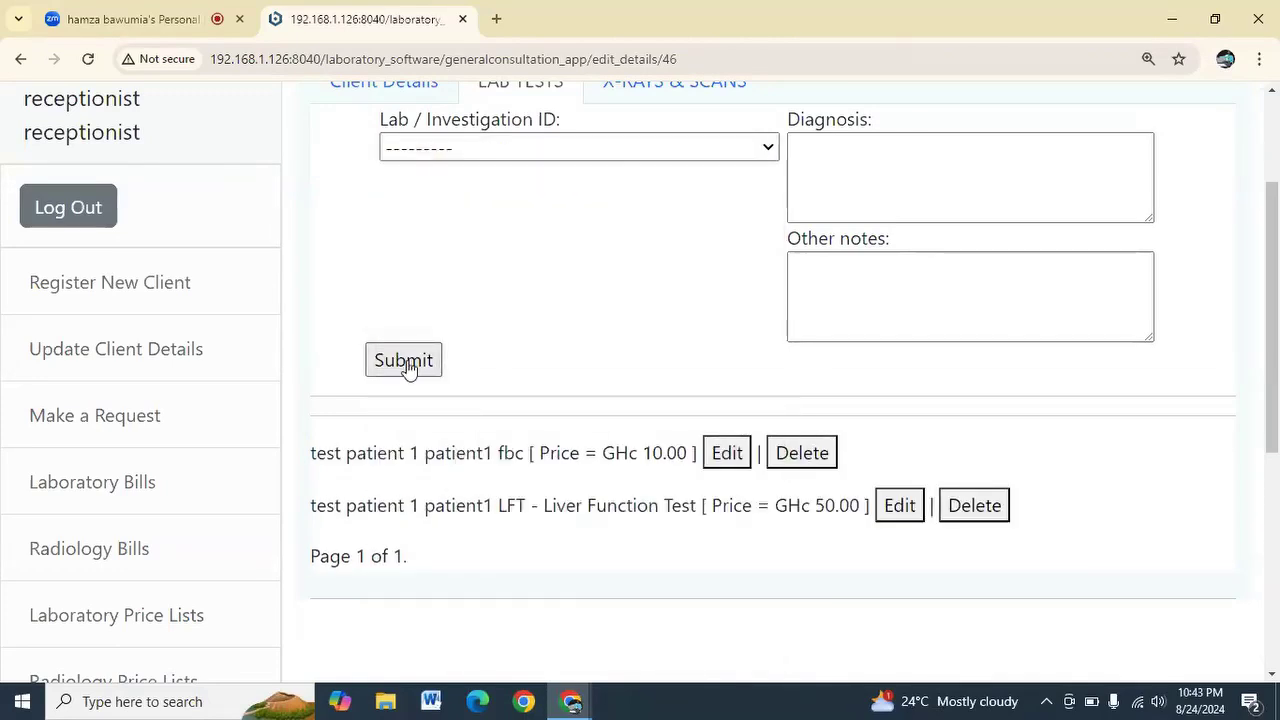
pyautogui.click(541, 152)
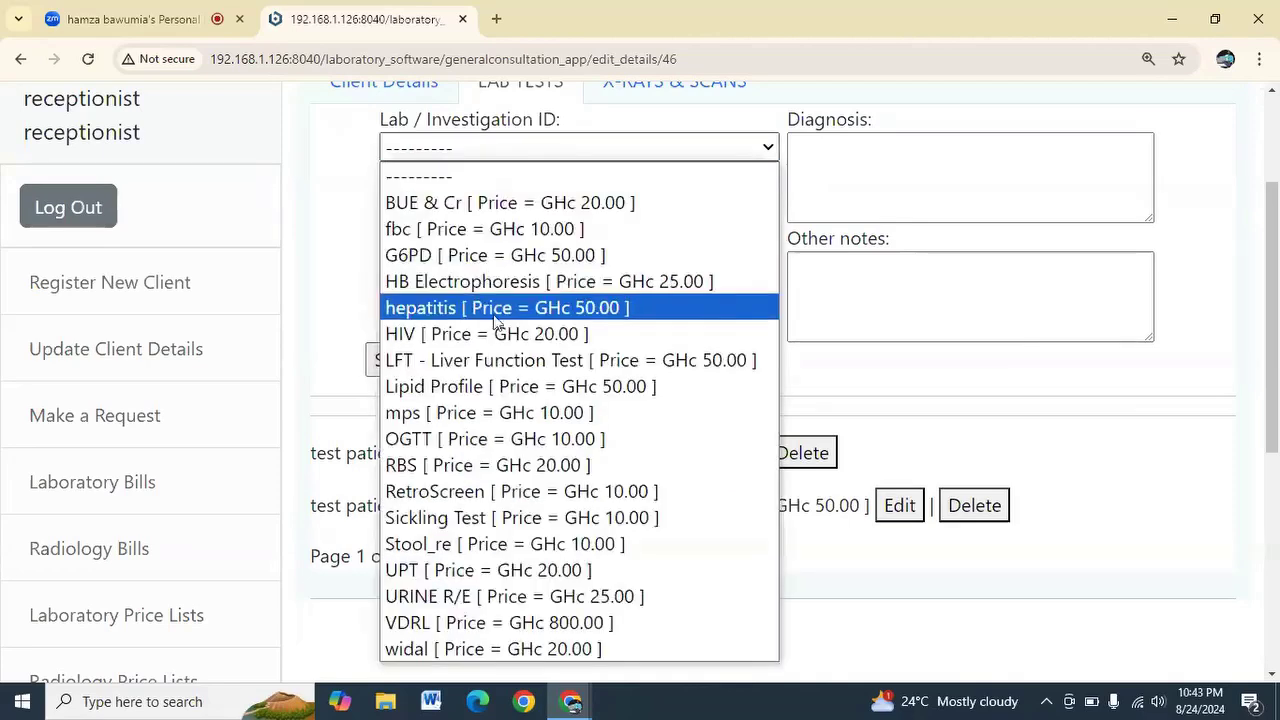
pyautogui.click(508, 430)
pyautogui.click(399, 368)
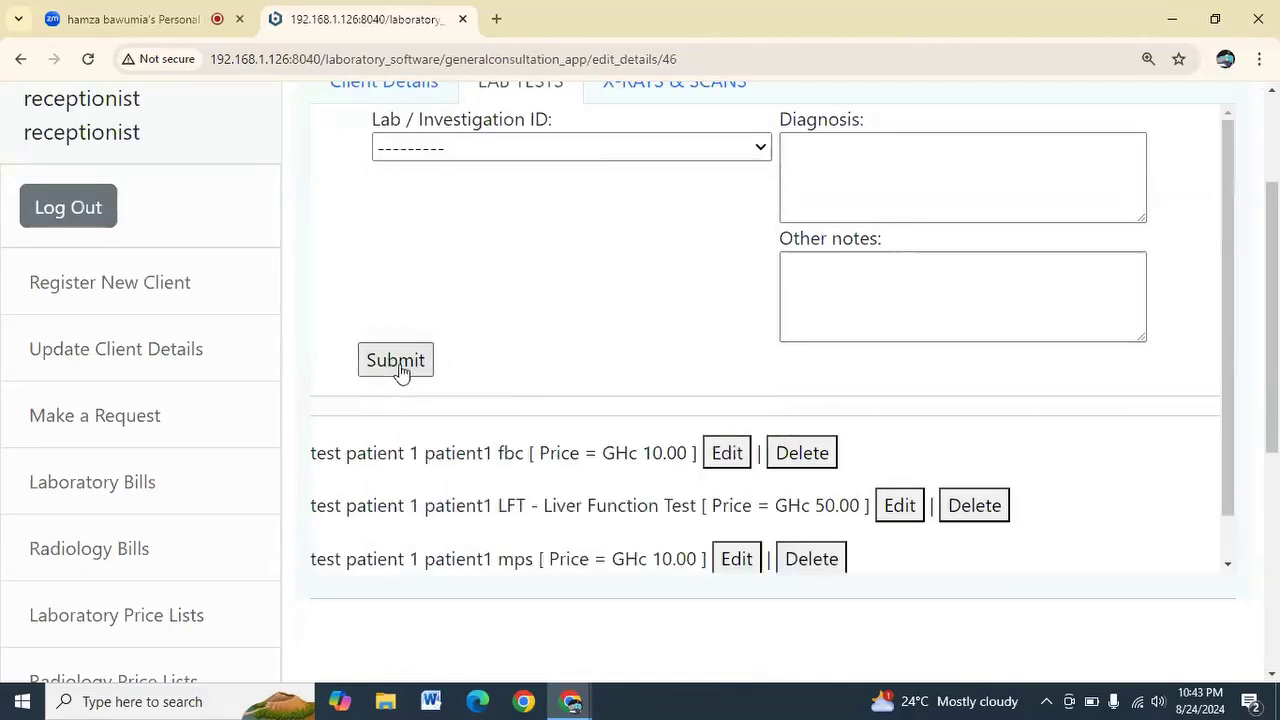
# Add the Stool_re and Sickling Test lab requests and review the request list
pyautogui.click(507, 150)
pyautogui.press('s')
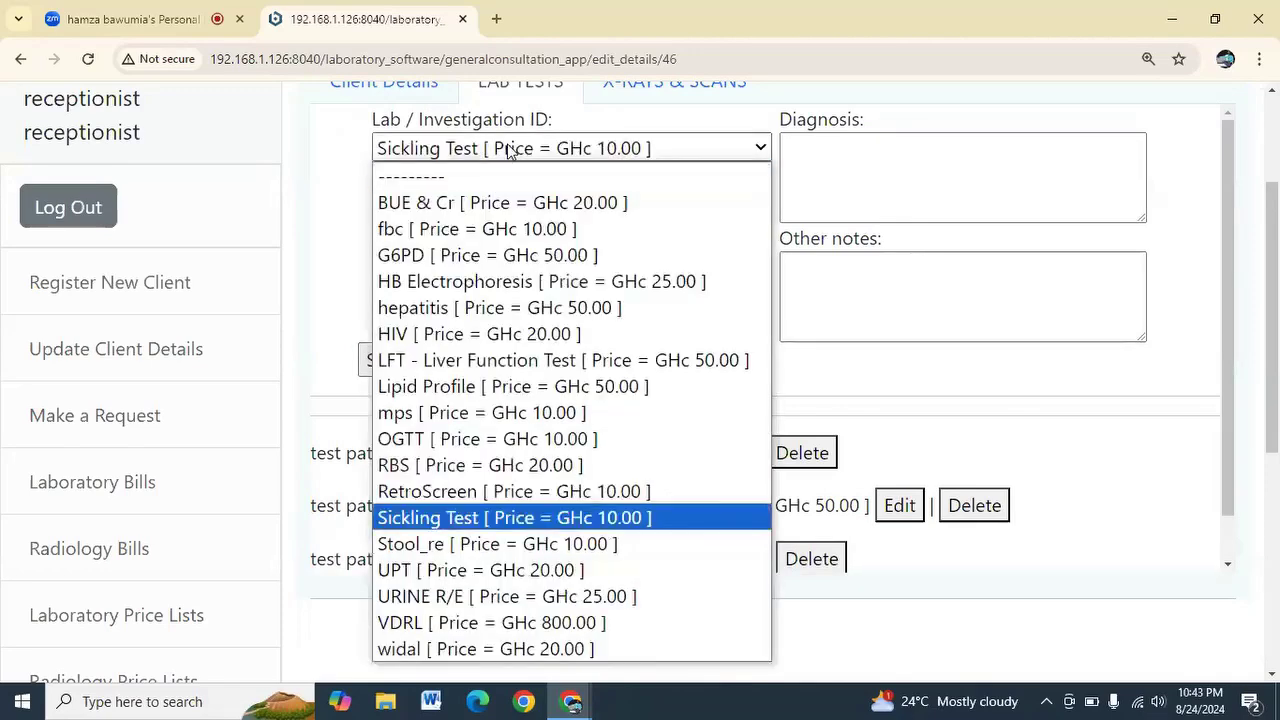
pyautogui.click(449, 543)
pyautogui.click(420, 360)
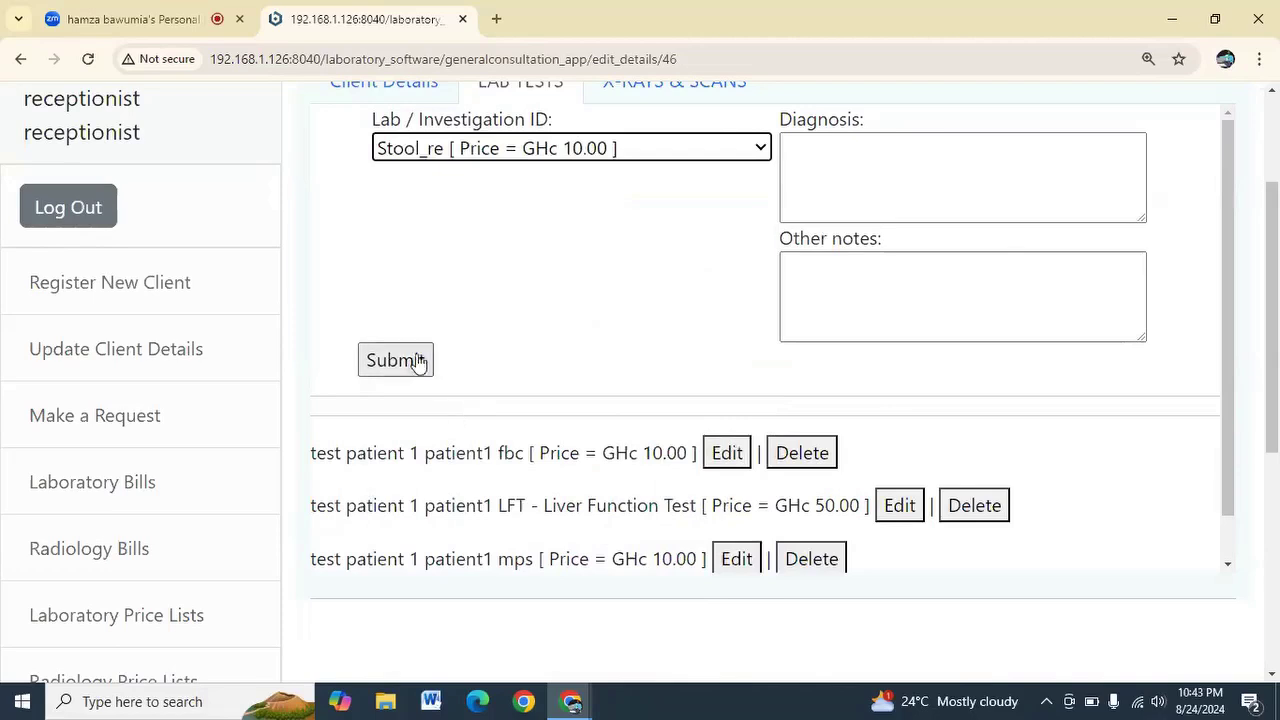
pyautogui.click(512, 148)
pyautogui.click(430, 517)
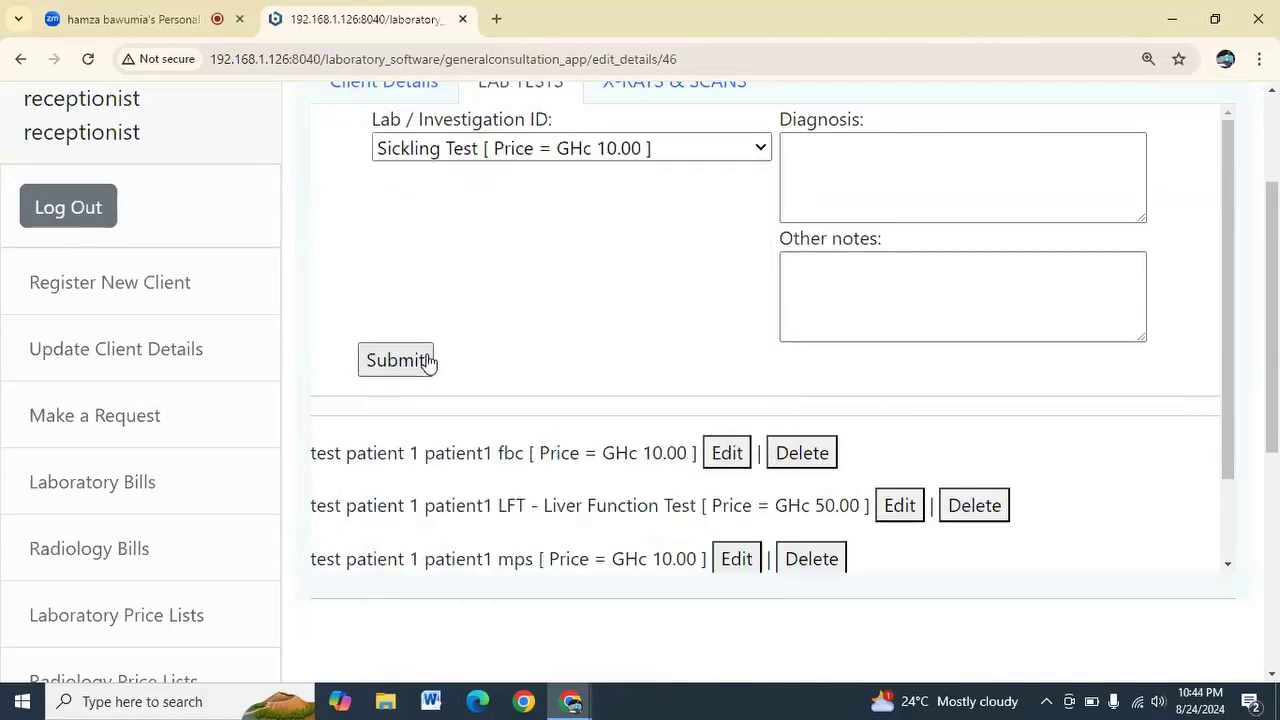
pyautogui.click(428, 362)
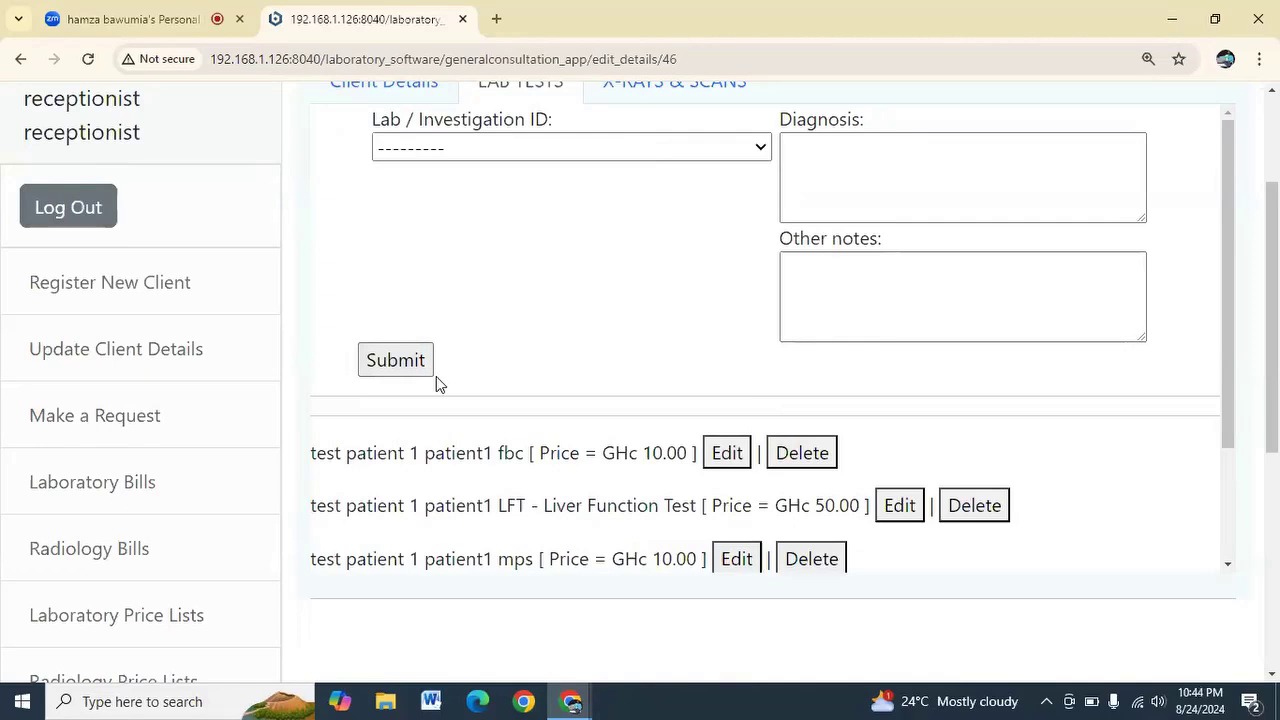
pyautogui.hotkey('ctrl', '-')
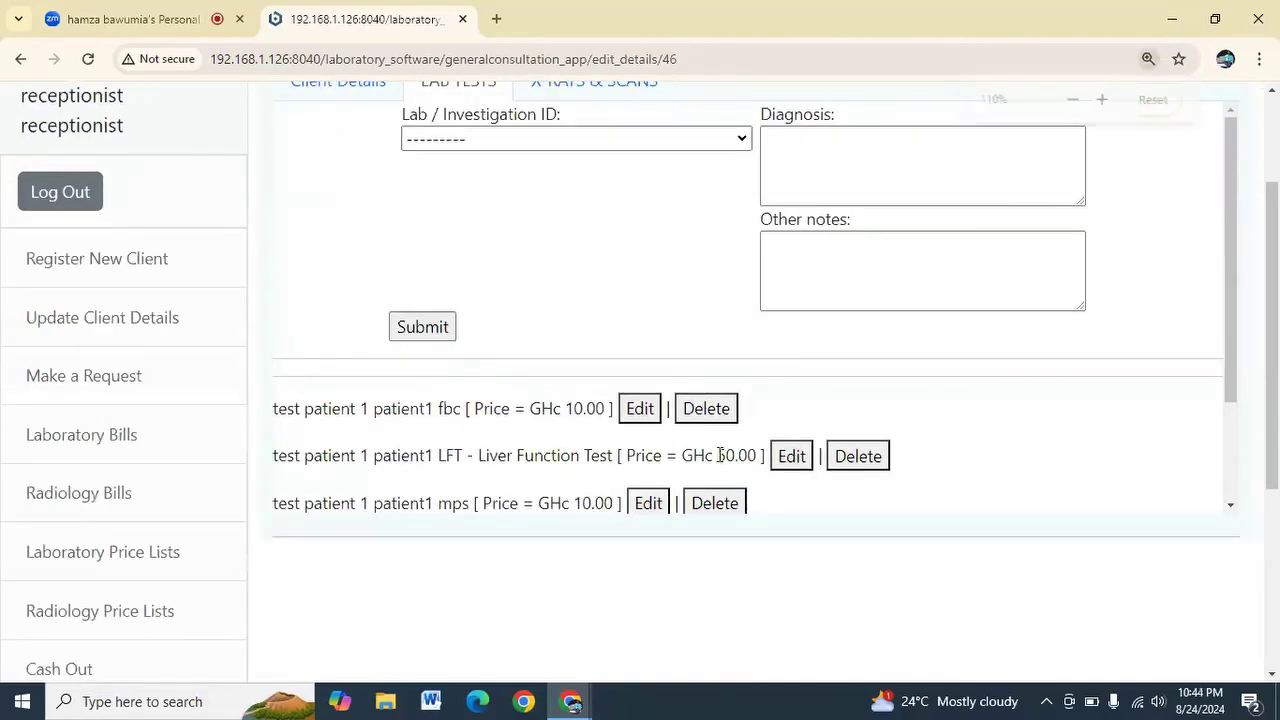
pyautogui.scroll(2, 546, 286)
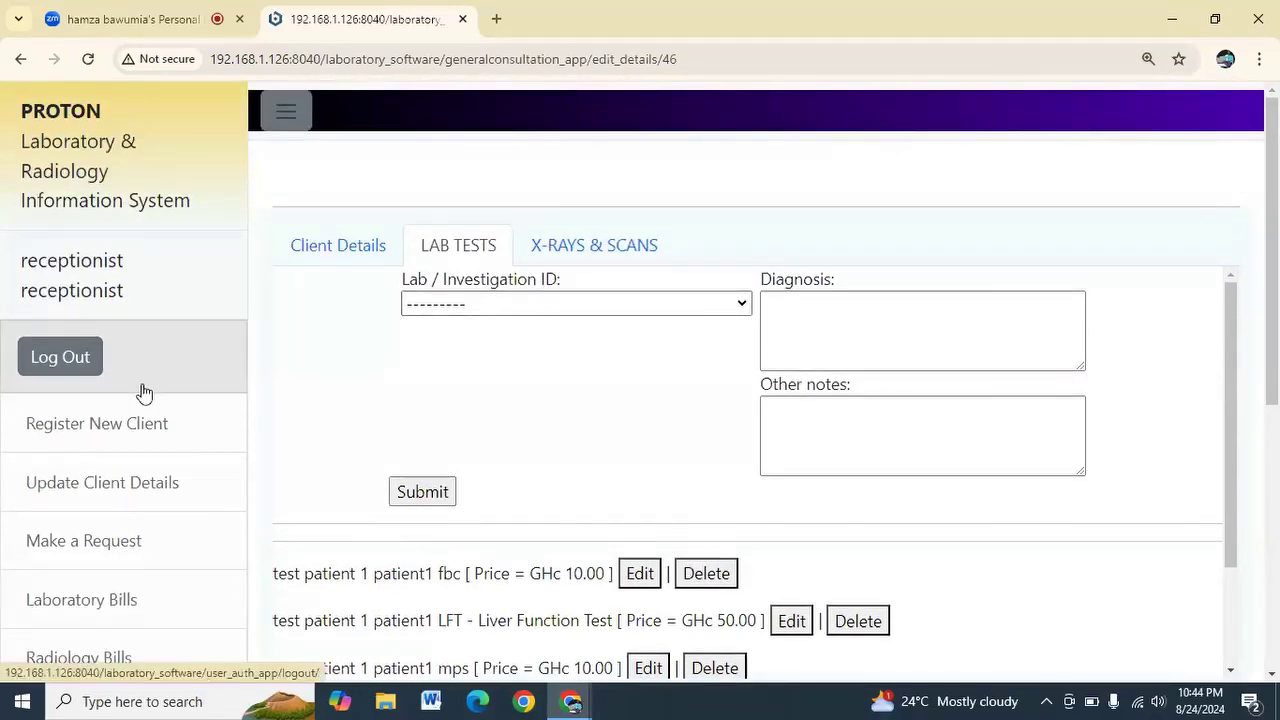
pyautogui.scroll(-4, 140, 395)
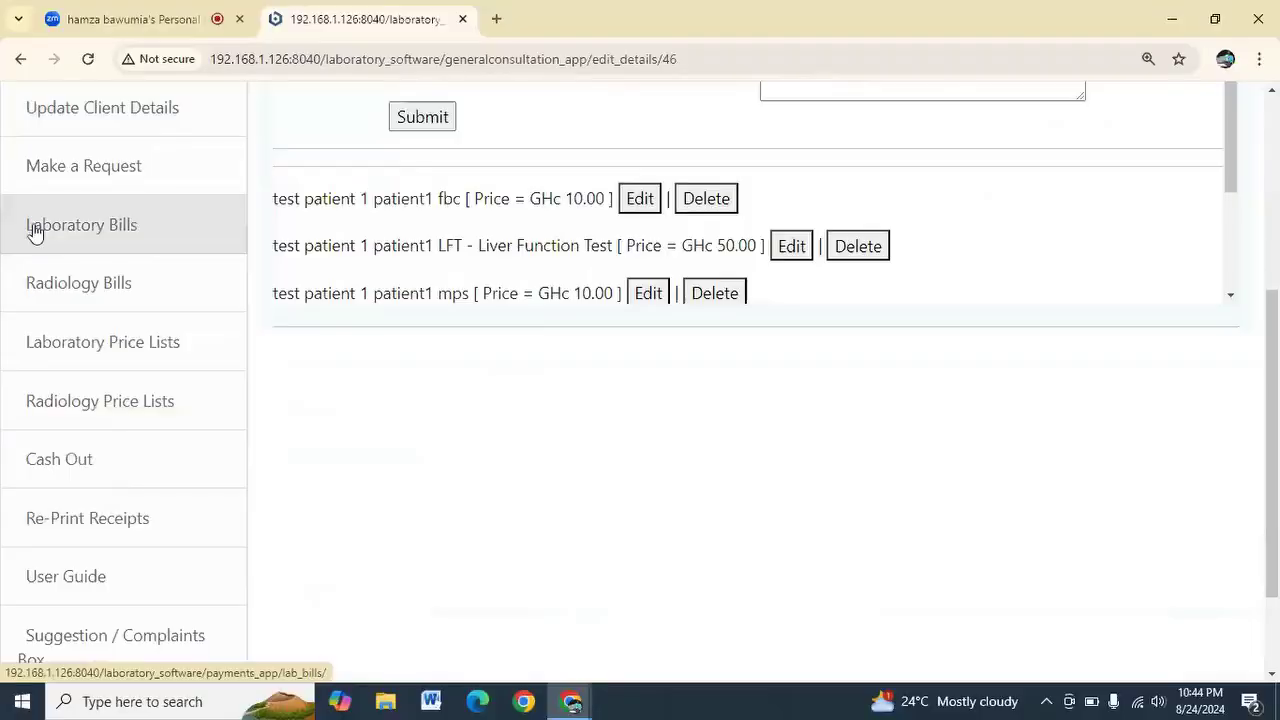
# Open test patient 1's laboratory bill summary and locate the Ghc 91.00 pending amount
pyautogui.click(103, 242)
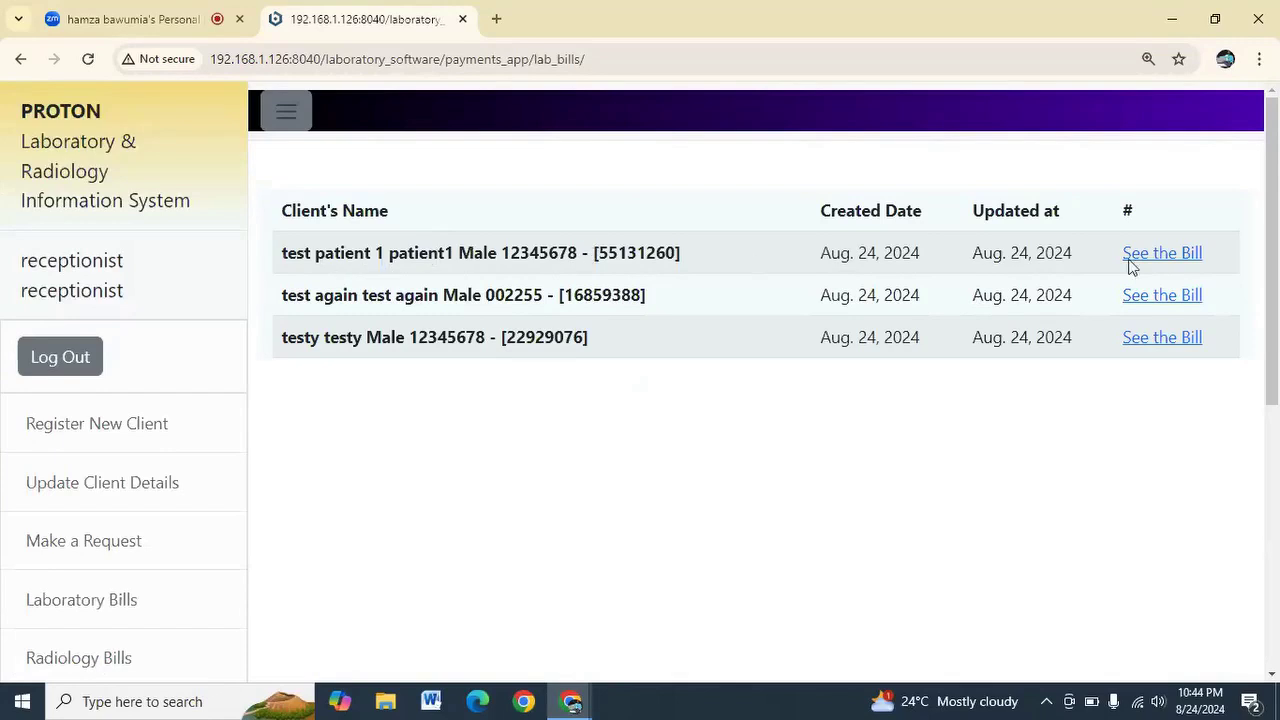
pyautogui.click(1162, 254)
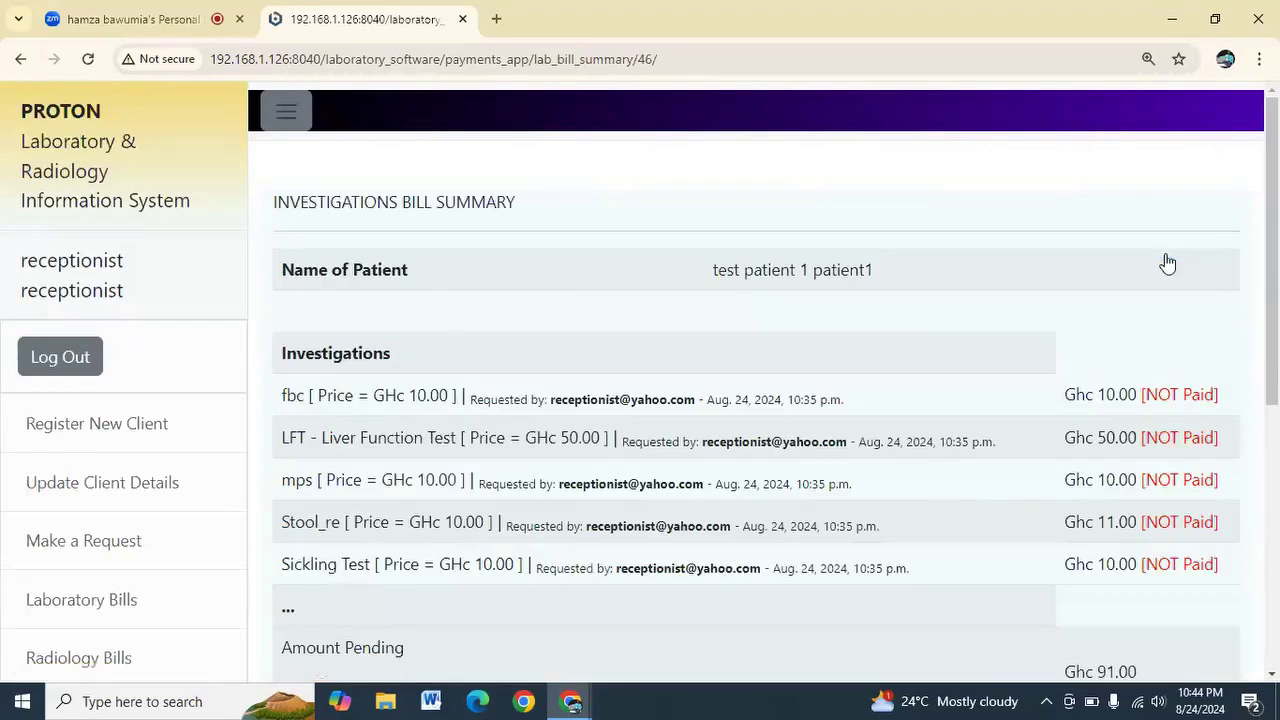
pyautogui.scroll(-1, 812, 432)
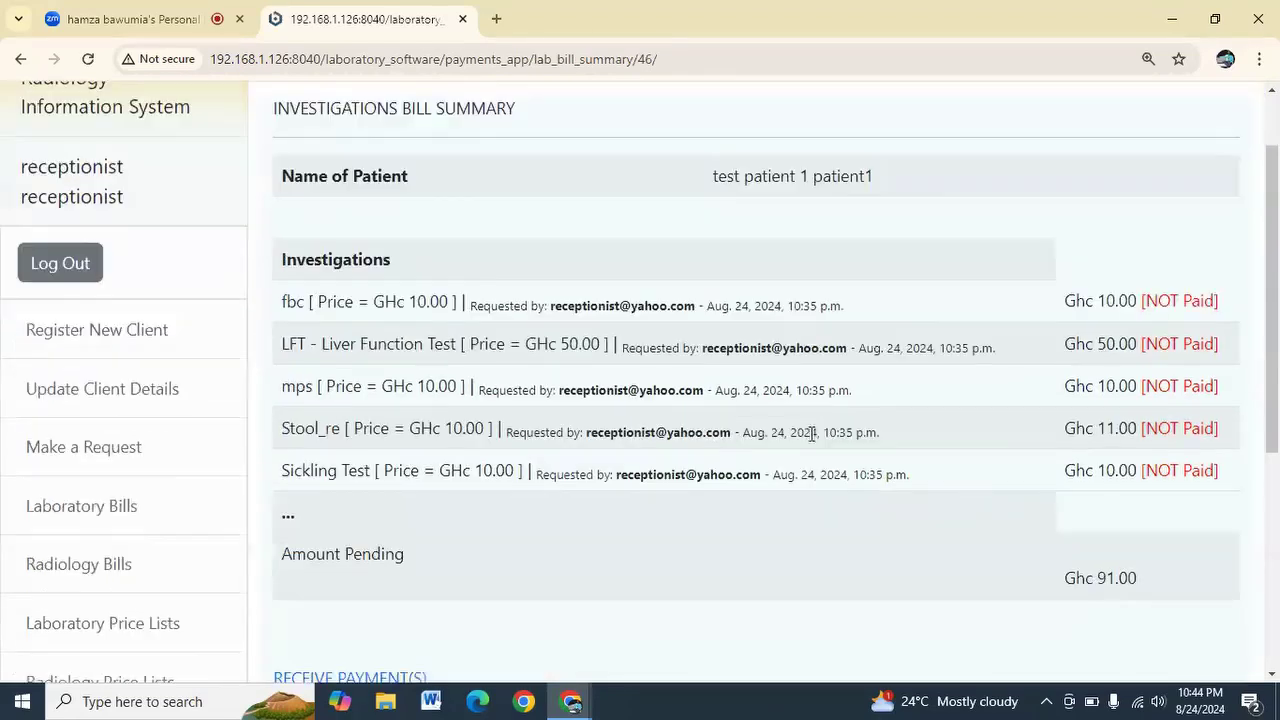
pyautogui.scroll(-2, 815, 428)
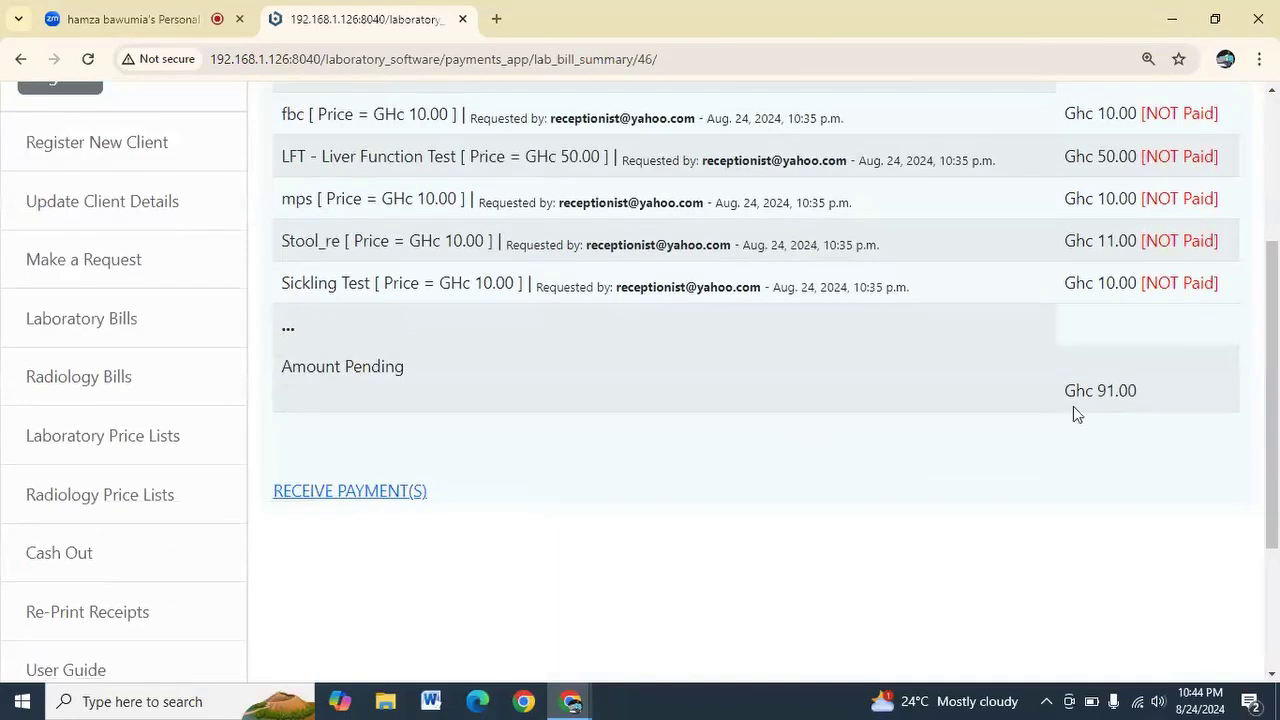
pyautogui.moveTo(1066, 395); pyautogui.dragTo(1143, 392)
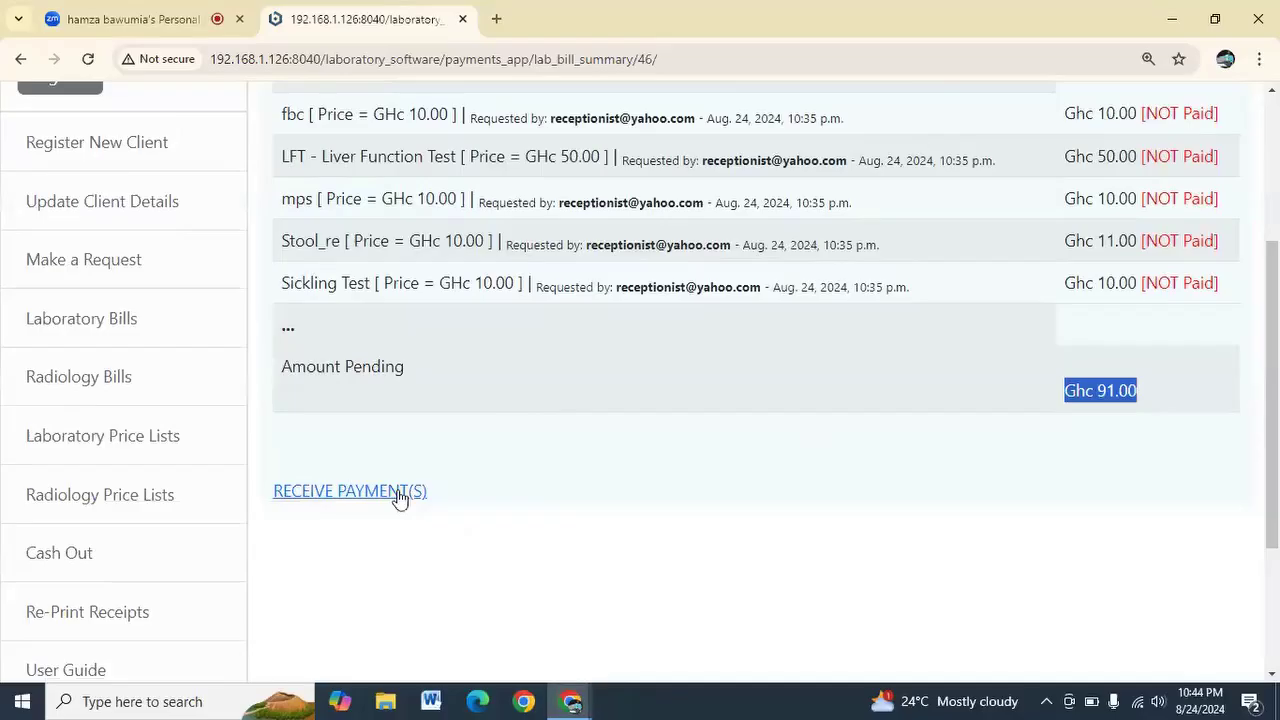
# Receive 91 in cash against the bill and submit to generate the receipt
pyautogui.click(399, 493)
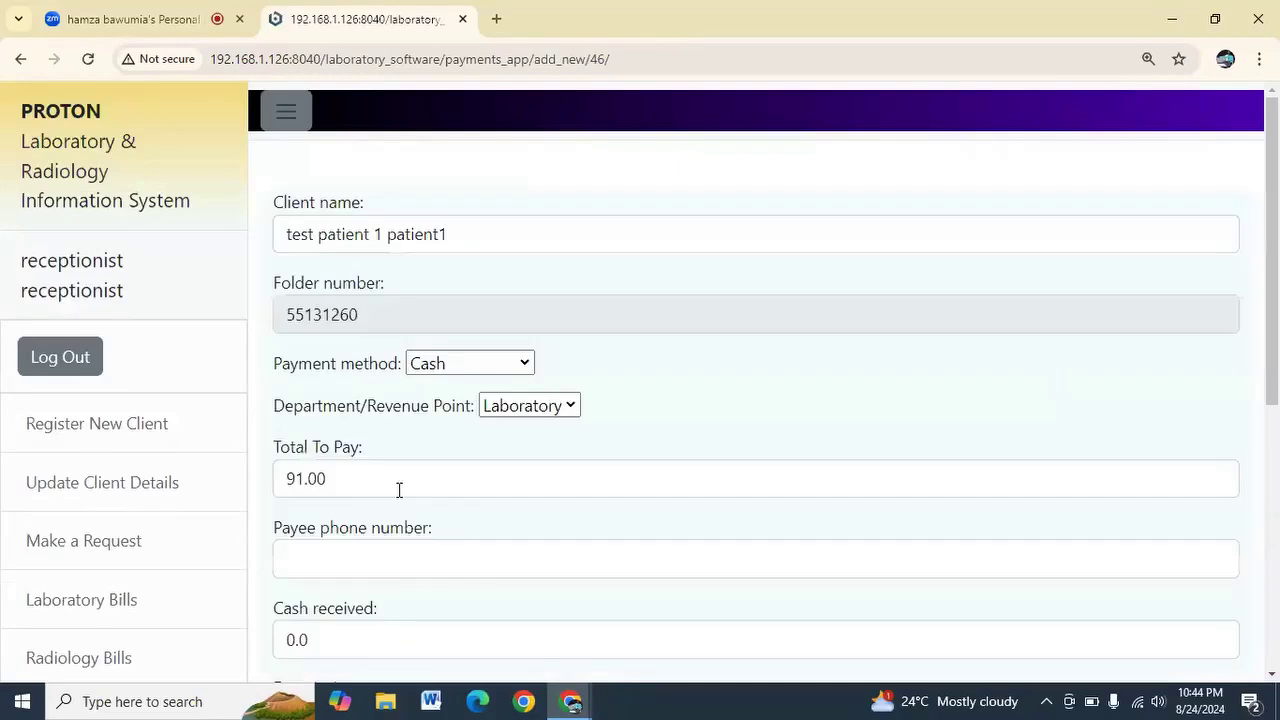
pyautogui.scroll(-3, 399, 490)
pyautogui.click(351, 360)
pyautogui.moveTo(351, 360); pyautogui.dragTo(284, 358)
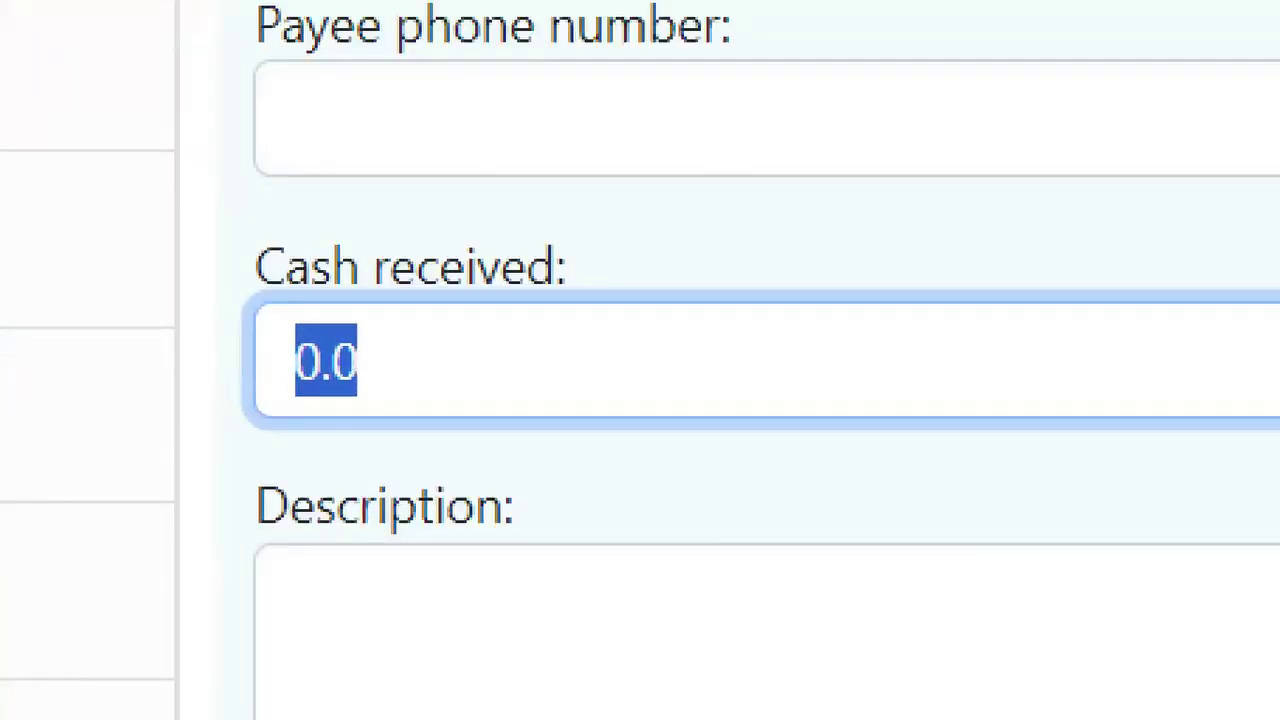
pyautogui.write('91')
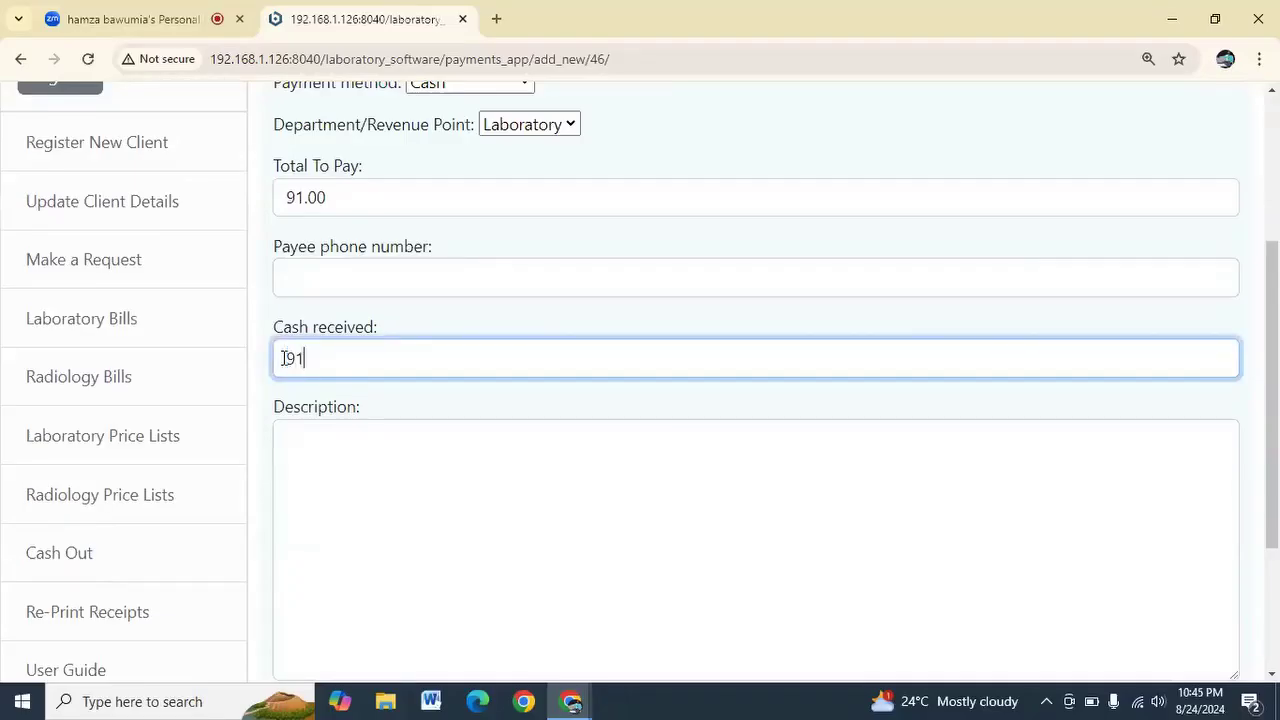
pyautogui.scroll(-2, 299, 400)
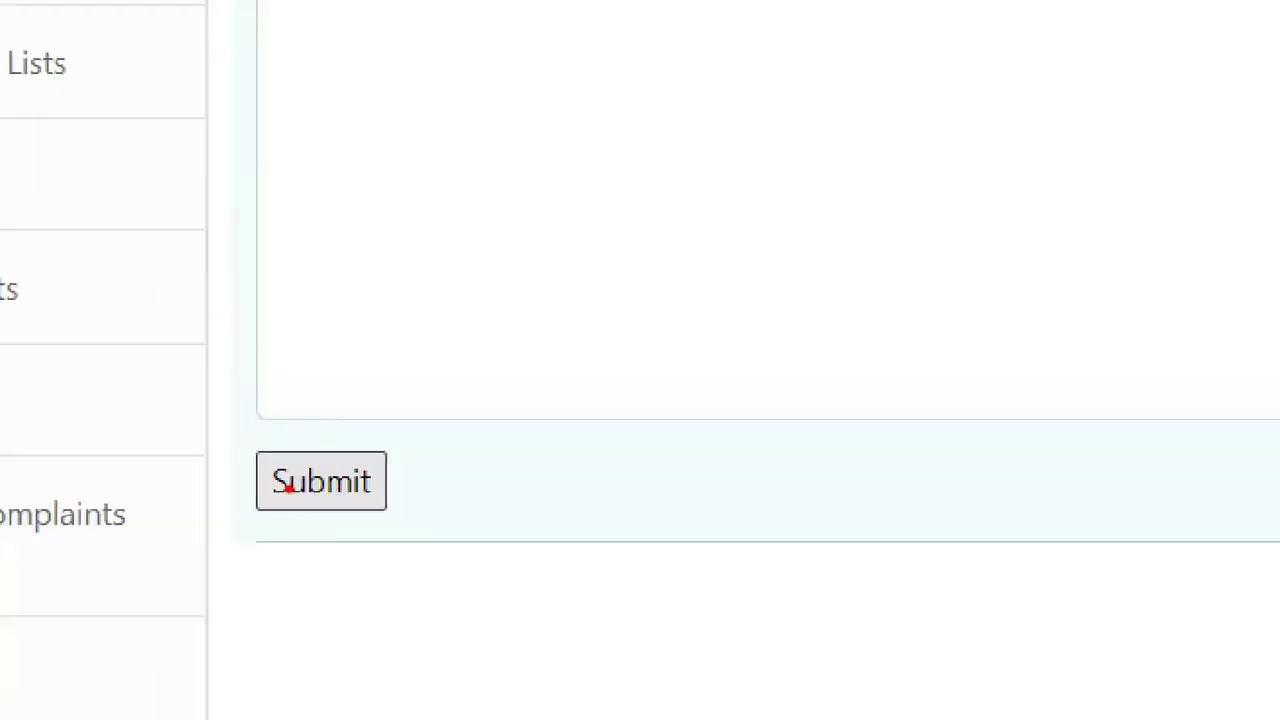
pyautogui.click(290, 487)
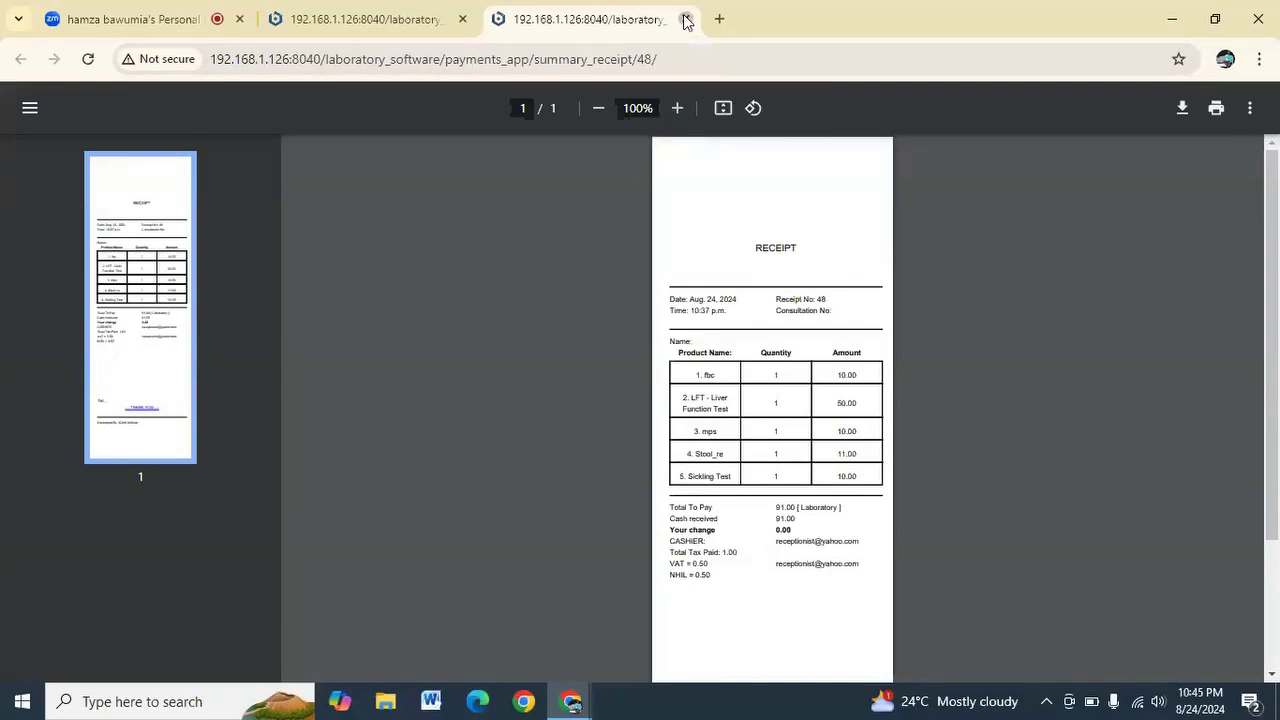
# Close the 91.00 receipt and log out of the receptionist account
pyautogui.click(686, 20)
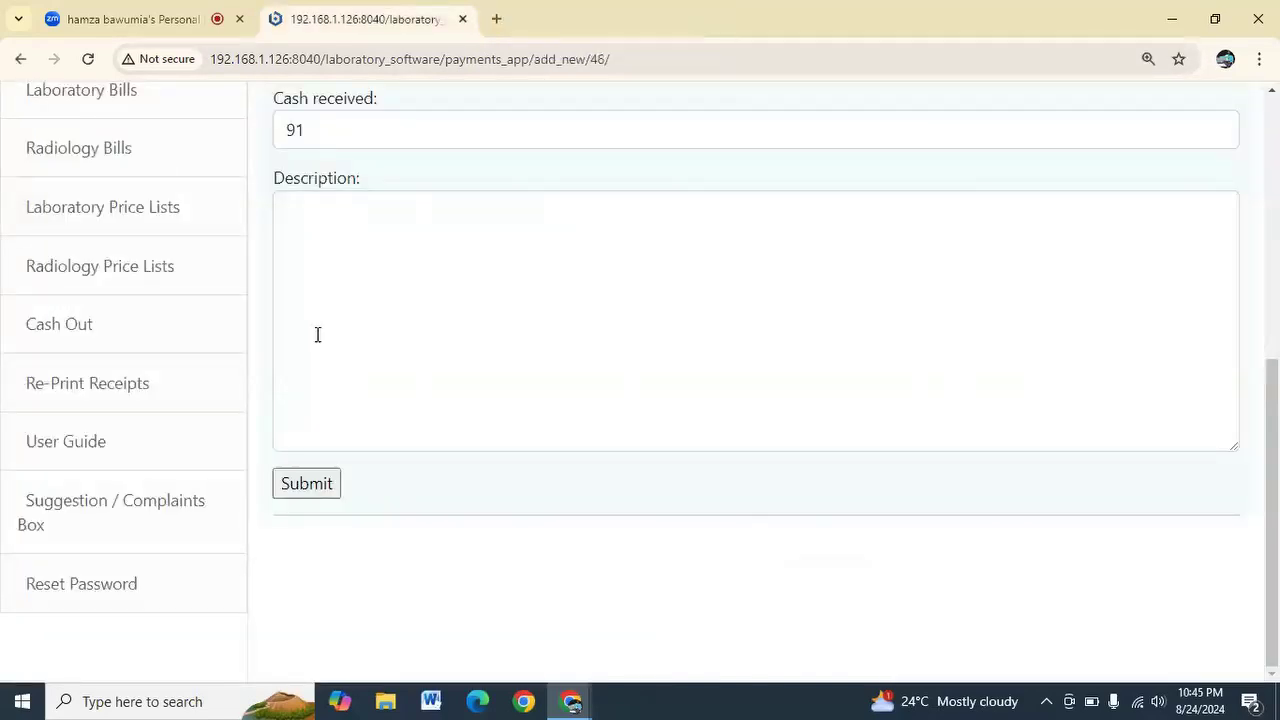
pyautogui.scroll(3, 317, 334)
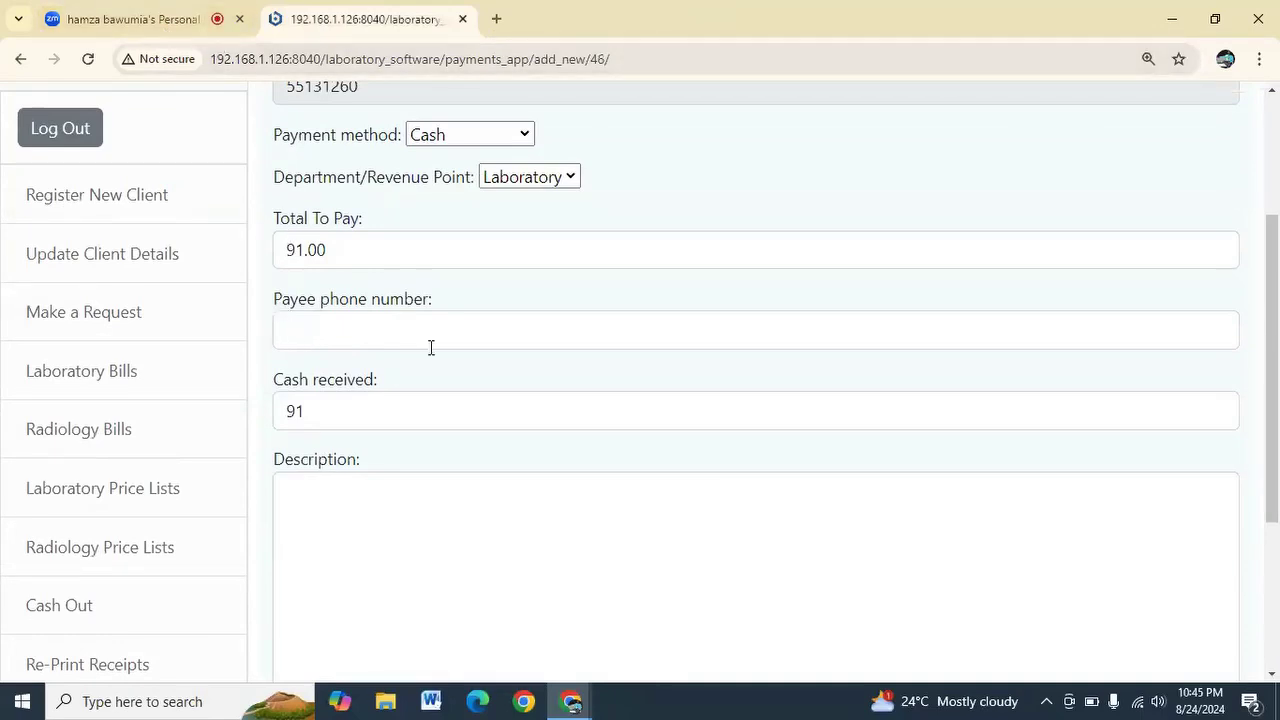
pyautogui.scroll(2, 443, 348)
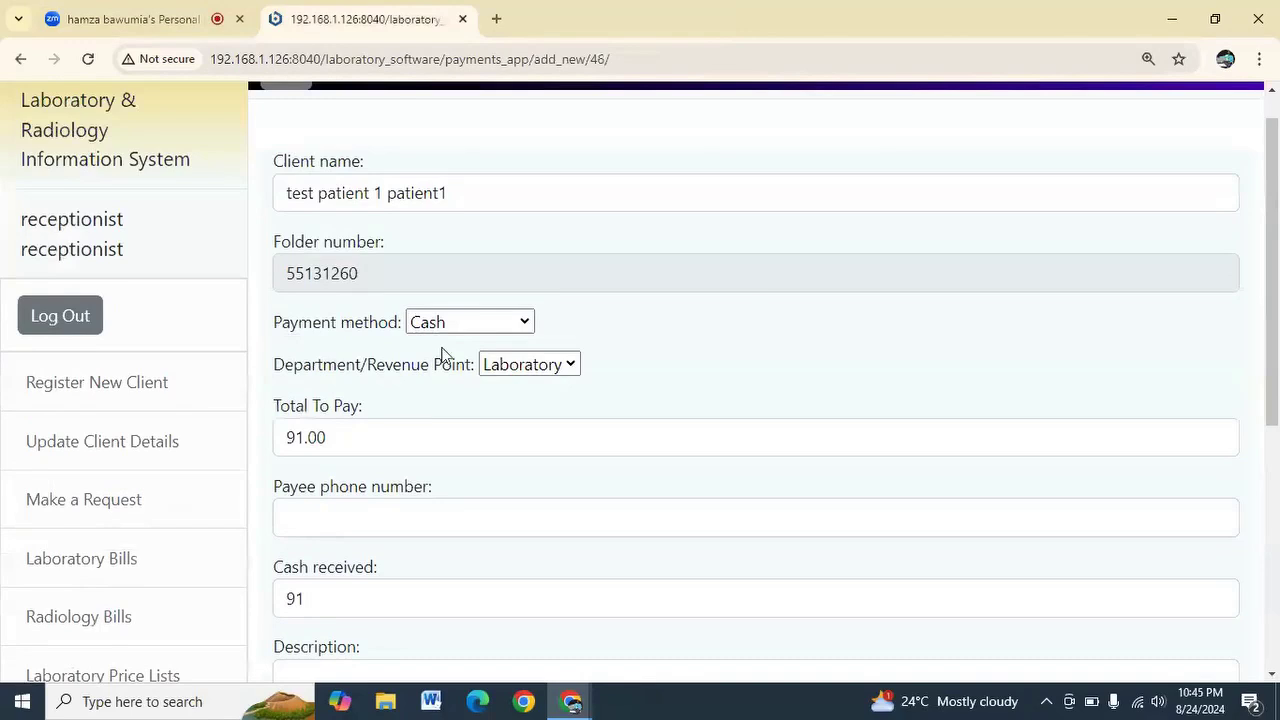
pyautogui.scroll(1, 443, 354)
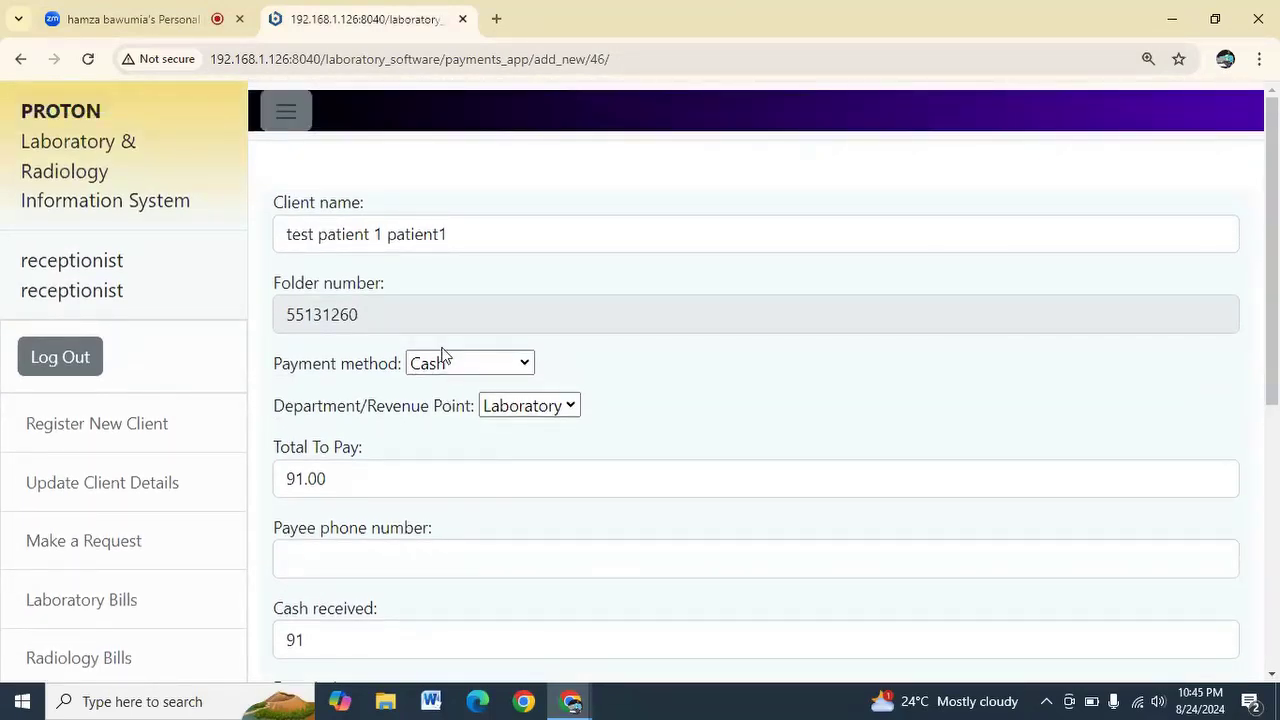
pyautogui.click(75, 362)
pyautogui.click(351, 378)
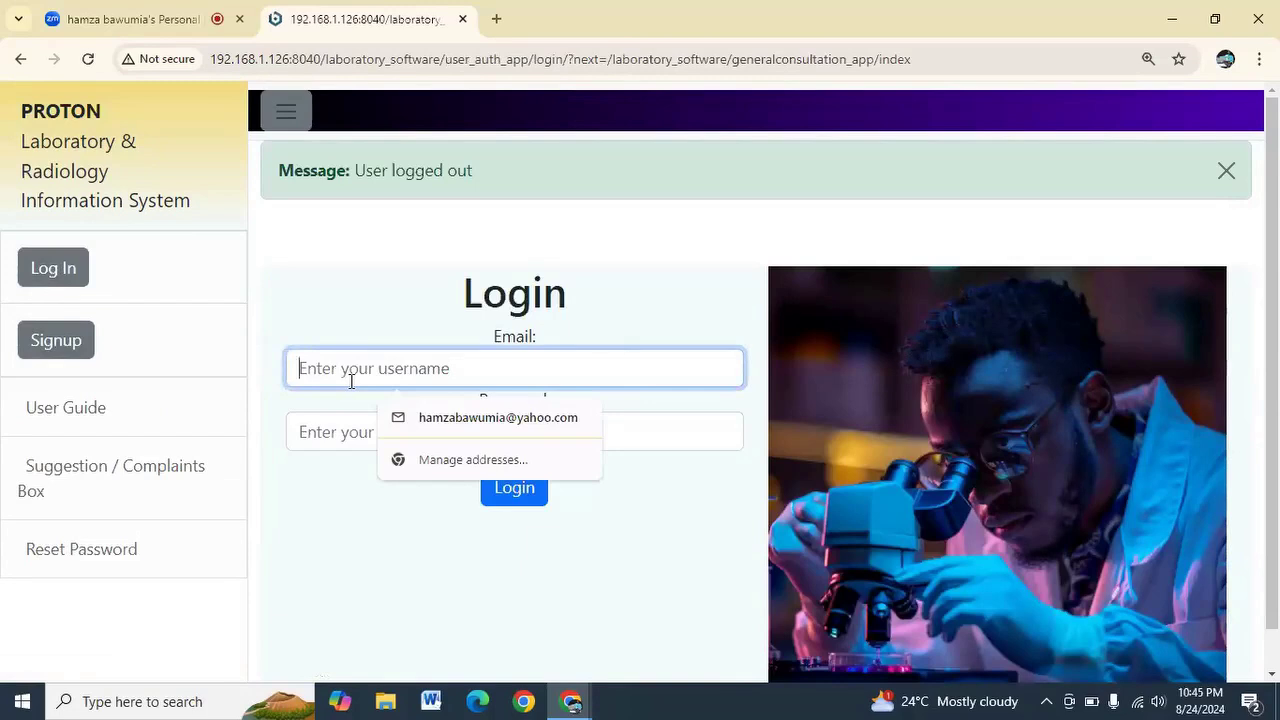
# Sign in with the saved lab account e-mail and its password
pyautogui.write('lab')
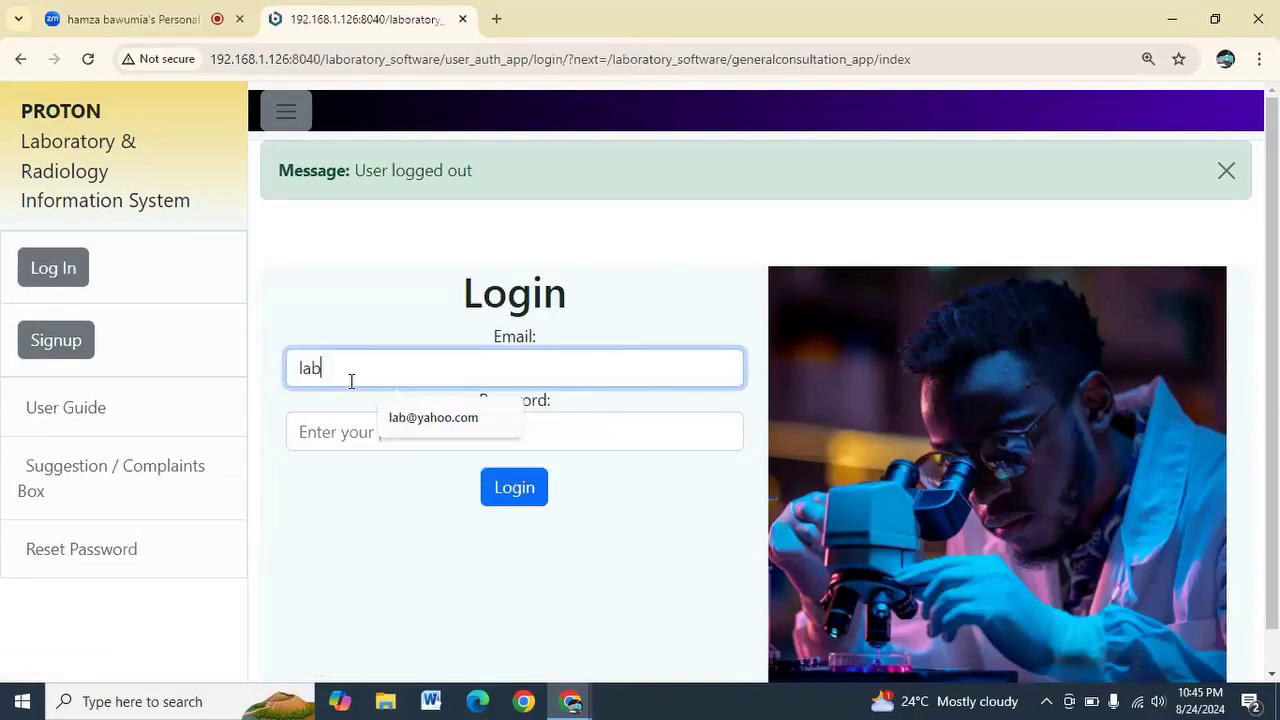
pyautogui.click(400, 417)
pyautogui.click(381, 436)
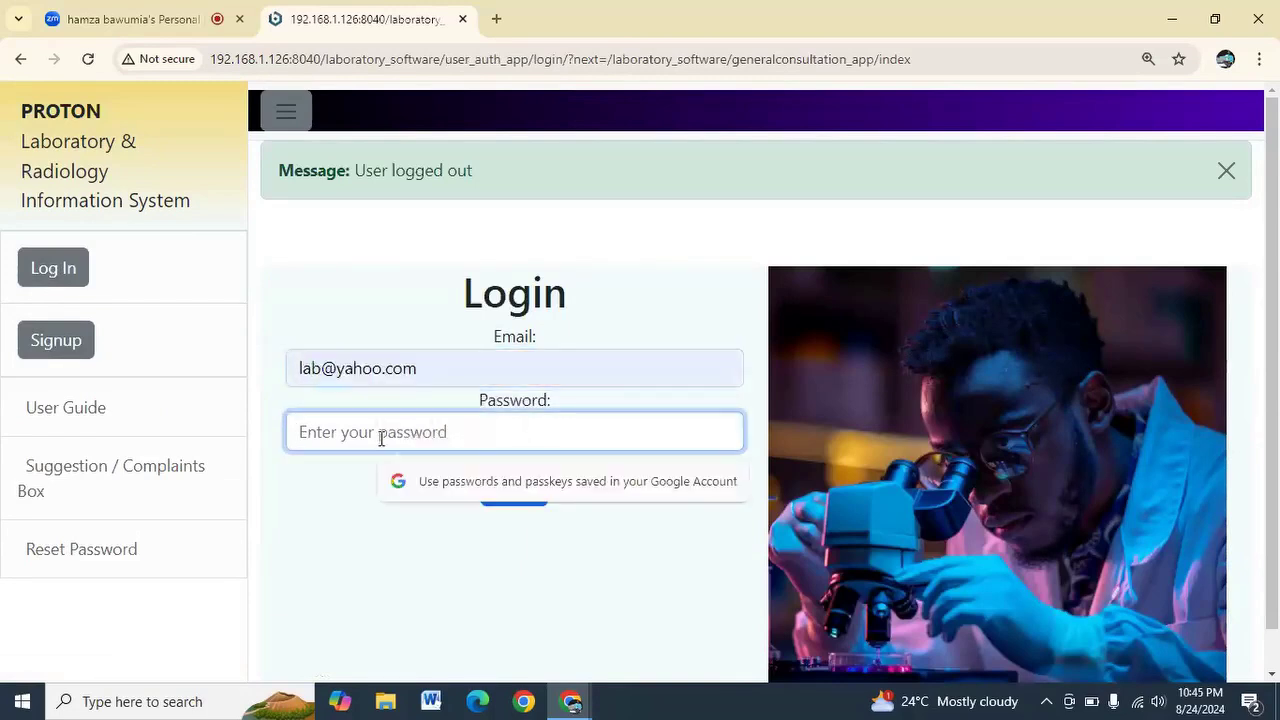
pyautogui.write('••••••••')
pyautogui.click(496, 498)
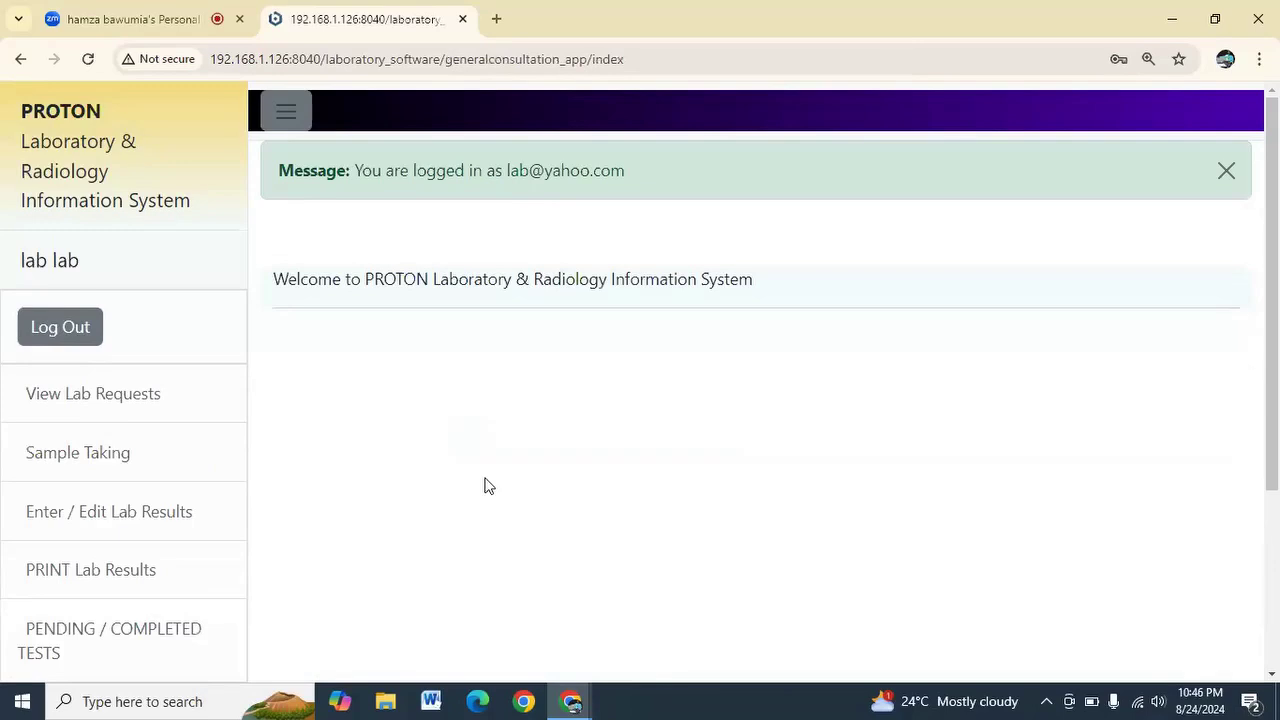
pyautogui.scroll(-2, 487, 488)
pyautogui.scroll(-1, 488, 486)
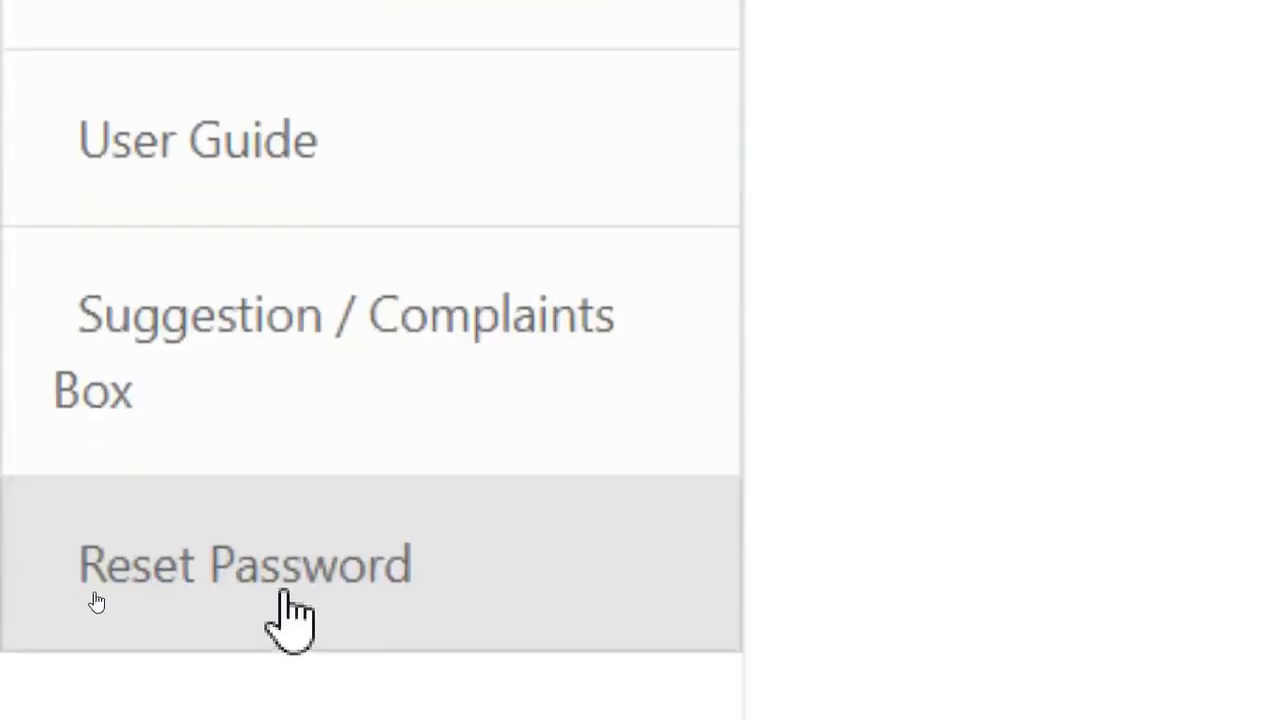
# Open the Reset Your Password page from the sidebar
pyautogui.click(288, 555)
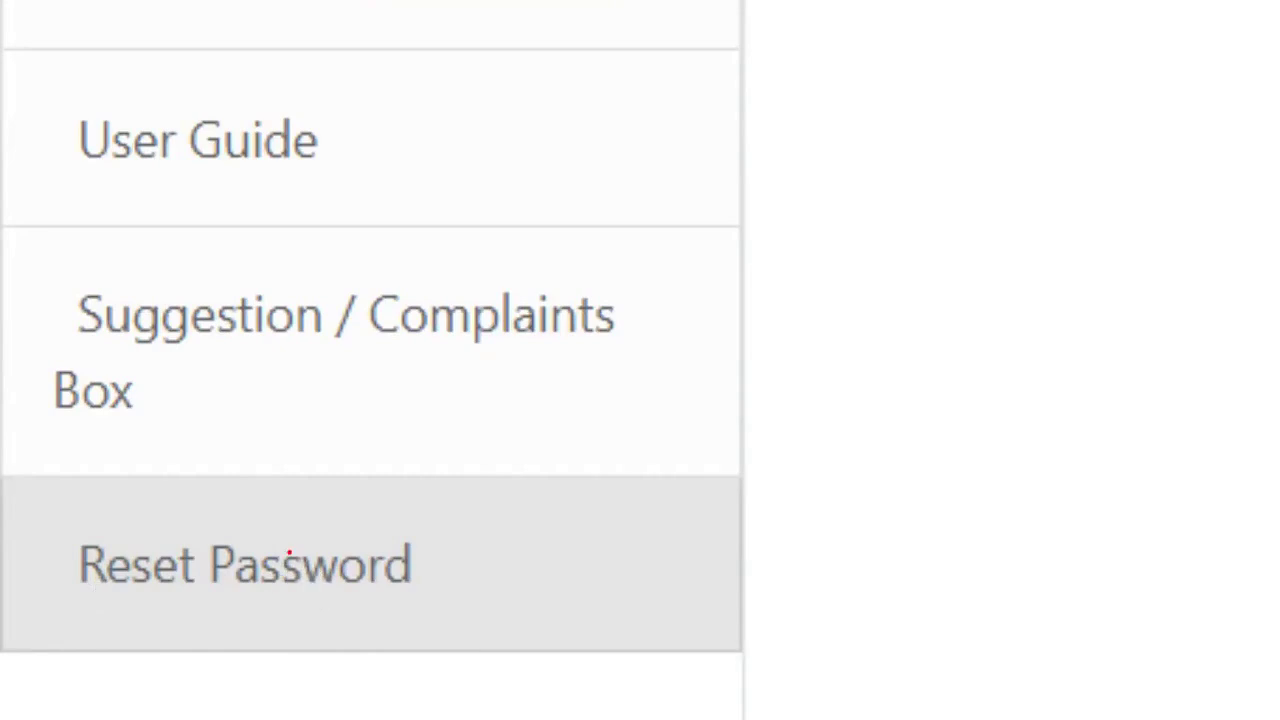
pyautogui.click(289, 553)
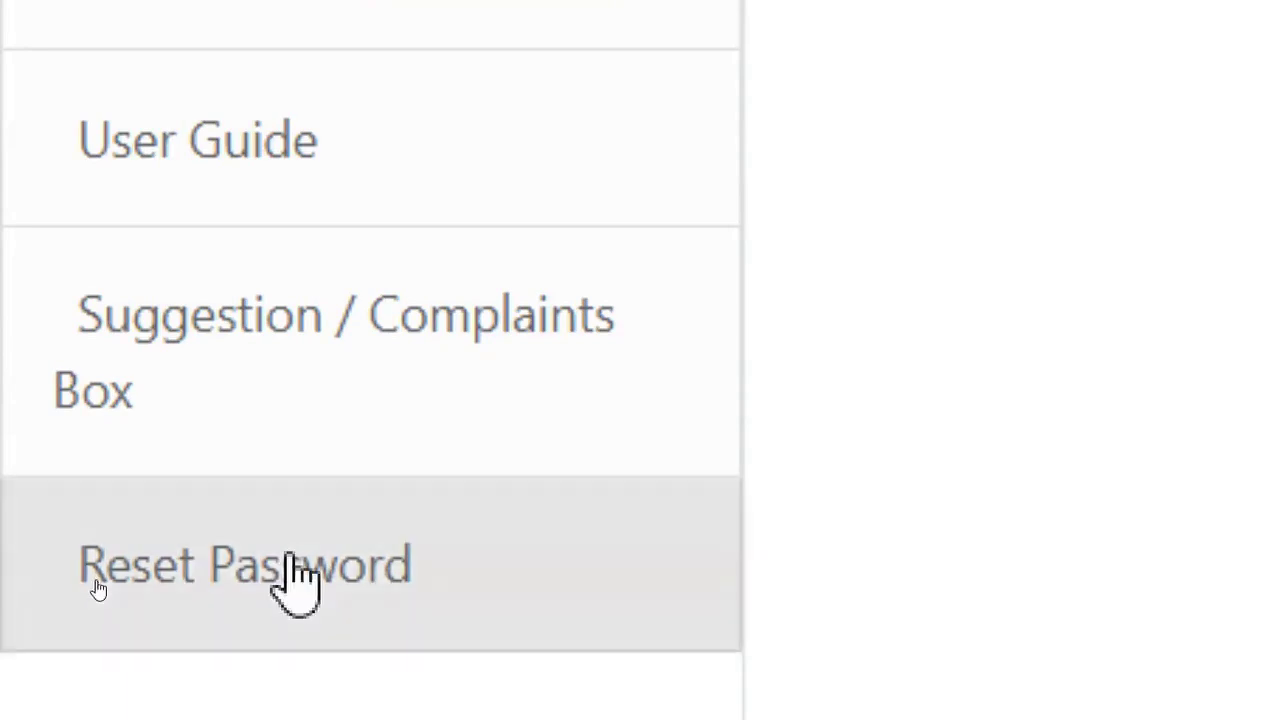
pyautogui.scroll(5, 289, 555)
pyautogui.click(289, 553)
pyautogui.click(346, 321)
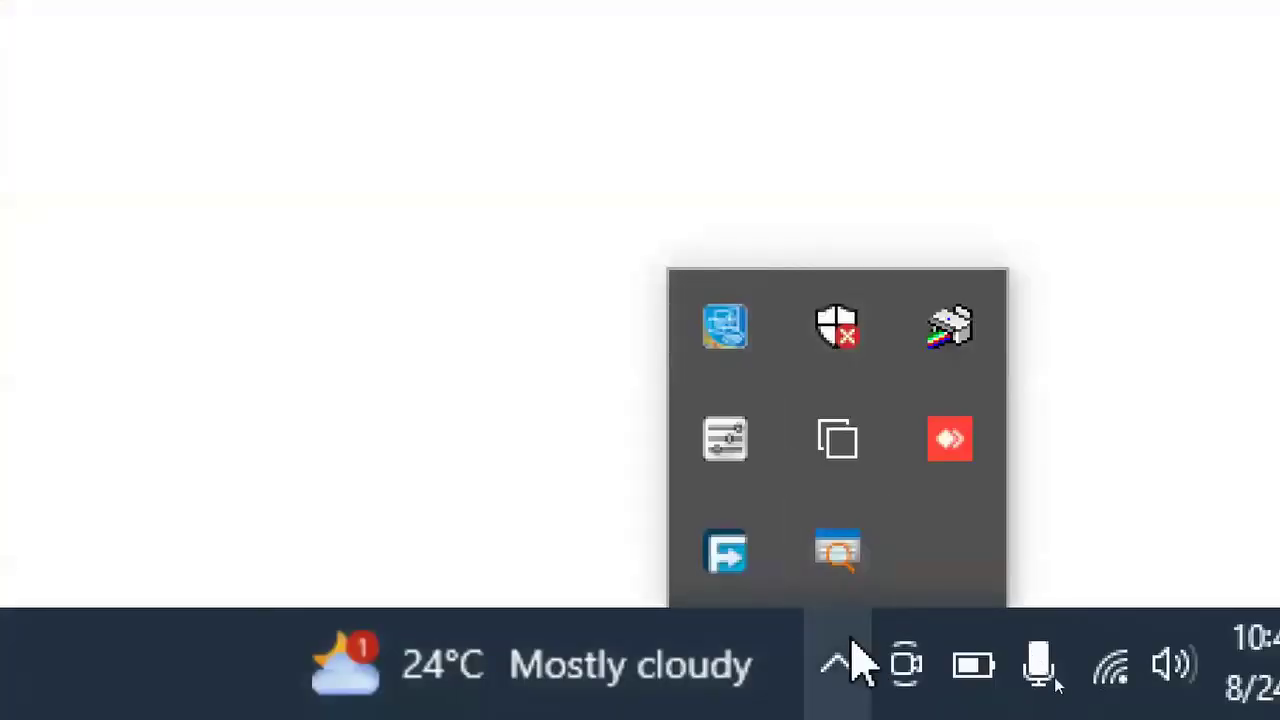
# Exit the ZoomIt screen magnifier from its tray menu
pyautogui.rightClick(860, 545)
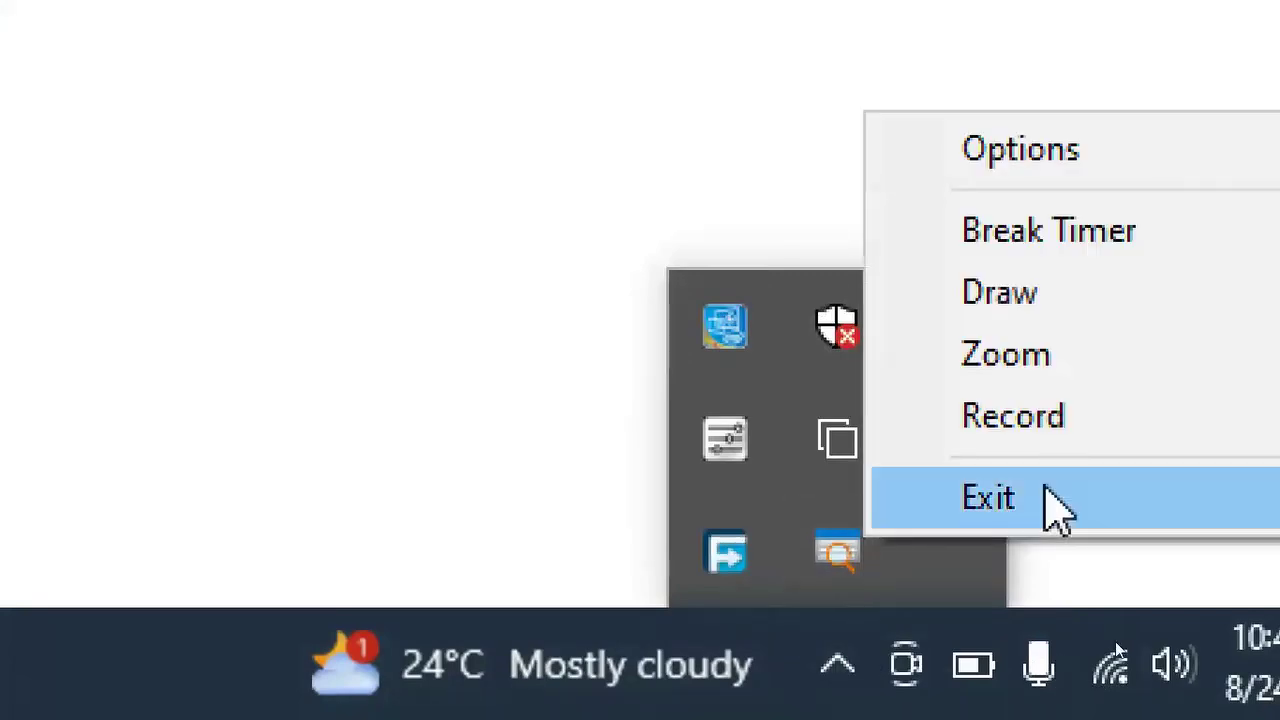
pyautogui.click(1046, 489)
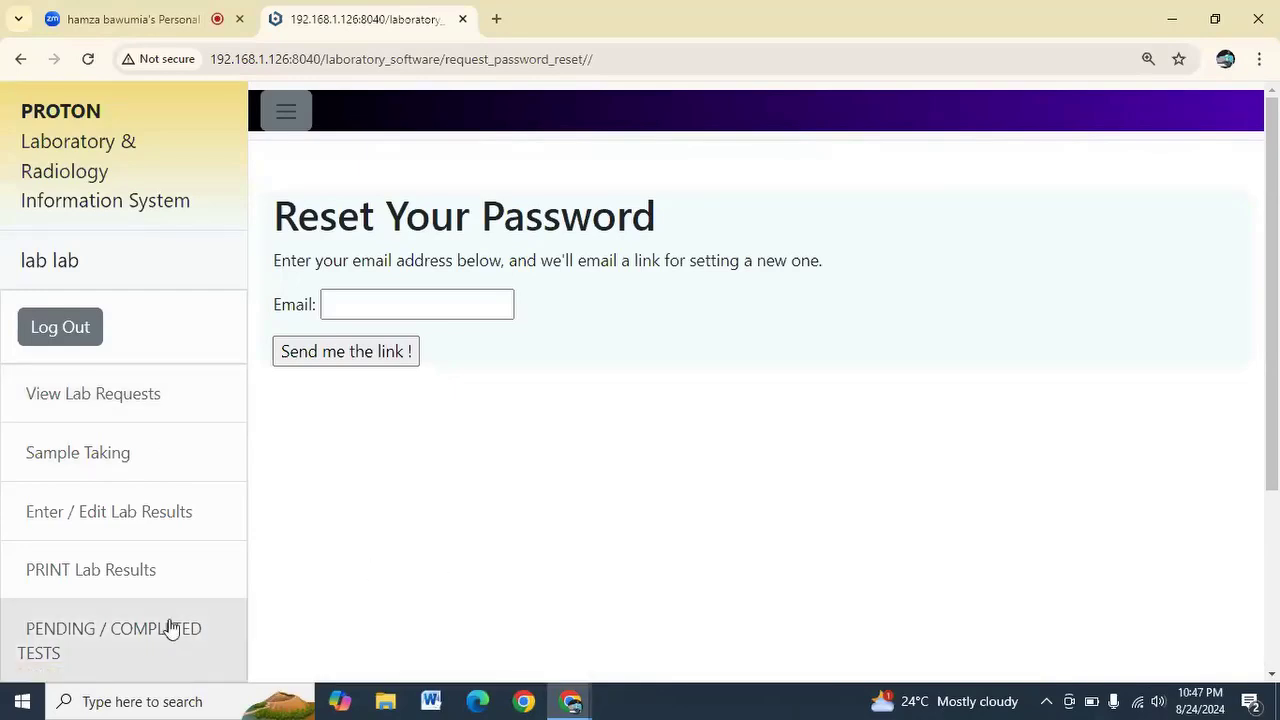
pyautogui.click(137, 702)
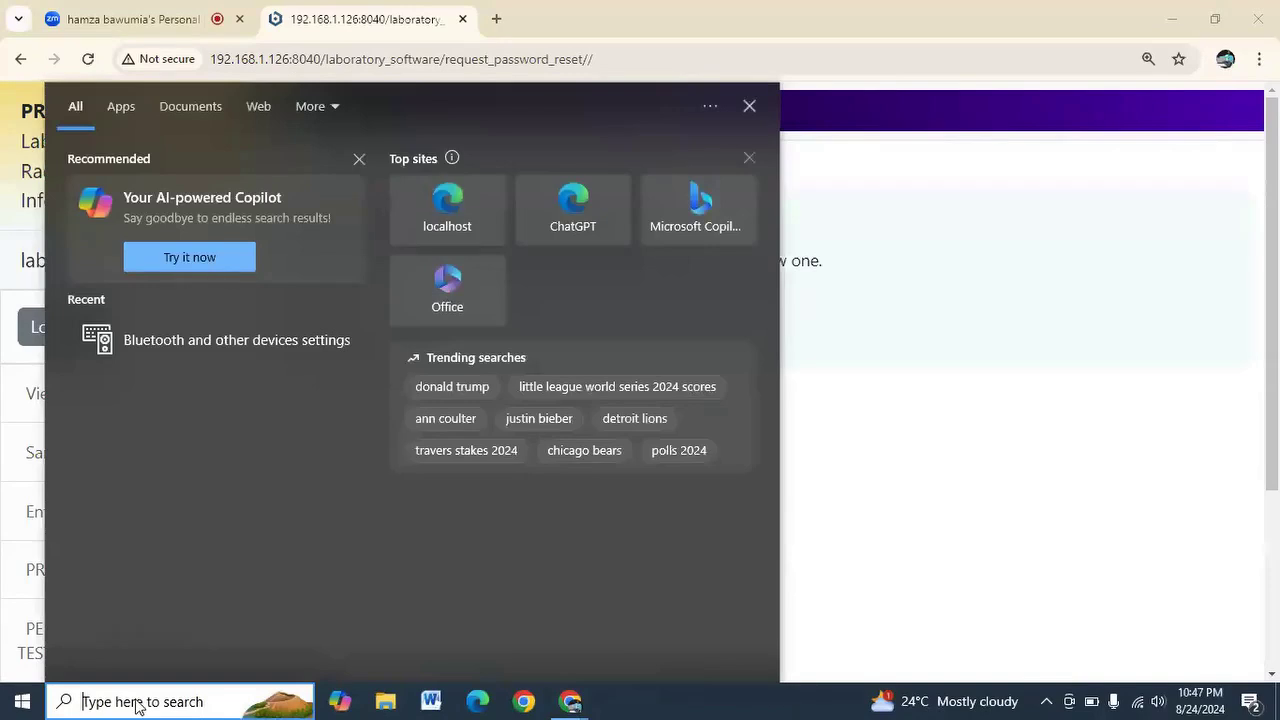
# Relaunch ZoomIt via Windows search and open the View Lab Requests page
pyautogui.write('zoom')
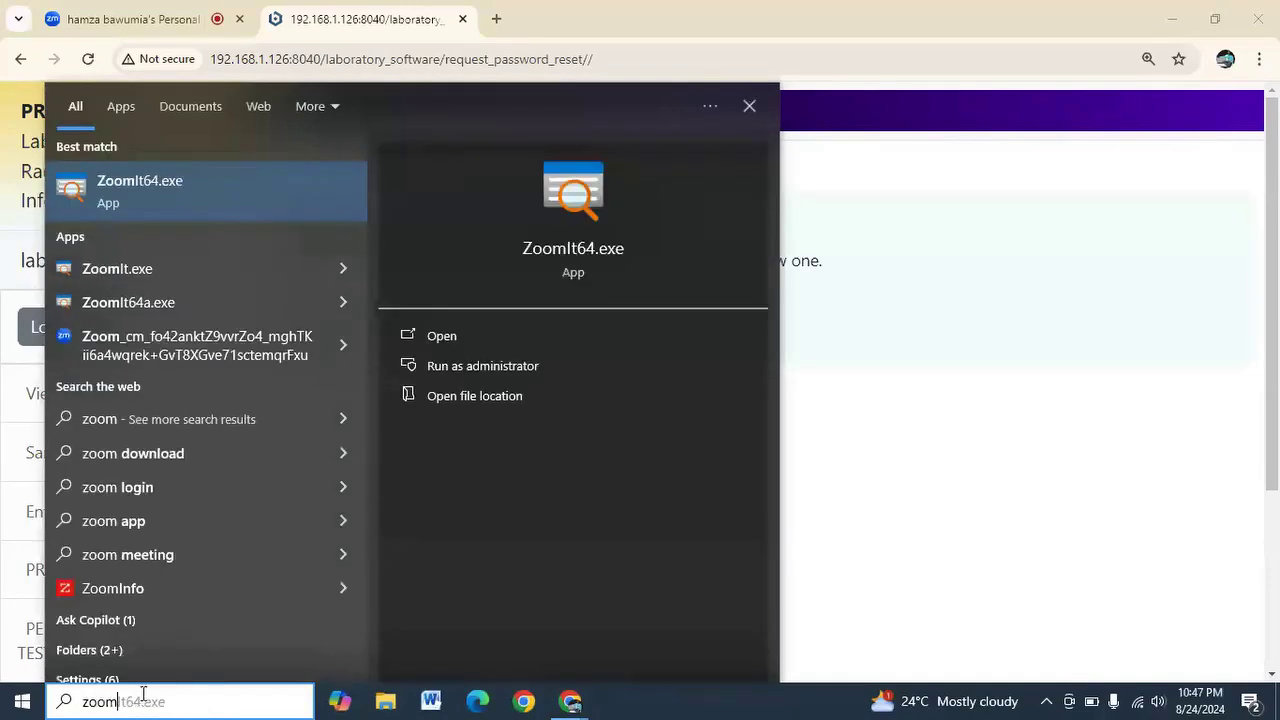
pyautogui.click(416, 342)
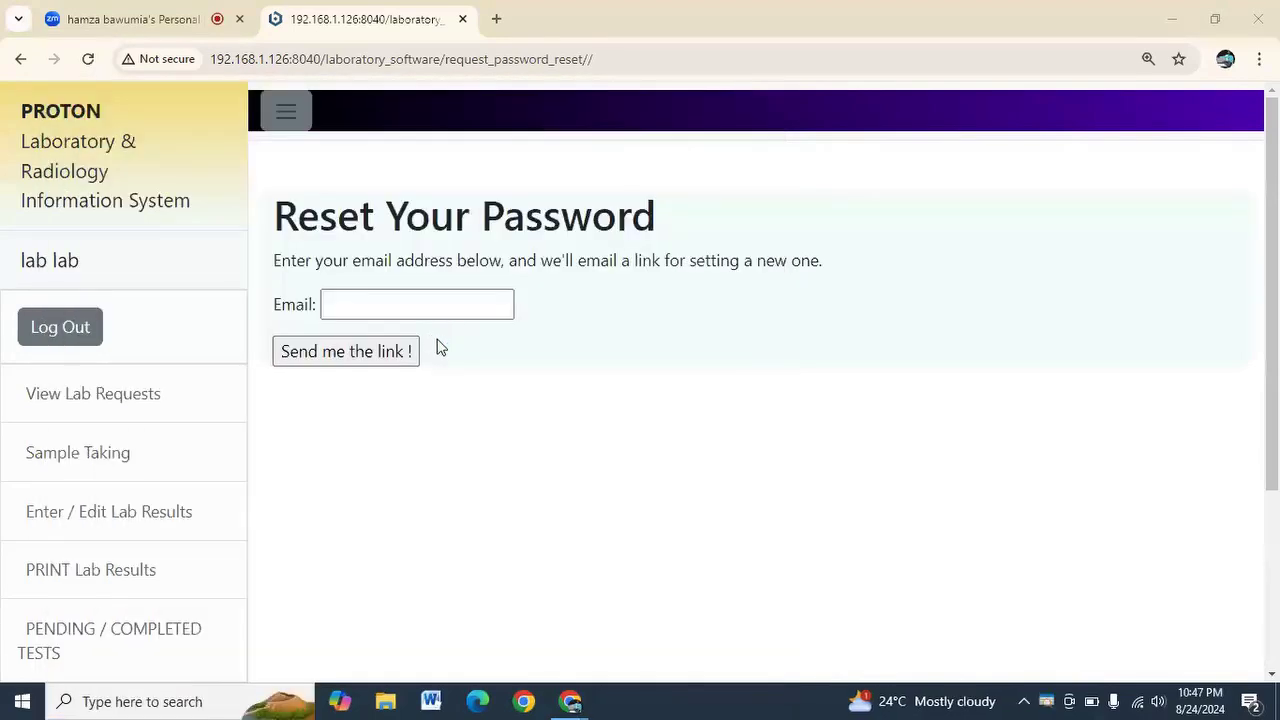
pyautogui.rightClick(1046, 700)
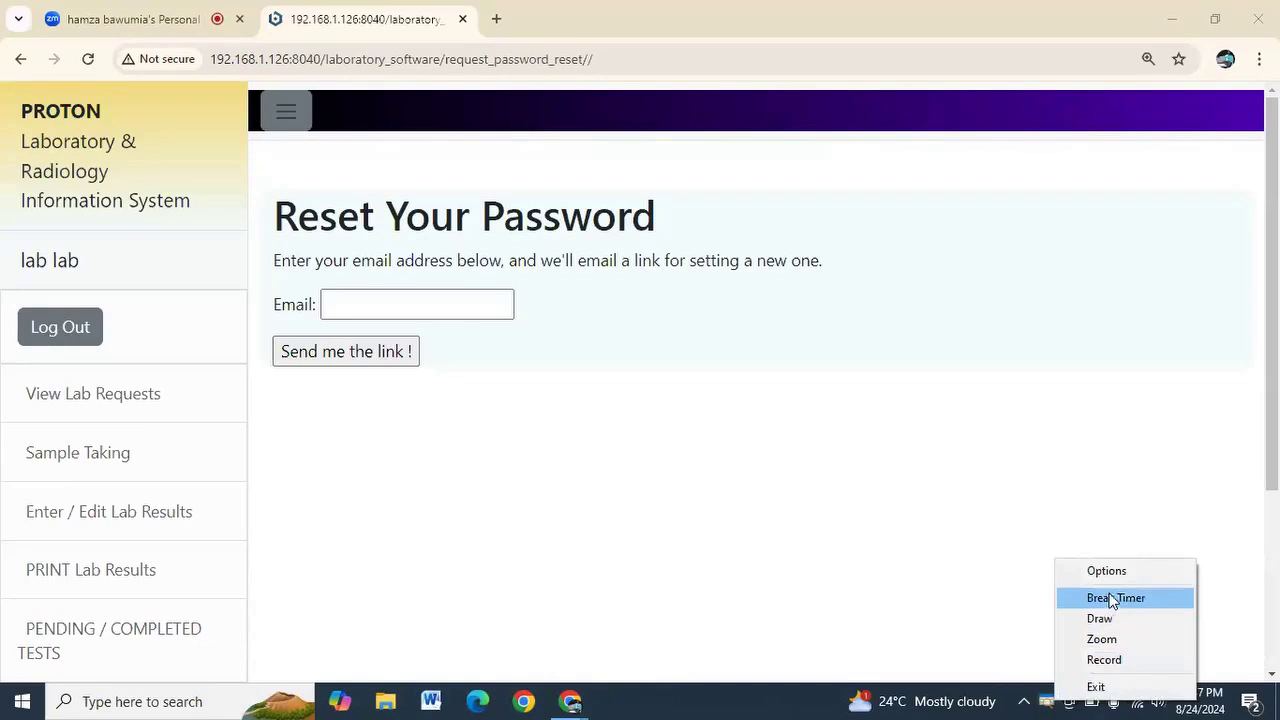
pyautogui.click(786, 597)
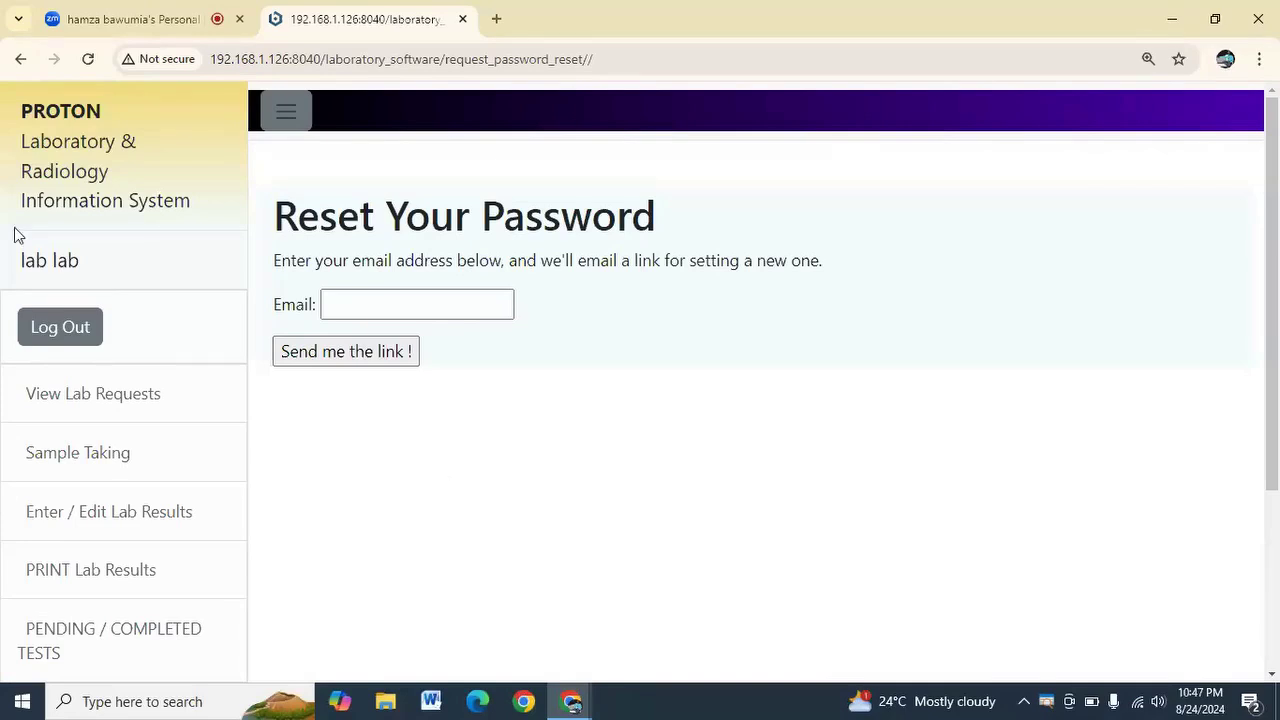
pyautogui.click(60, 392)
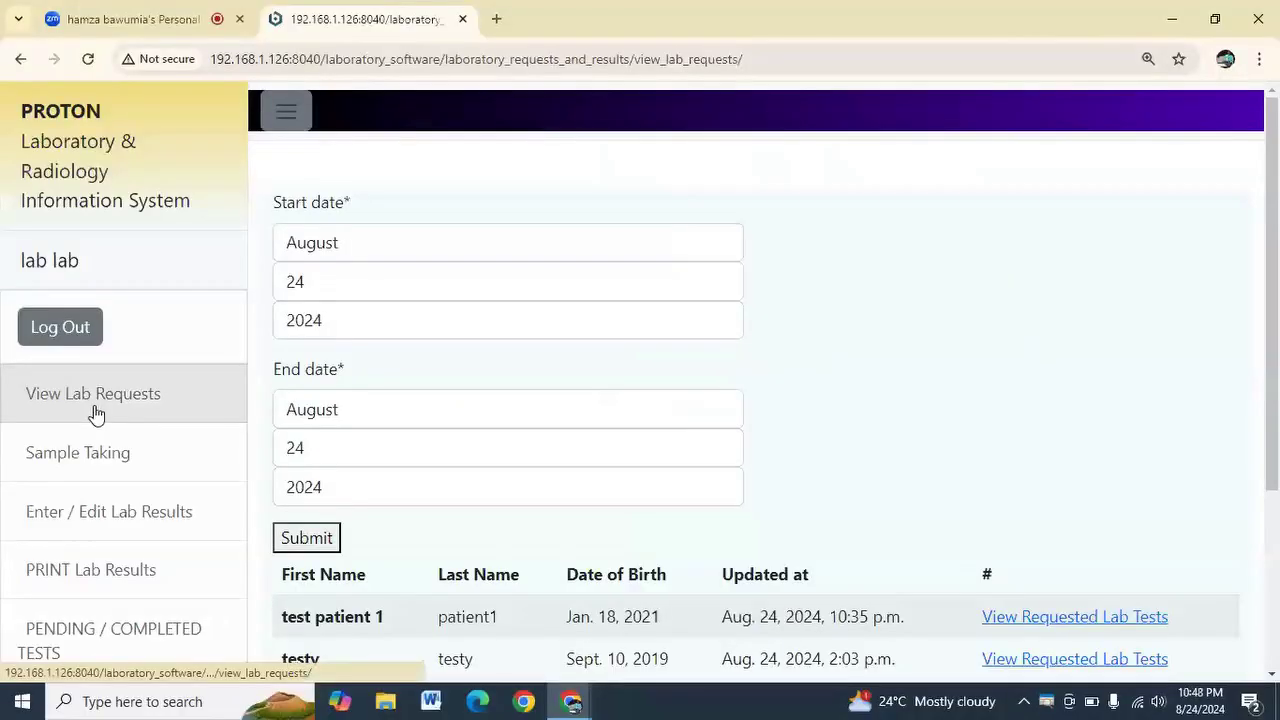
# Reload View Lab Requests with an August start month and open the first patient's requested tests
pyautogui.click(283, 455)
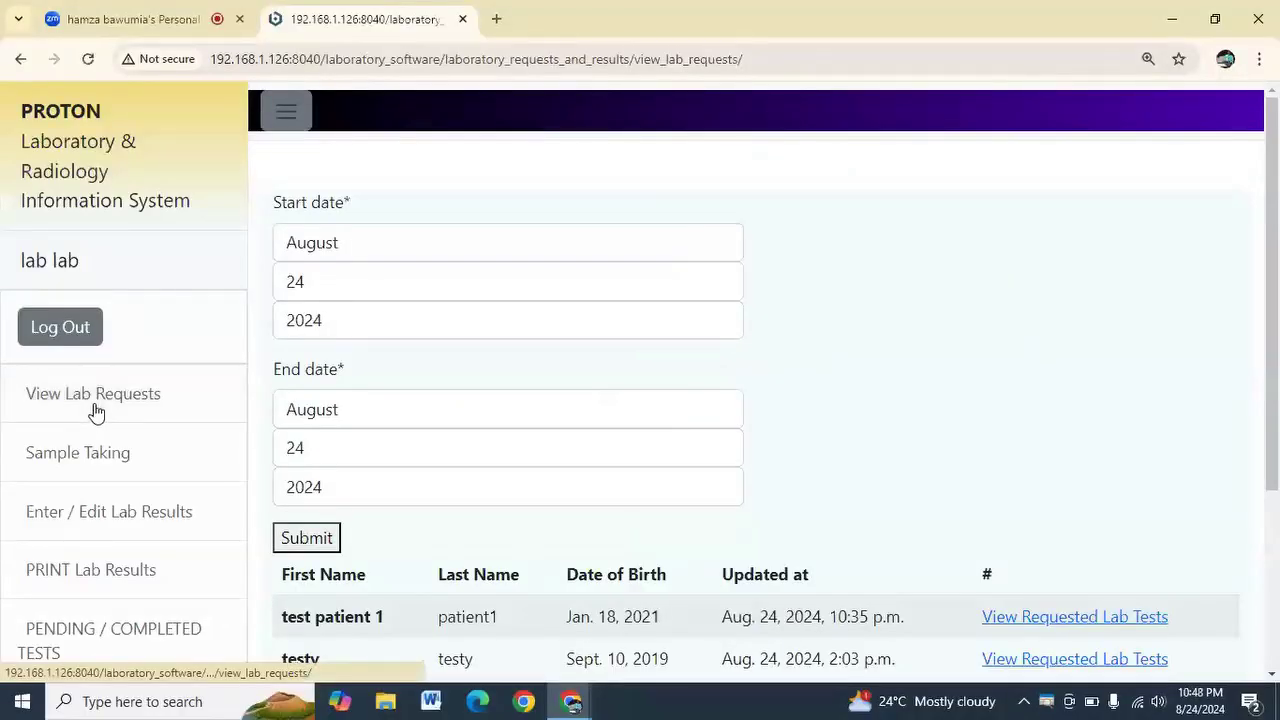
pyautogui.scroll(-1, 420, 390)
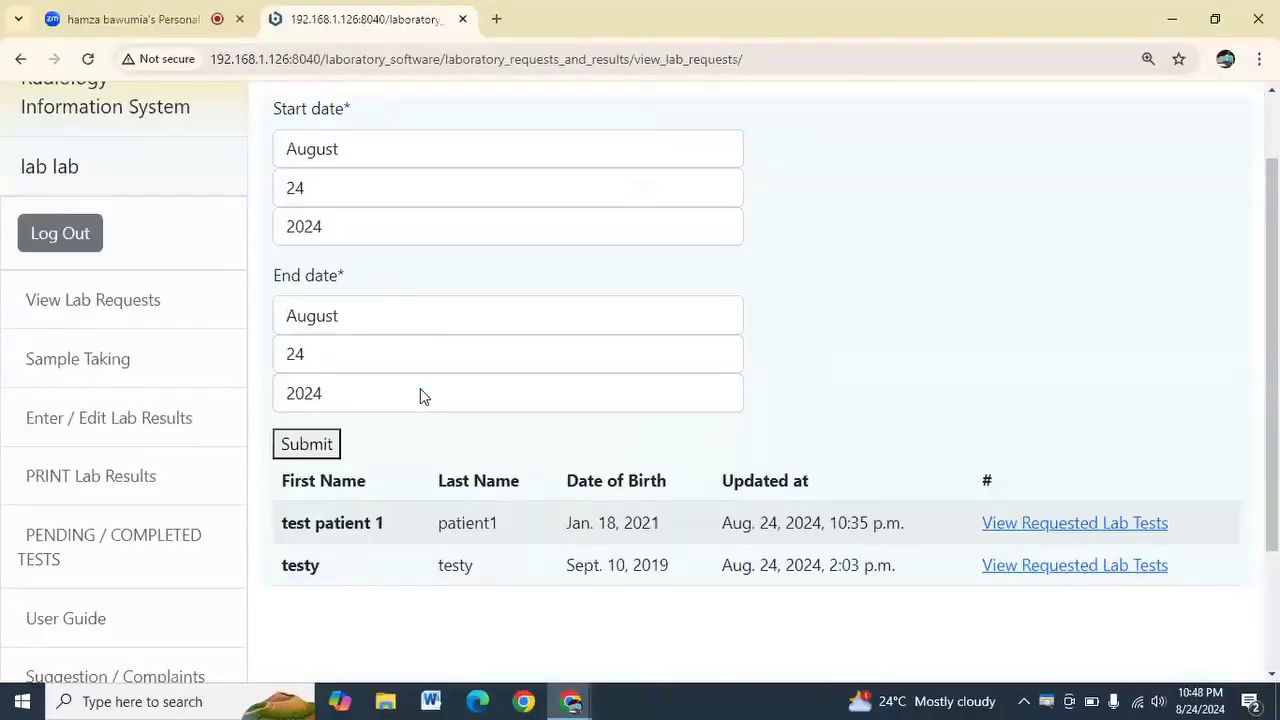
pyautogui.click(337, 150)
pyautogui.click(855, 162)
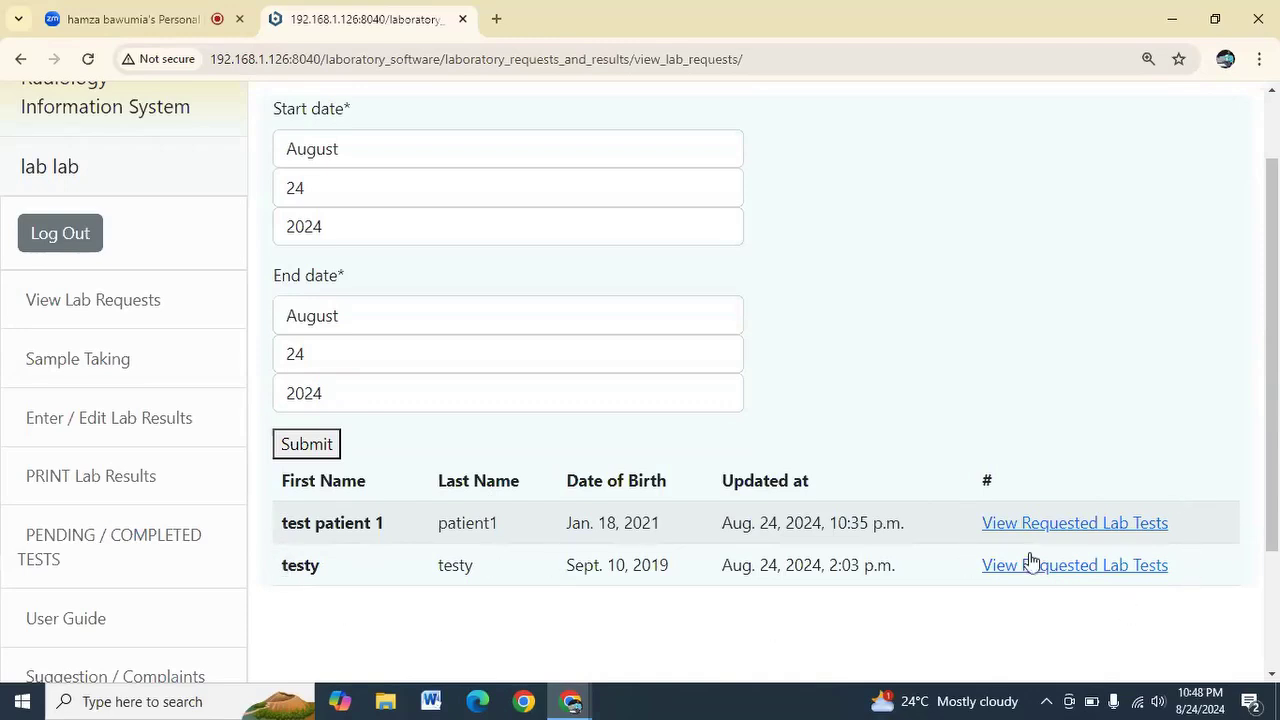
pyautogui.click(1053, 530)
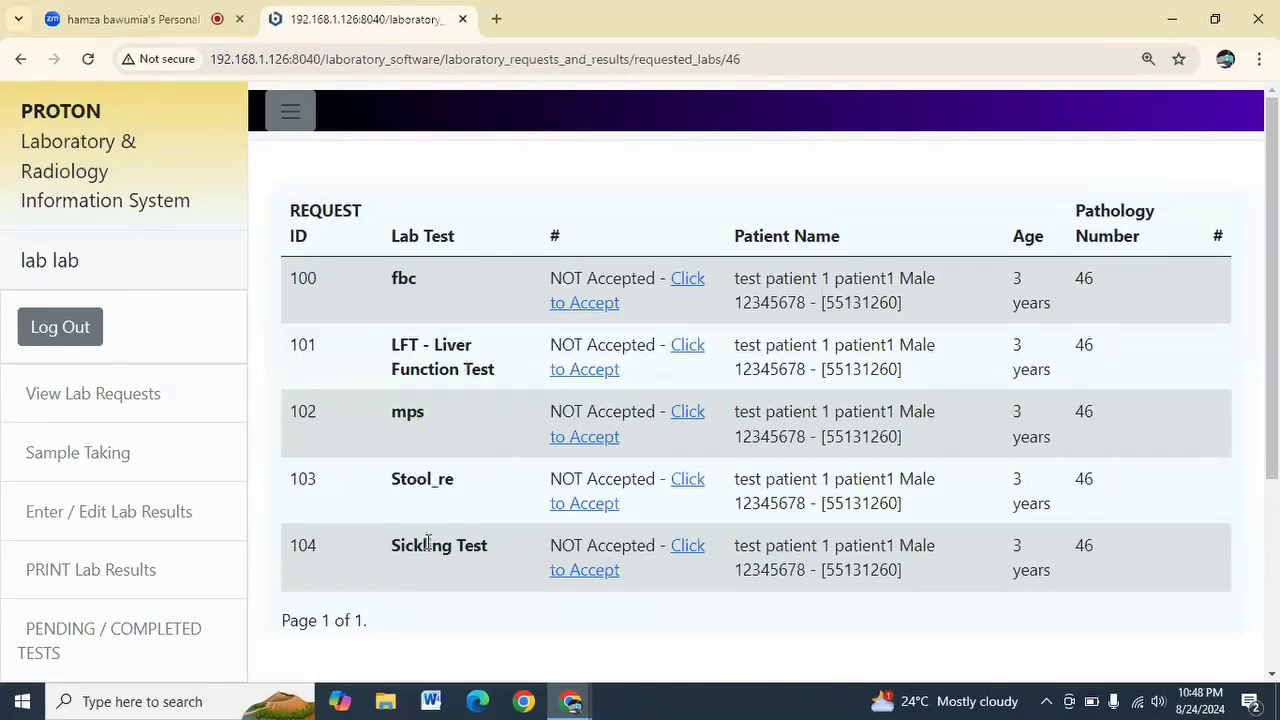
pyautogui.moveTo(402, 543); pyautogui.dragTo(478, 546)
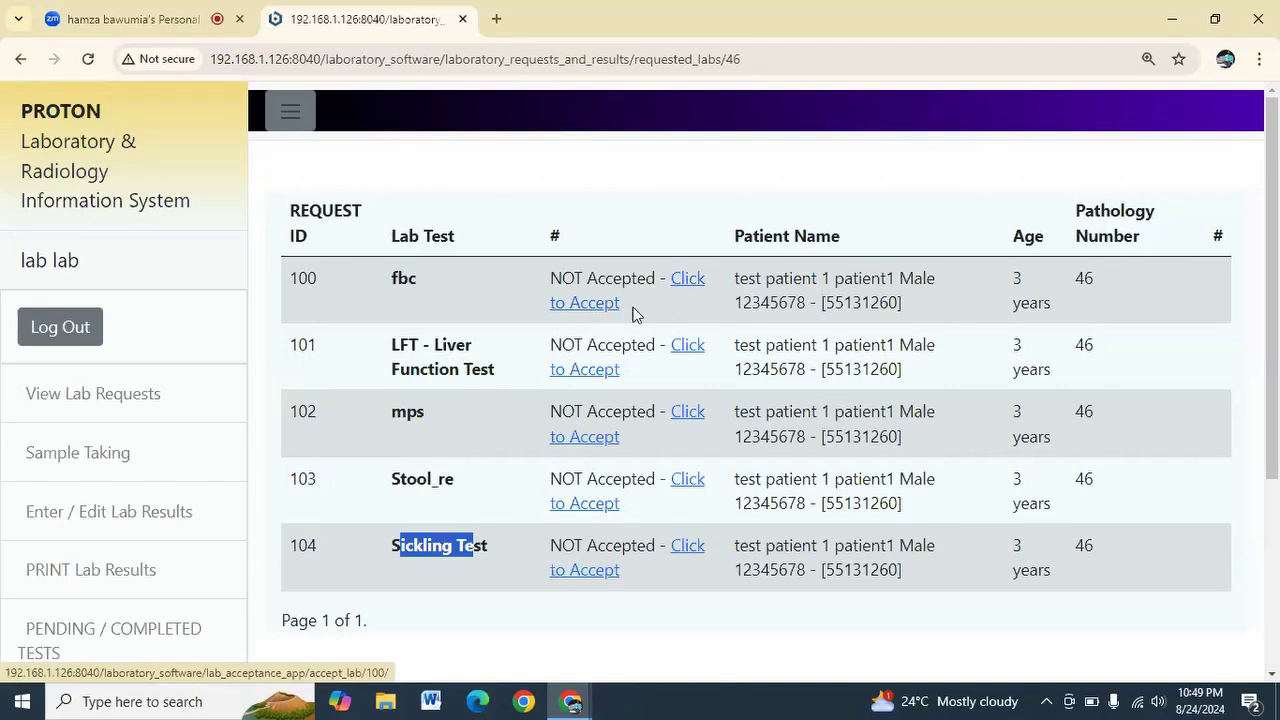
# Accept requests 100–104: fbc, LFT, mps, Stool_re and Sickling Test
pyautogui.click(606, 310)
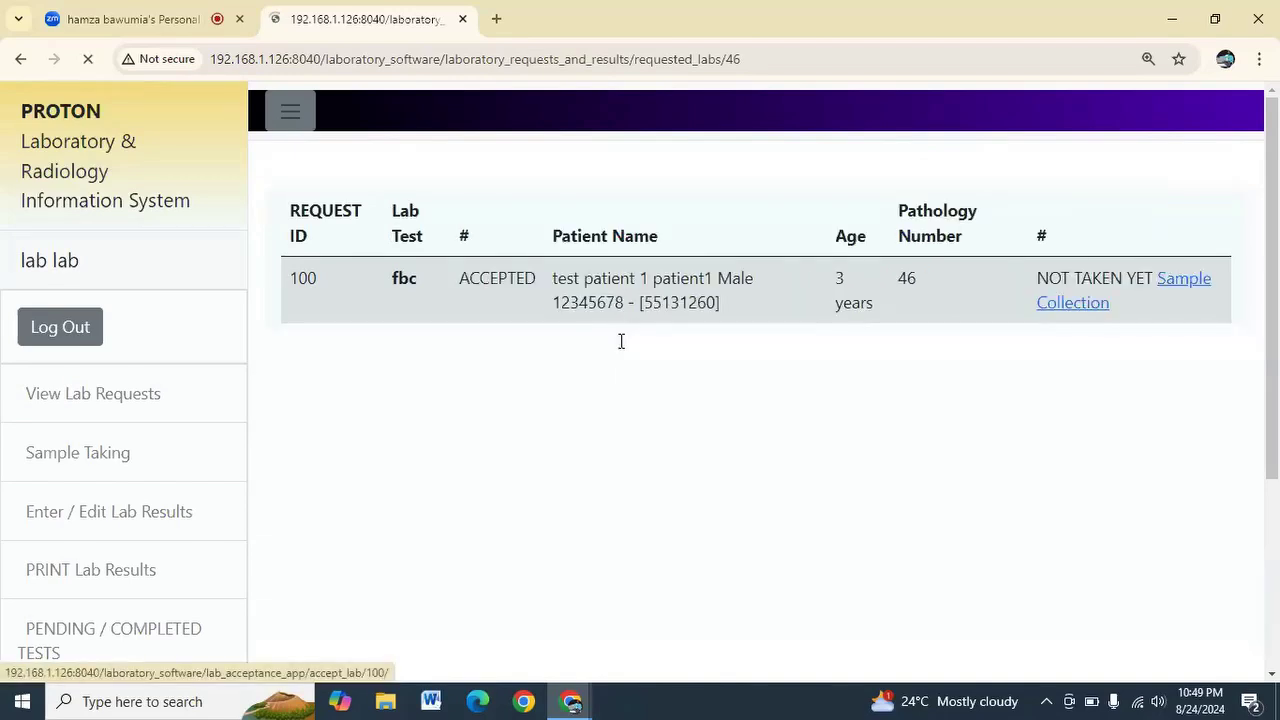
pyautogui.click(618, 380)
pyautogui.click(586, 437)
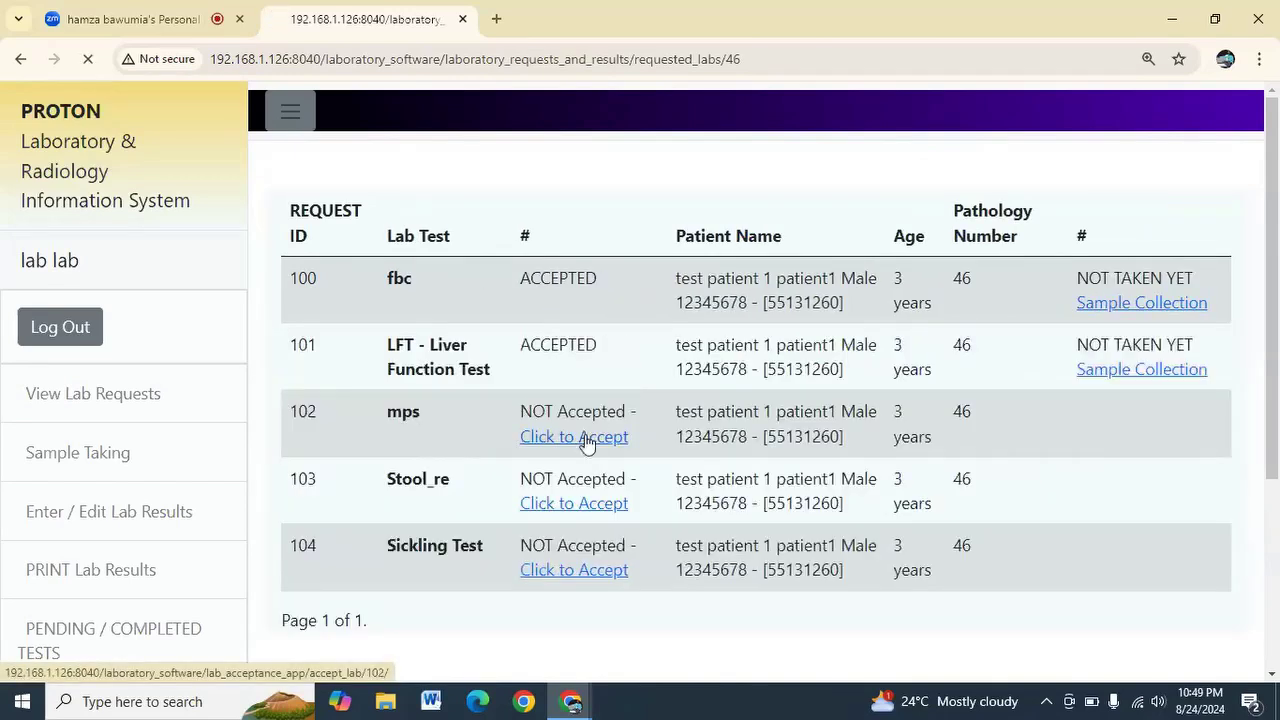
pyautogui.click(587, 512)
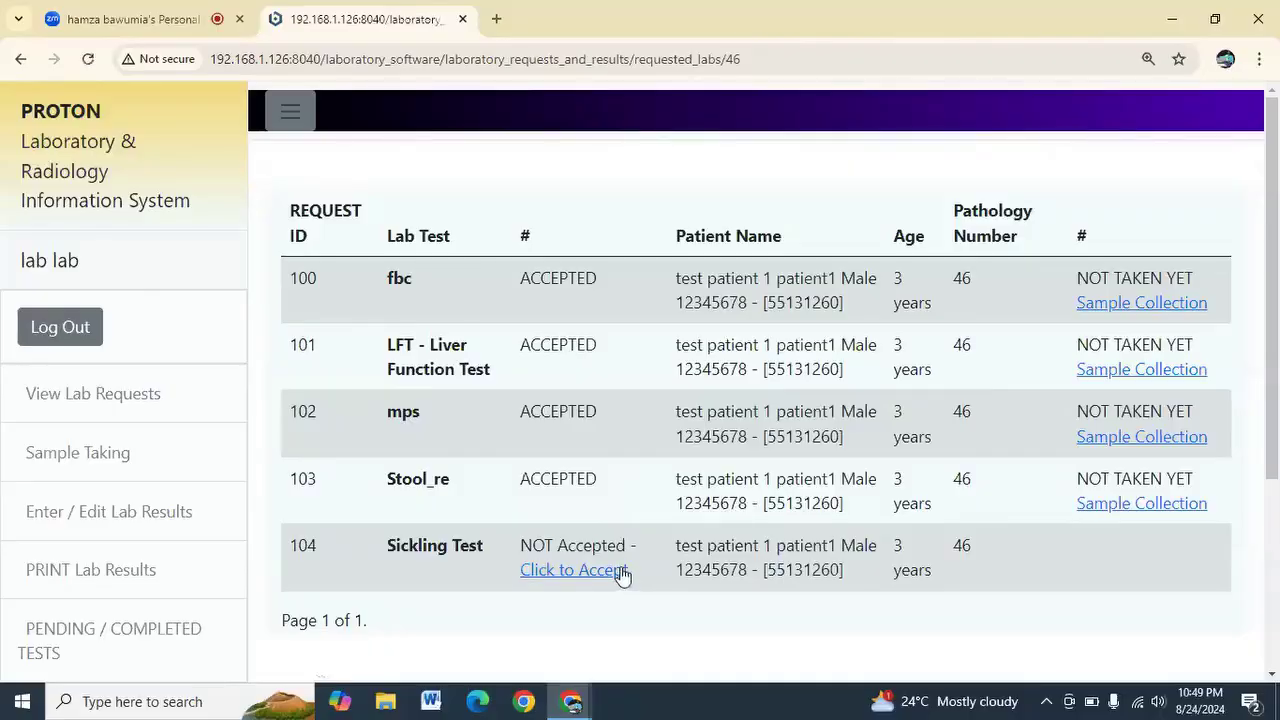
pyautogui.click(595, 560)
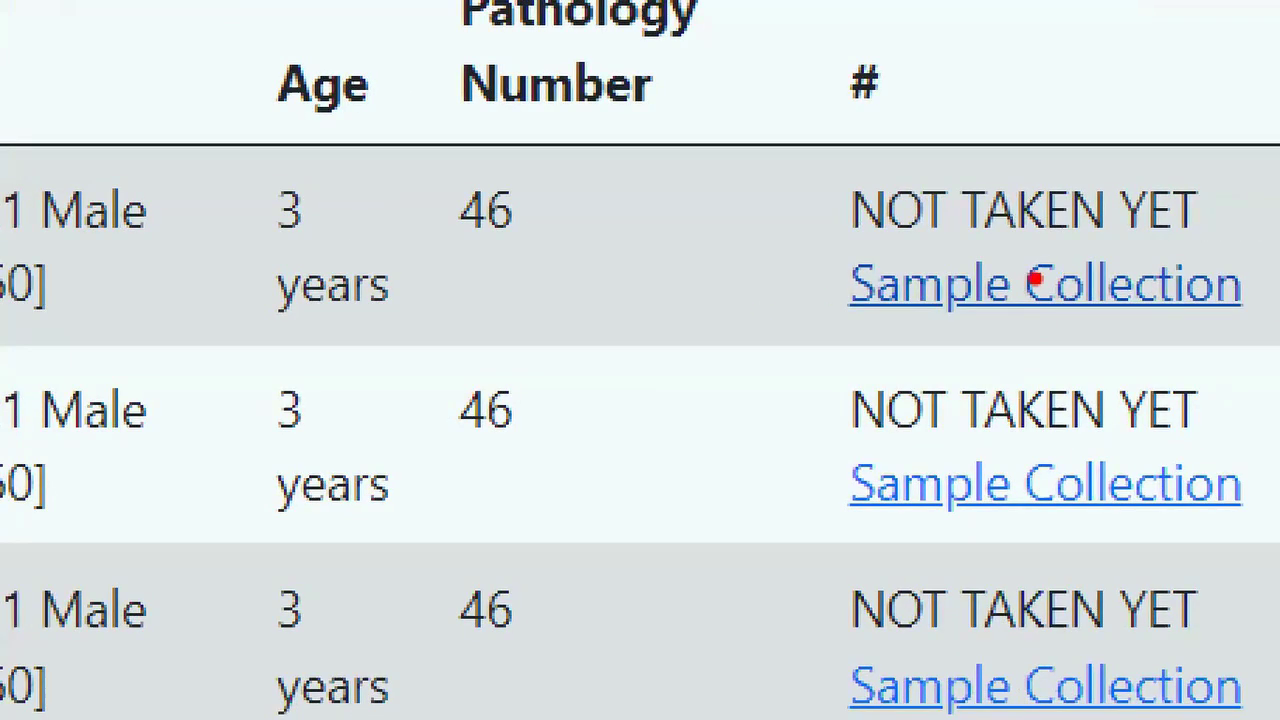
# Open the fbc sample collection form and set the collection time to 11:53 AM
pyautogui.click(1036, 282)
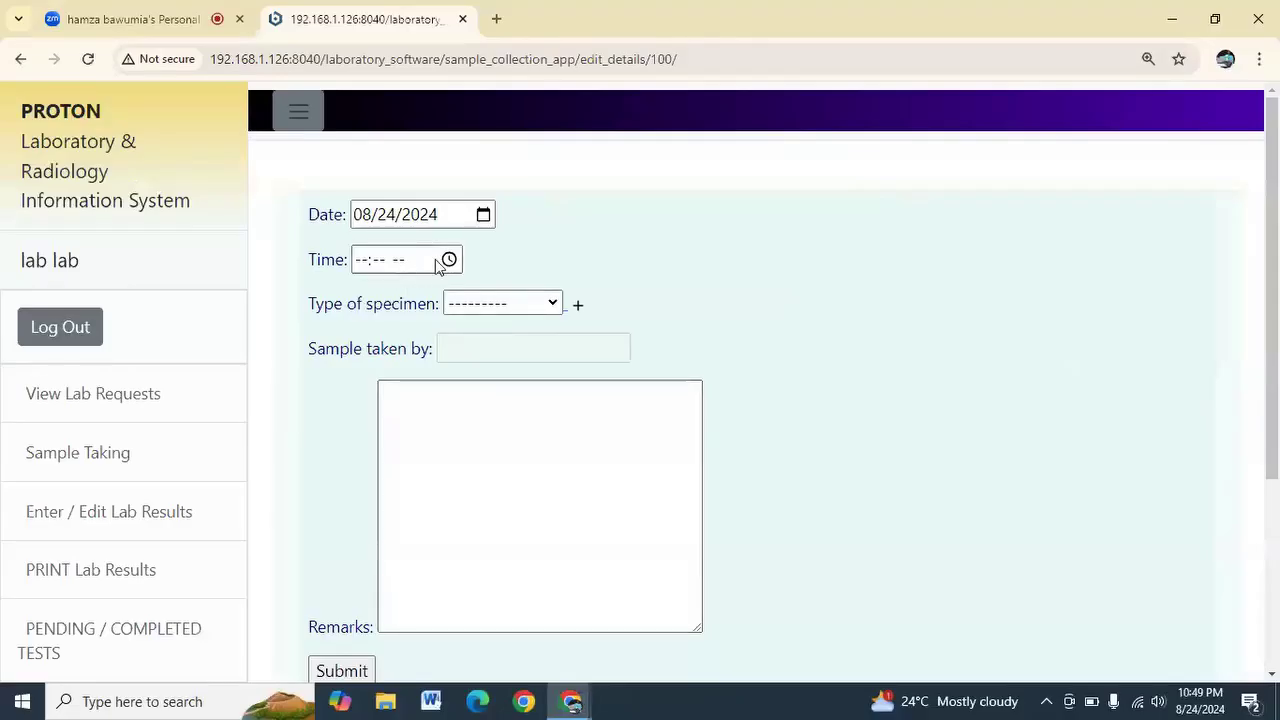
pyautogui.click(447, 260)
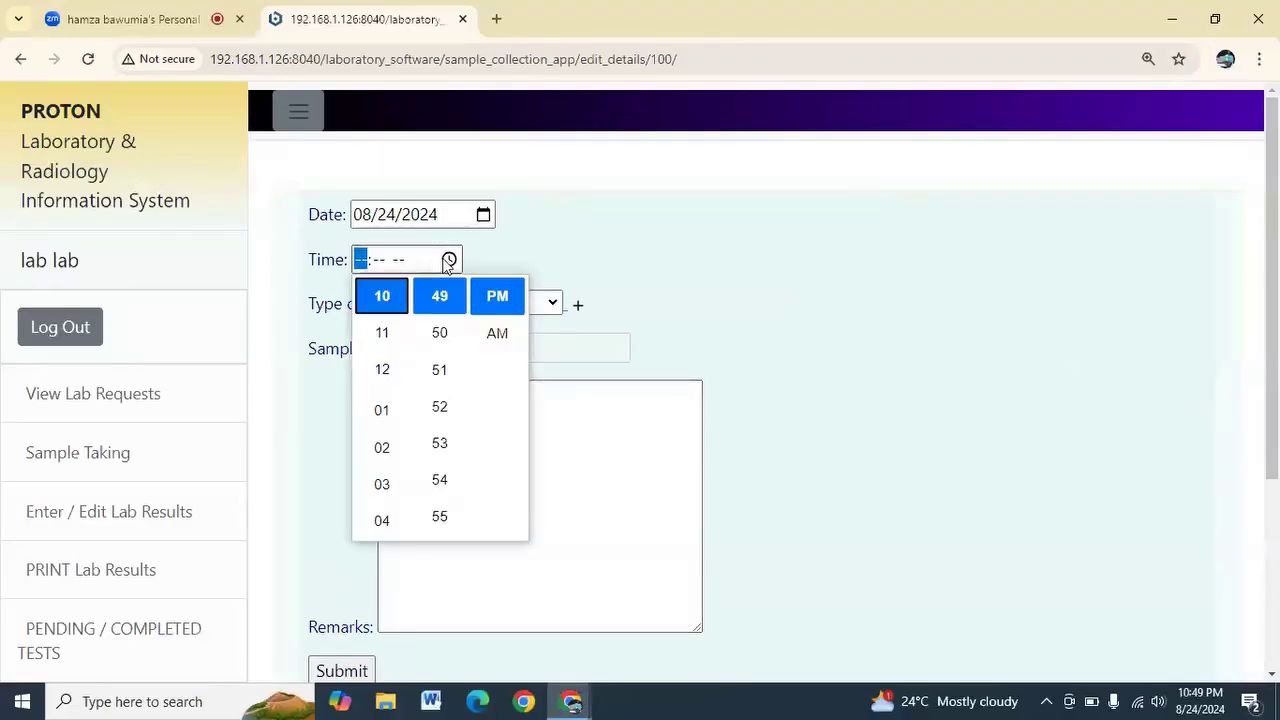
pyautogui.click(441, 441)
pyautogui.click(382, 410)
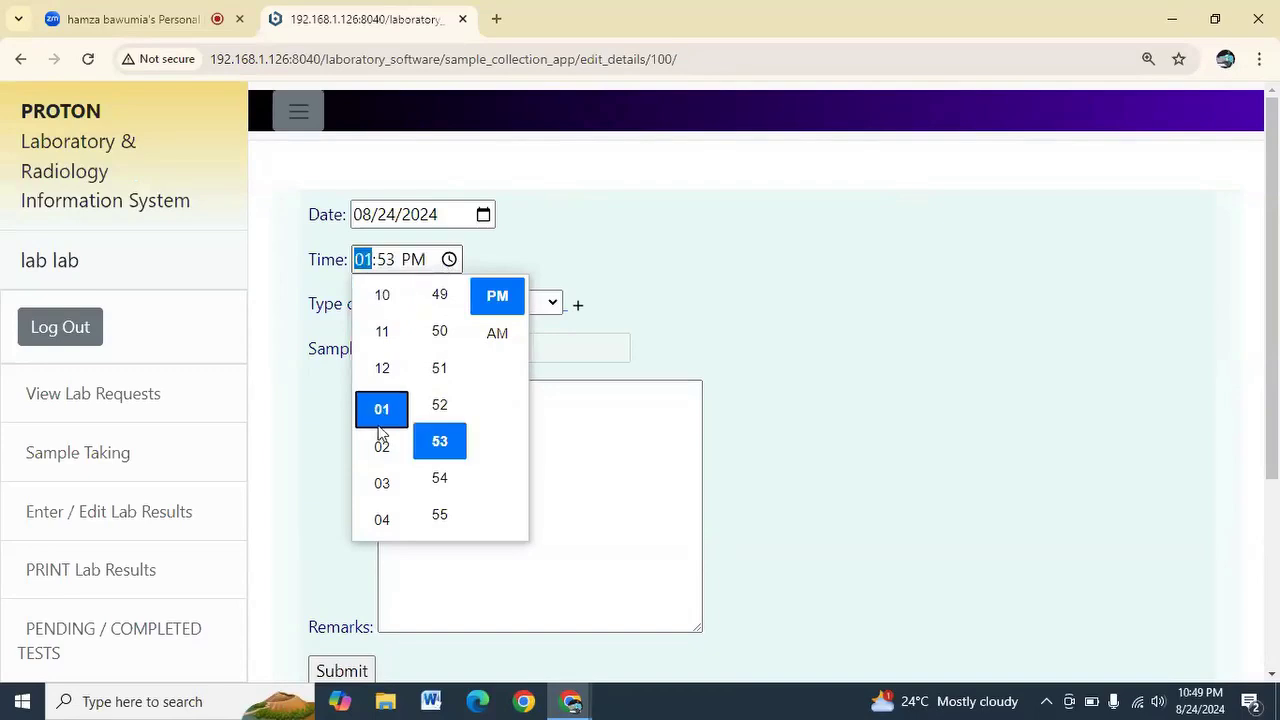
pyautogui.click(505, 341)
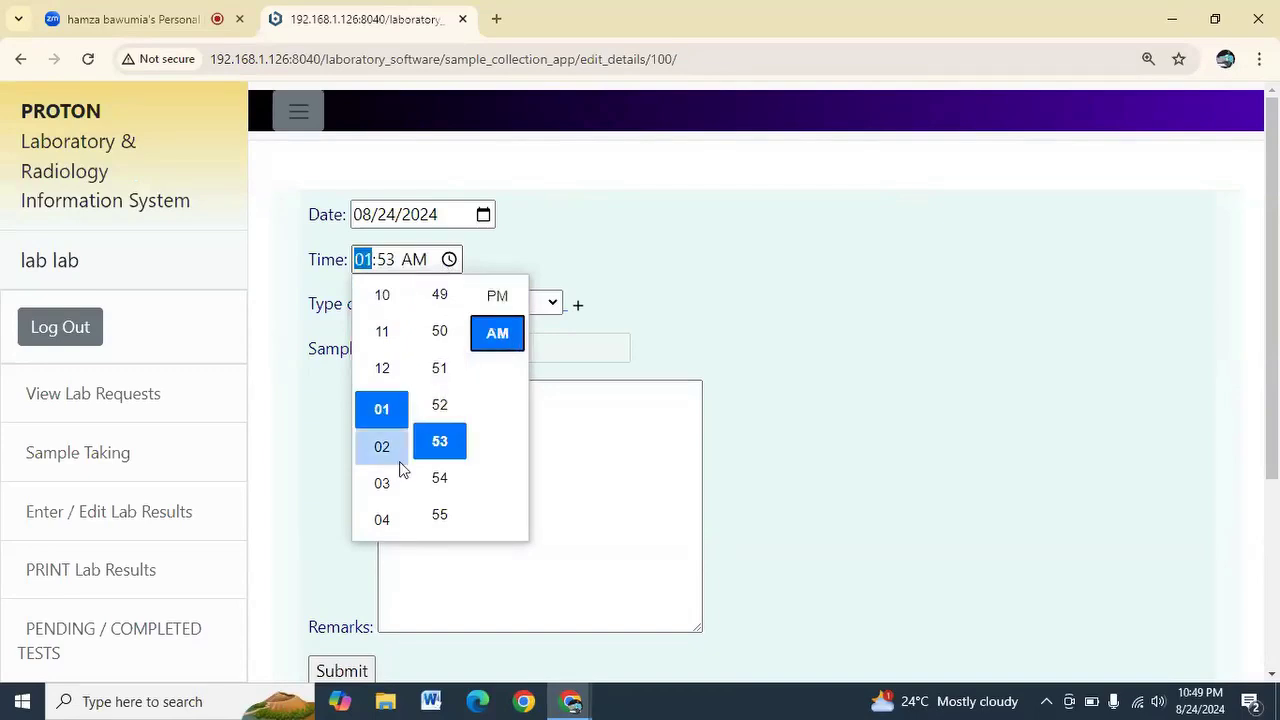
pyautogui.click(392, 334)
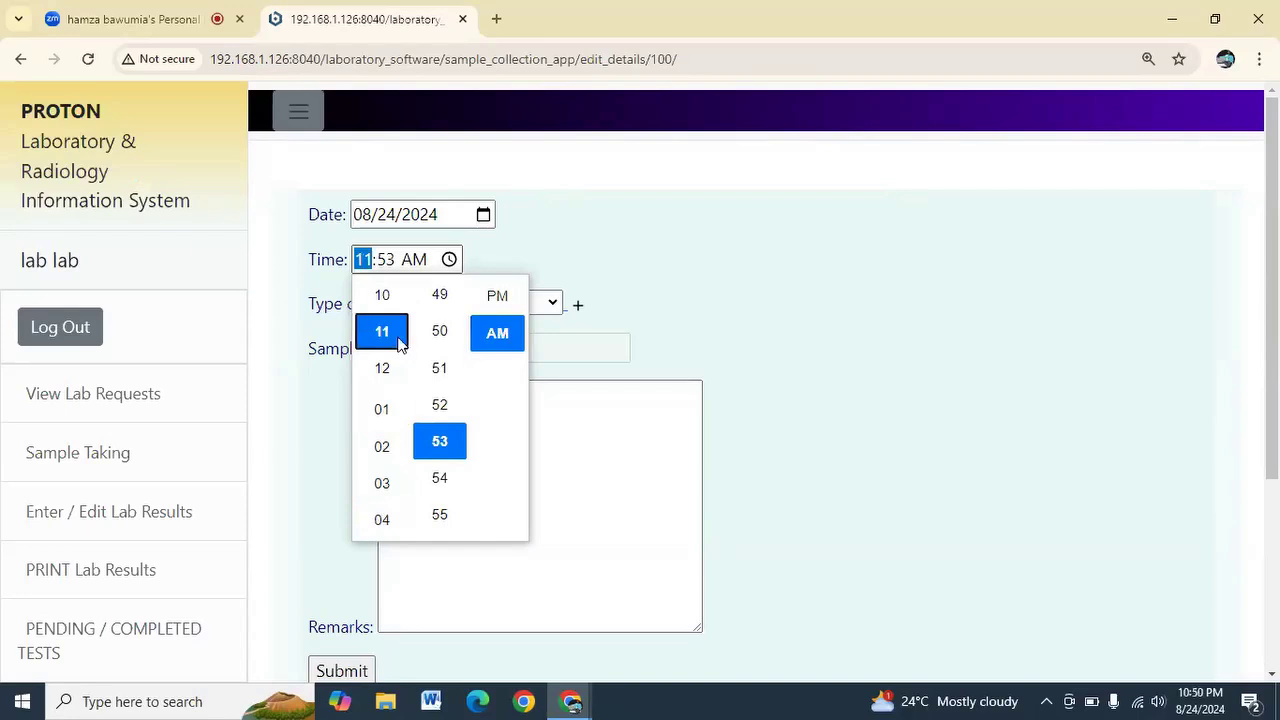
pyautogui.click(600, 351)
pyautogui.click(740, 320)
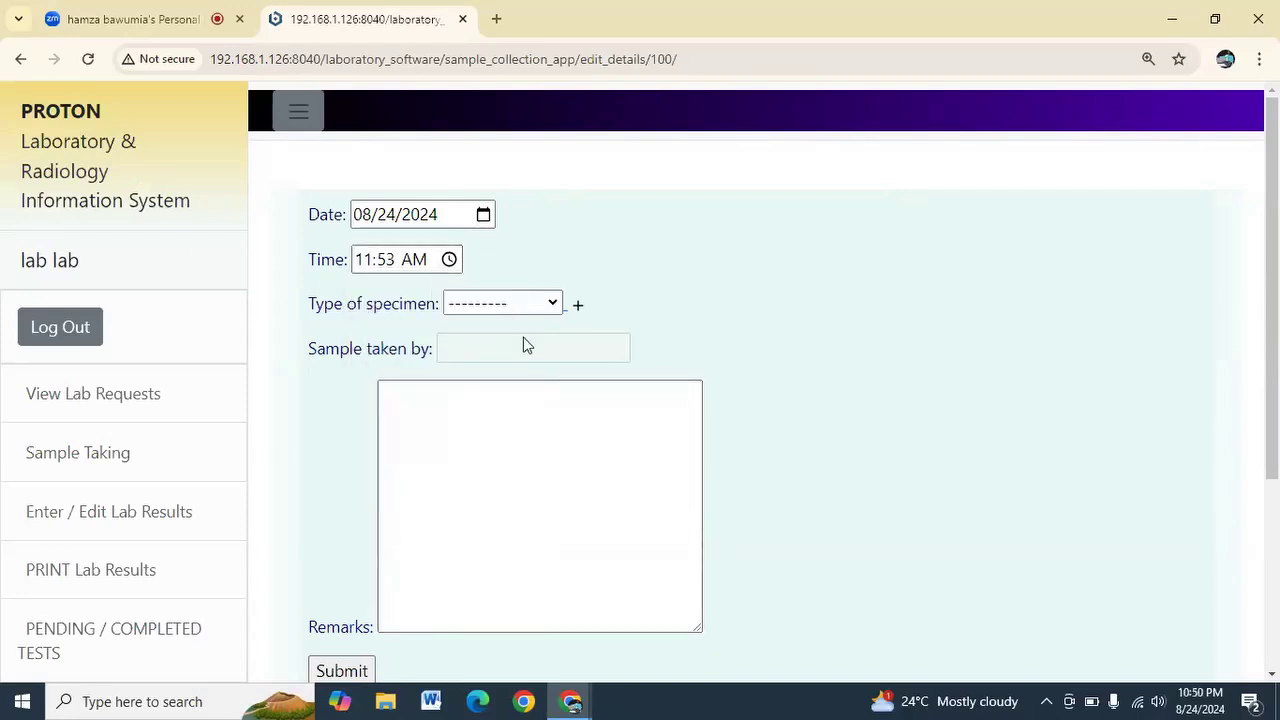
# Choose Blood as the fbc specimen type and submit the sample record
pyautogui.click(532, 308)
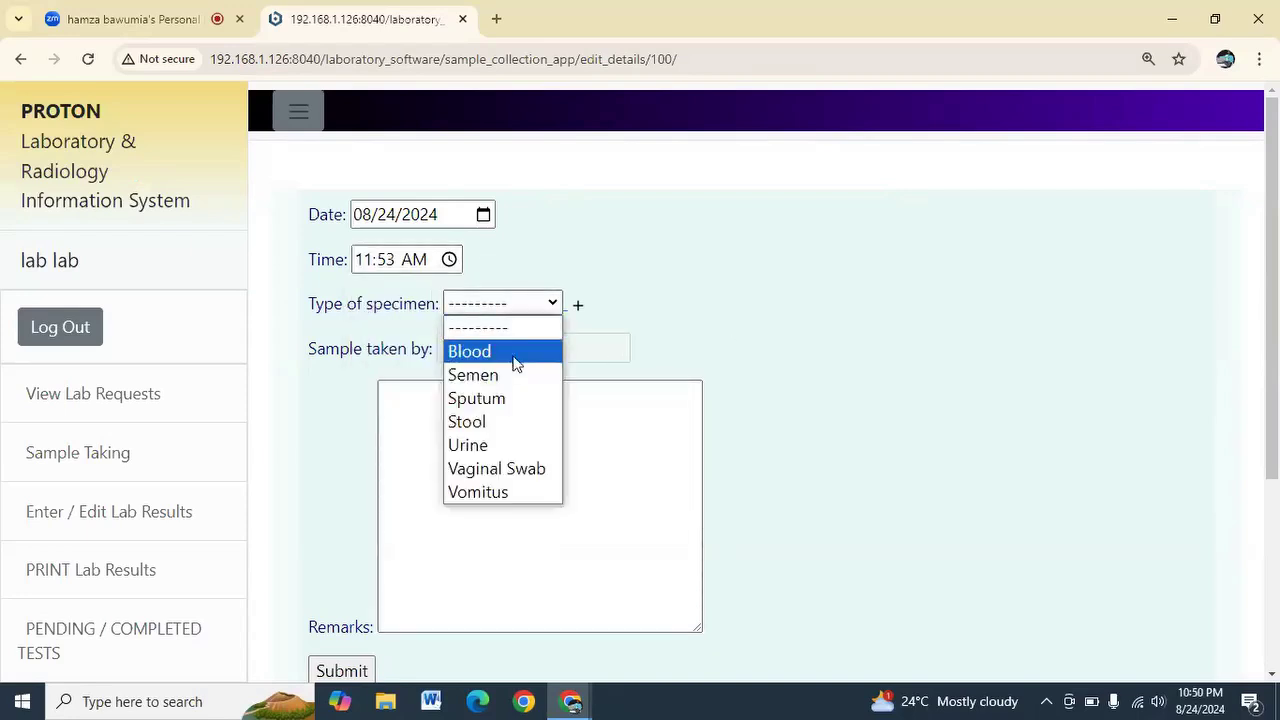
pyautogui.click(515, 362)
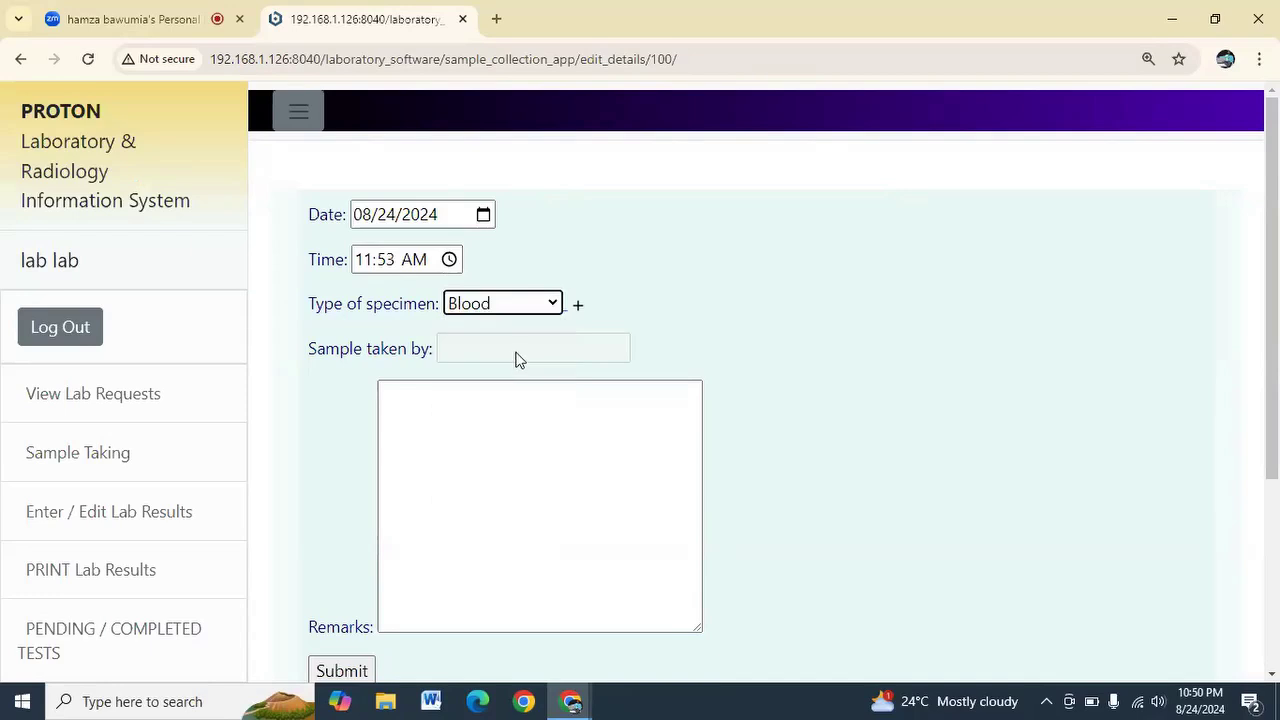
pyautogui.click(499, 415)
pyautogui.scroll(-2, 497, 415)
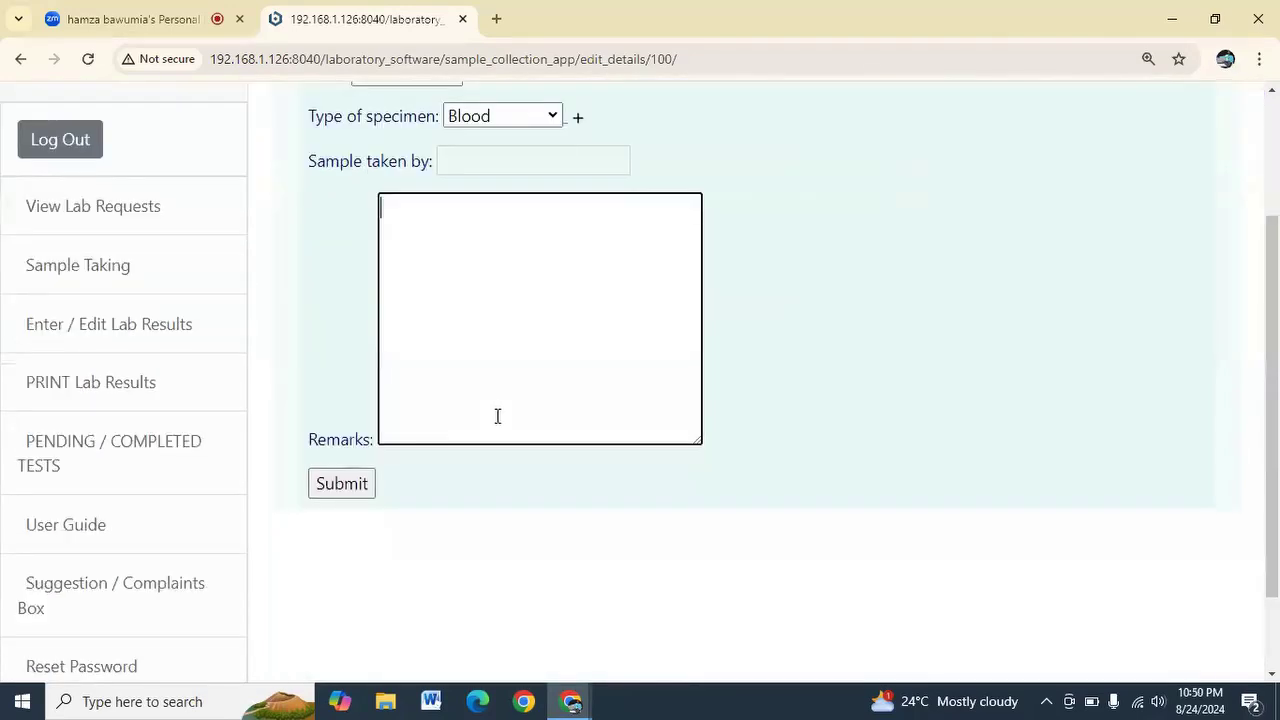
pyautogui.click(348, 486)
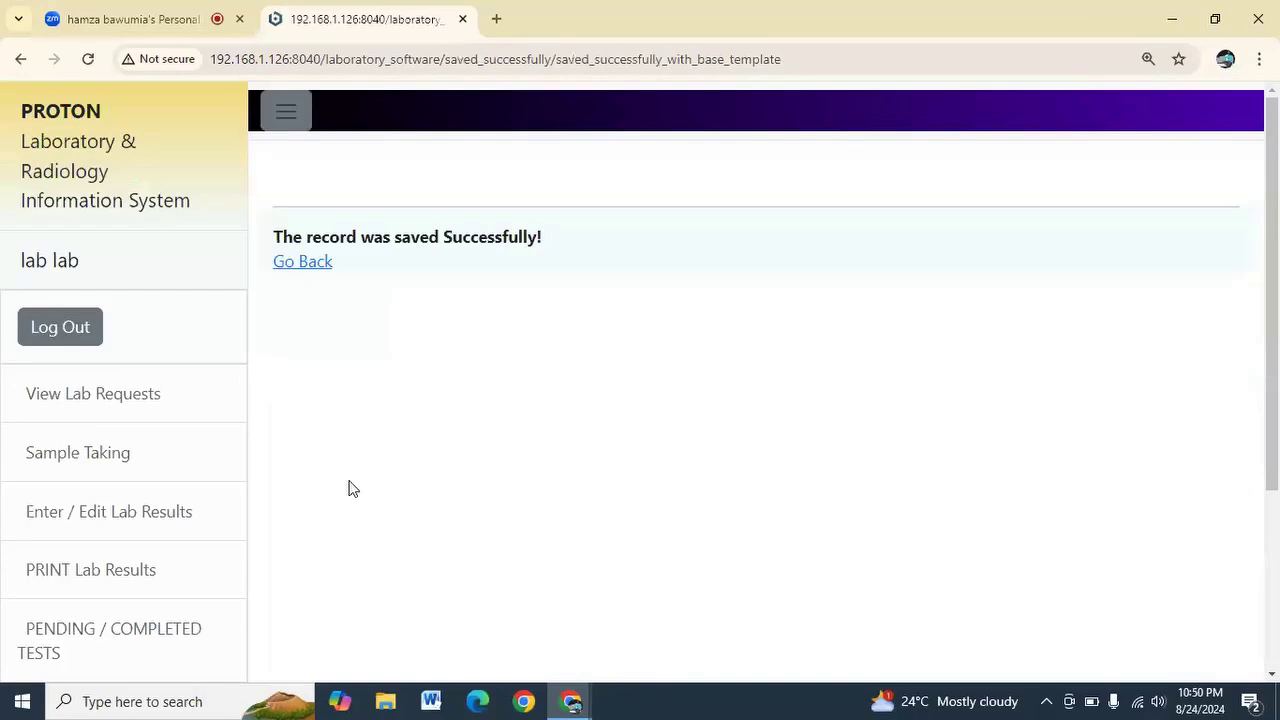
# Return to pathology number 46's requested tests, confirm fbc is TAKEN, and open the LFT sample form
pyautogui.click(310, 274)
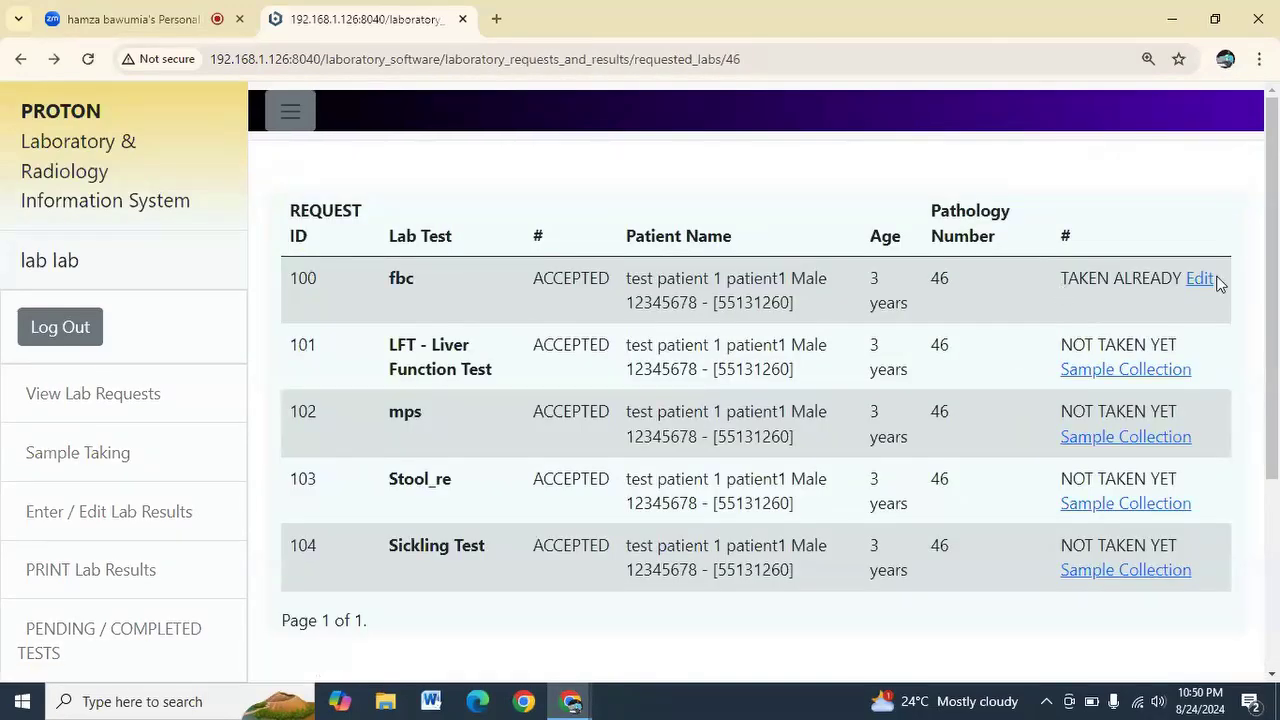
pyautogui.moveTo(1058, 284); pyautogui.dragTo(1184, 279)
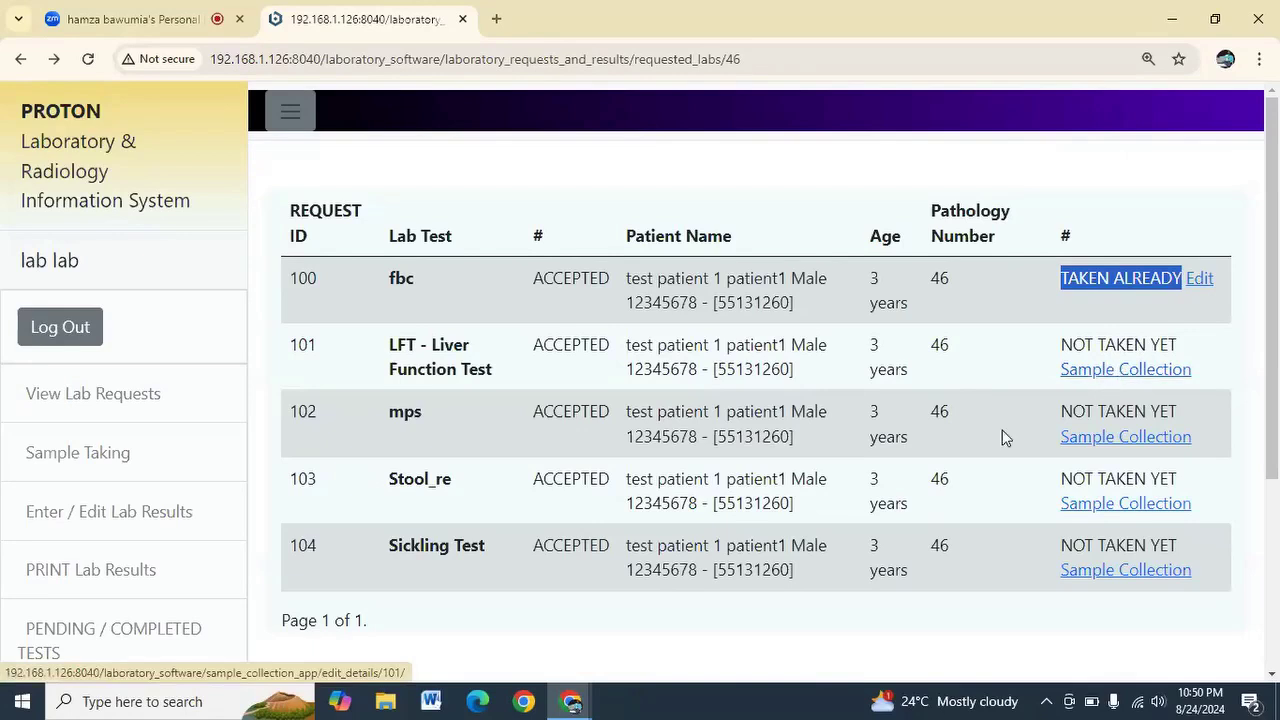
pyautogui.click(1097, 374)
# Record the LFT sample as Blood collected at 01:52 PM and return to the list
pyautogui.click(449, 260)
pyautogui.click(436, 370)
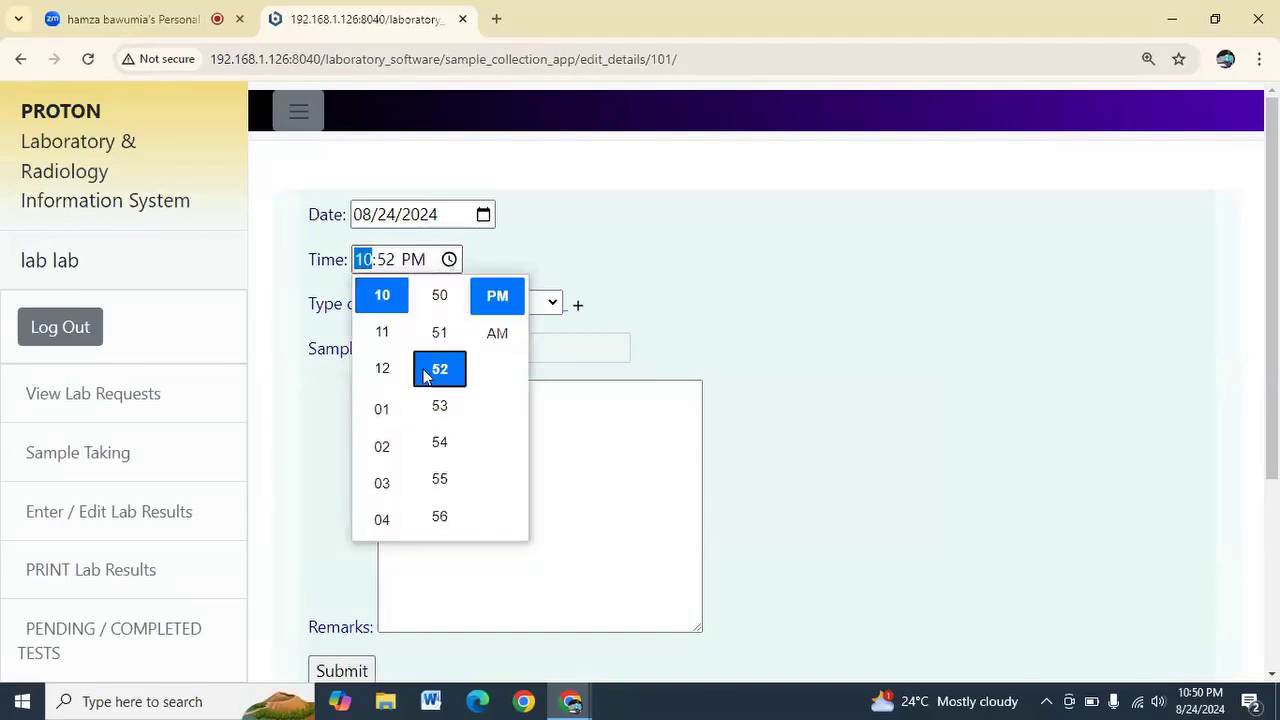
pyautogui.click(384, 410)
pyautogui.click(766, 390)
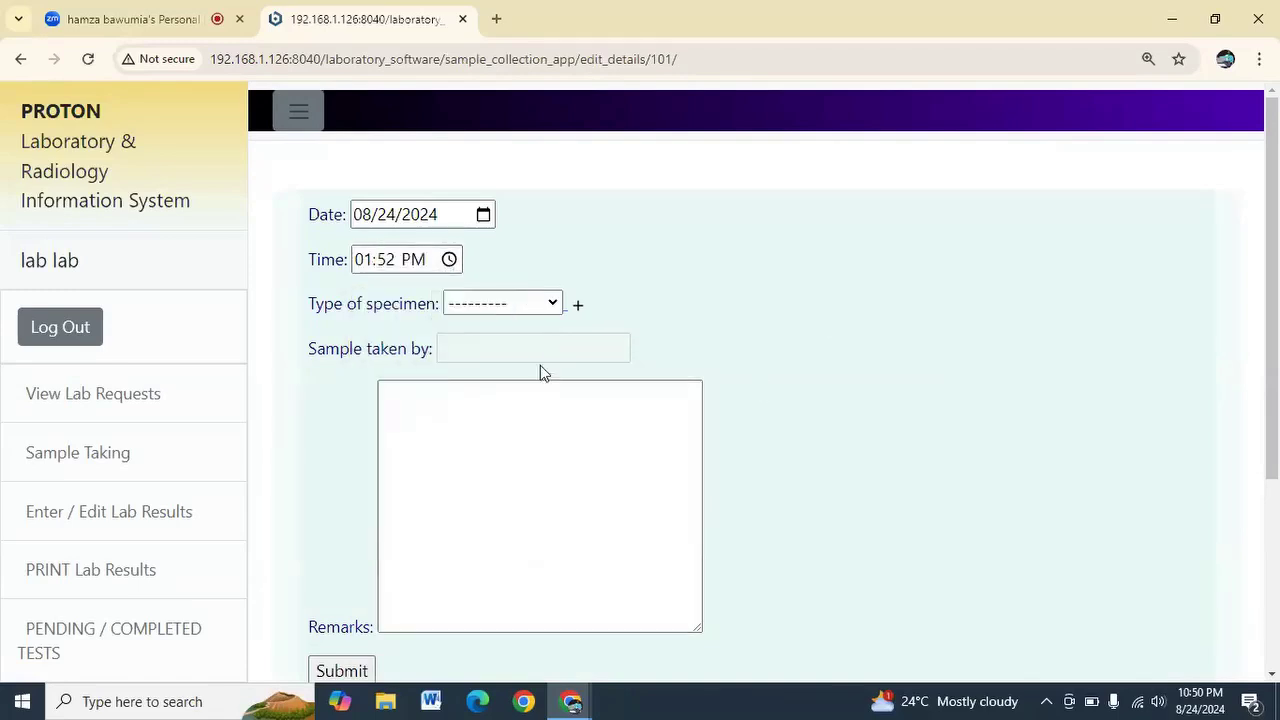
pyautogui.click(517, 306)
pyautogui.click(510, 350)
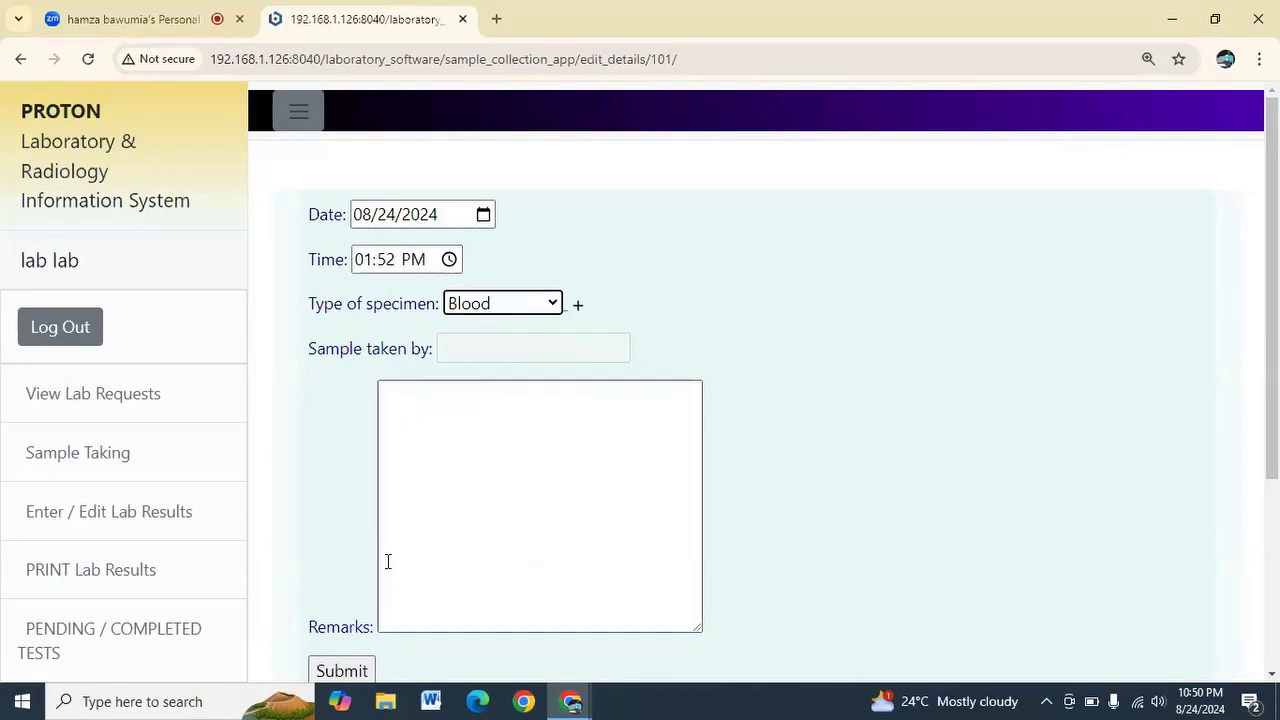
pyautogui.click(345, 670)
pyautogui.click(318, 263)
# Record the mps sample as Urine collected at 01:54 PM and return to the list
pyautogui.click(1105, 440)
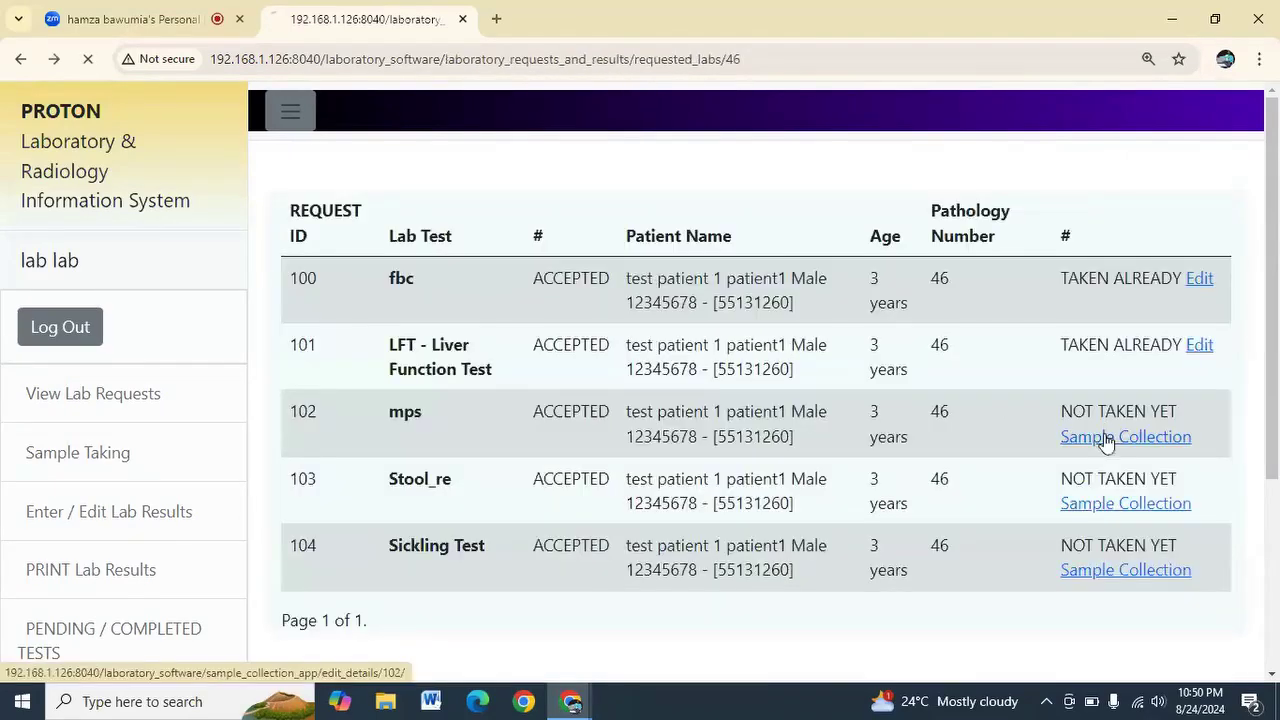
pyautogui.click(449, 262)
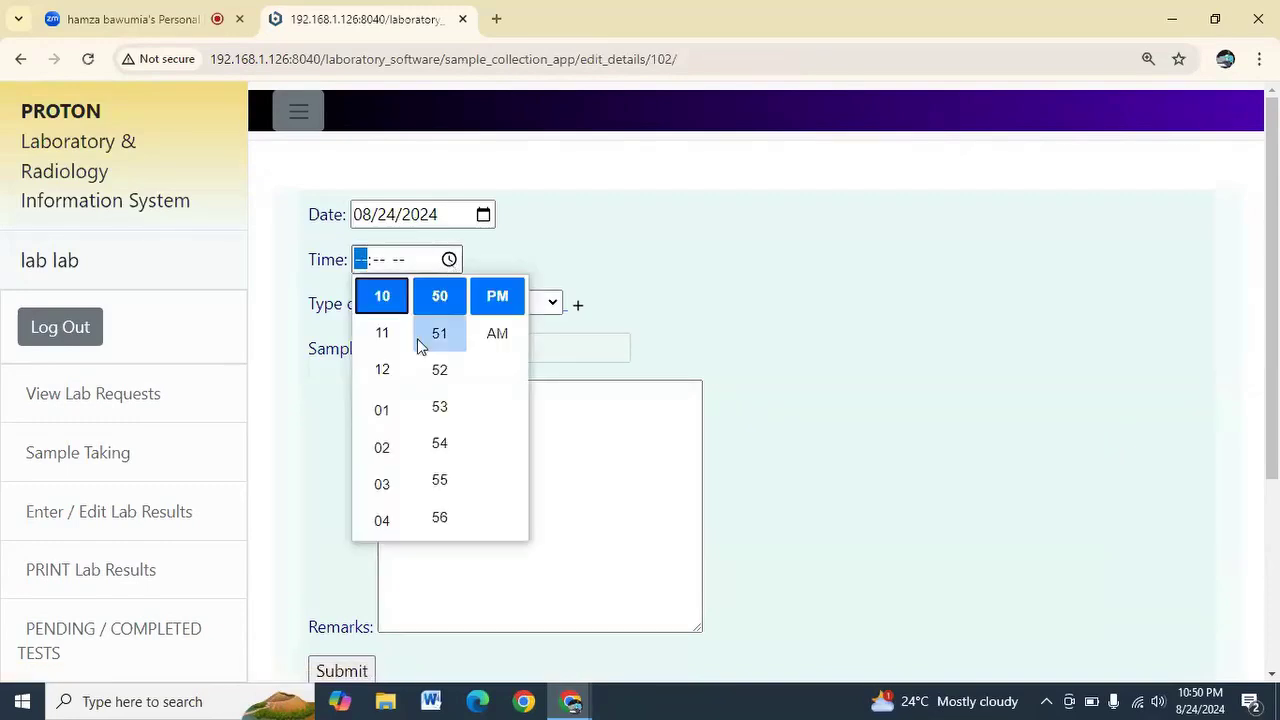
pyautogui.click(384, 418)
pyautogui.click(428, 446)
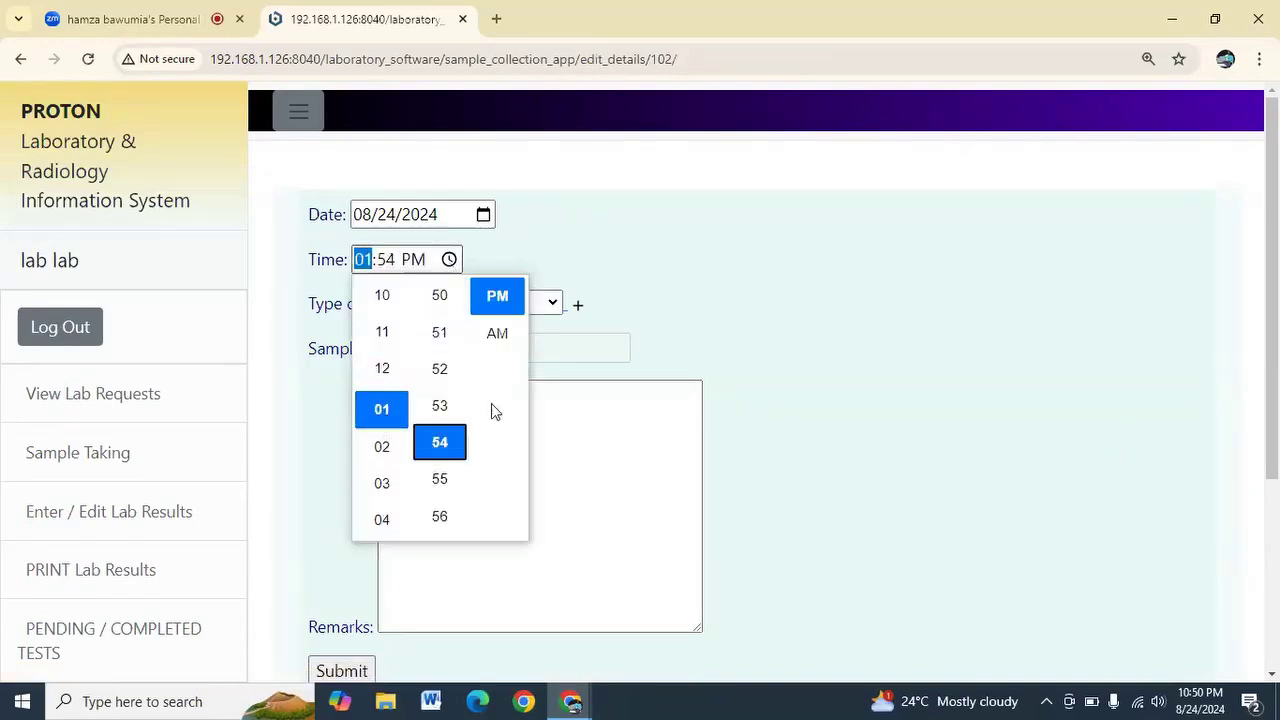
pyautogui.click(507, 330)
pyautogui.click(512, 307)
pyautogui.doubleClick(714, 275)
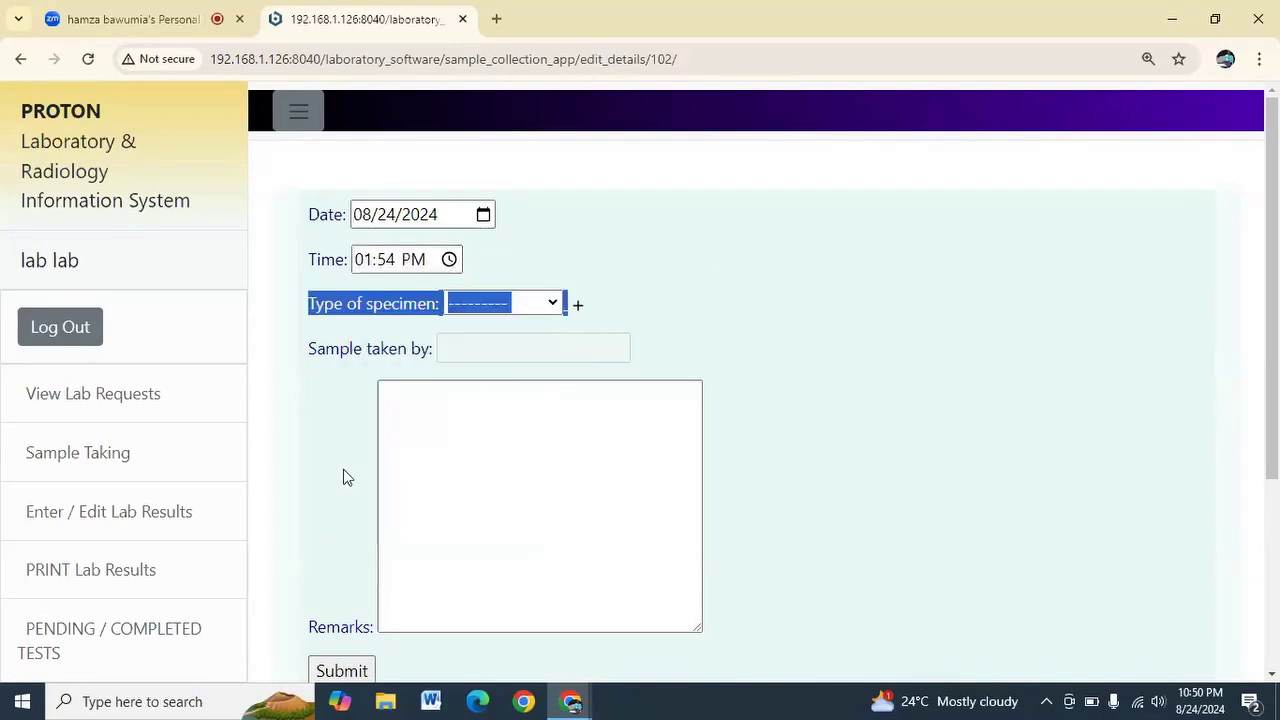
pyautogui.click(498, 304)
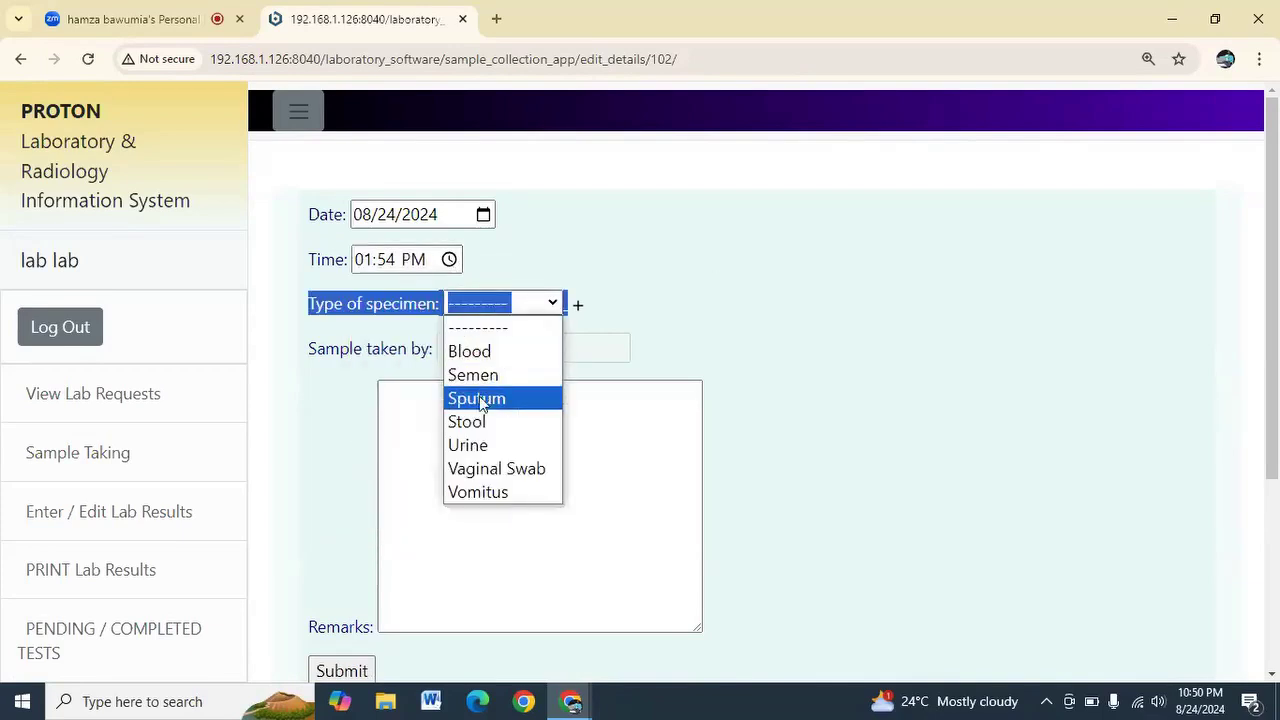
pyautogui.click(480, 446)
pyautogui.click(340, 671)
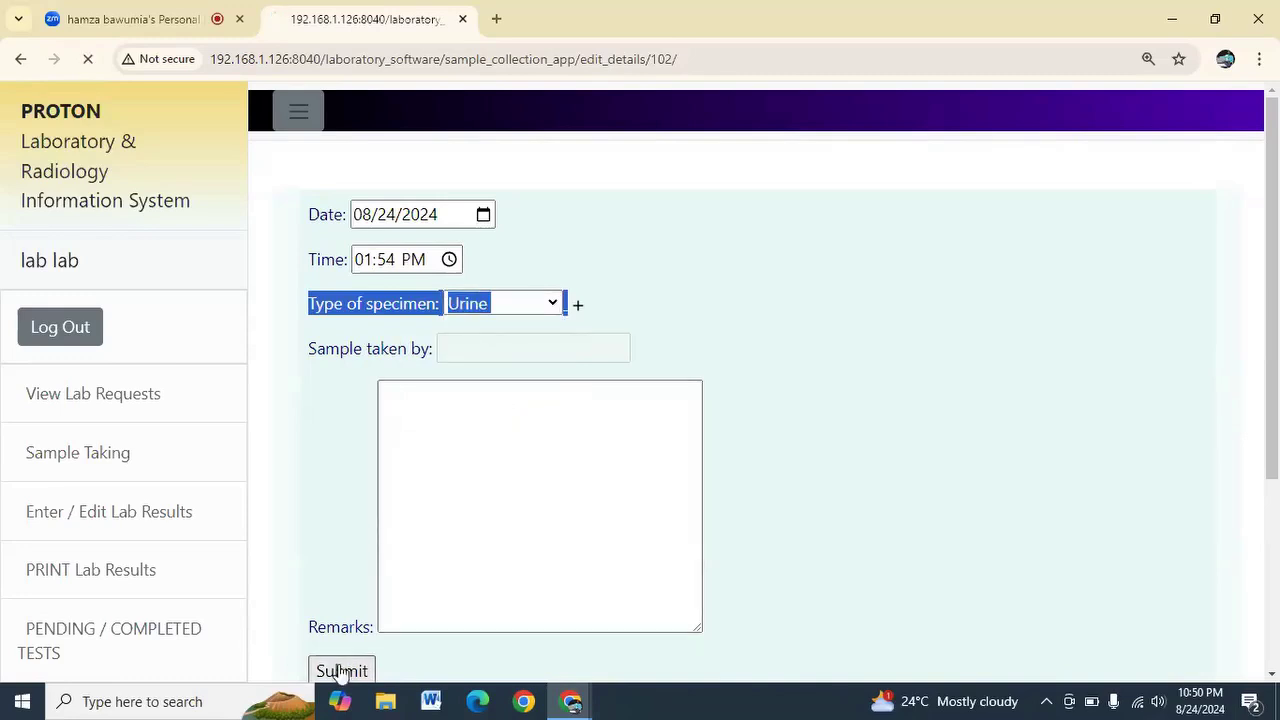
pyautogui.click(304, 261)
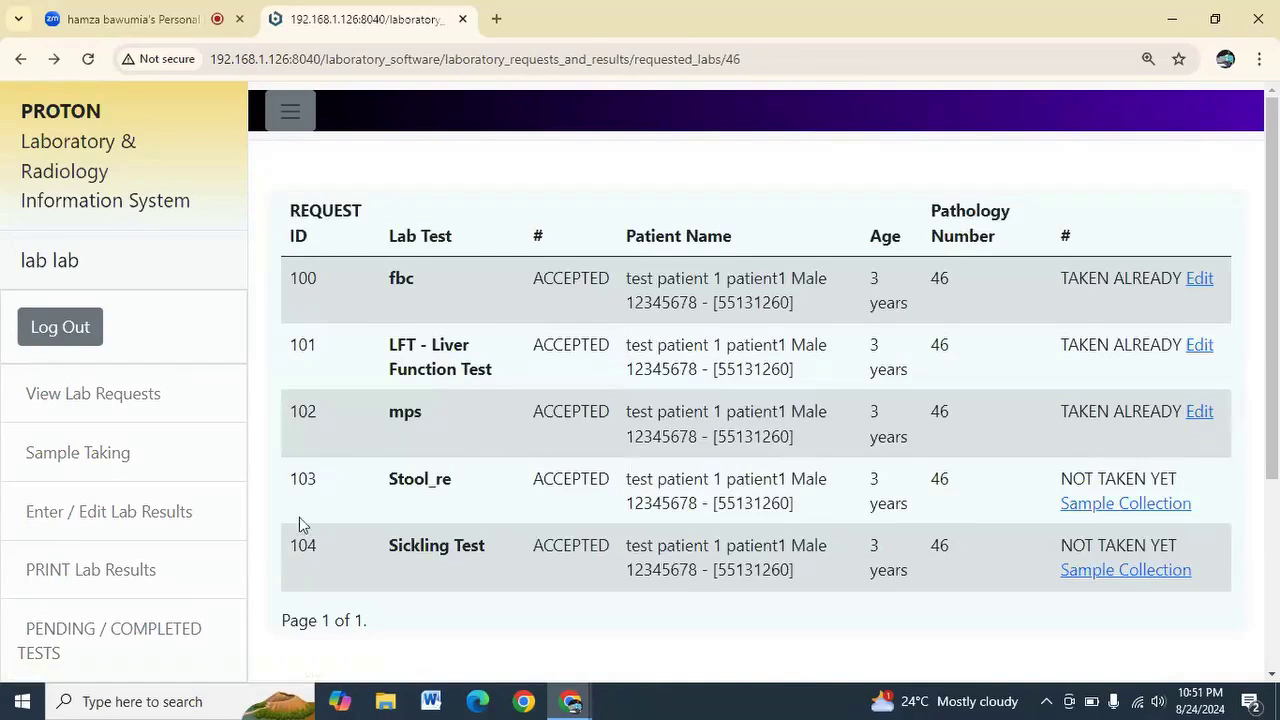
# Record the Stool_re sample as Blood collected at 12:53 PM and return to the list
pyautogui.click(1127, 507)
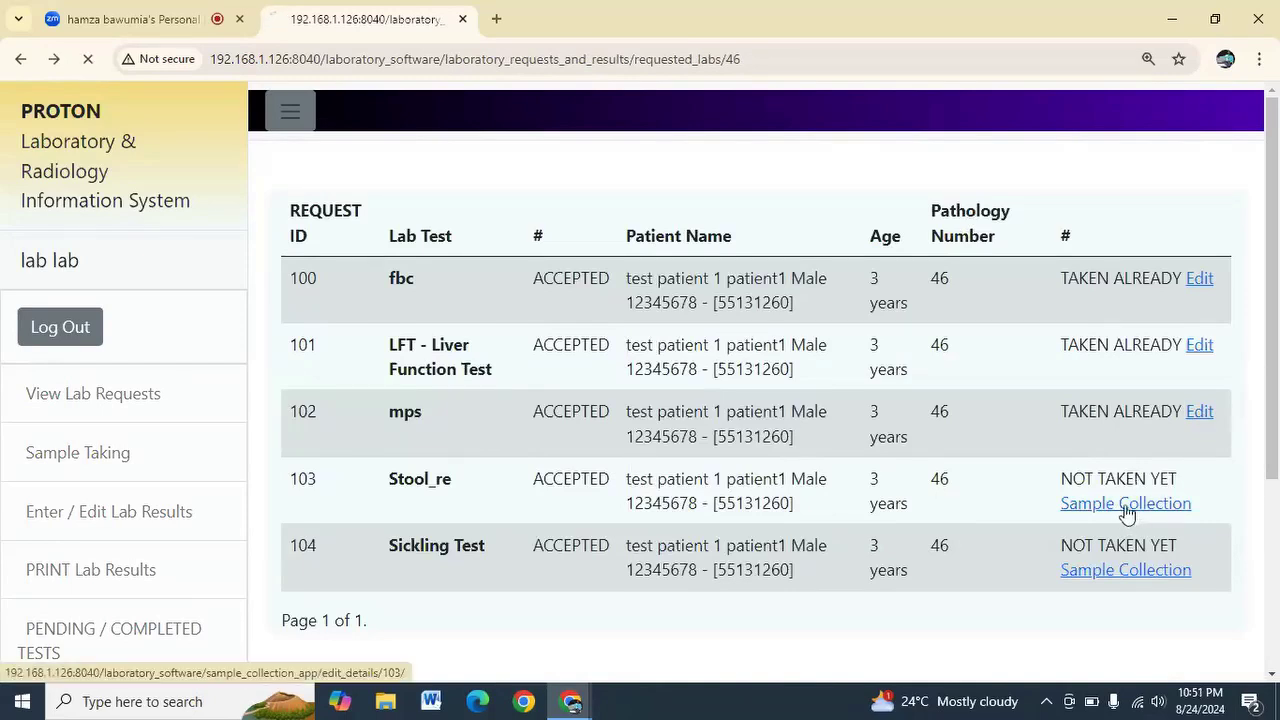
pyautogui.click(449, 260)
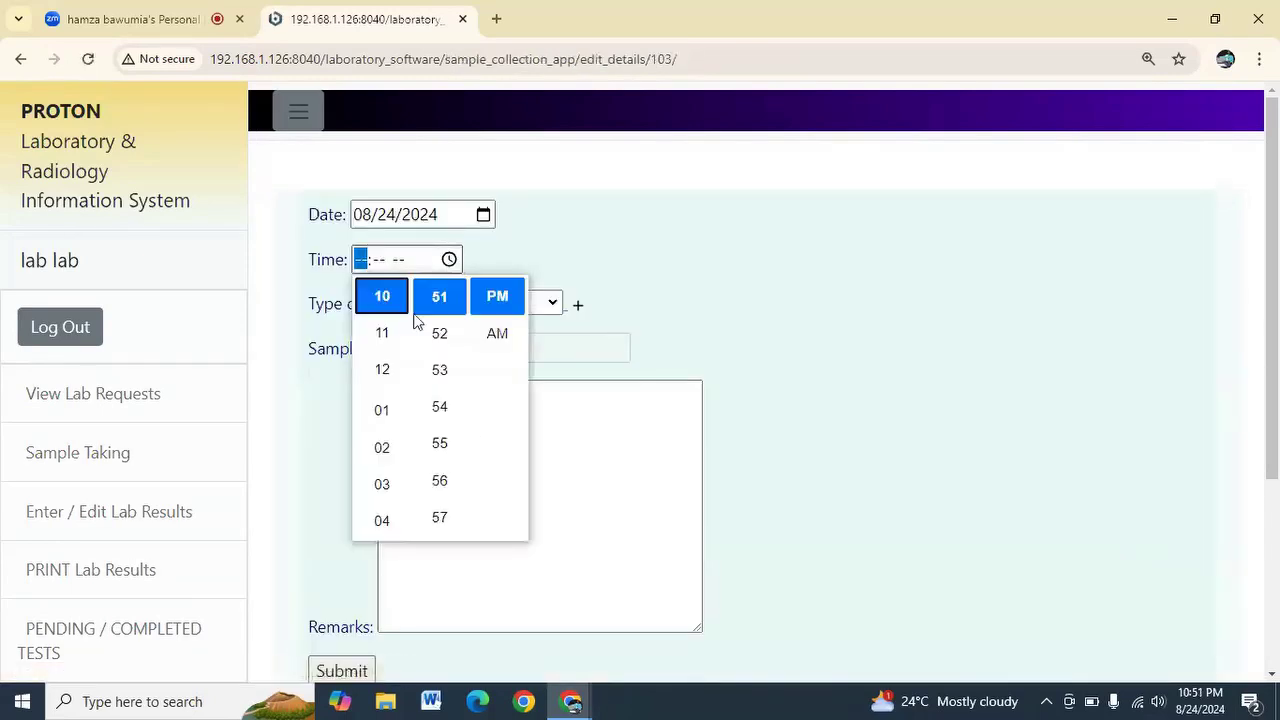
pyautogui.click(384, 384)
pyautogui.click(440, 368)
pyautogui.click(499, 306)
pyautogui.click(600, 321)
pyautogui.click(509, 307)
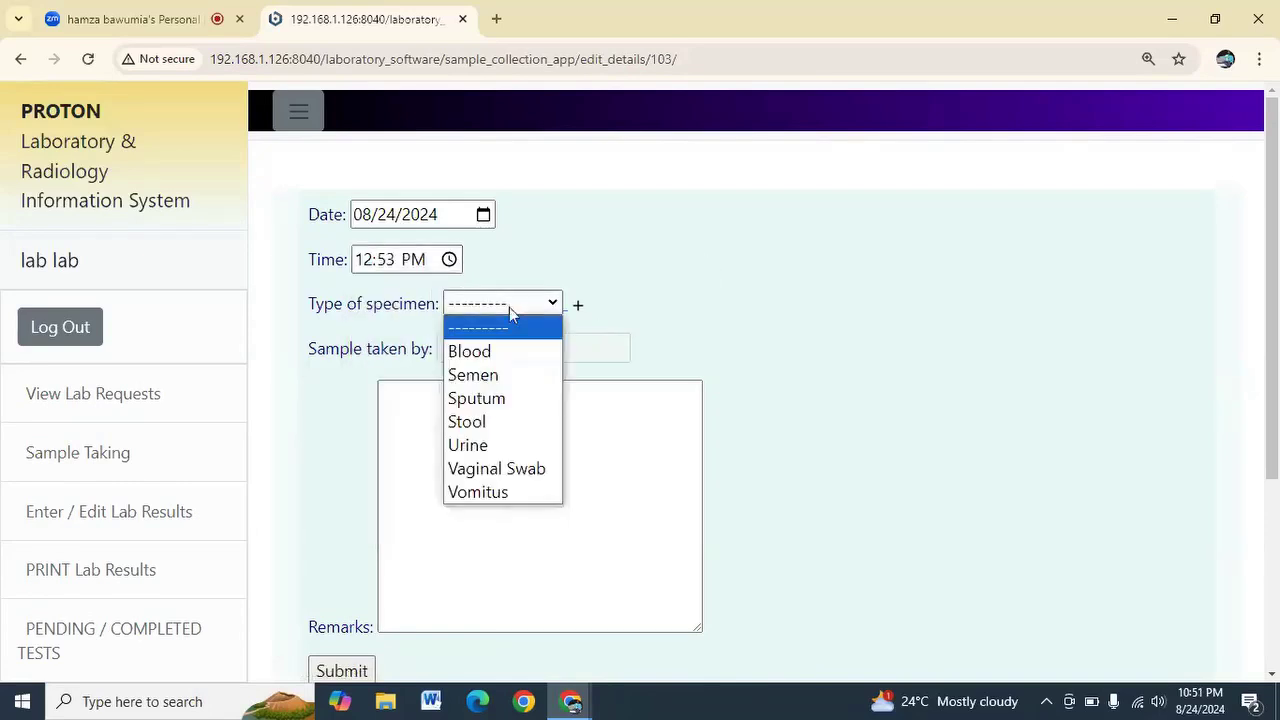
pyautogui.click(494, 353)
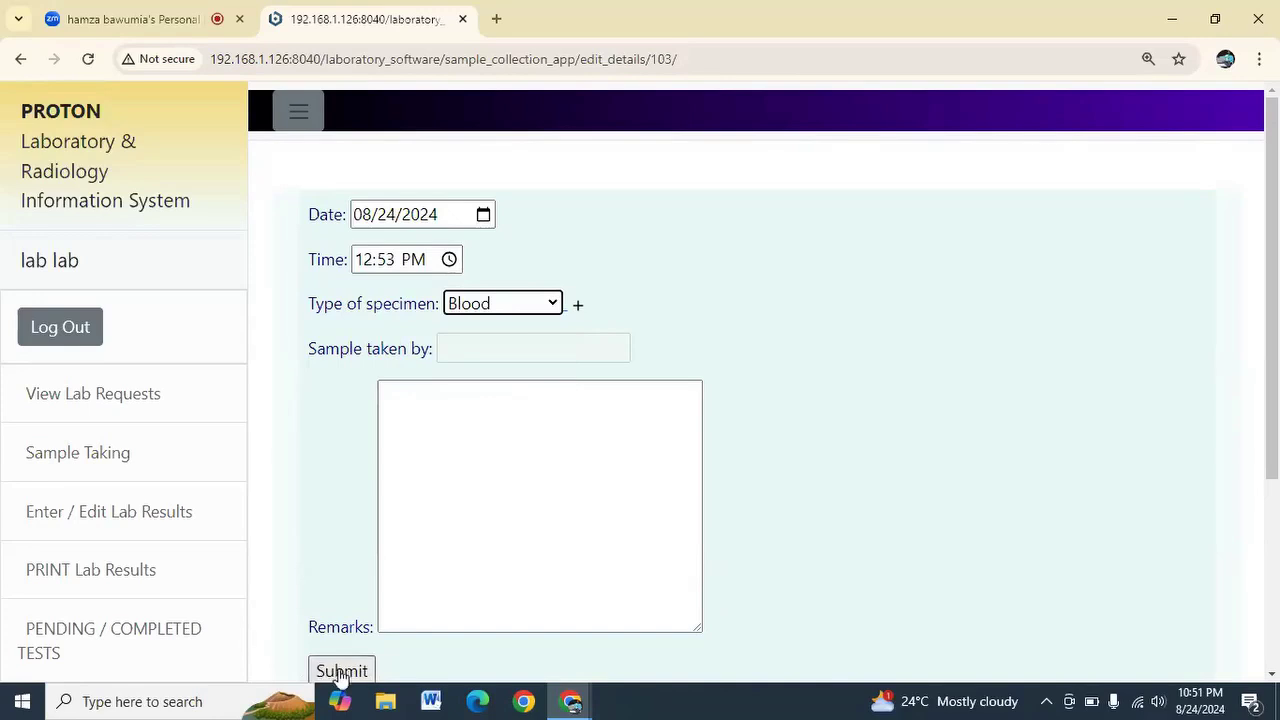
pyautogui.click(341, 671)
pyautogui.click(306, 264)
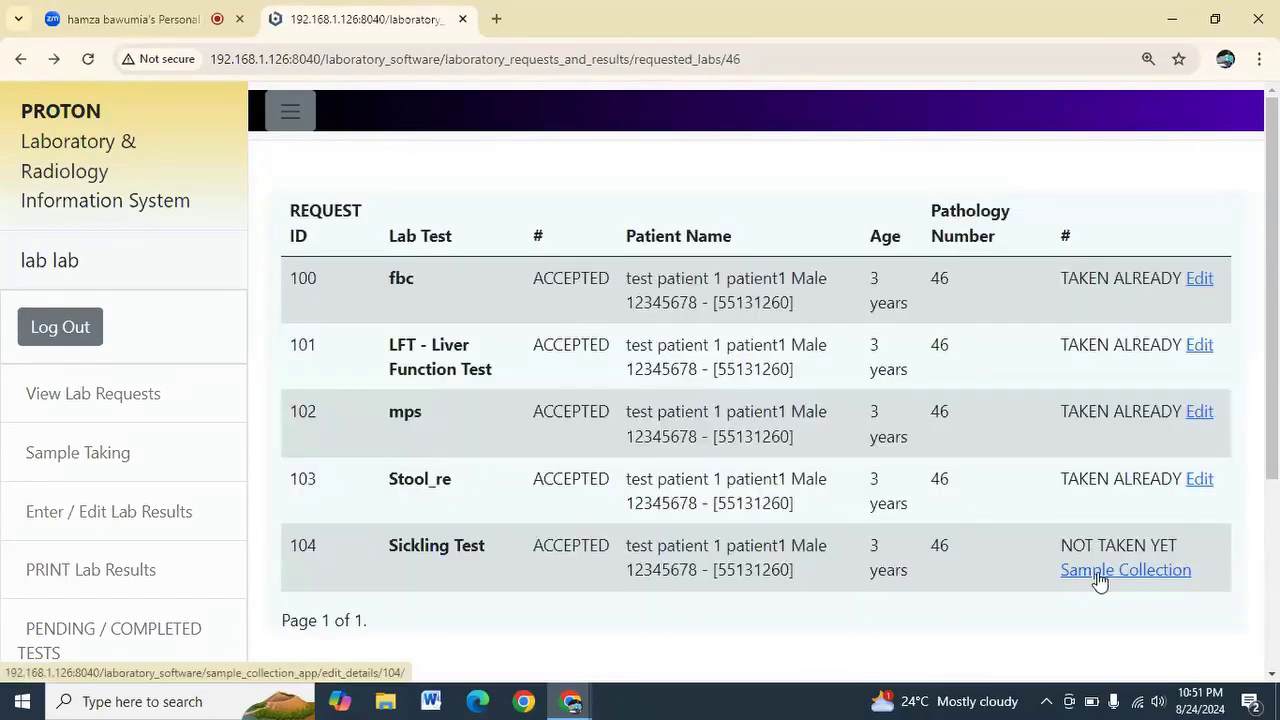
# Record the Sickling Test sample as Blood collected at 01:55 PM and return to the list
pyautogui.click(1100, 572)
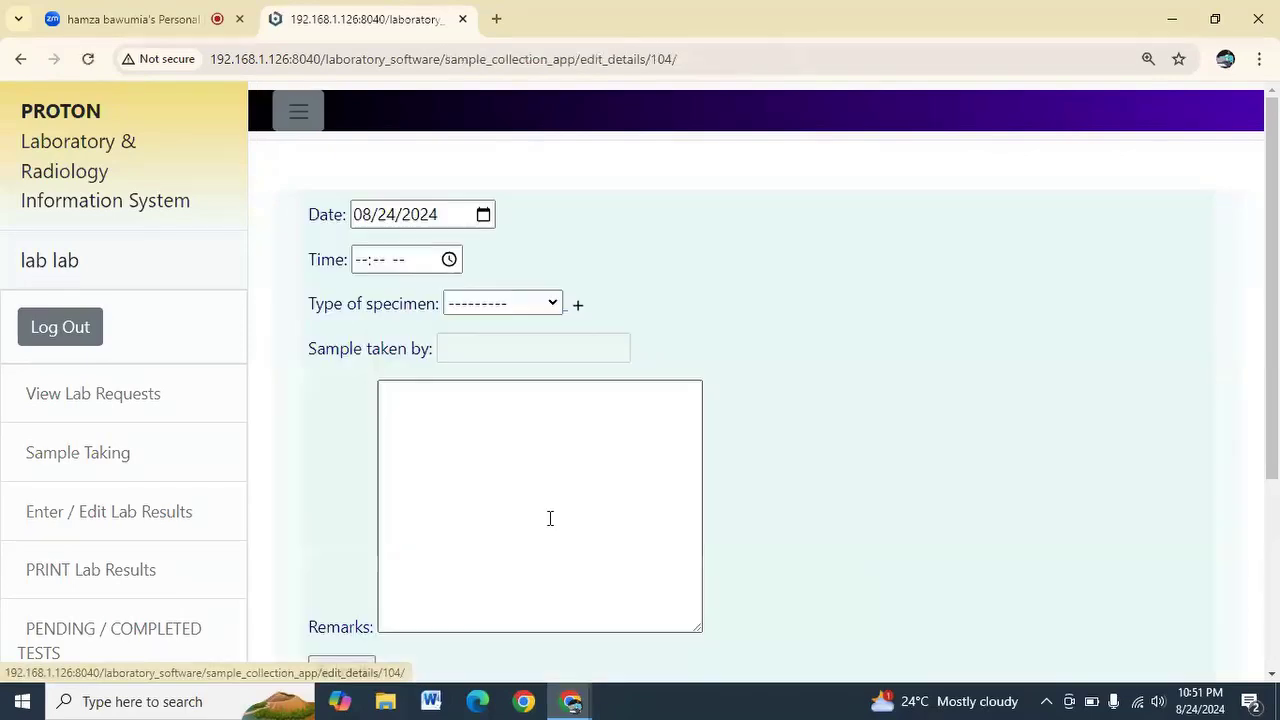
pyautogui.click(412, 262)
pyautogui.click(449, 260)
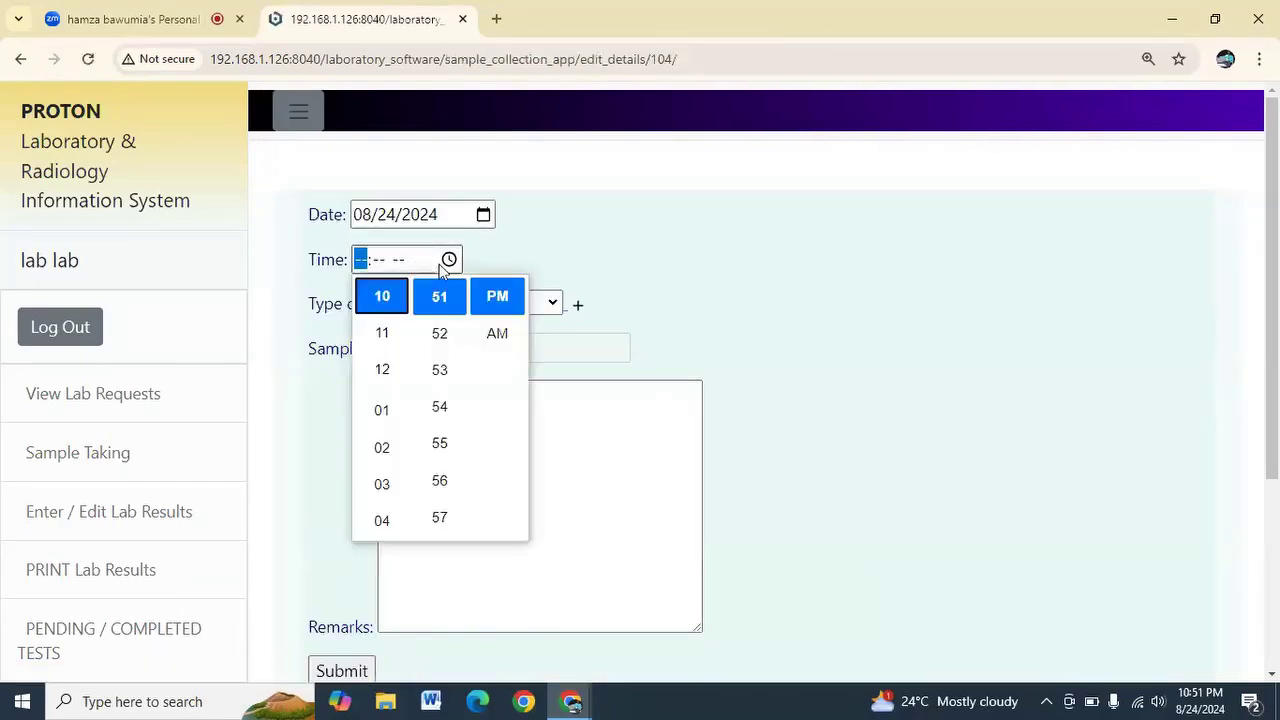
pyautogui.click(422, 384)
pyautogui.click(382, 409)
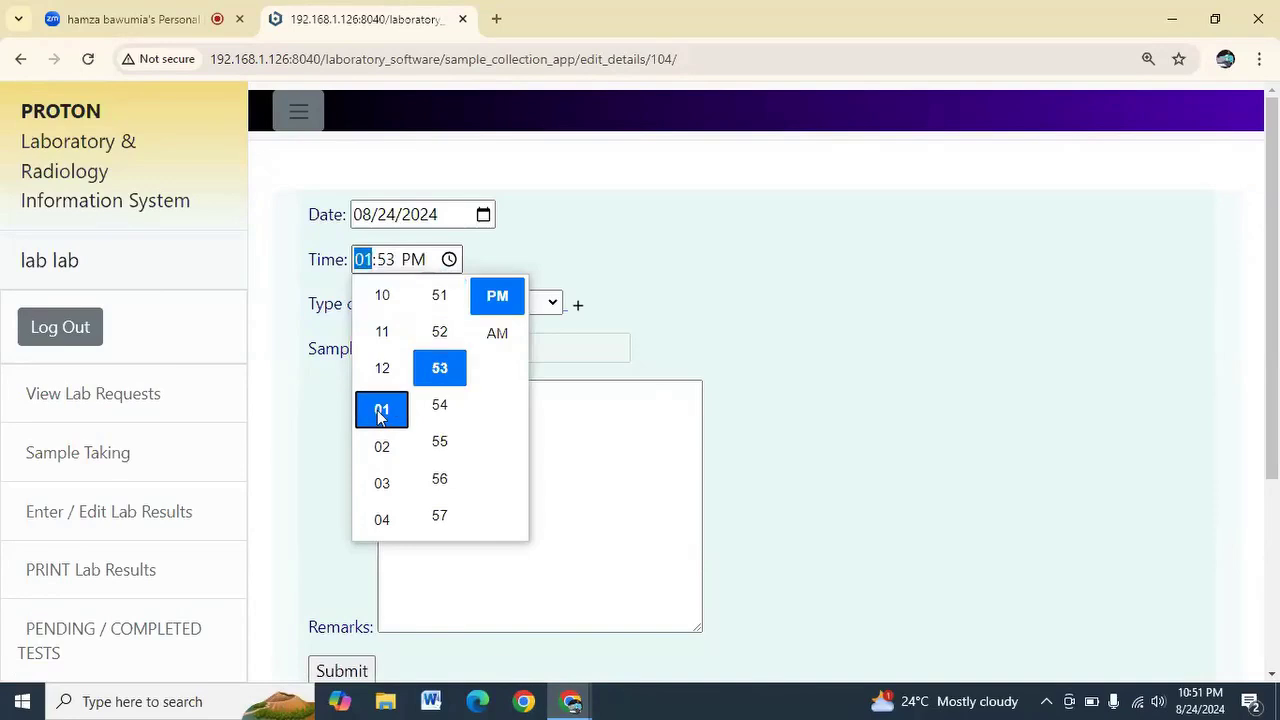
pyautogui.click(447, 444)
pyautogui.click(696, 288)
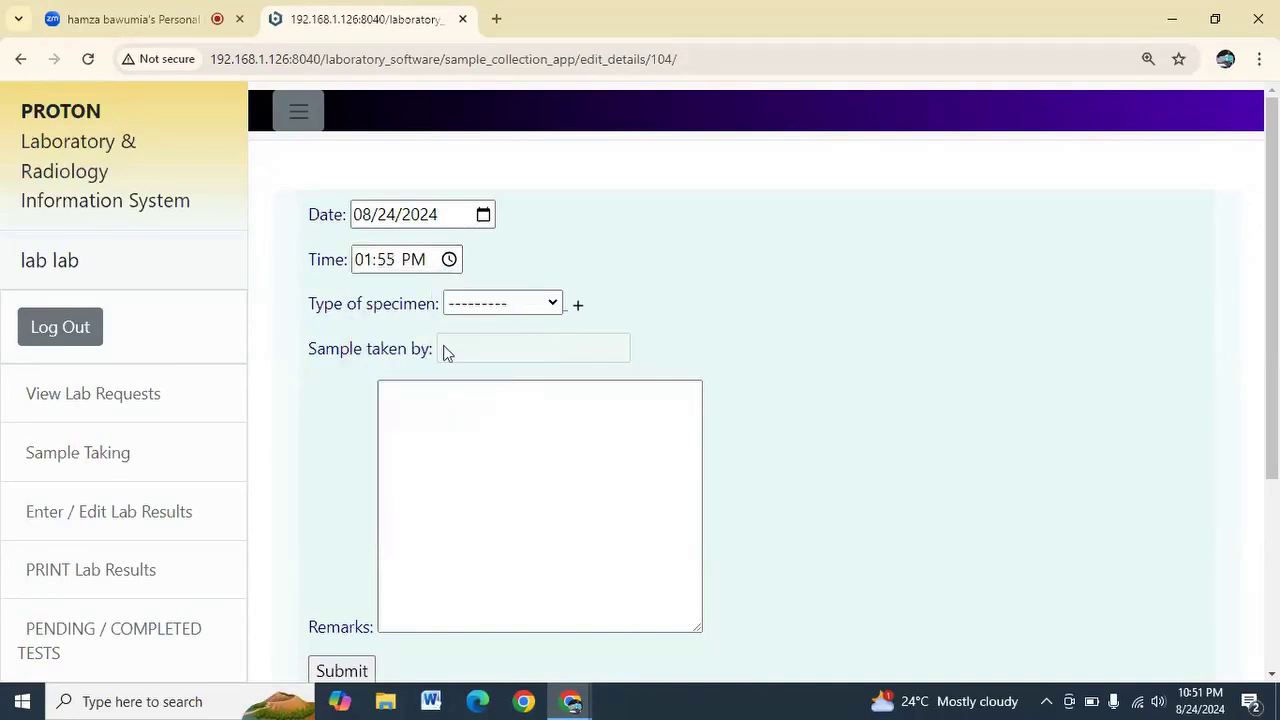
pyautogui.click(476, 306)
pyautogui.click(474, 350)
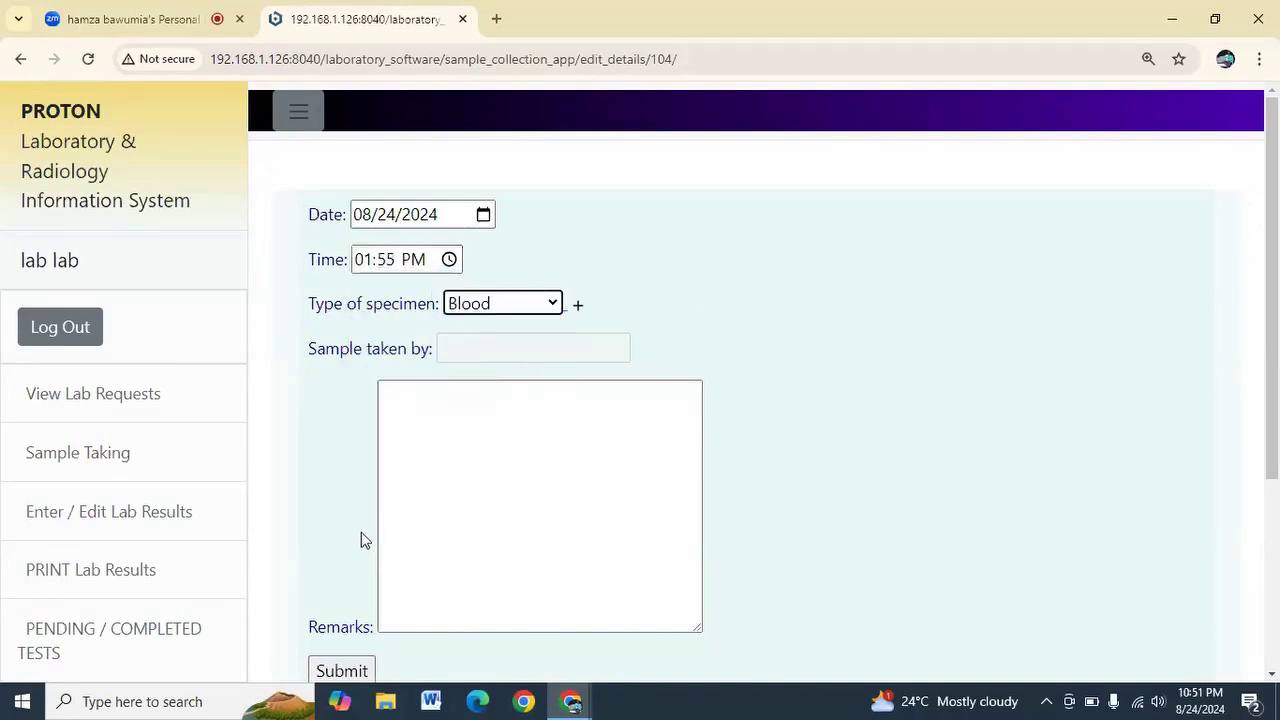
pyautogui.scroll(-3, 361, 540)
pyautogui.click(346, 387)
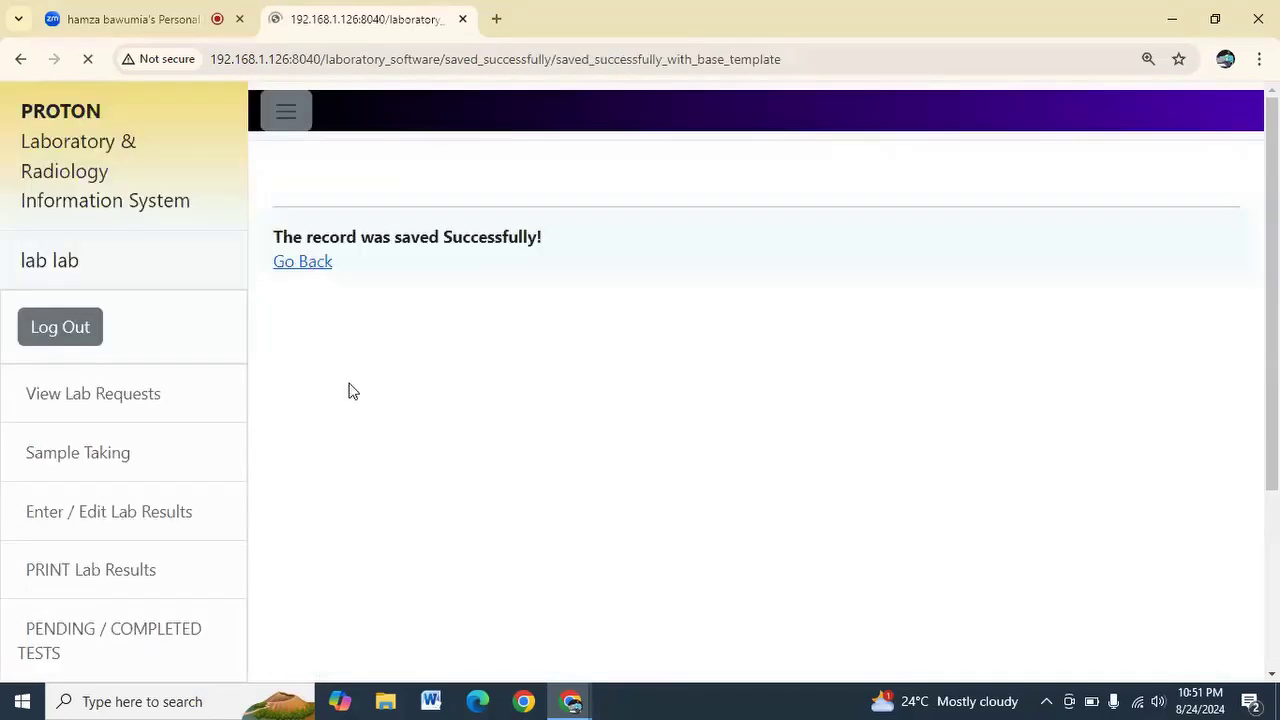
pyautogui.click(316, 261)
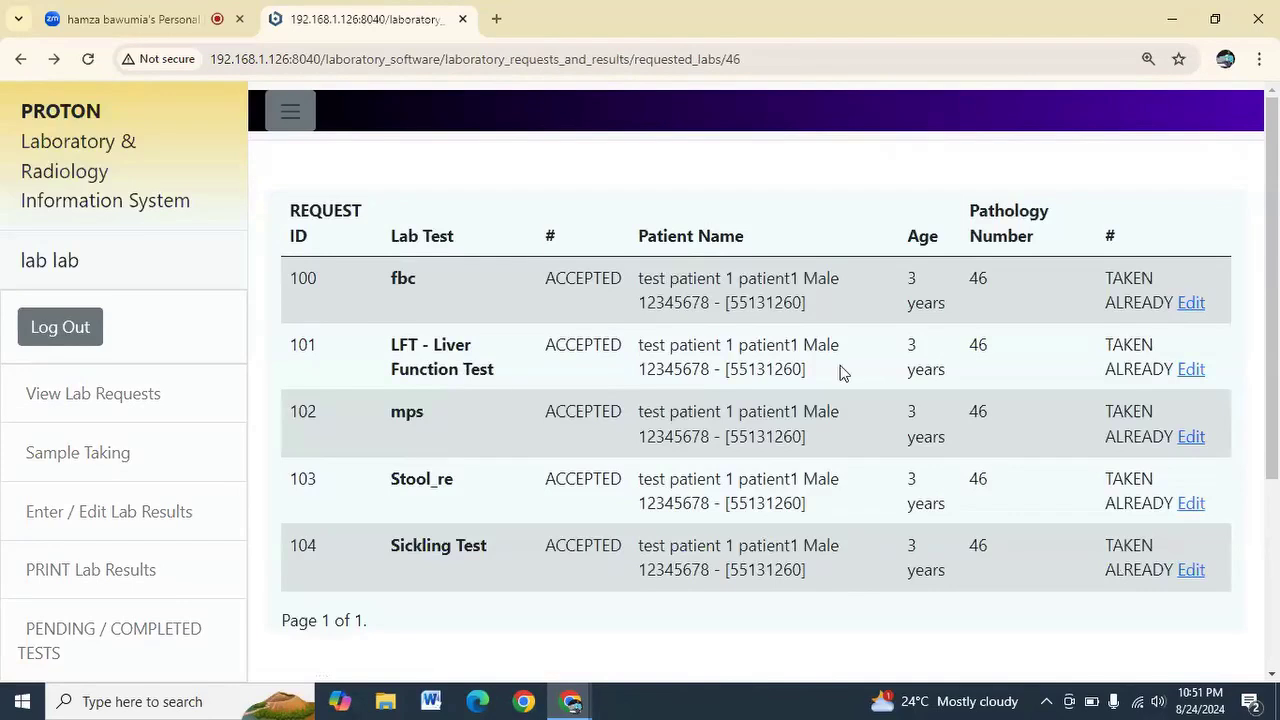
# Open request 100's fbc sample record (11:53 AM, Blood) in the edit form and review it
pyautogui.click(1192, 303)
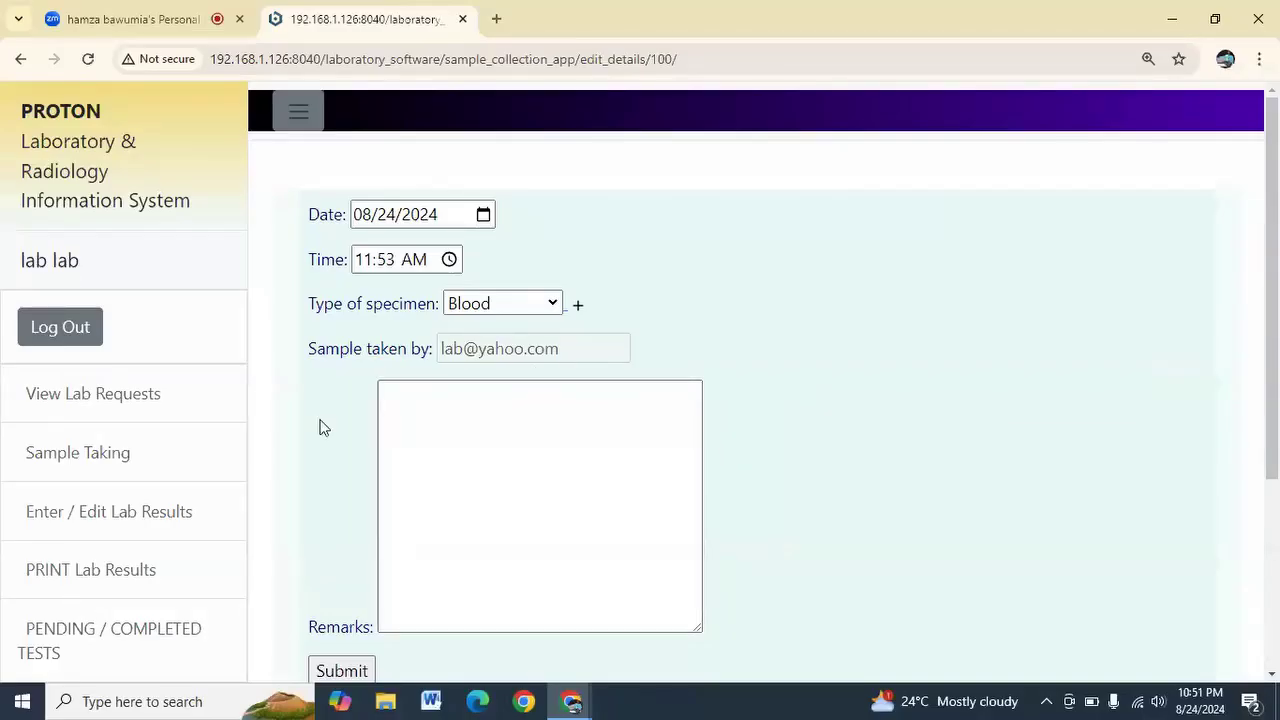
pyautogui.scroll(-2, 320, 427)
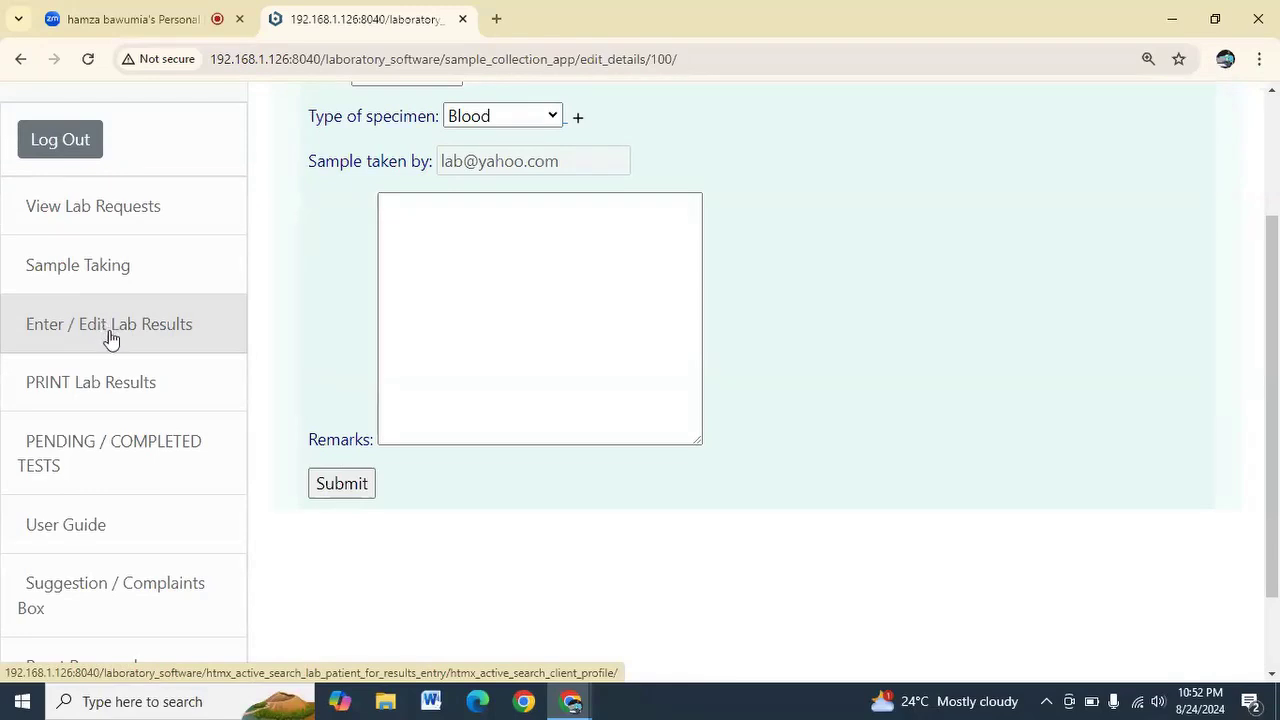
# Navigate from Enter Lab Results through the patient's attendance to the fbc results form
pyautogui.click(116, 320)
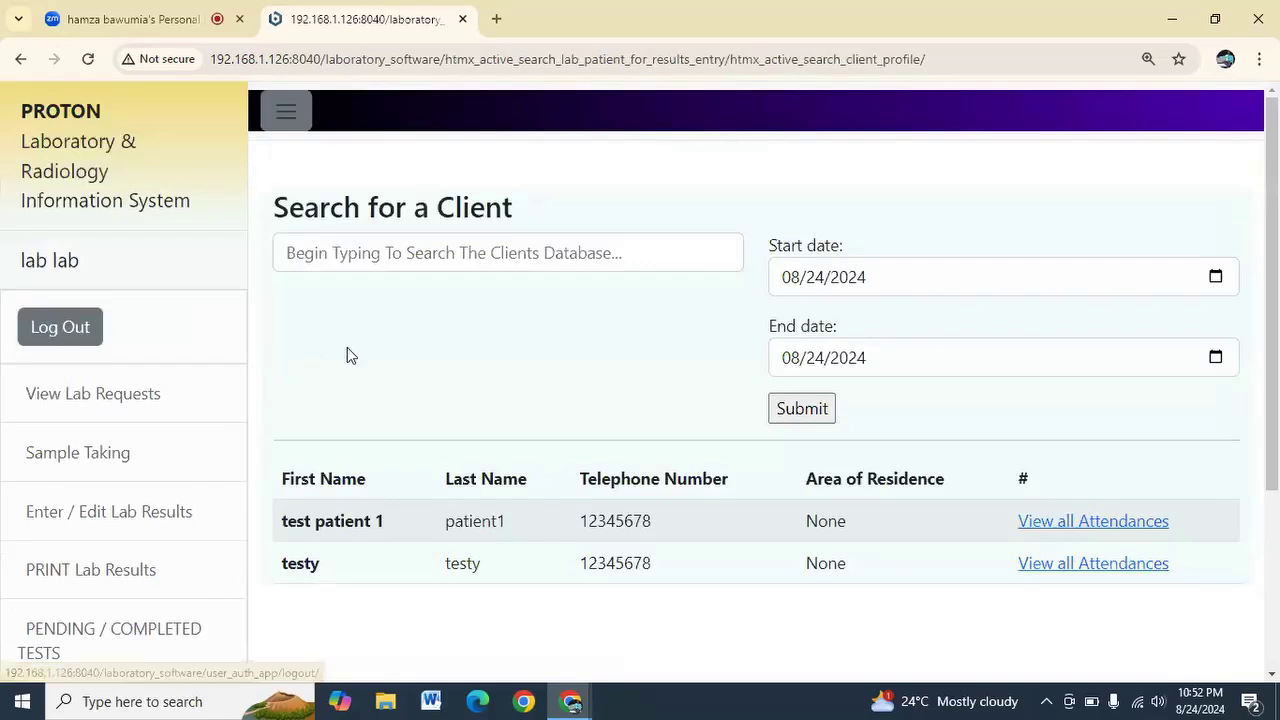
pyautogui.scroll(-2, 1026, 363)
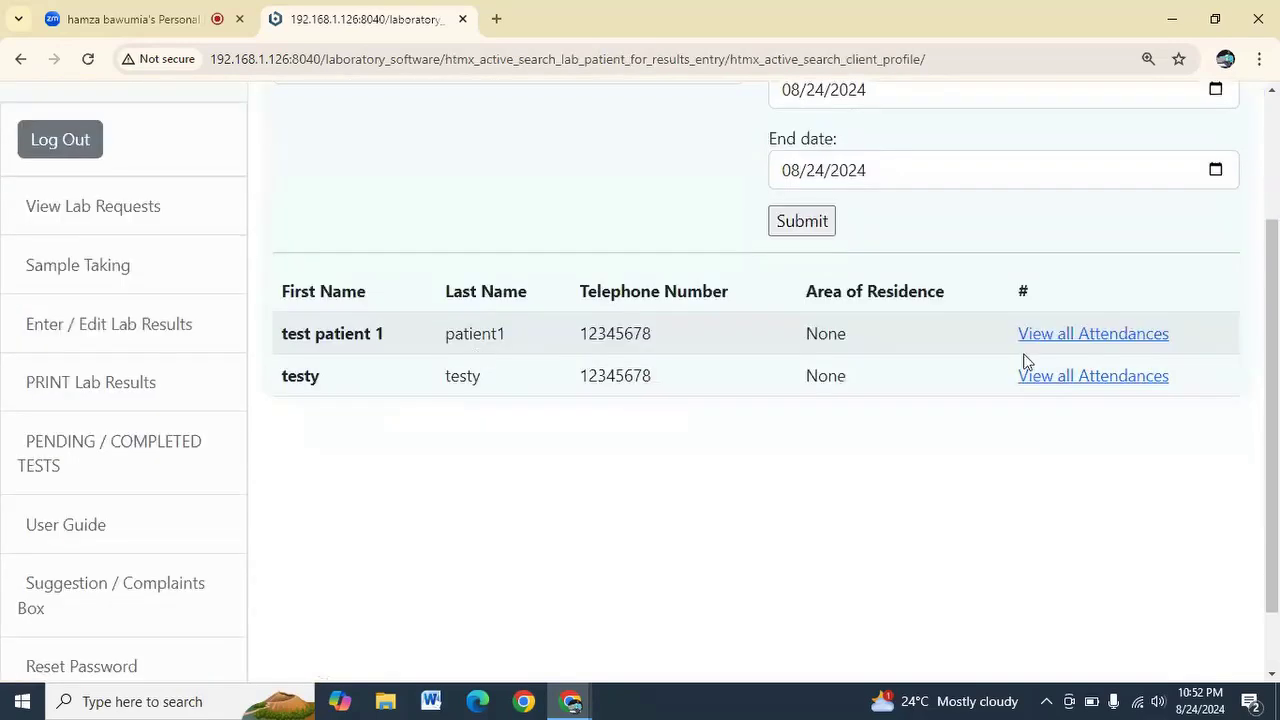
pyautogui.click(1077, 336)
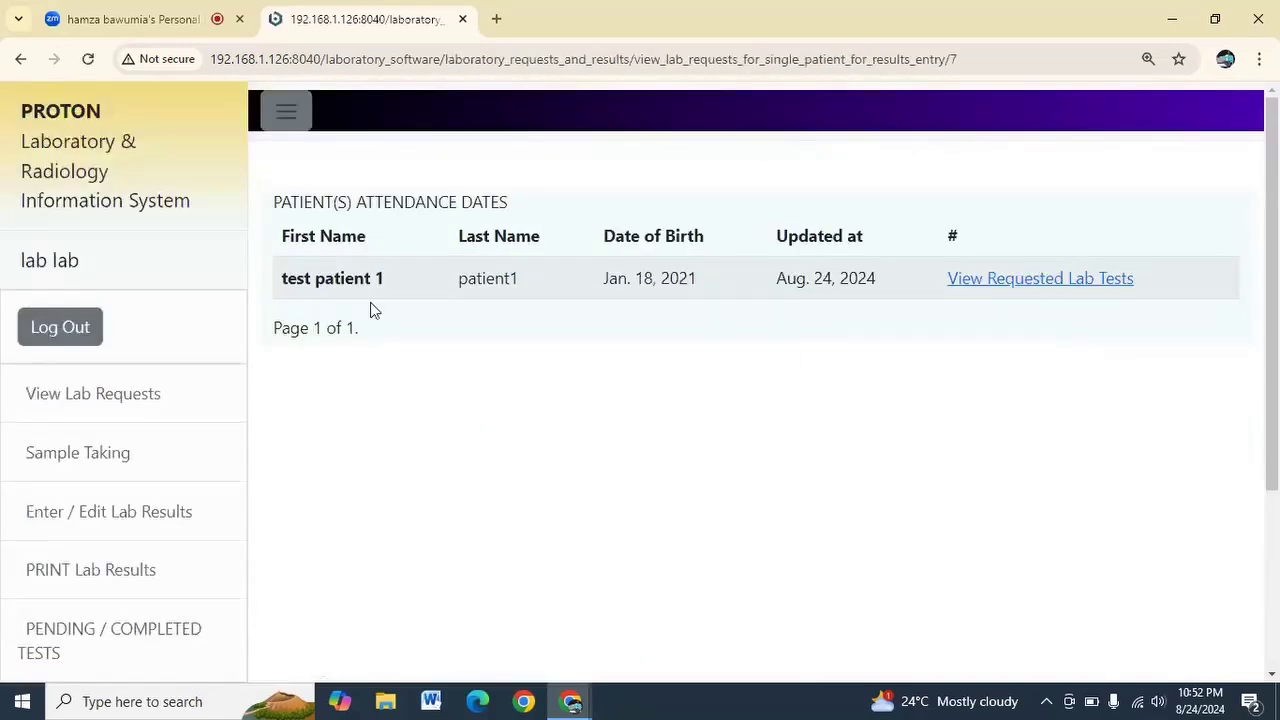
pyautogui.click(1016, 286)
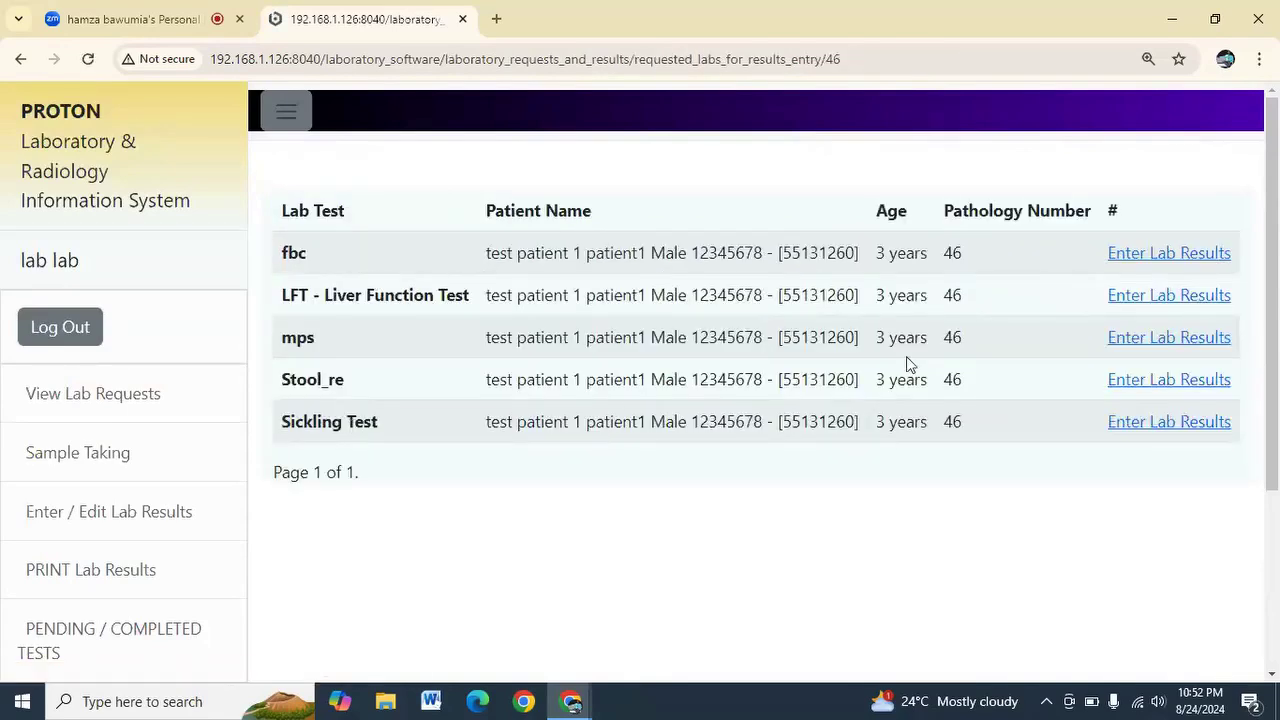
pyautogui.click(1165, 254)
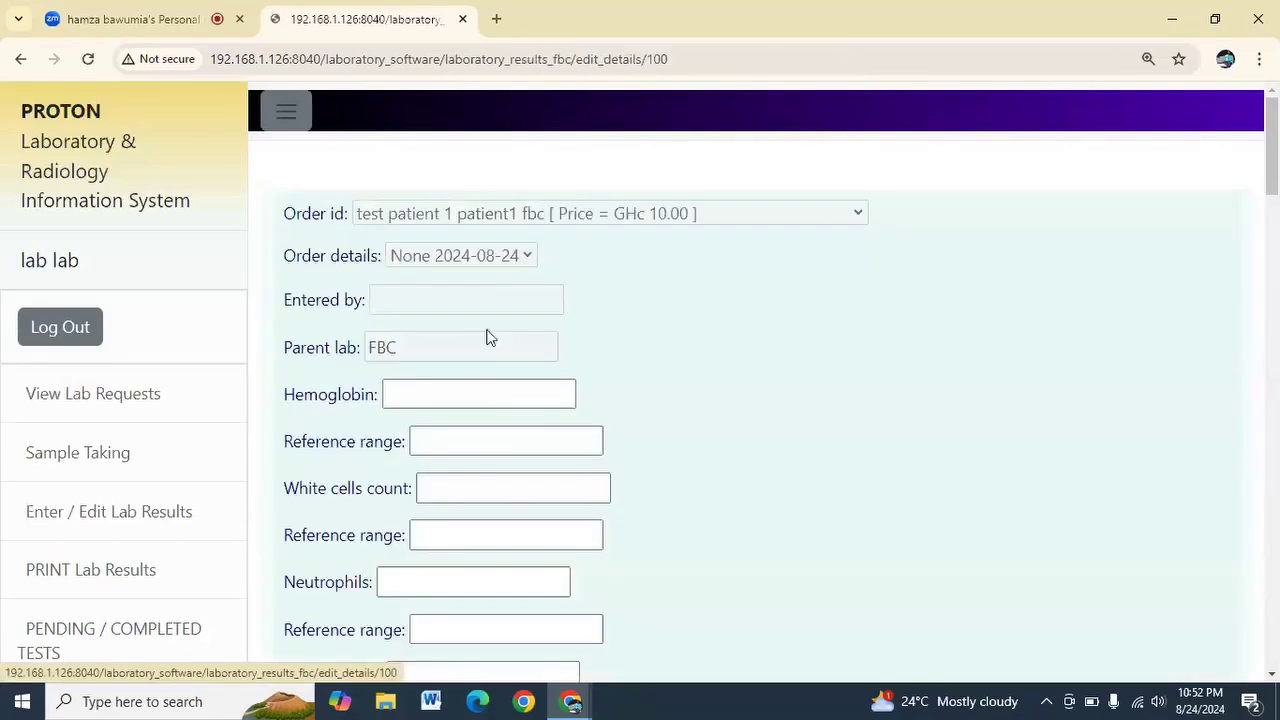
# Enter Hemoglobin 12 in the FBC results and submit them
pyautogui.click(438, 395)
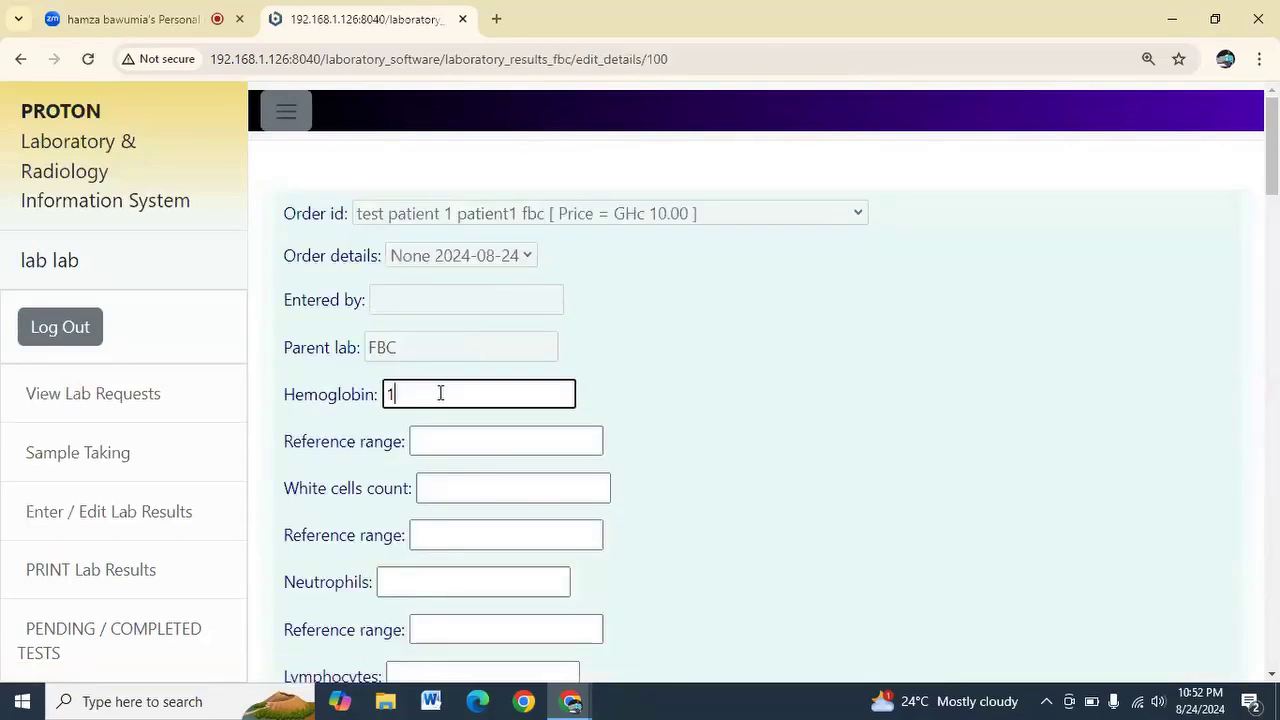
pyautogui.write('12')
pyautogui.scroll(-10, 442, 394)
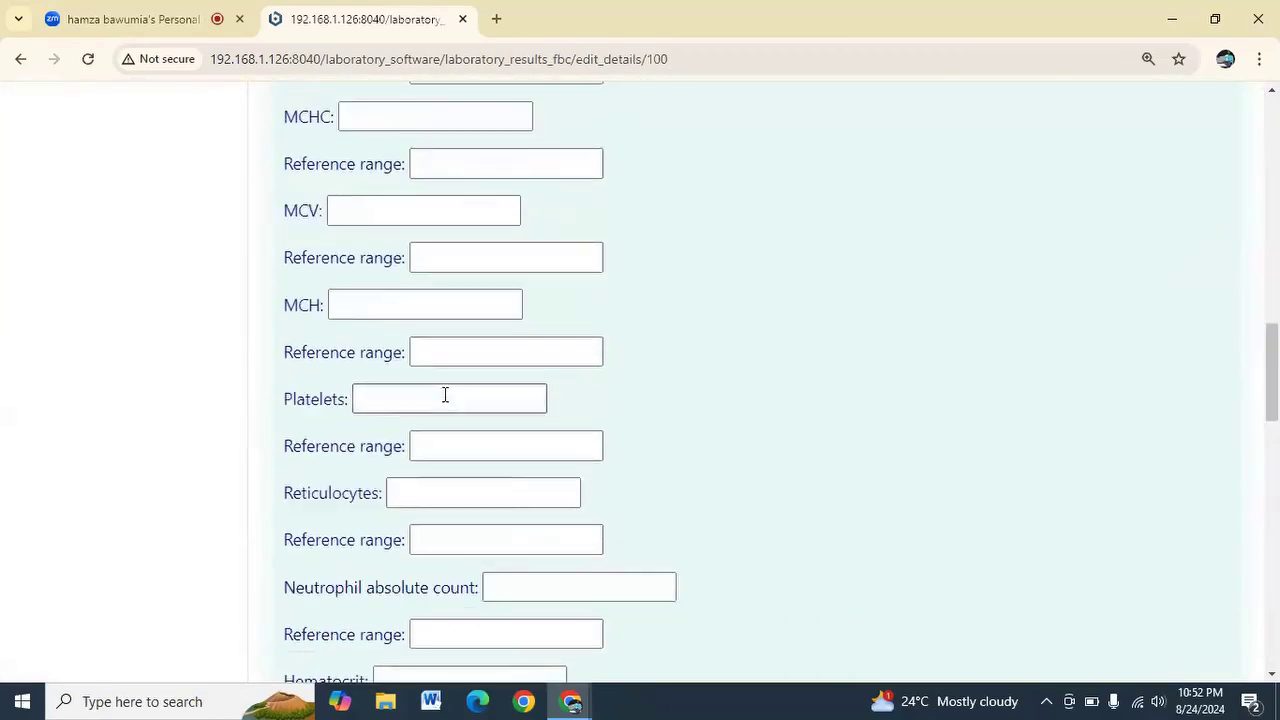
pyautogui.scroll(5, 428, 391)
pyautogui.scroll(6, 426, 390)
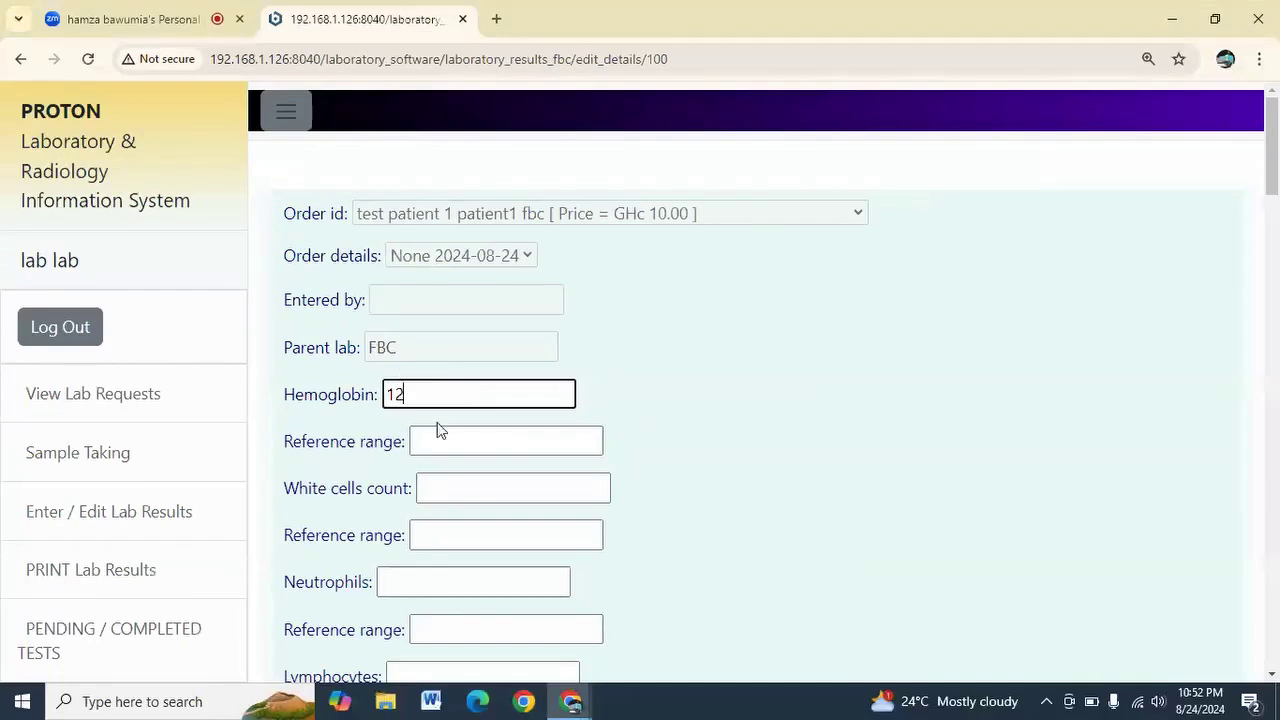
pyautogui.scroll(-4, 440, 441)
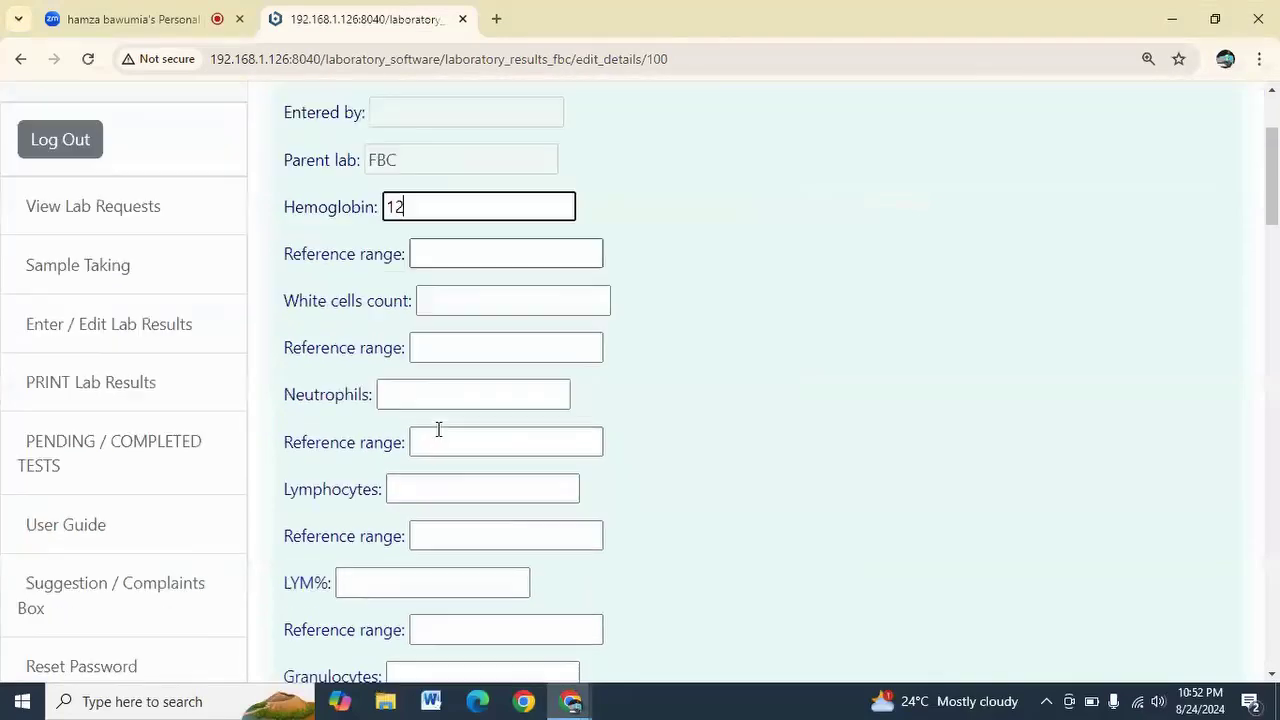
pyautogui.scroll(-12, 433, 441)
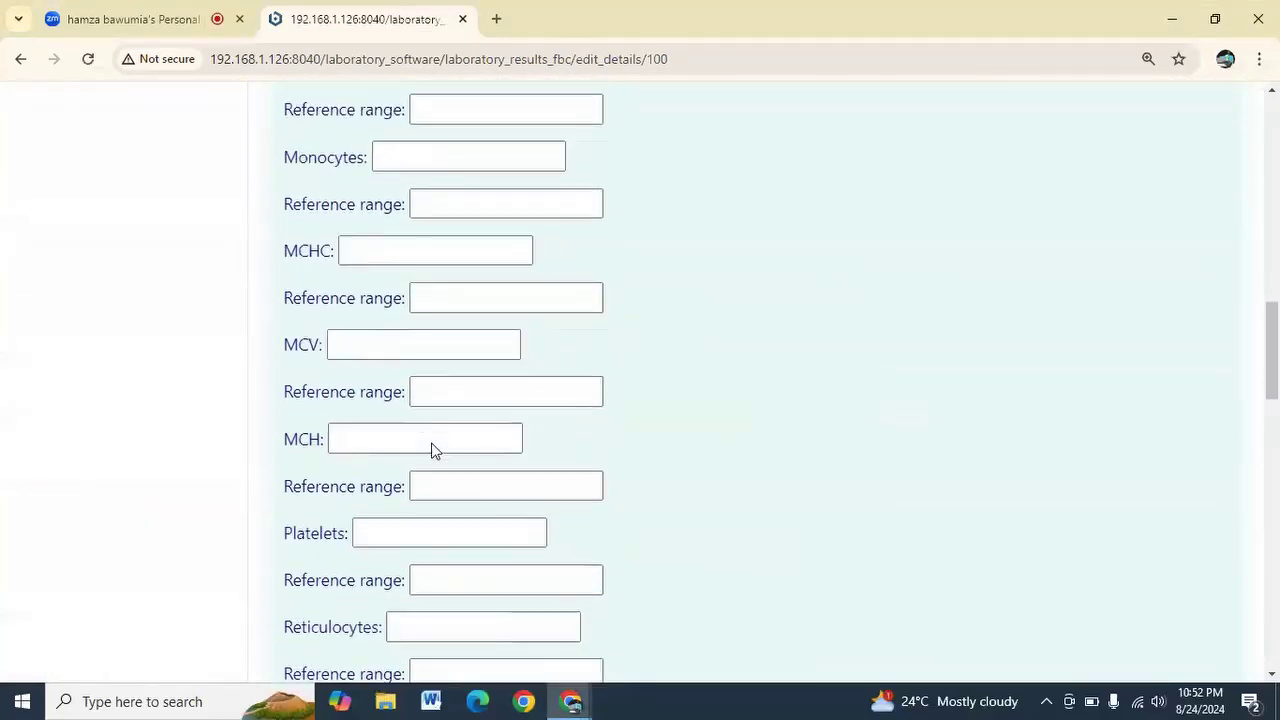
pyautogui.scroll(-12, 433, 450)
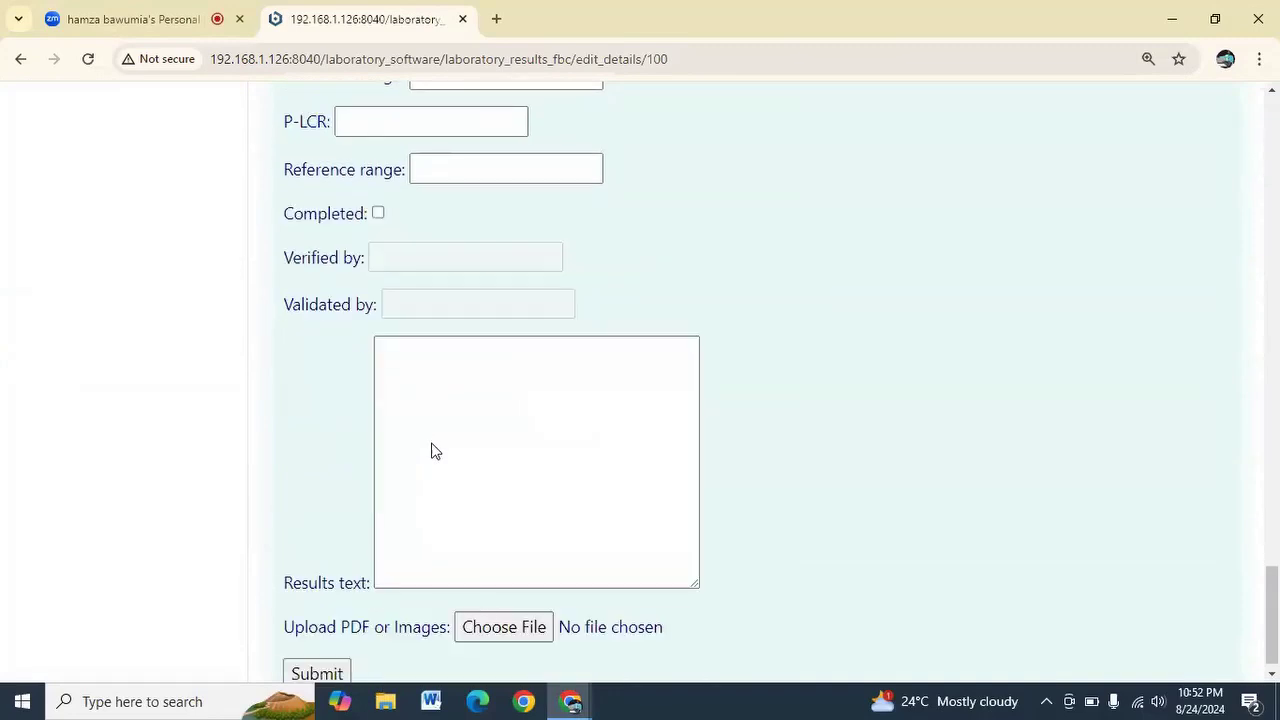
pyautogui.click(317, 657)
pyautogui.scroll(3, 582, 495)
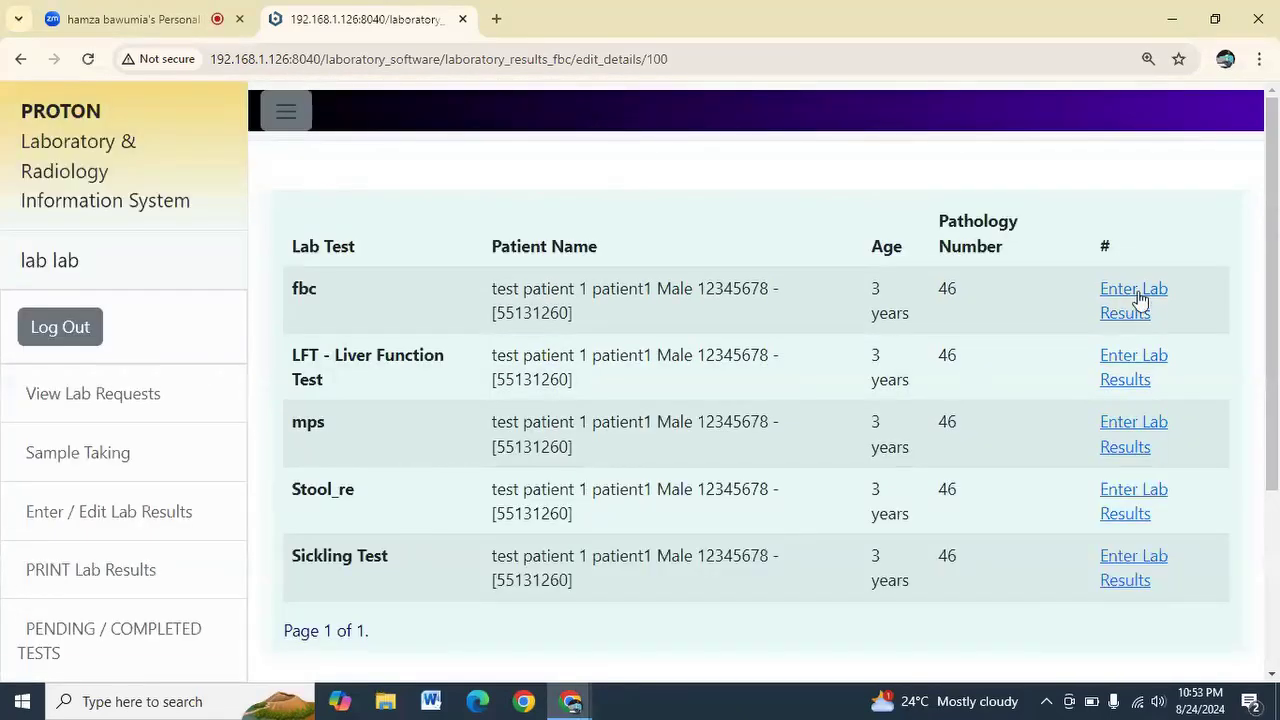
# Reopen the FBC results, tick Completed, and submit again
pyautogui.click(1138, 298)
pyautogui.scroll(-2, 407, 336)
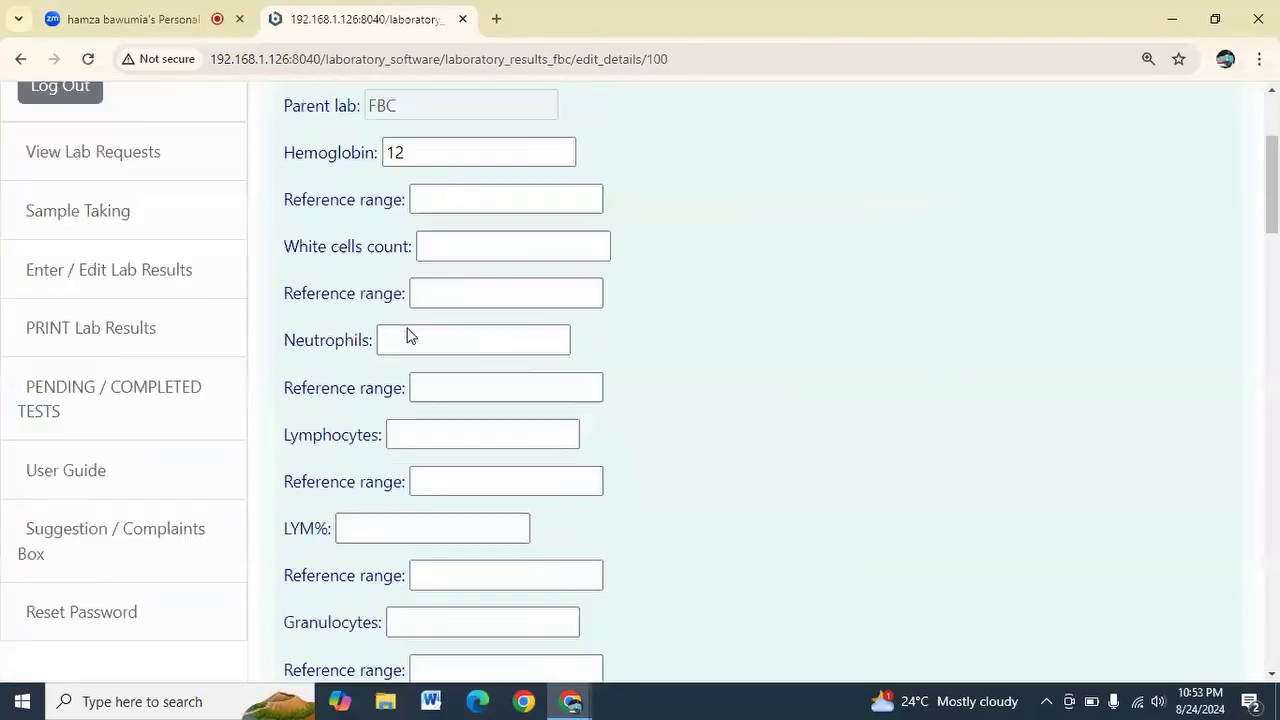
pyautogui.scroll(-20, 407, 336)
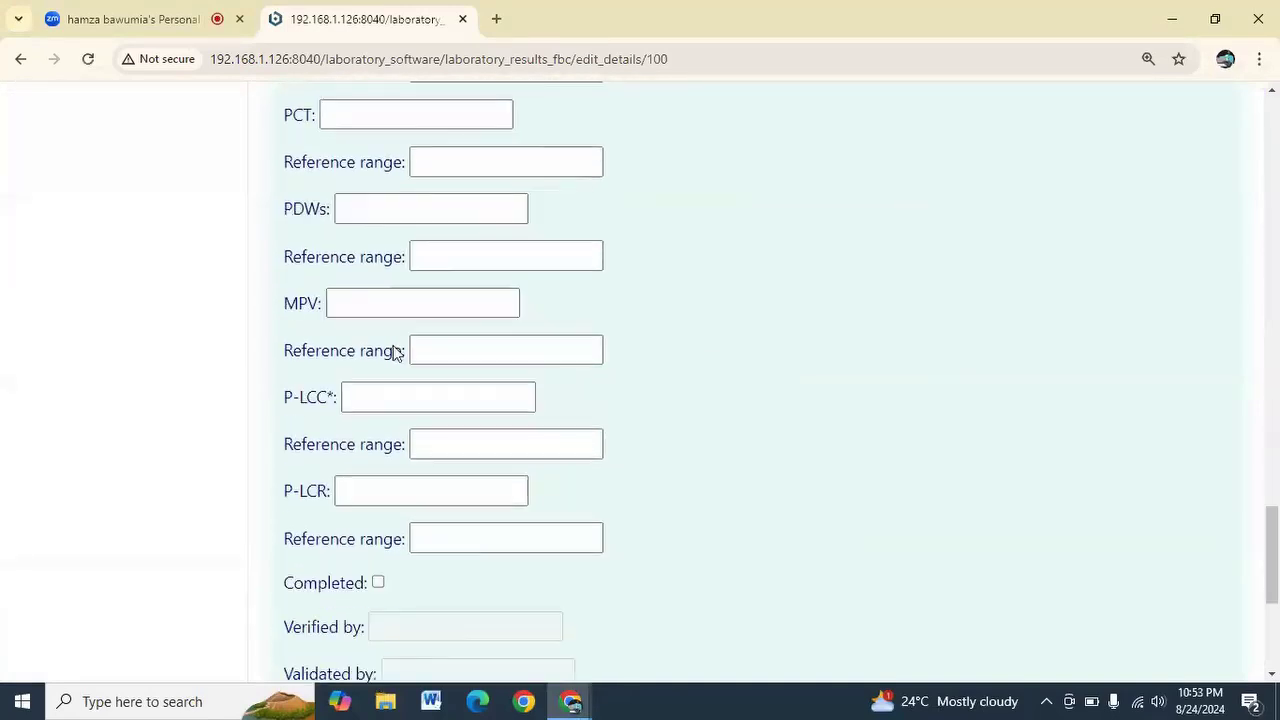
pyautogui.scroll(-4, 393, 351)
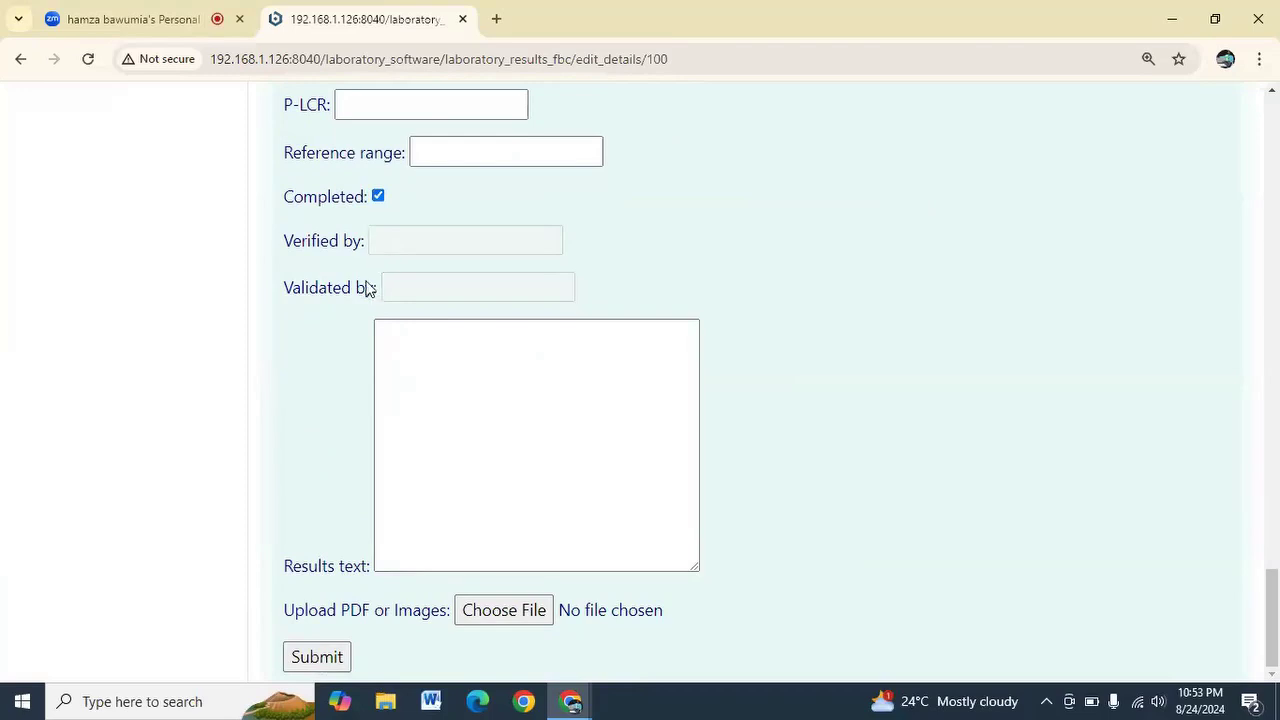
pyautogui.scroll(2, 332, 238)
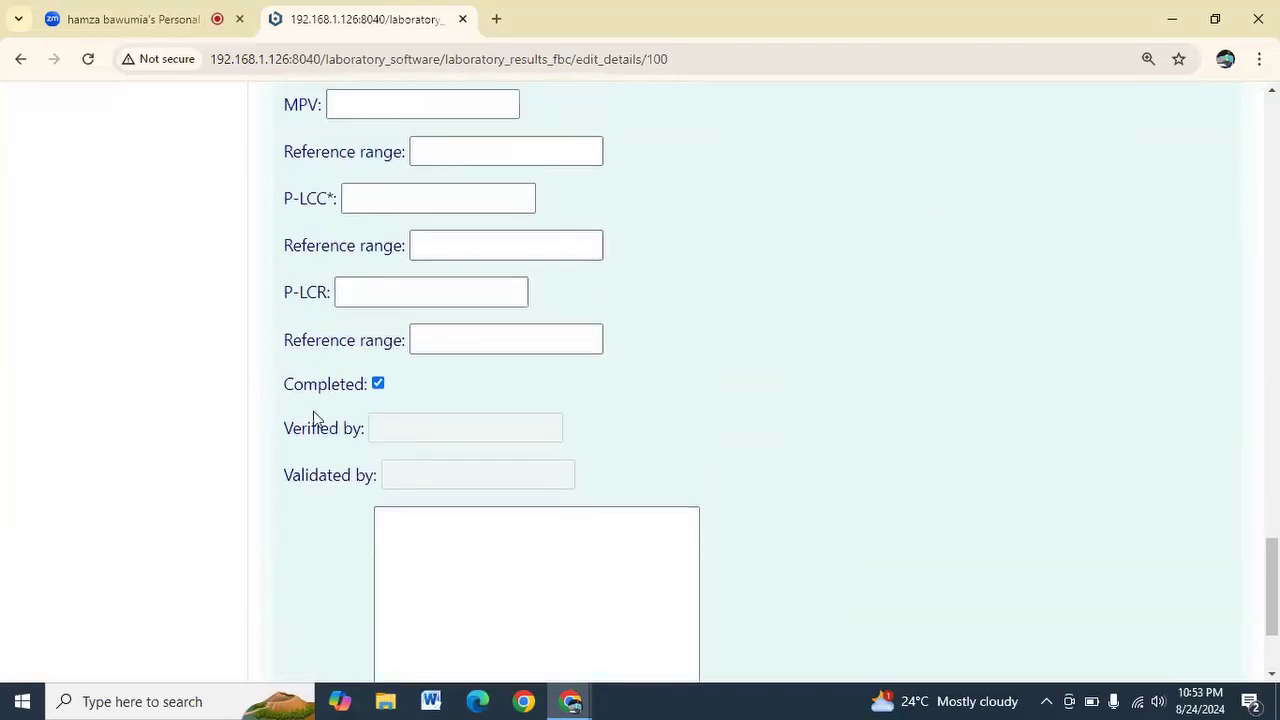
pyautogui.scroll(-2, 317, 420)
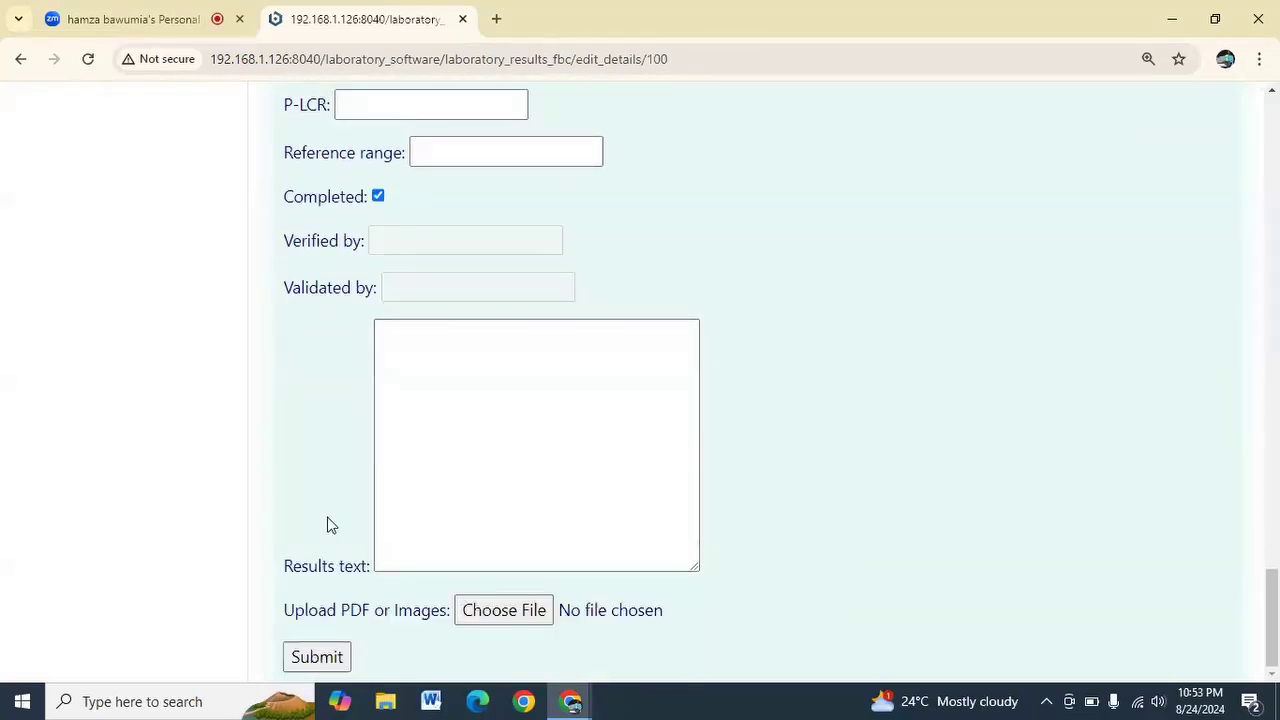
pyautogui.click(317, 656)
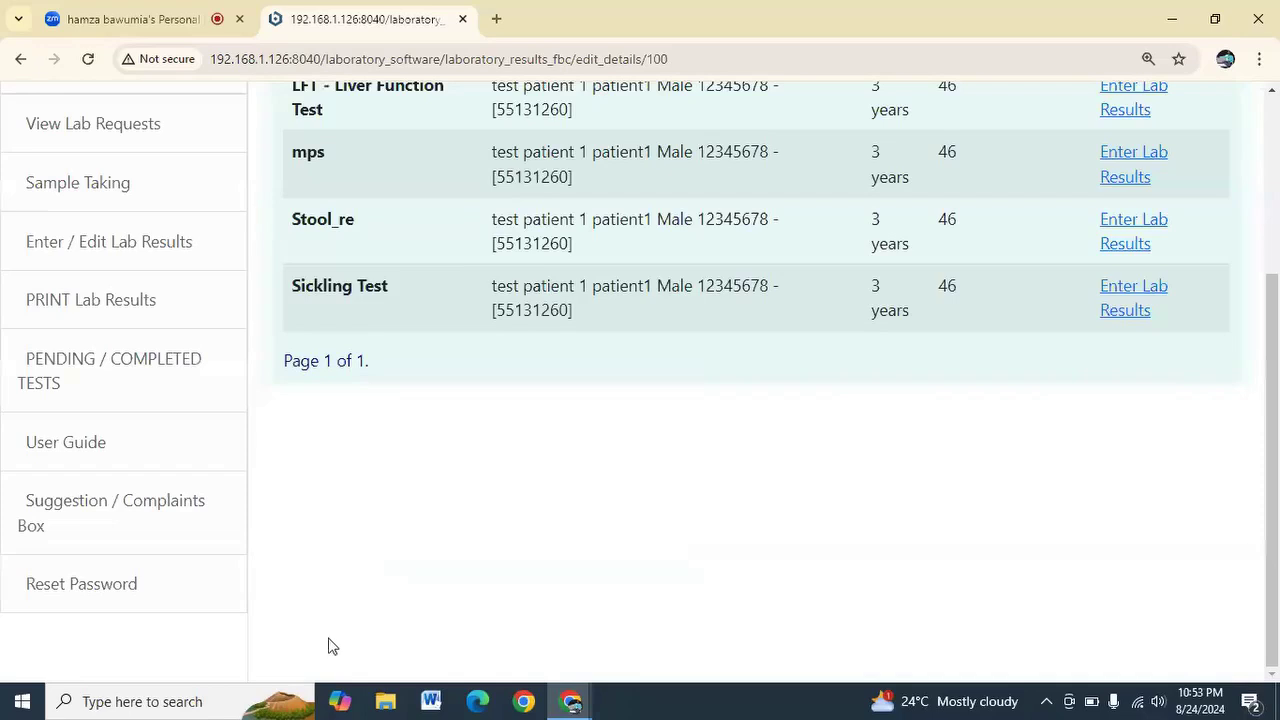
pyautogui.scroll(2, 540, 511)
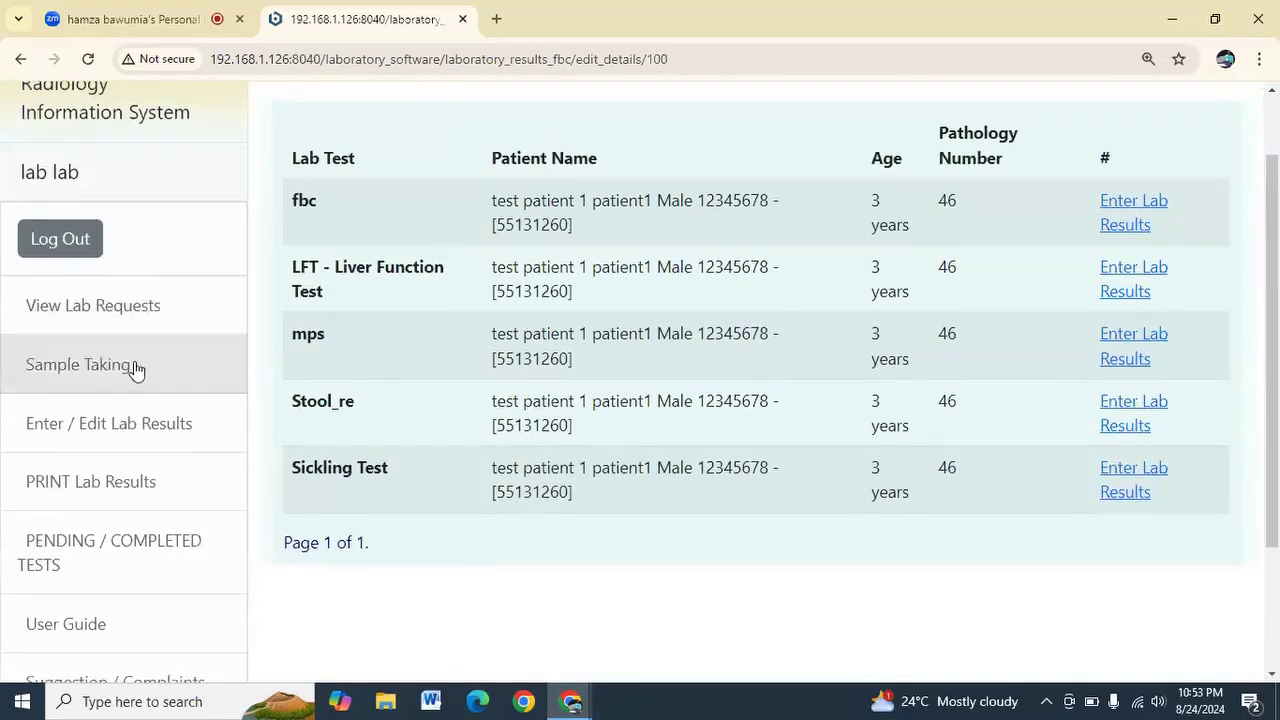
pyautogui.scroll(-2, 134, 368)
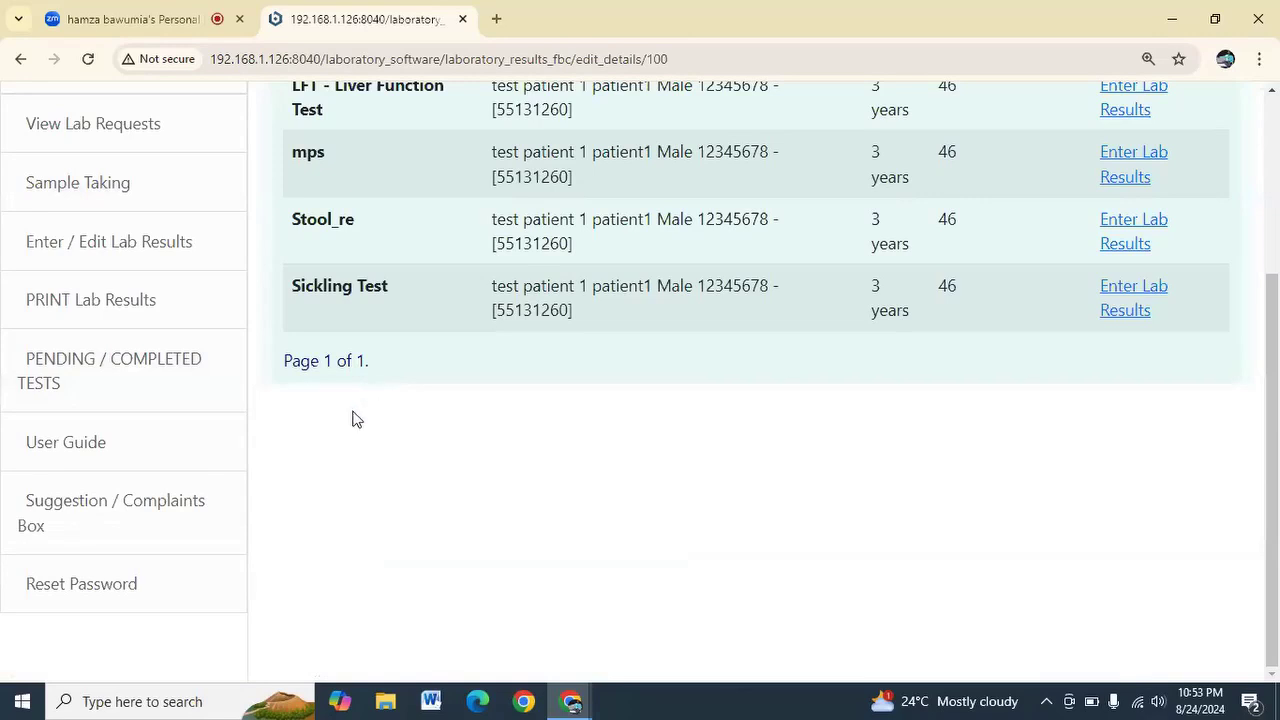
pyautogui.click(136, 304)
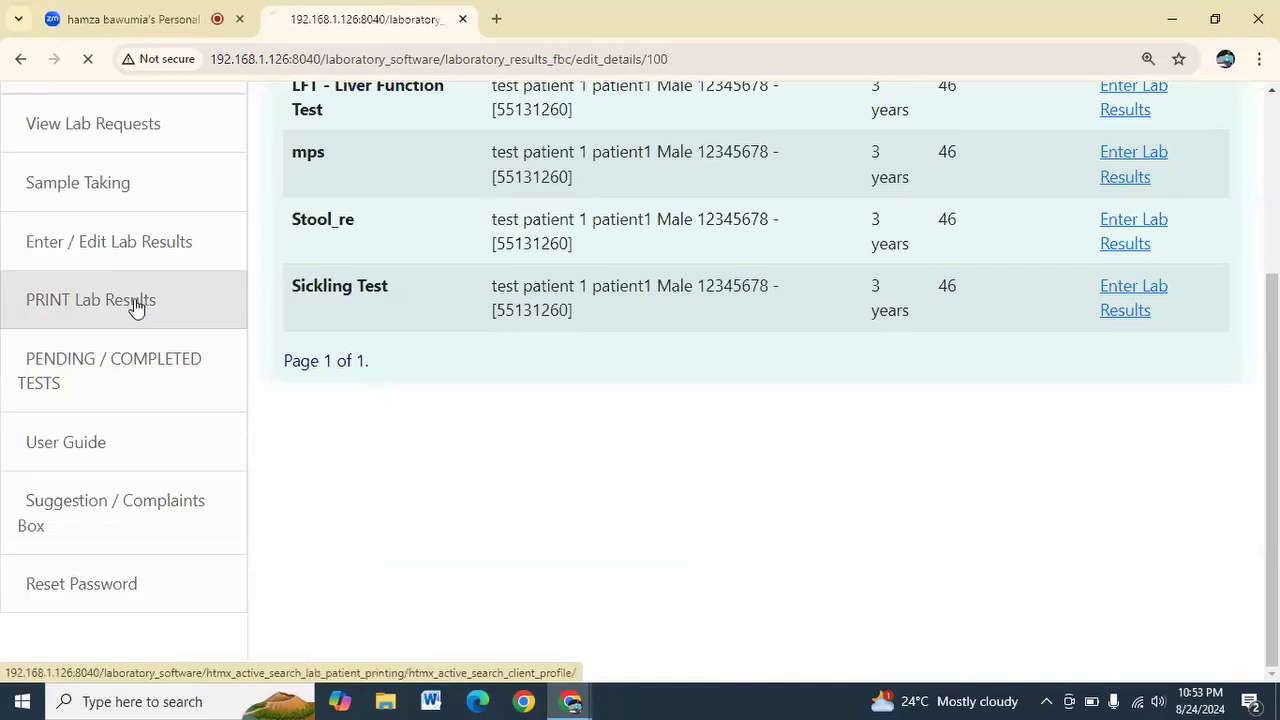
# Search the clients database for 'testy' and submit the search
pyautogui.click(411, 258)
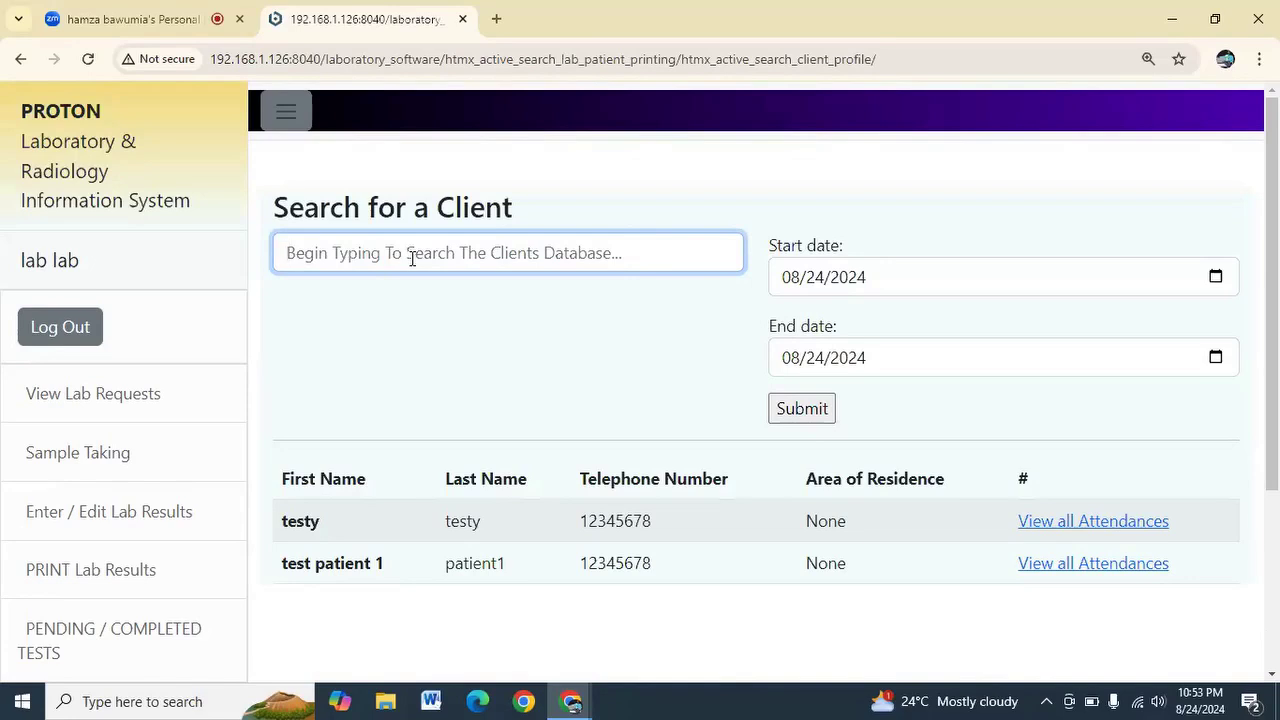
pyautogui.write('testr')
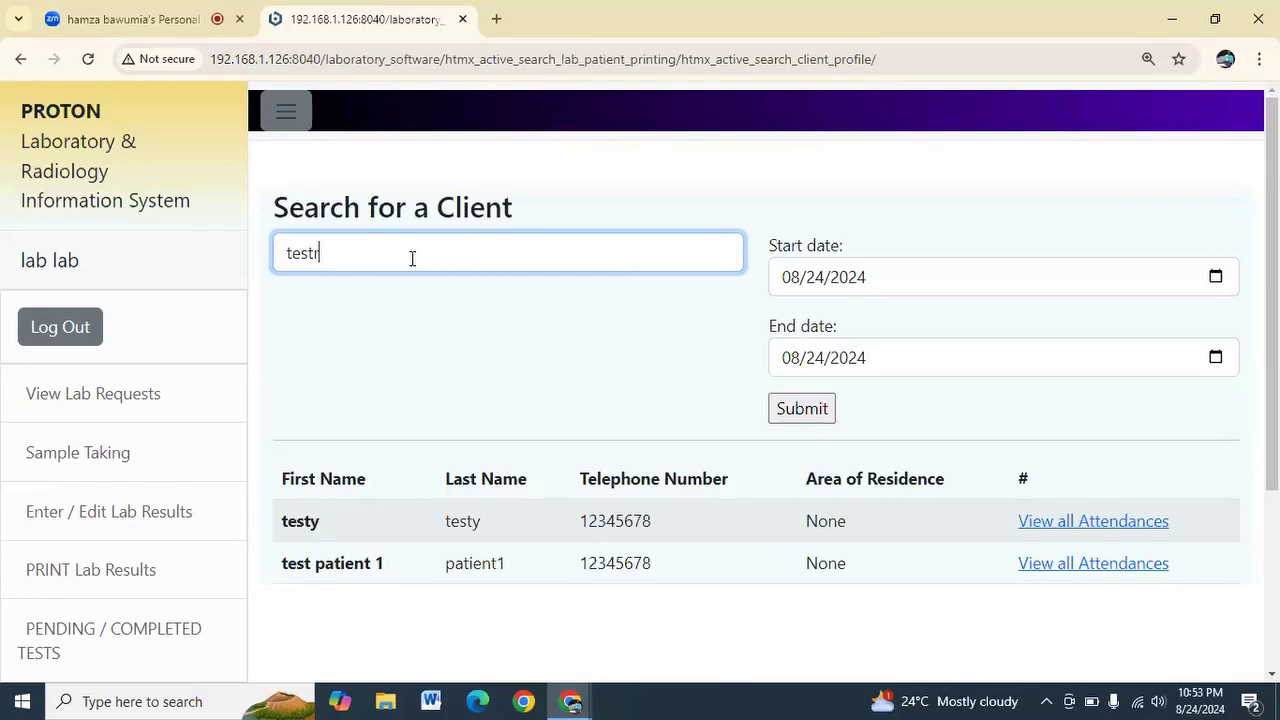
pyautogui.press('BackSpace')
pyautogui.write('y')
pyautogui.scroll(-1, 429, 450)
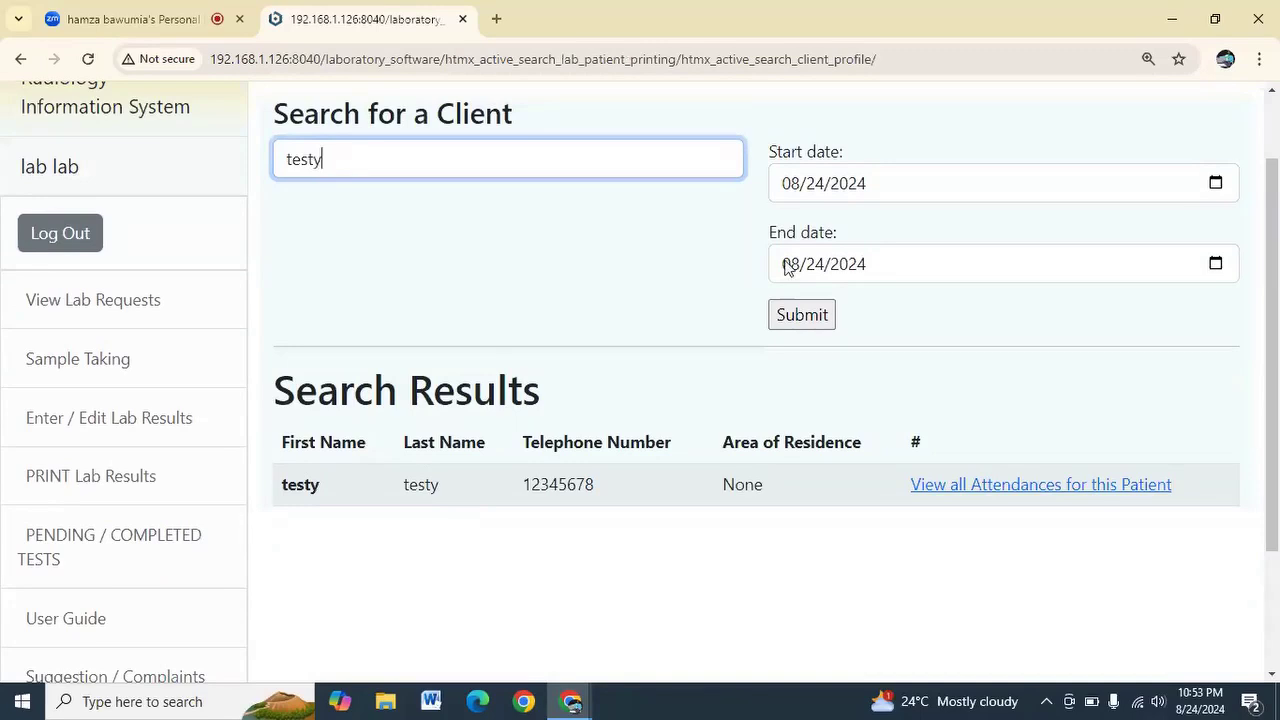
pyautogui.click(1215, 183)
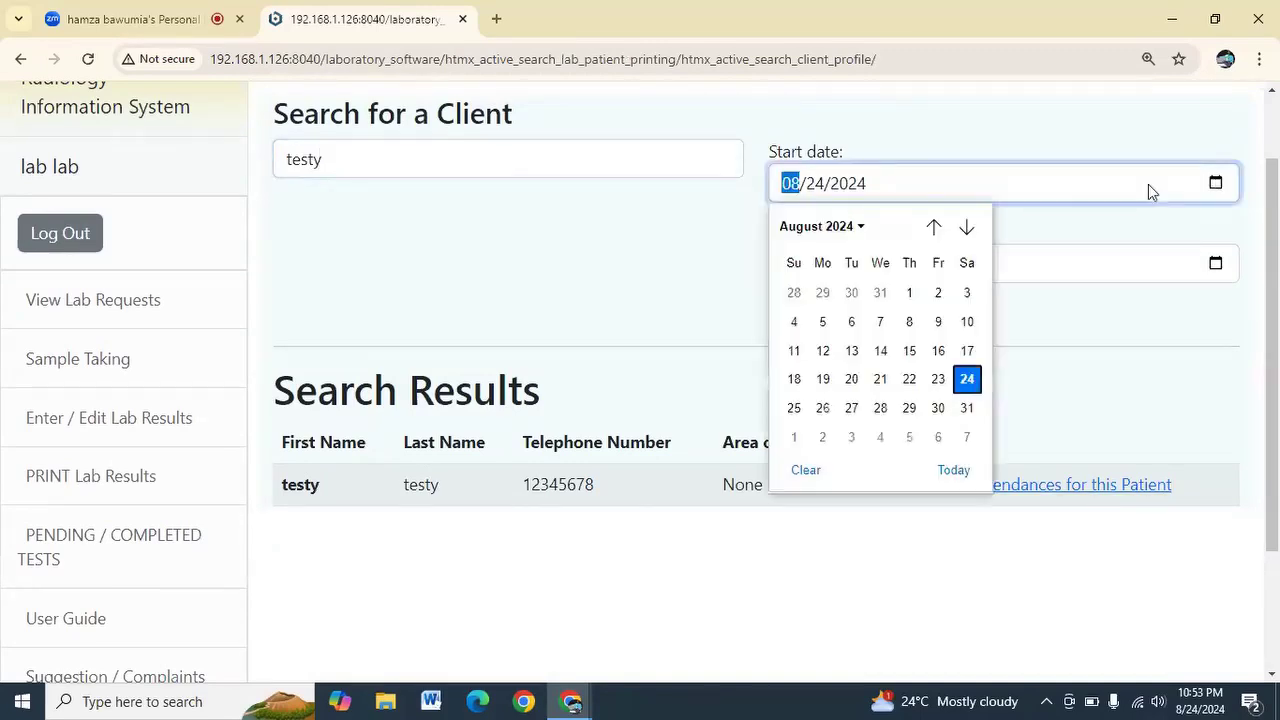
pyautogui.click(1080, 231)
pyautogui.click(822, 320)
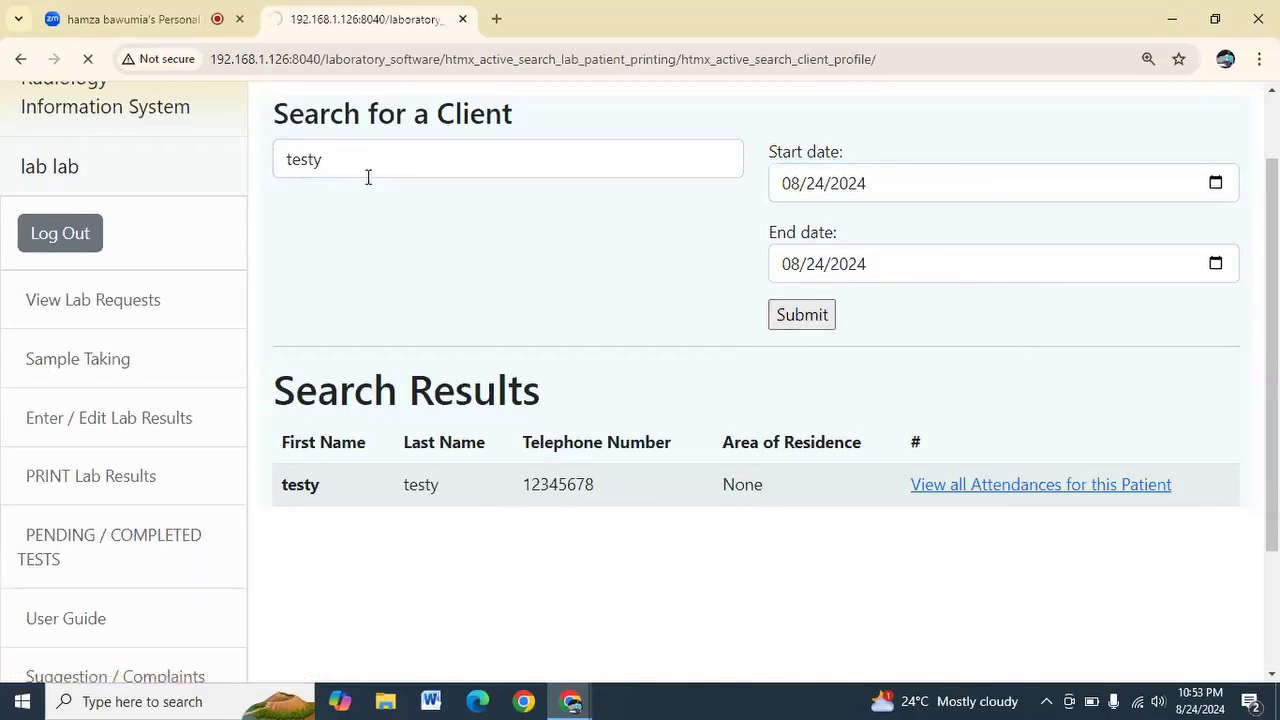
# Change the client search to 'test', set the start date to 08/23/2024, and submit
pyautogui.moveTo(365, 172); pyautogui.dragTo(249, 148)
pyautogui.press('BackSpace')
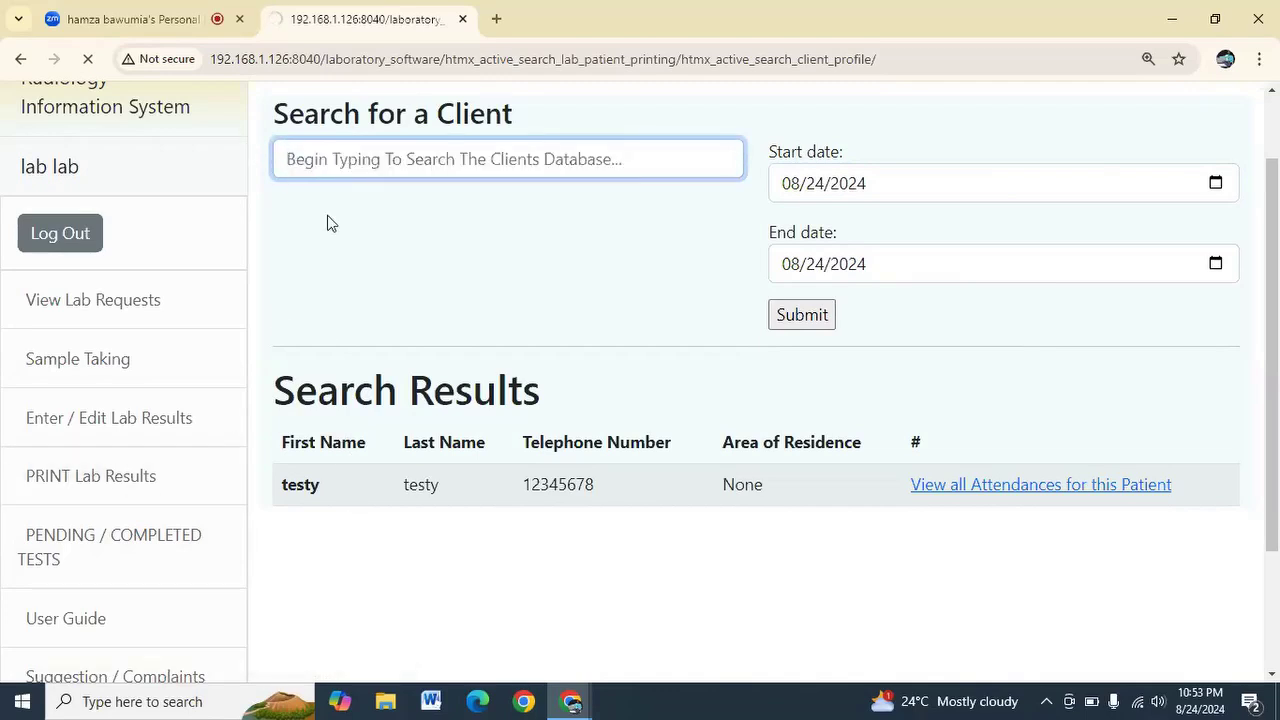
pyautogui.write('est')
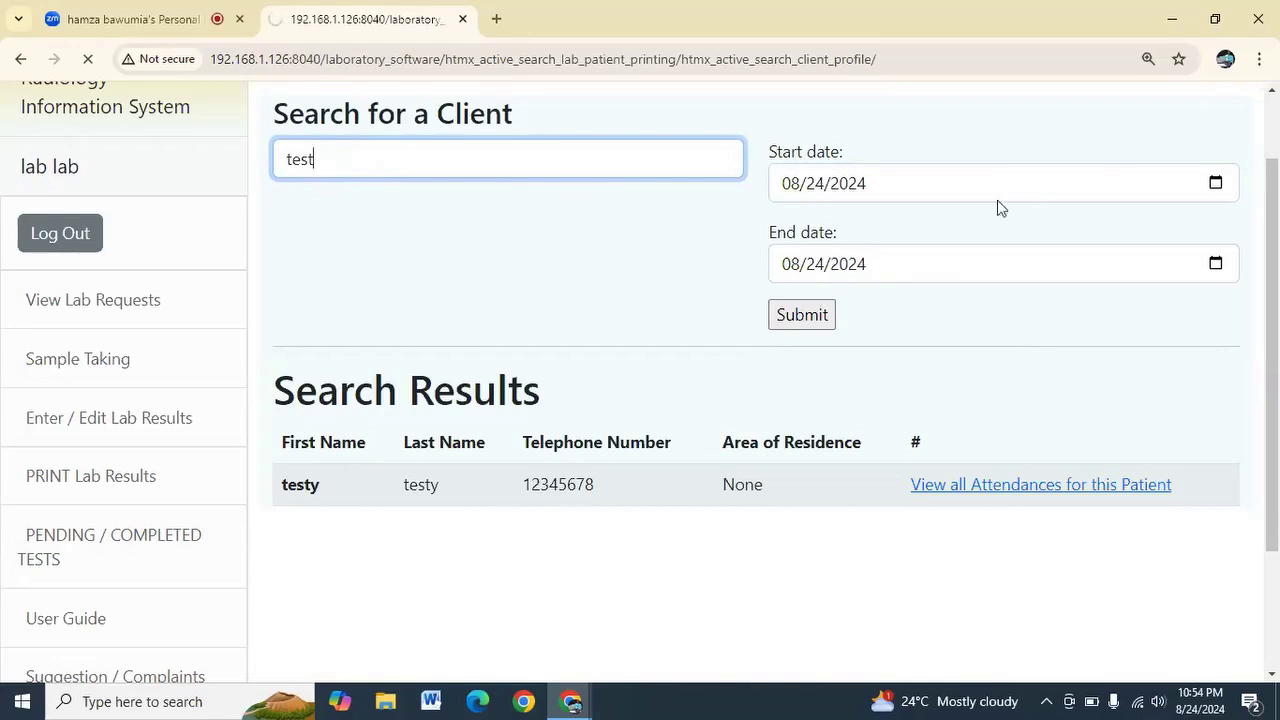
pyautogui.click(1215, 185)
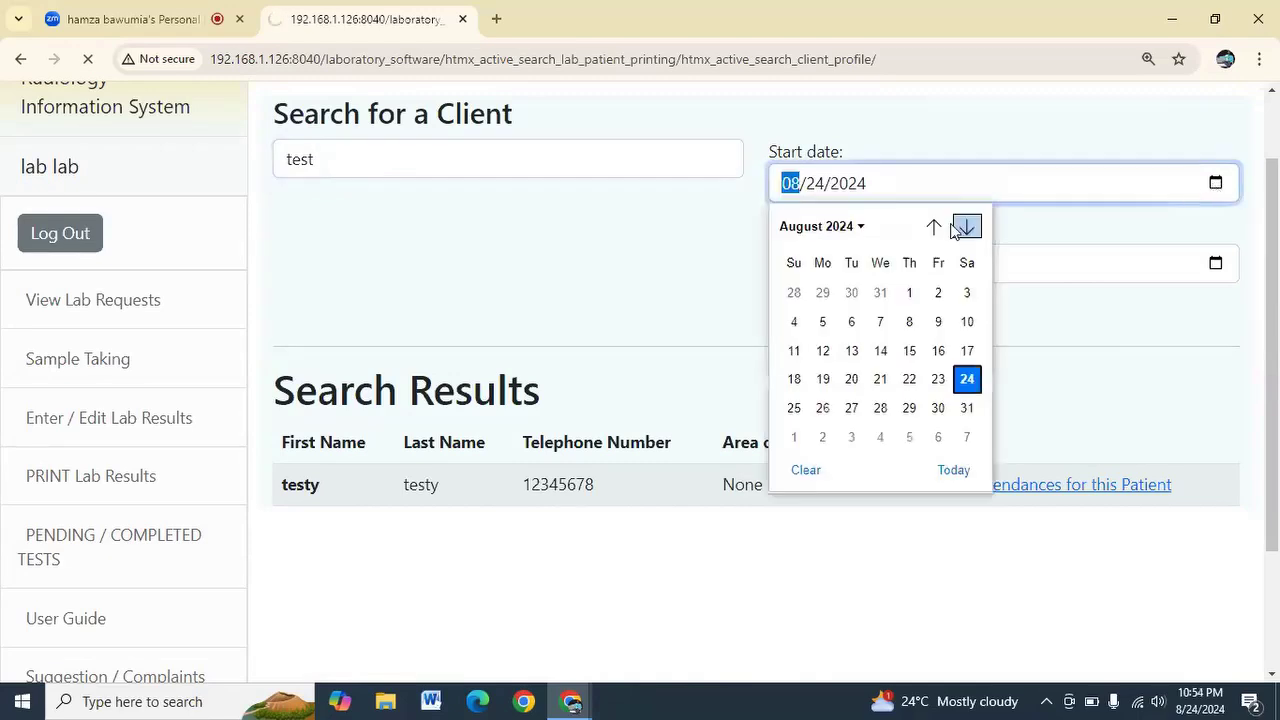
pyautogui.click(937, 379)
pyautogui.click(814, 308)
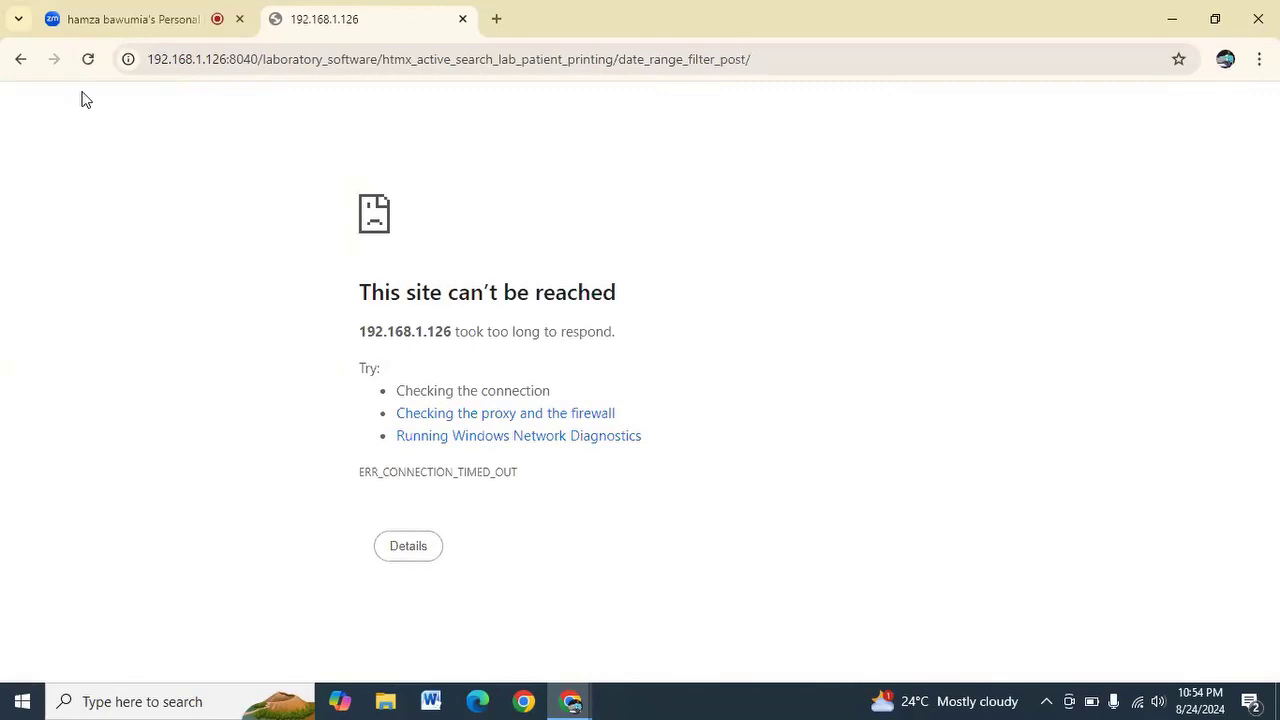
# Reload and resend the search, then list the second client's five requested tests for pathology number 46
pyautogui.click(88, 59)
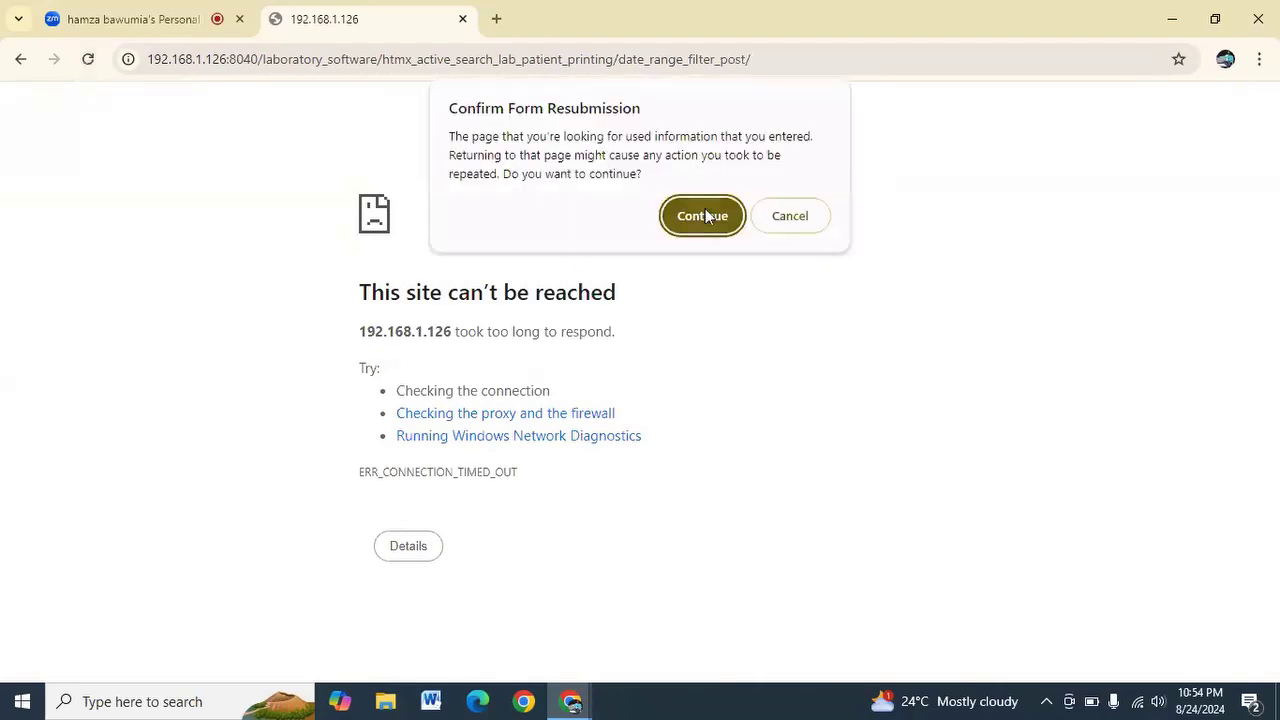
pyautogui.click(705, 216)
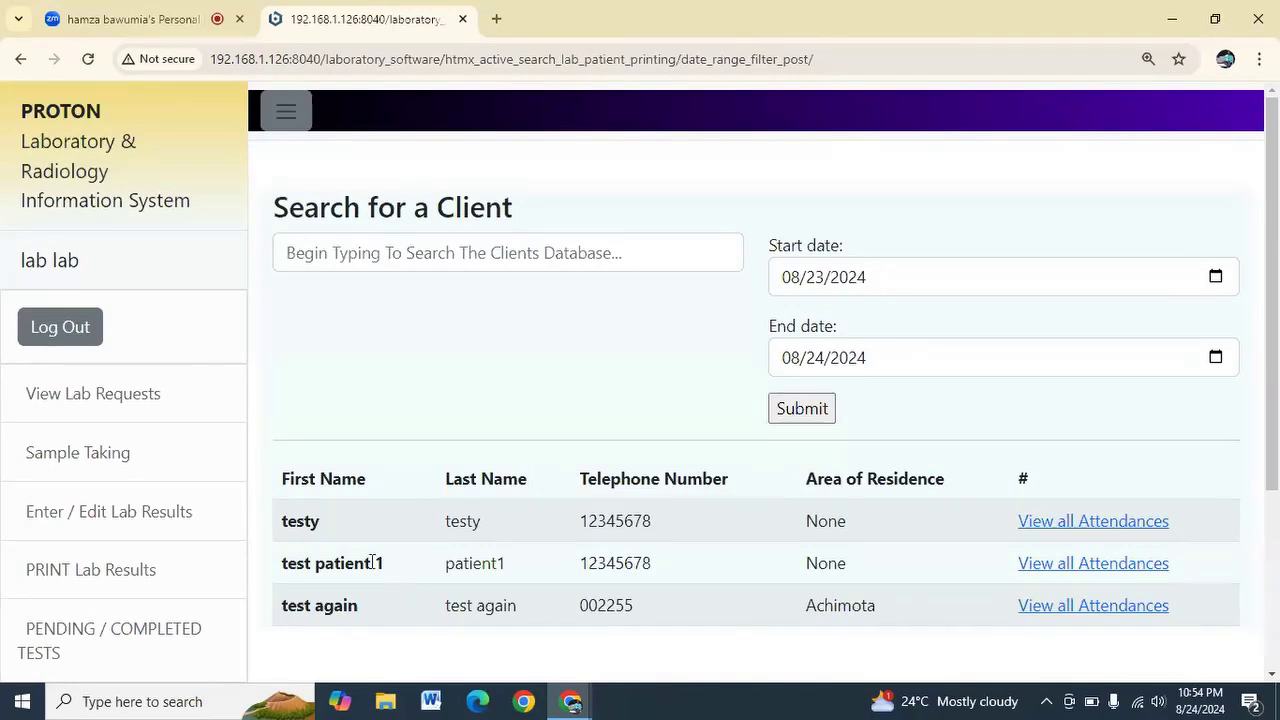
pyautogui.click(1071, 566)
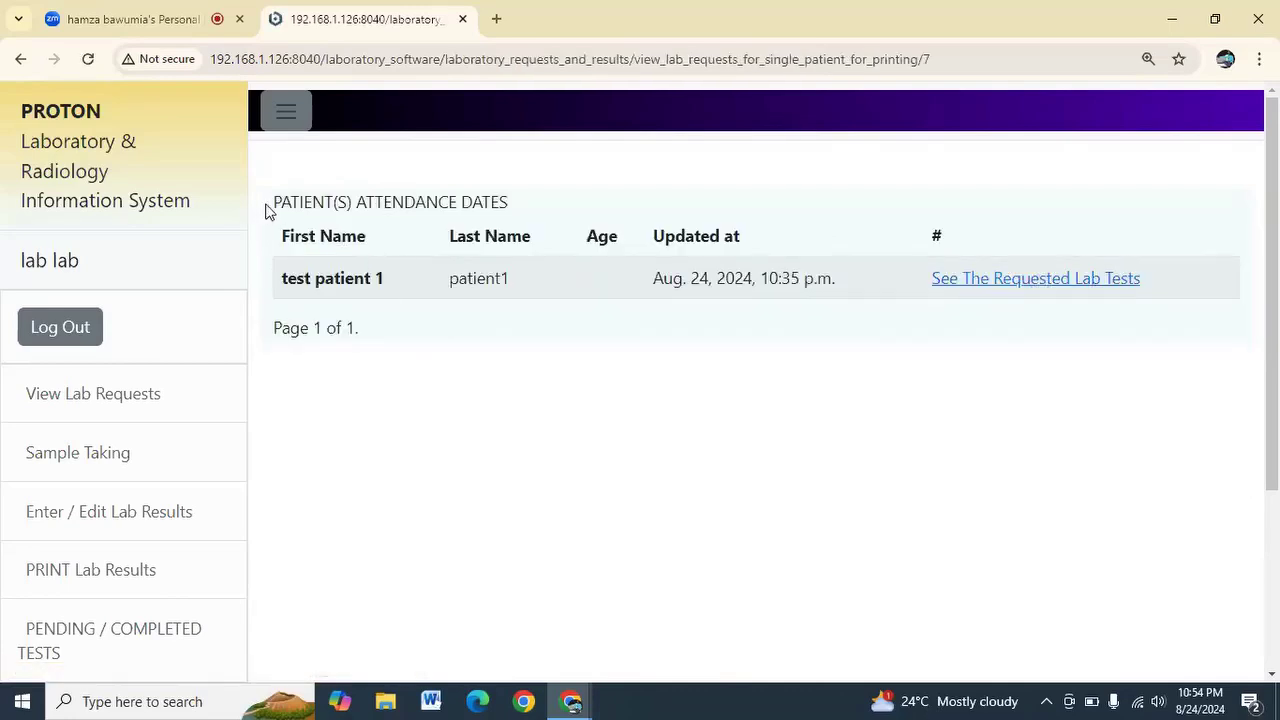
pyautogui.click(978, 287)
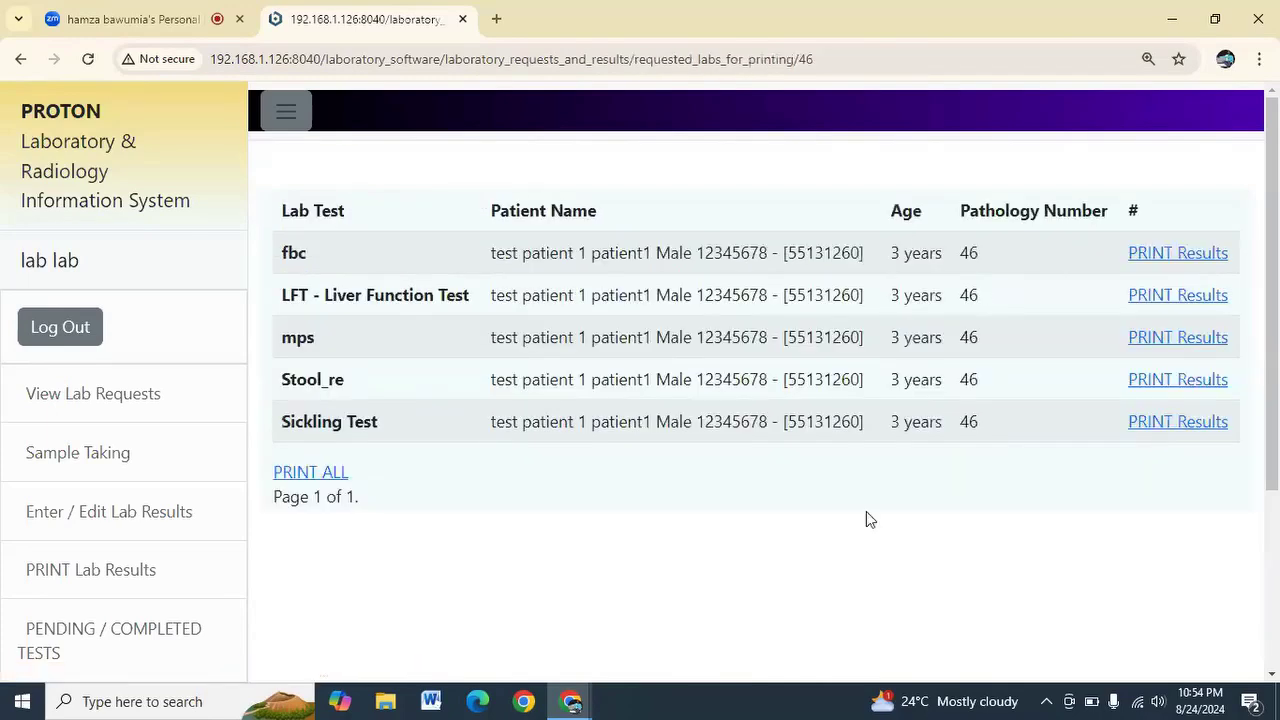
# Open the printable fbc report and review it, including the hemoglobin value 12
pyautogui.click(1203, 256)
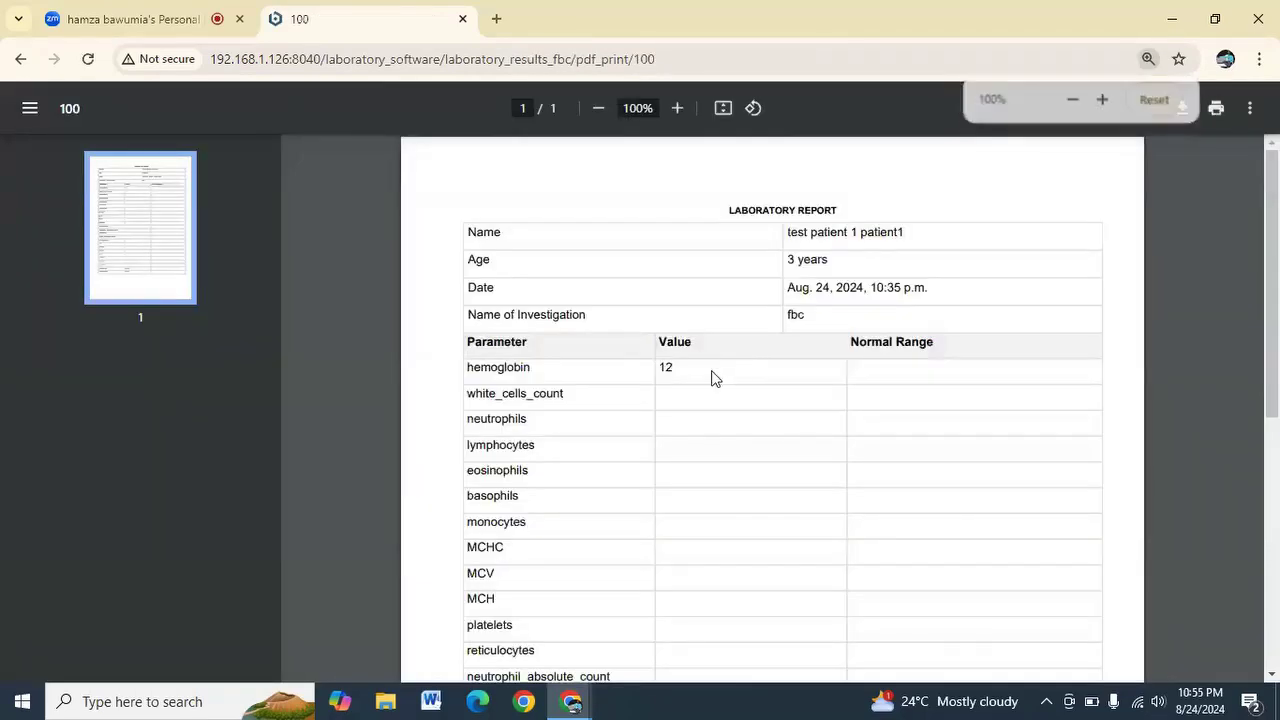
pyautogui.scroll(-5, 713, 378)
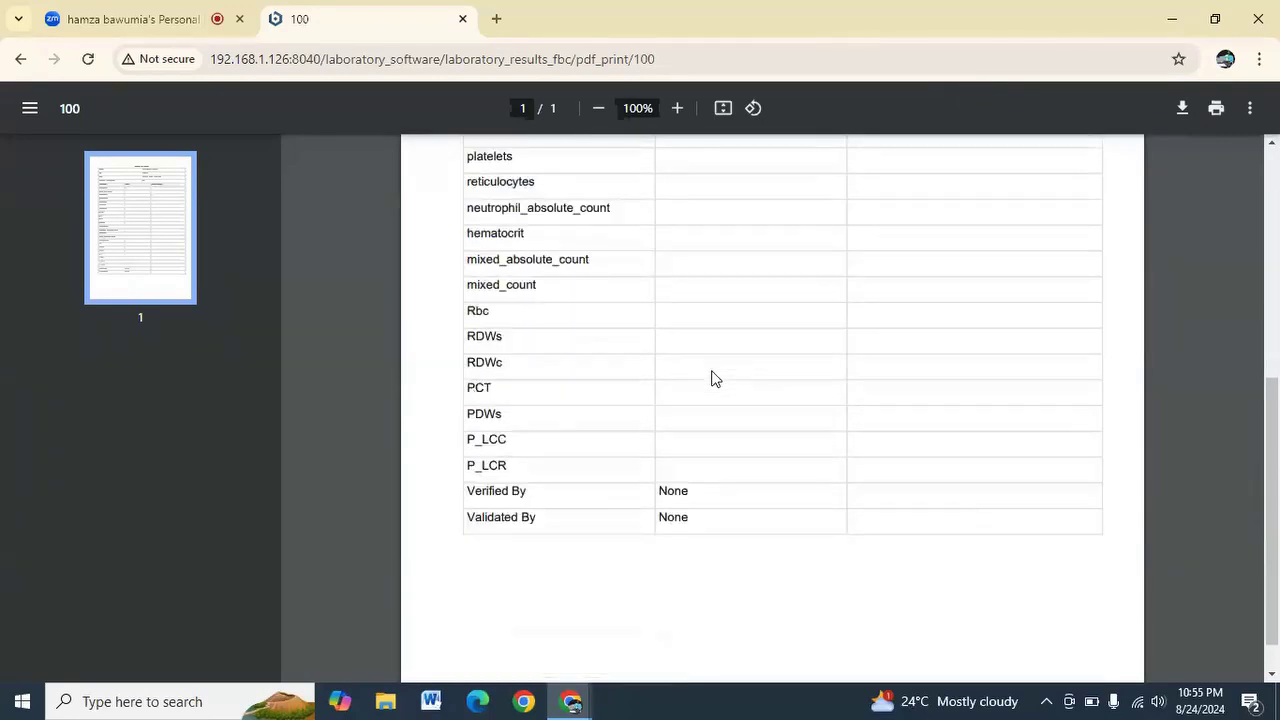
pyautogui.scroll(5, 713, 378)
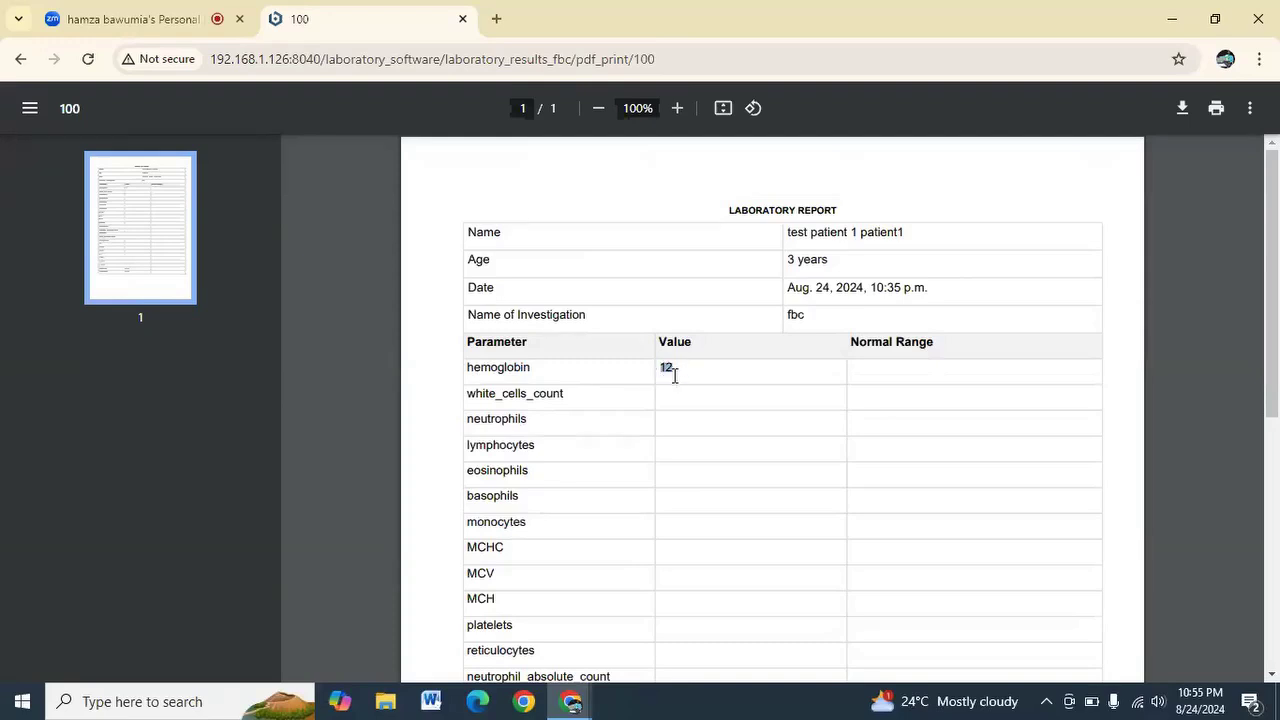
pyautogui.click(899, 383)
pyautogui.scroll(-5, 922, 522)
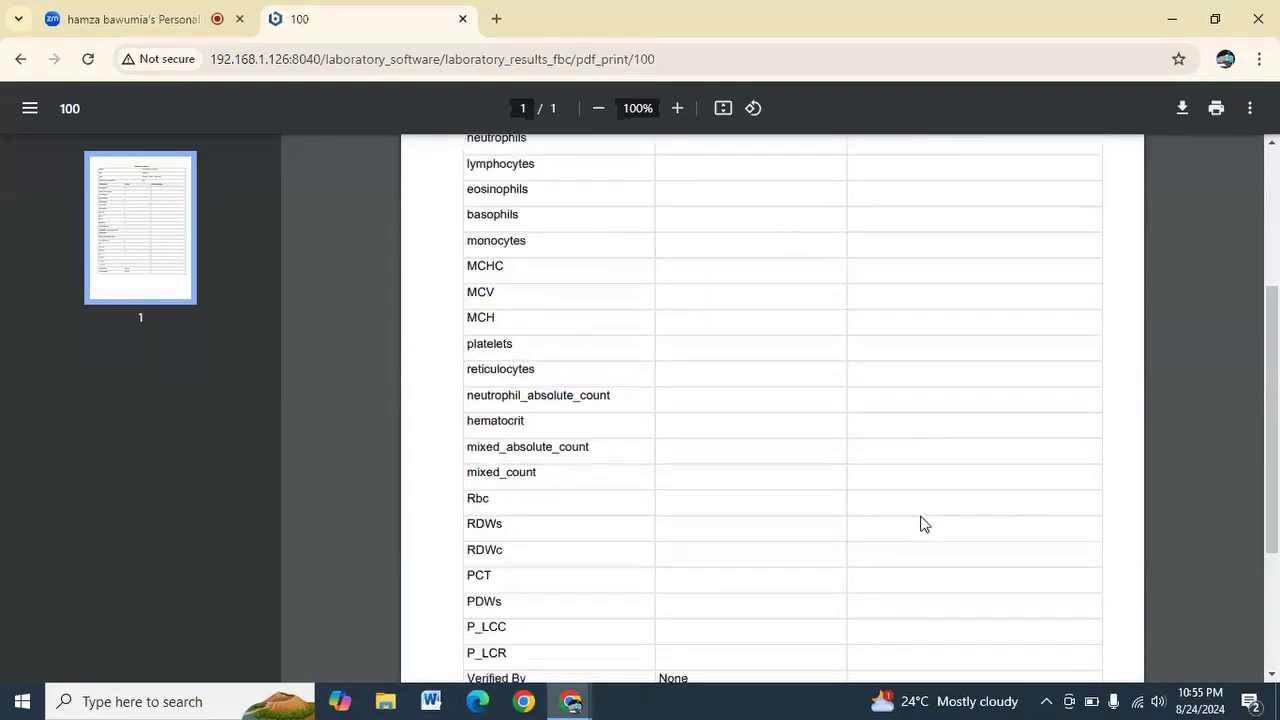
pyautogui.scroll(5, 922, 523)
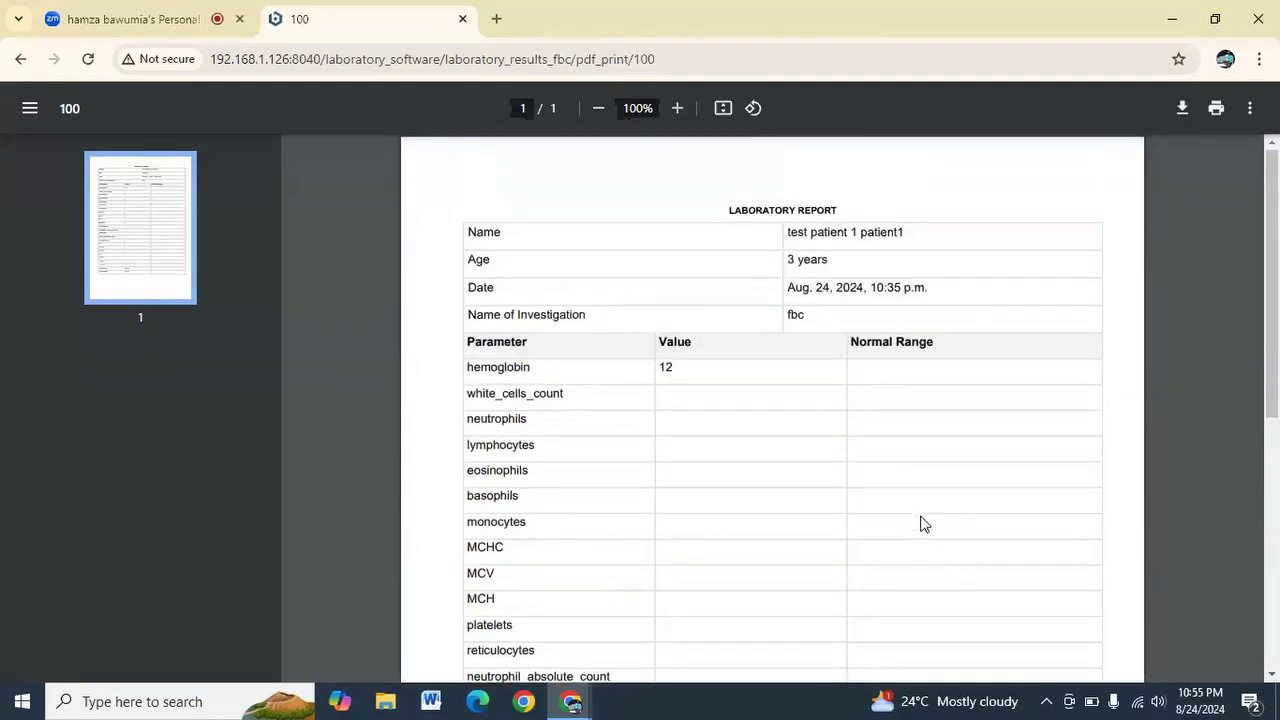
pyautogui.click(25, 65)
# Review the printable LFT report, then print all the patient's lab results together
pyautogui.click(731, 346)
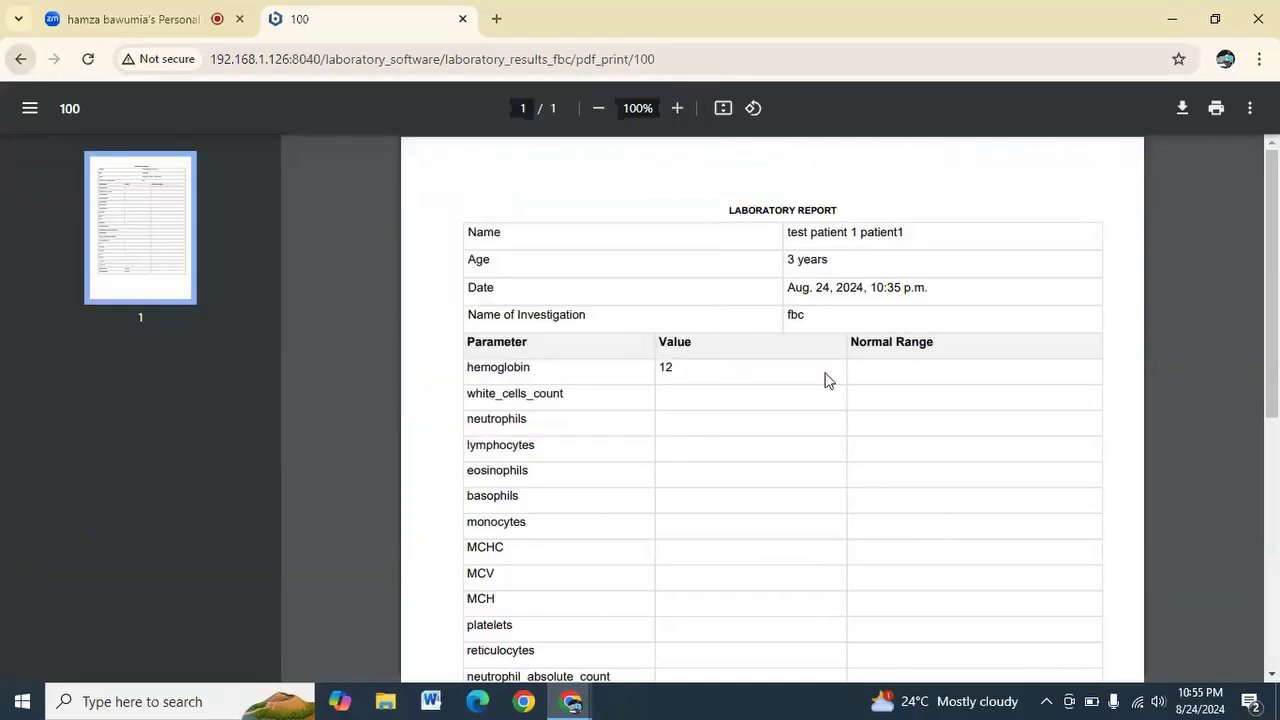
pyautogui.click(30, 72)
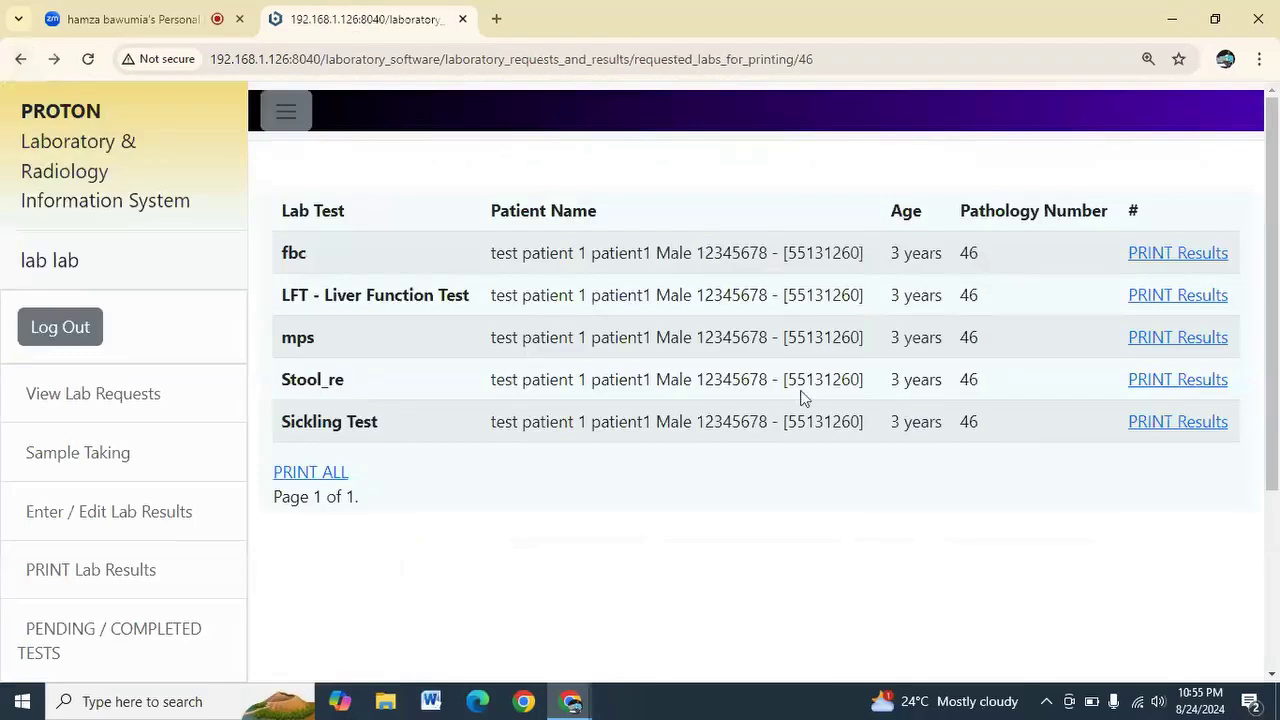
pyautogui.click(1161, 297)
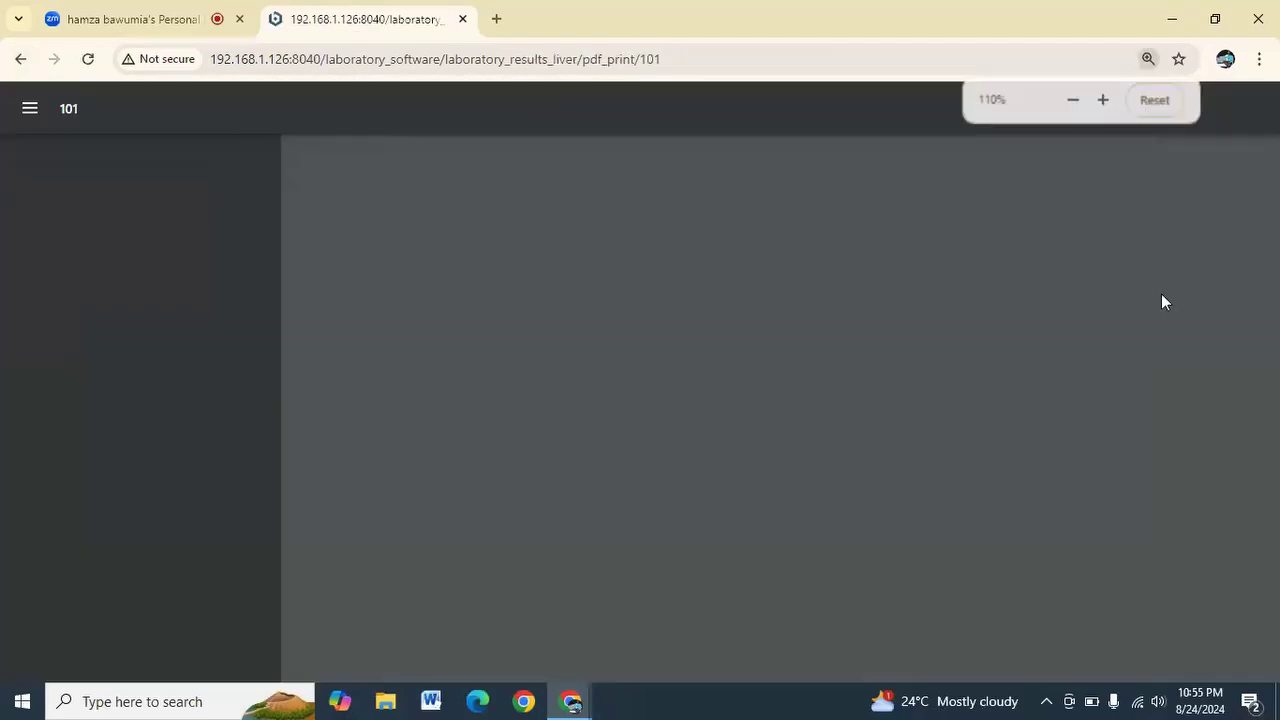
pyautogui.scroll(-3, 781, 311)
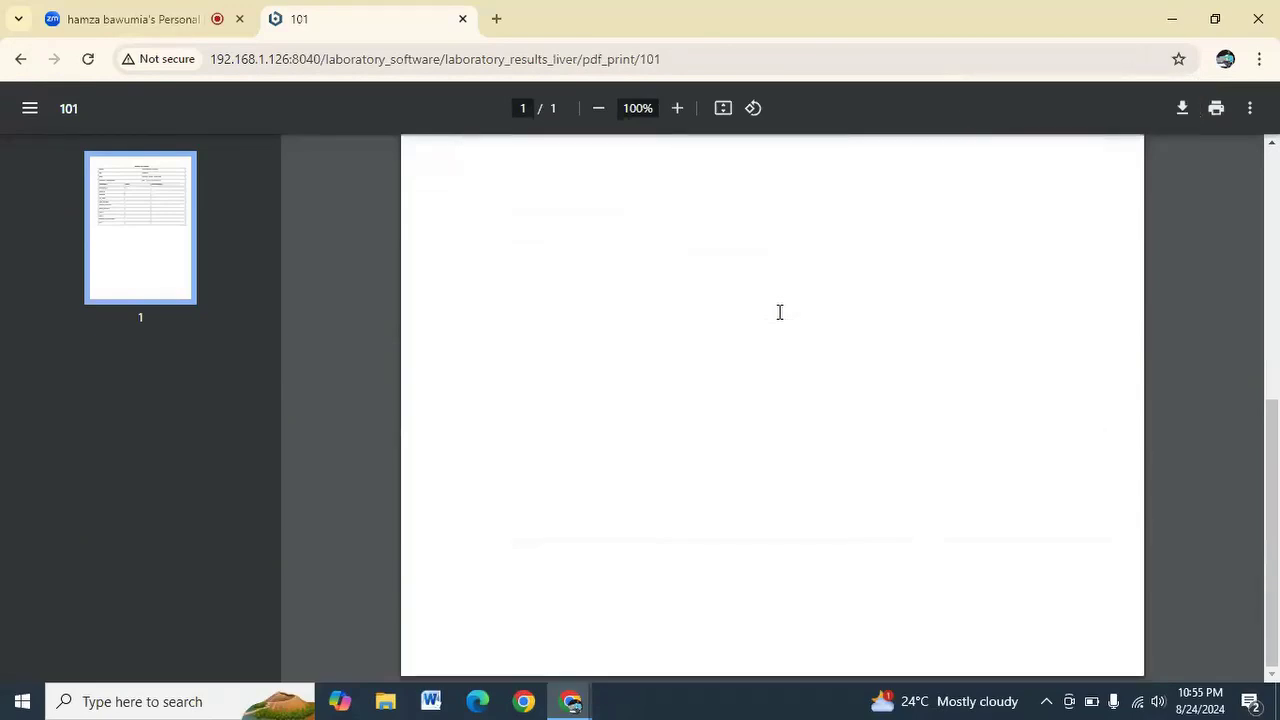
pyautogui.scroll(3, 779, 312)
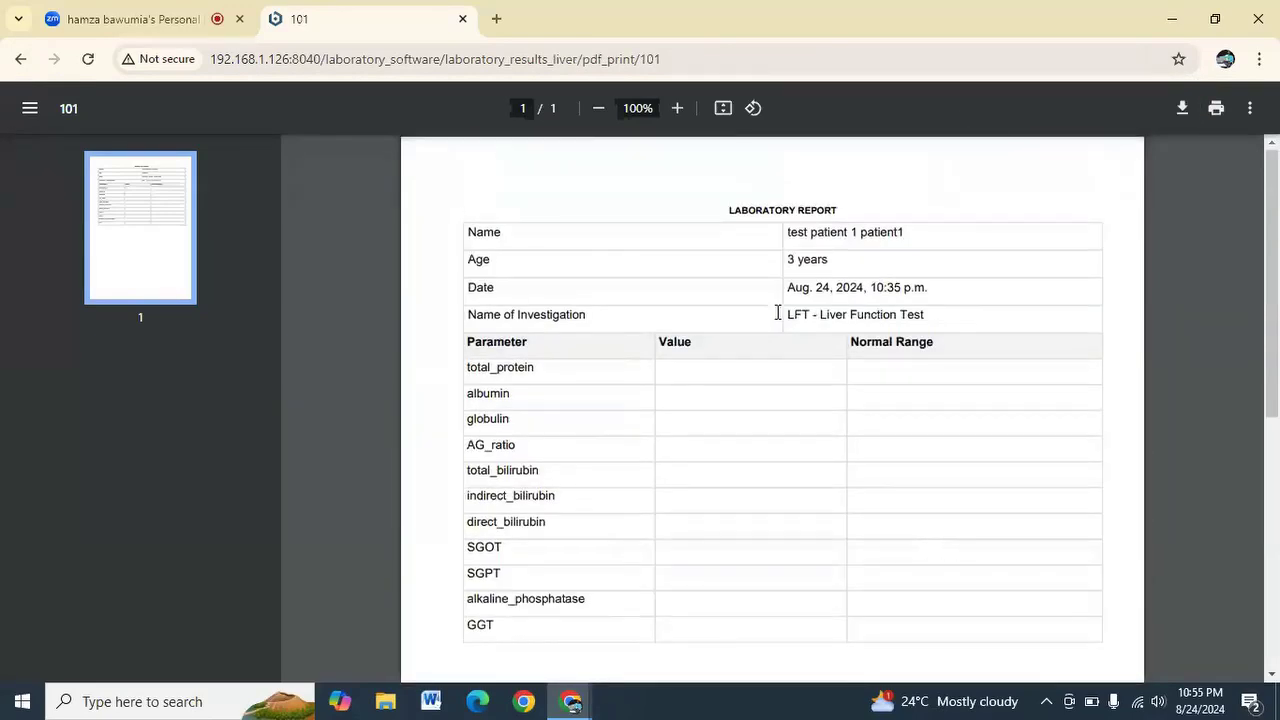
pyautogui.click(18, 58)
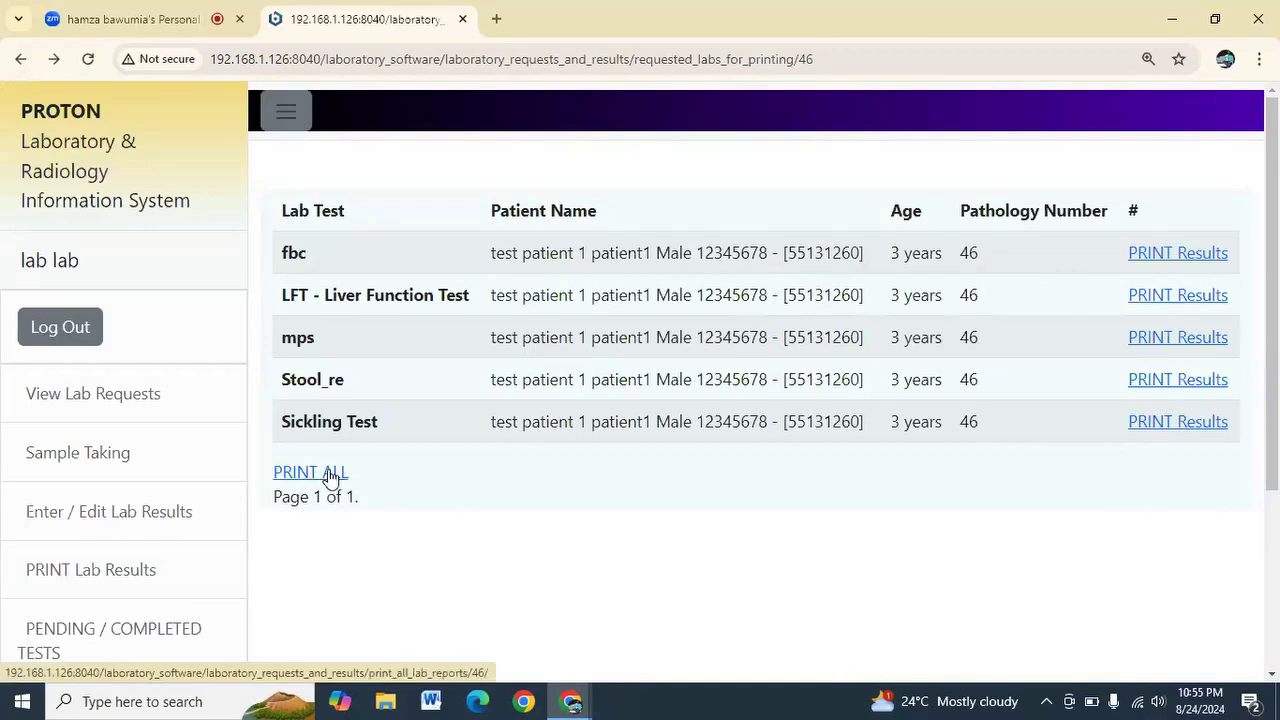
pyautogui.click(333, 477)
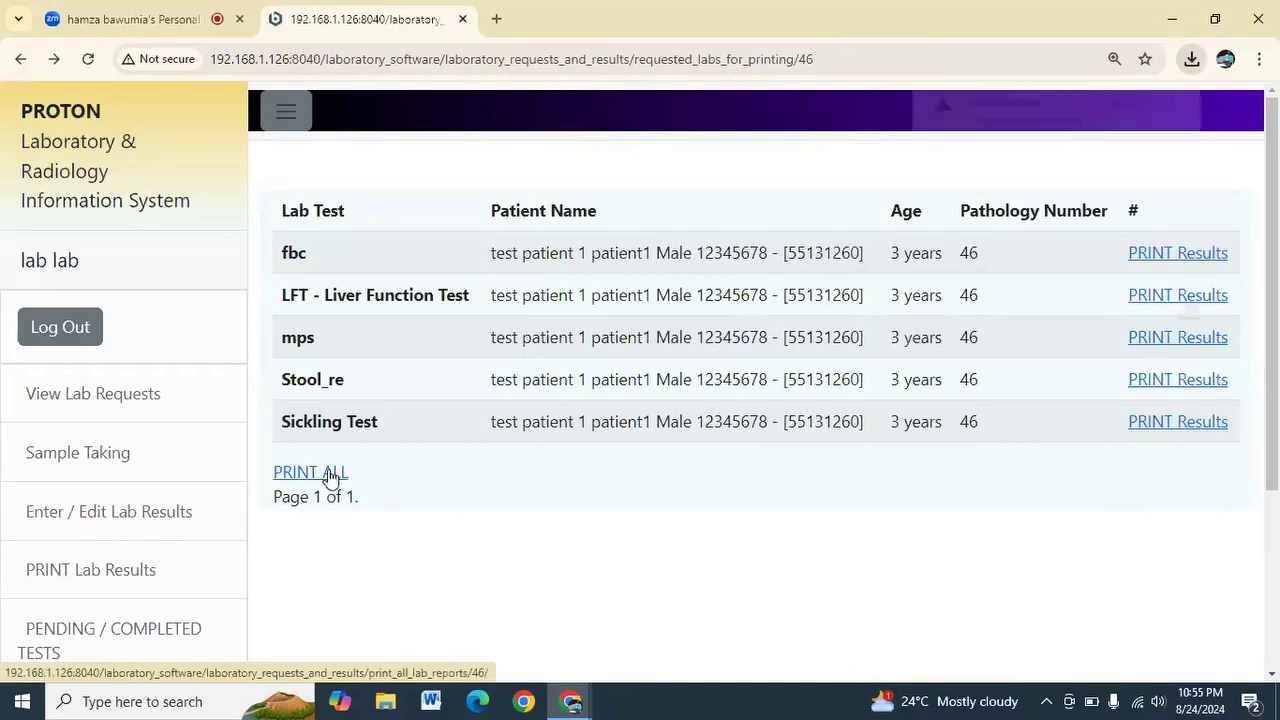
# Keep the blocked combined.pdf download and open it from the Downloads folder
pyautogui.click(1191, 60)
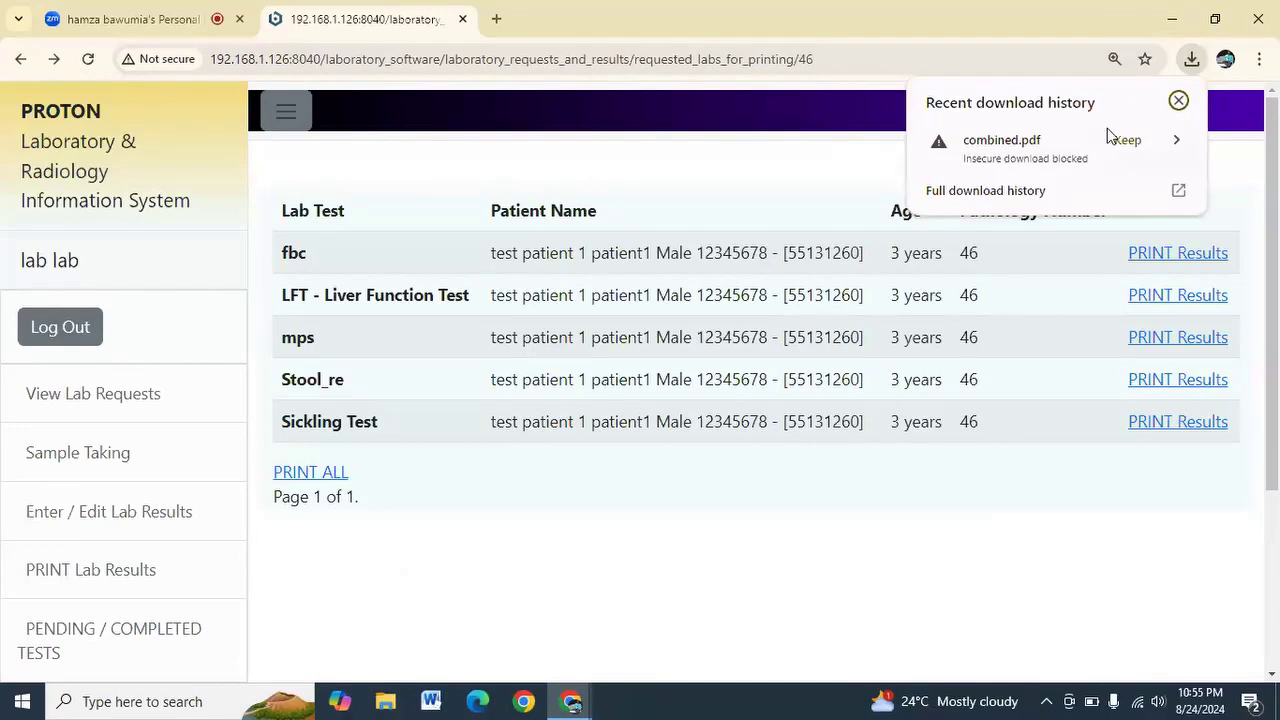
pyautogui.click(1124, 147)
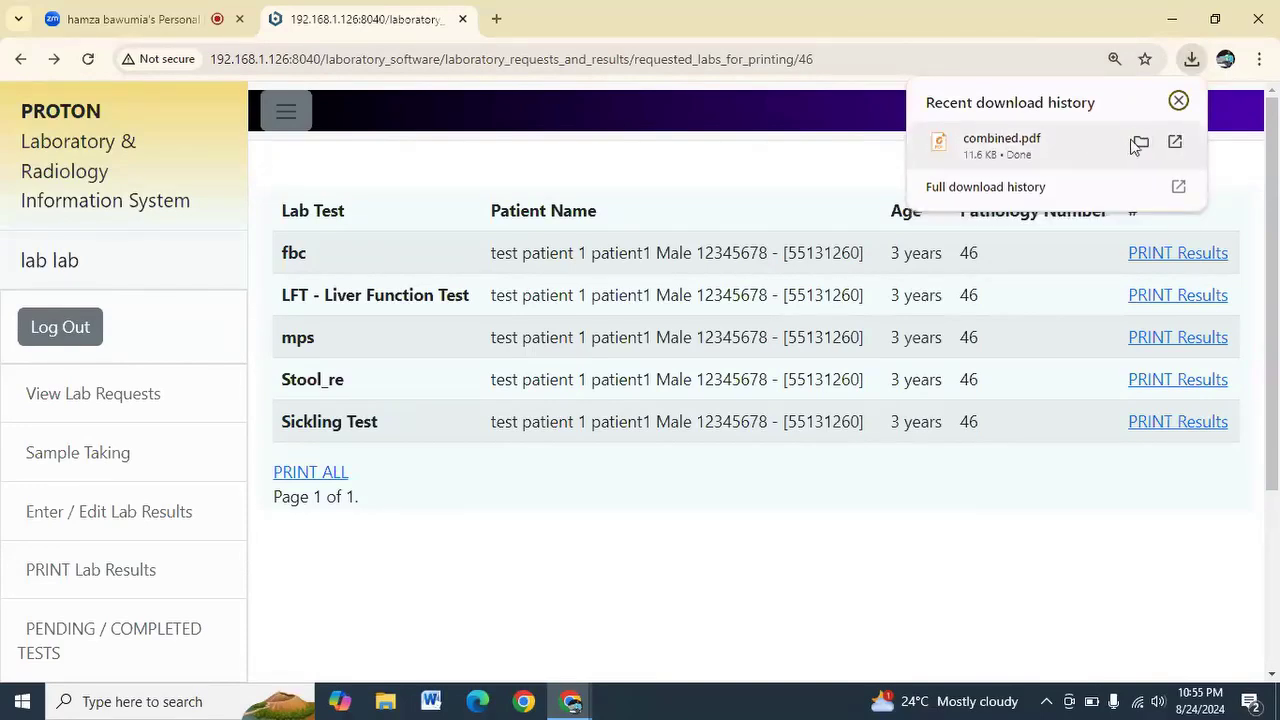
pyautogui.click(1142, 143)
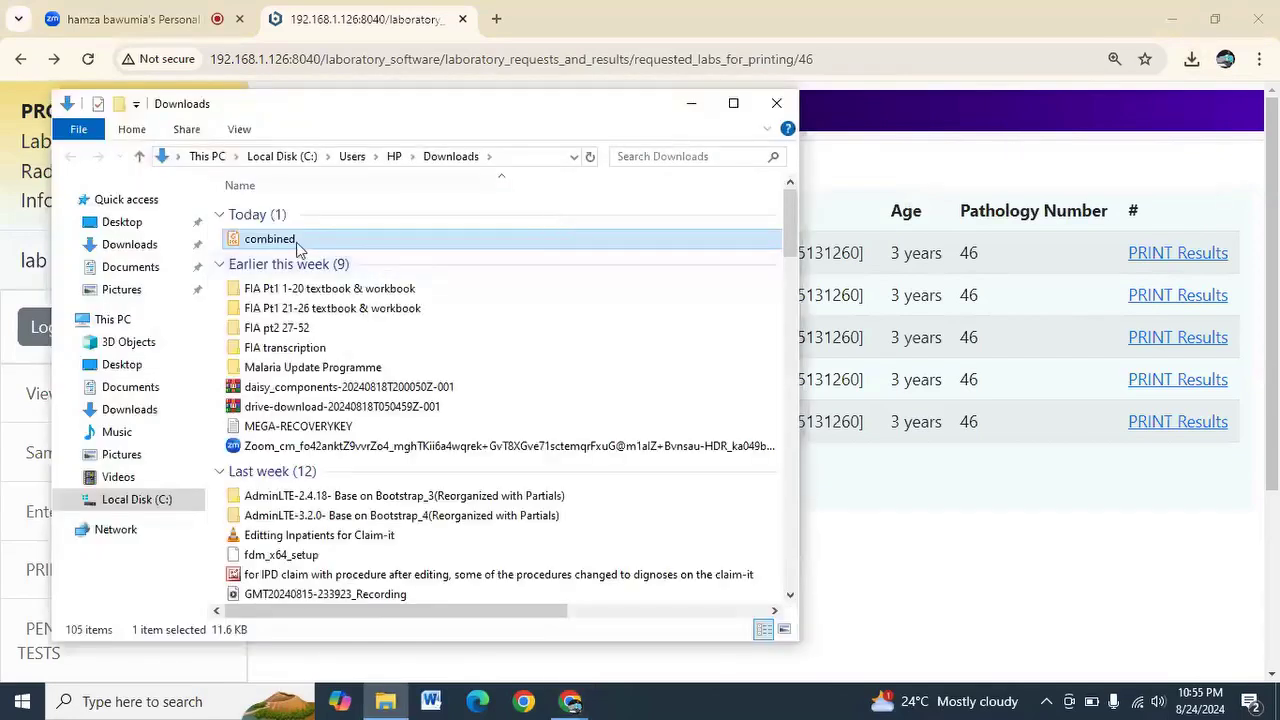
pyautogui.doubleClick(297, 247)
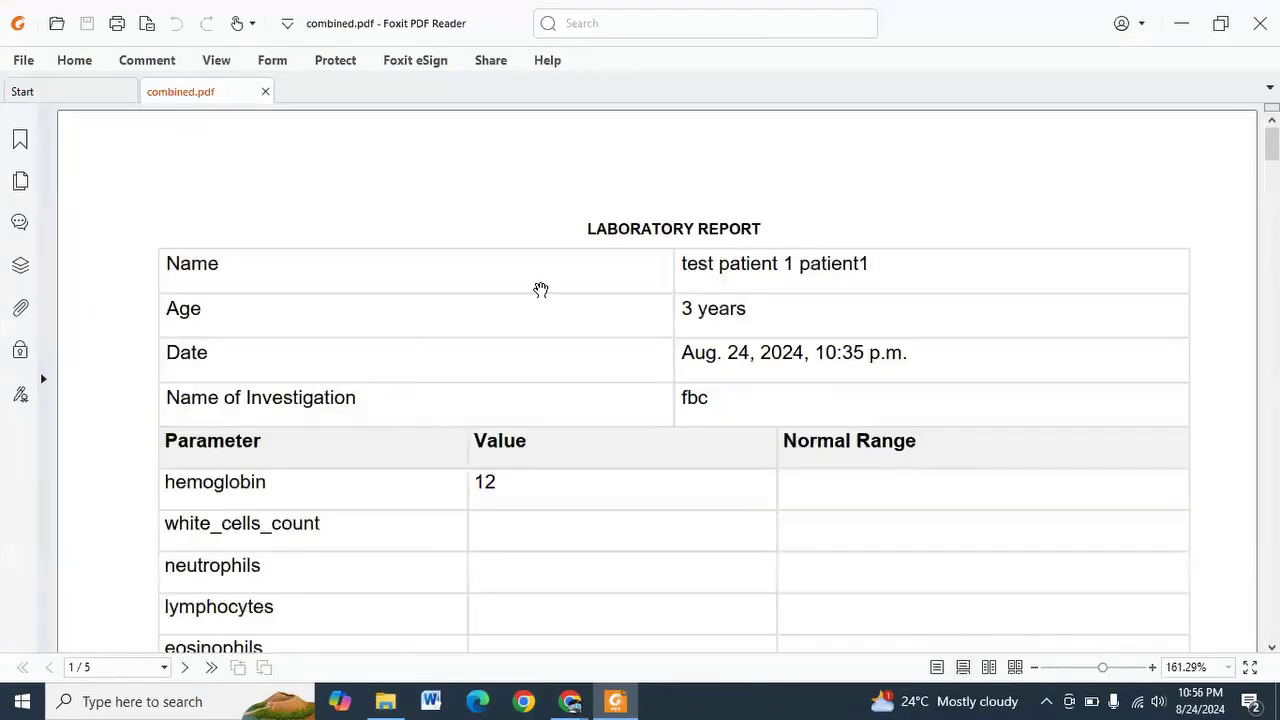
# Scroll through all five pages of combined.pdf, fbc to Sickling Test, then close Foxit
pyautogui.scroll(-6, 540, 290)
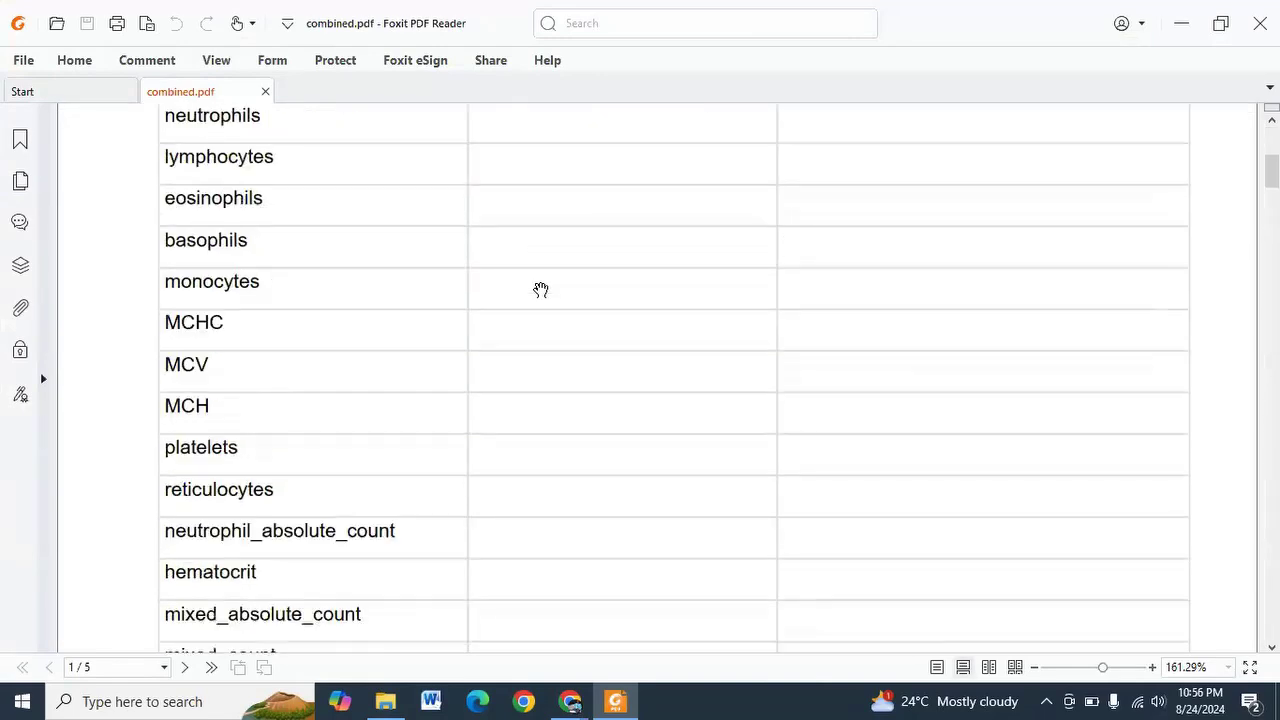
pyautogui.scroll(-10, 540, 290)
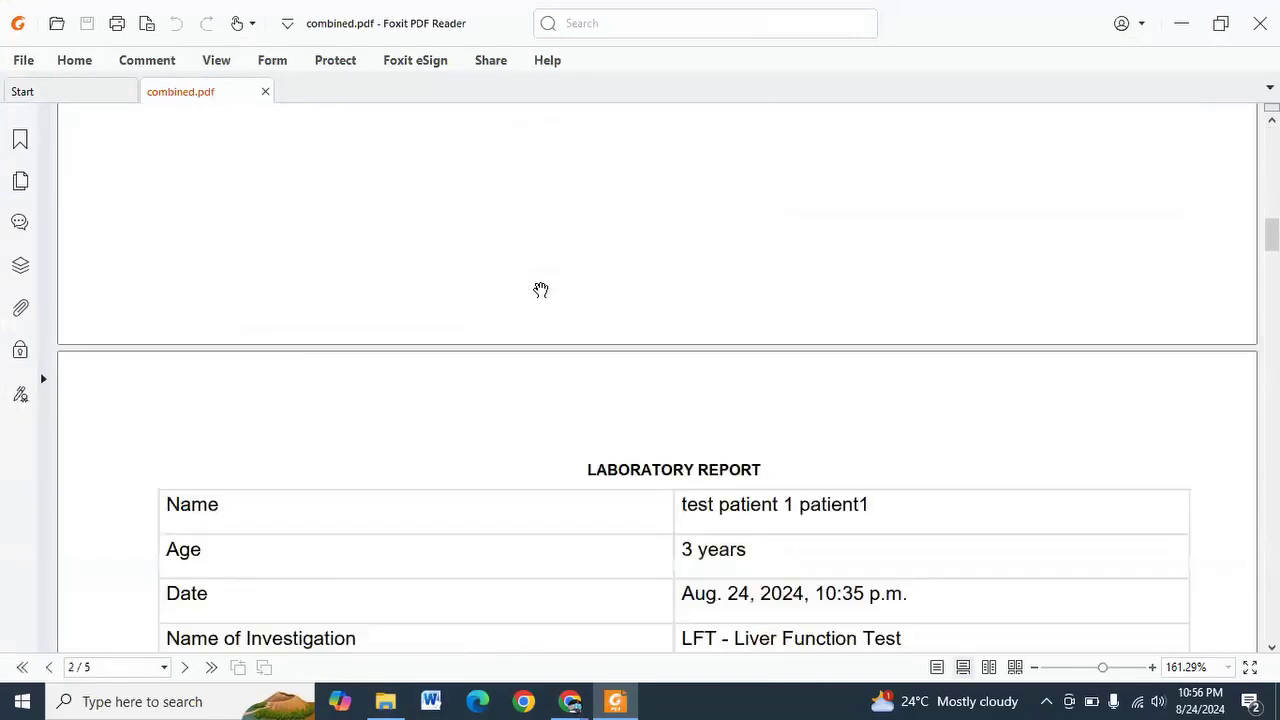
pyautogui.scroll(-12, 540, 290)
pyautogui.scroll(4, 540, 290)
pyautogui.scroll(4, 540, 290)
pyautogui.scroll(-3, 700, 294)
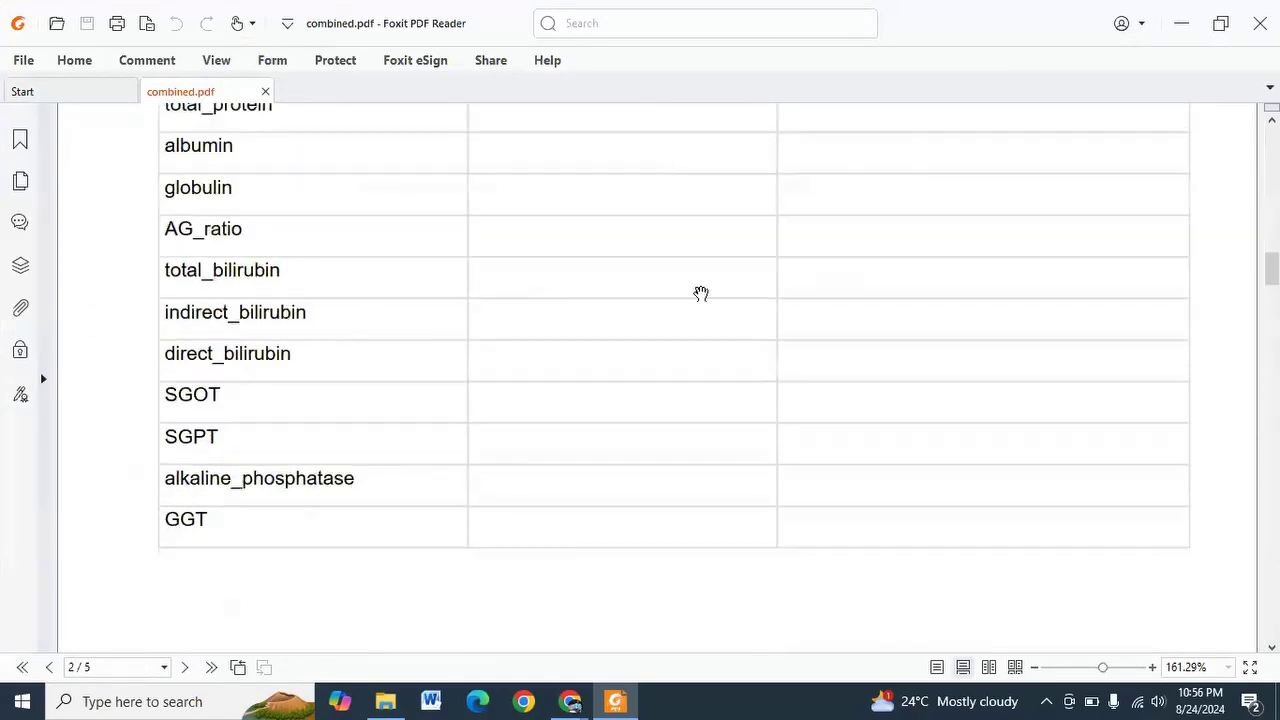
pyautogui.scroll(-10, 584, 316)
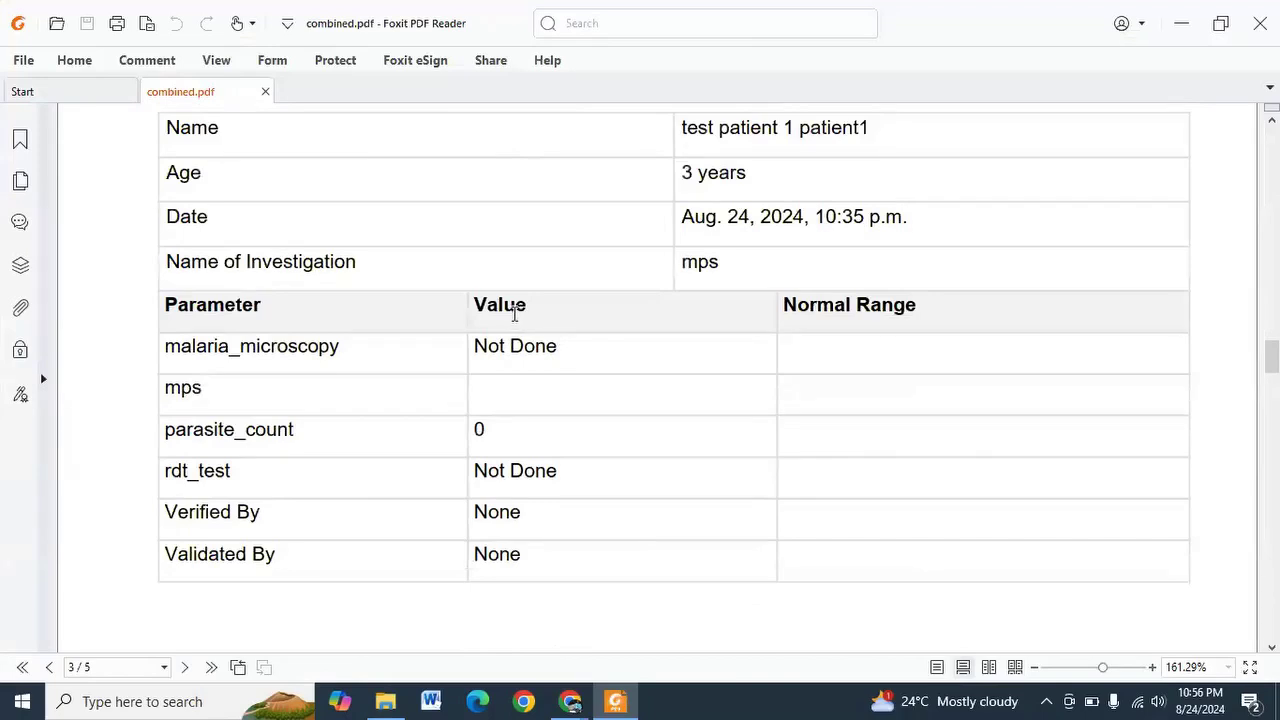
pyautogui.scroll(1, 505, 310)
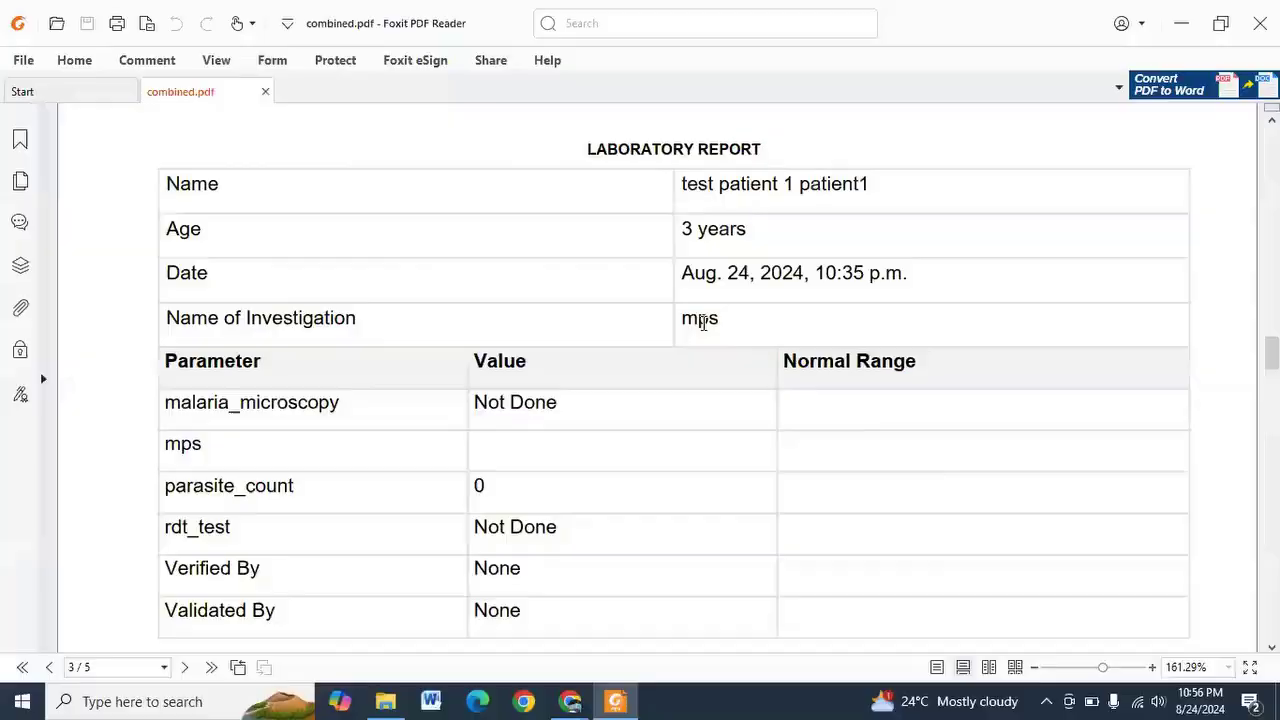
pyautogui.scroll(-5, 691, 377)
pyautogui.scroll(-6, 693, 381)
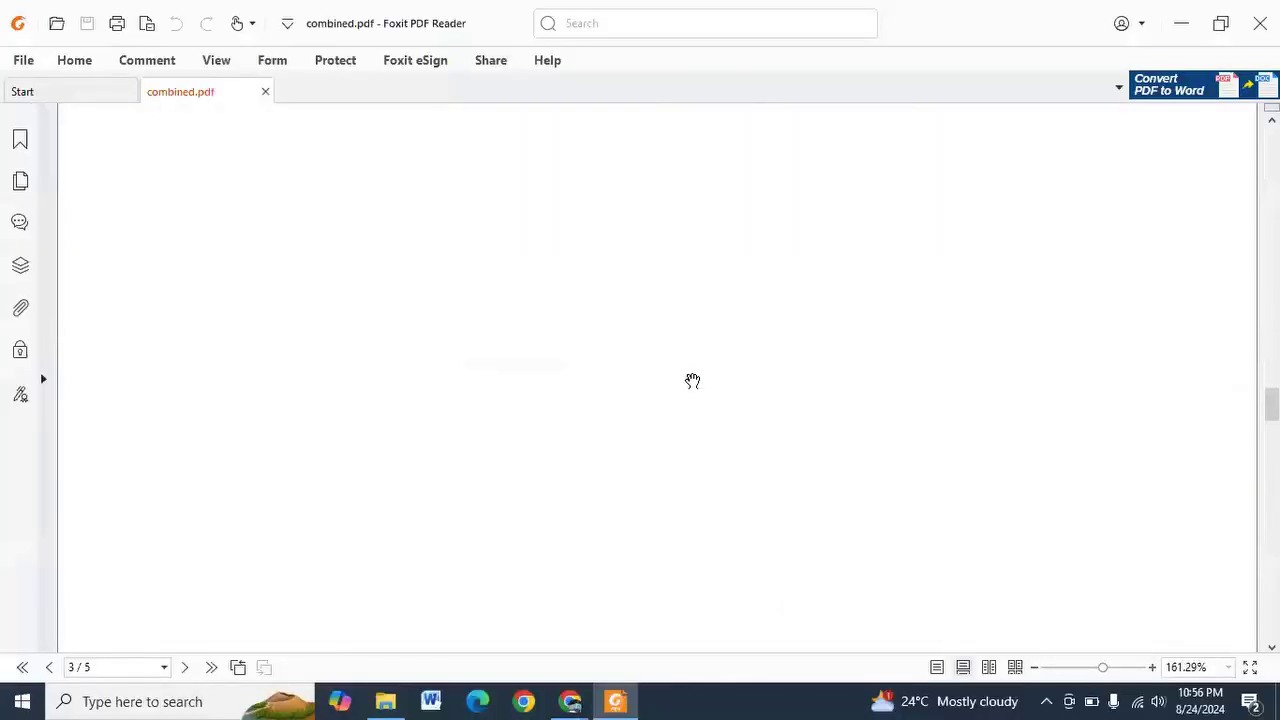
pyautogui.scroll(-5, 692, 381)
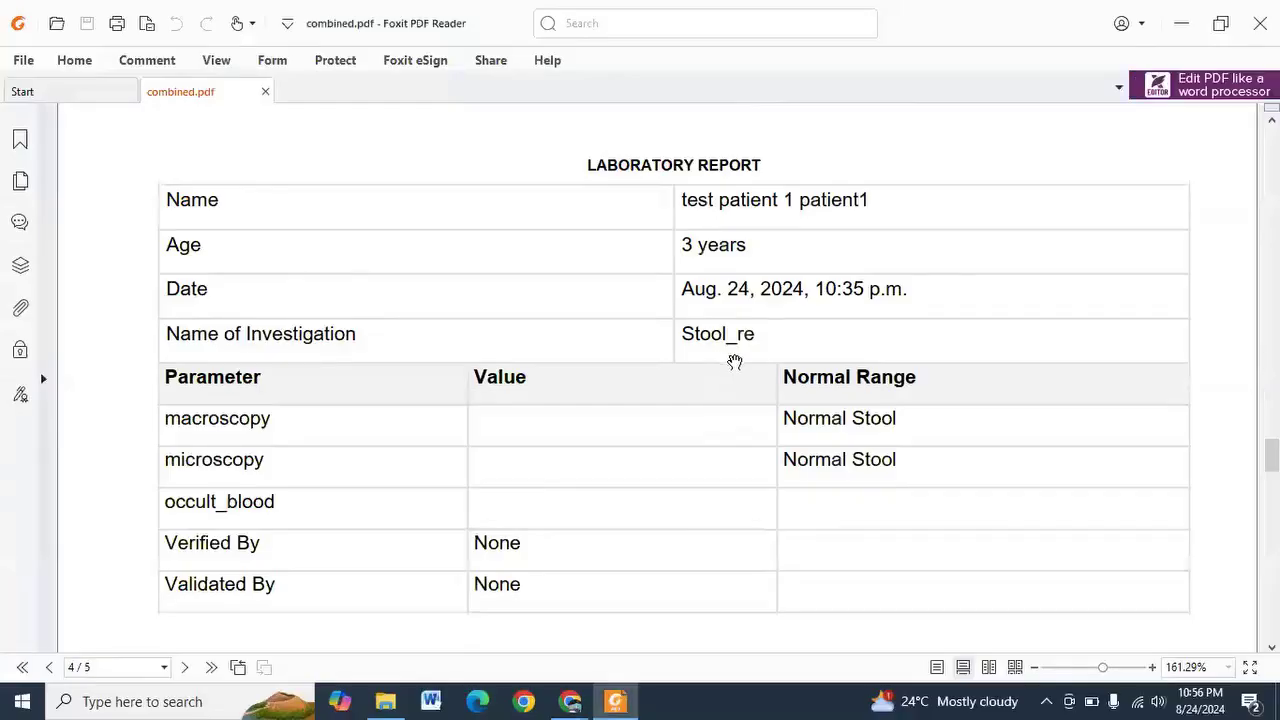
pyautogui.scroll(-2, 770, 385)
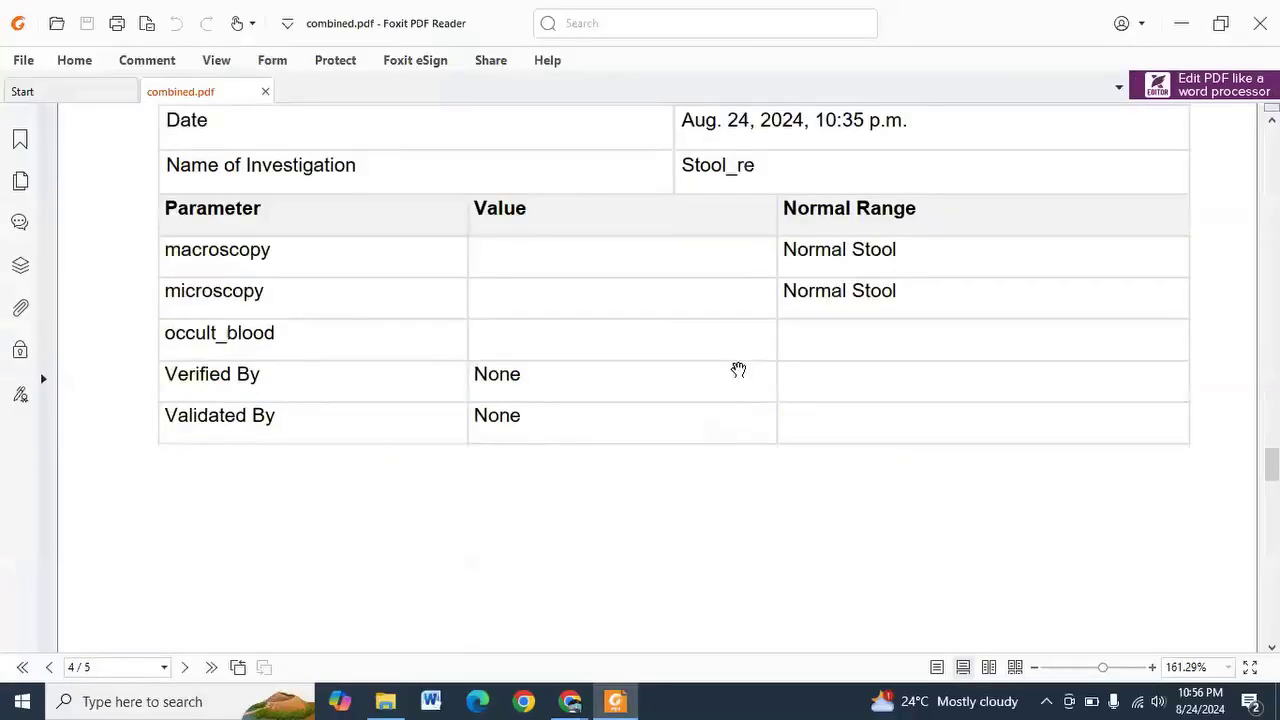
pyautogui.scroll(-6, 738, 370)
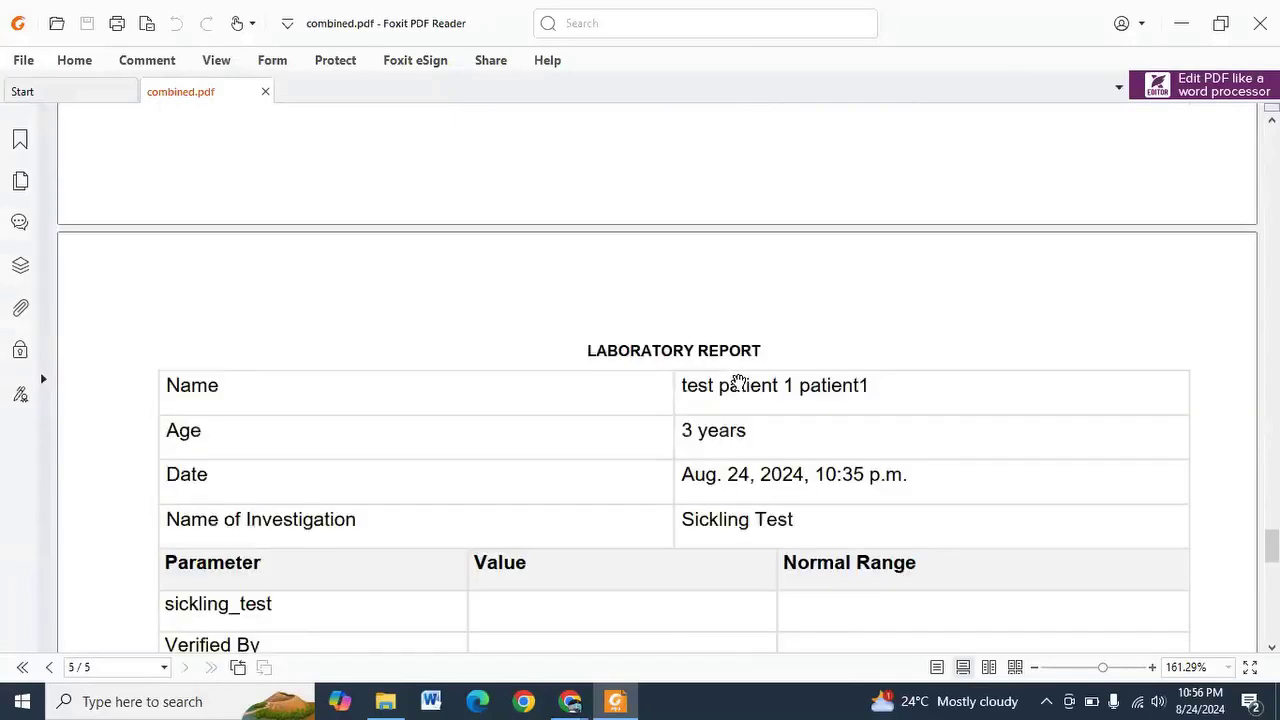
pyautogui.scroll(-3, 738, 380)
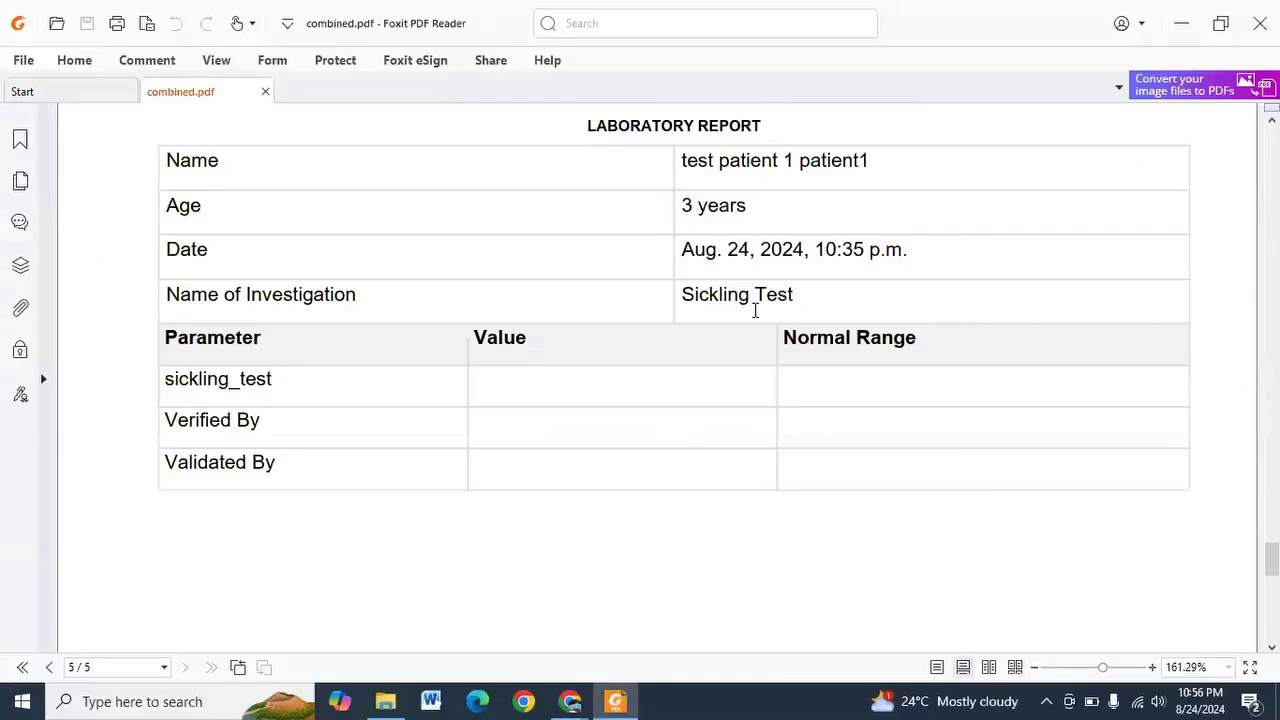
pyautogui.scroll(-3, 758, 413)
pyautogui.scroll(-3, 754, 343)
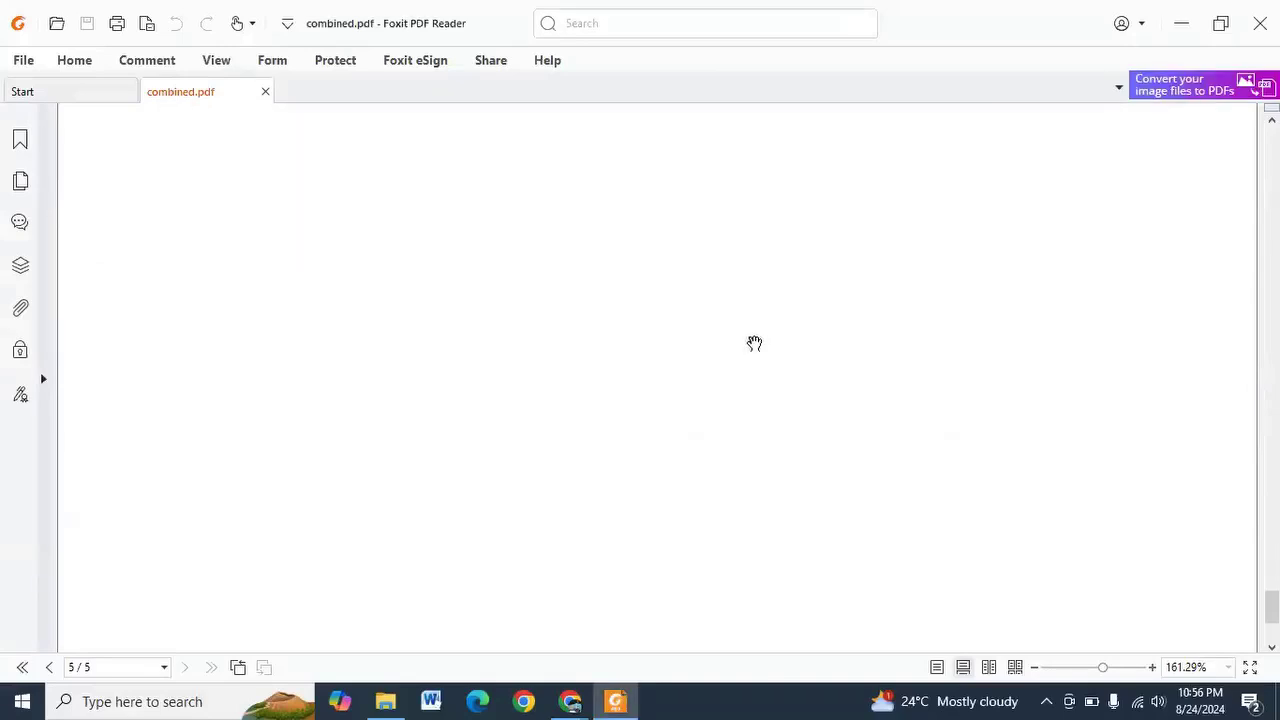
pyautogui.click(1261, 24)
# Minimize the Downloads window, return to the top of the labs page, and log out
pyautogui.click(703, 105)
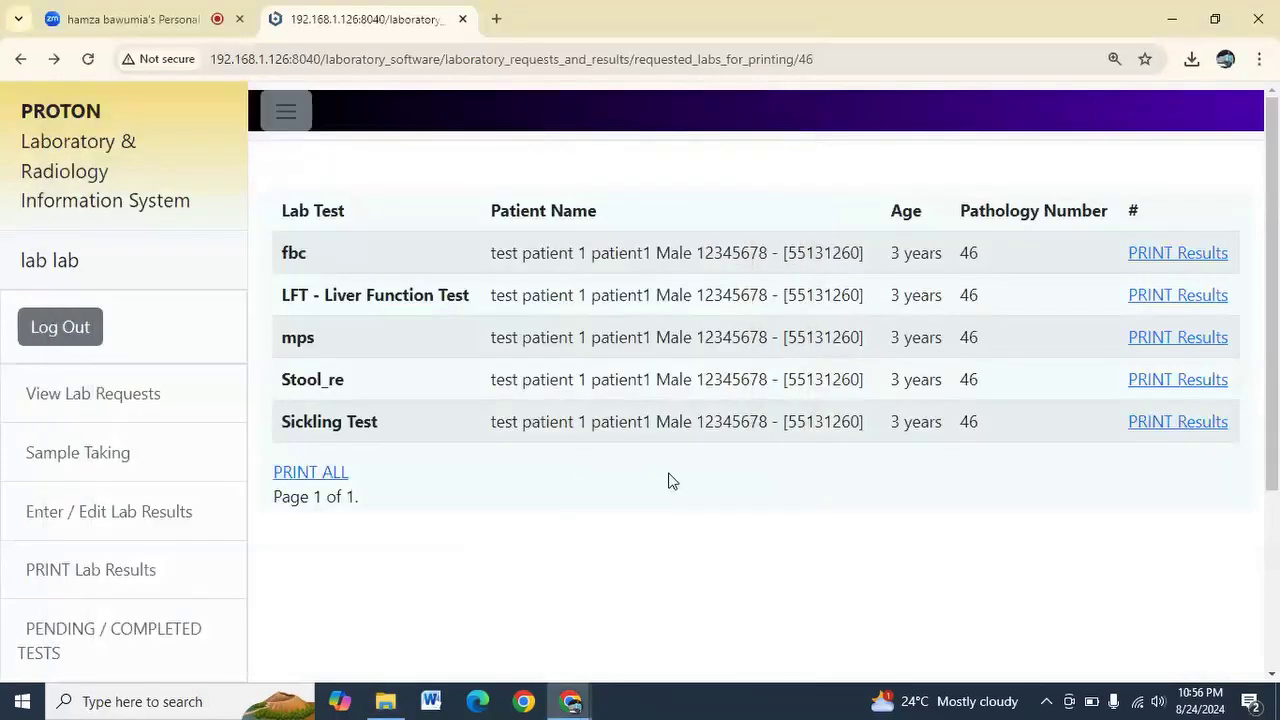
pyautogui.scroll(-3, 672, 481)
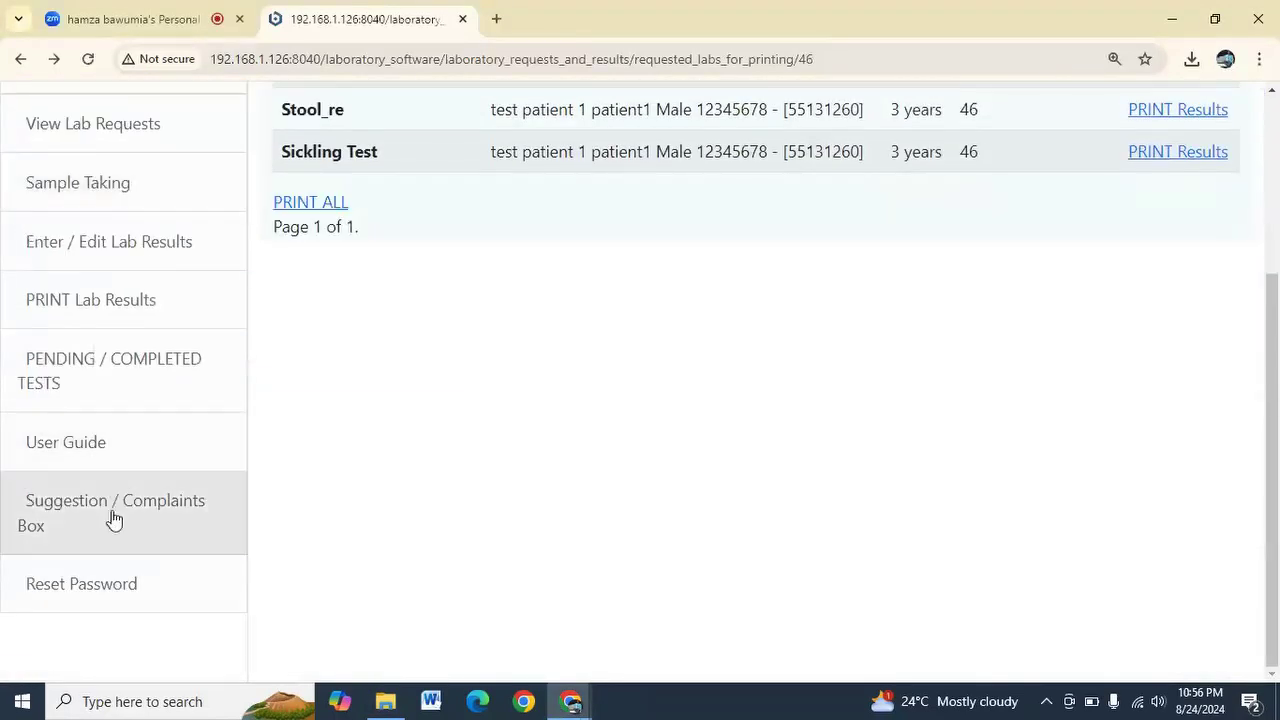
pyautogui.scroll(2, 533, 462)
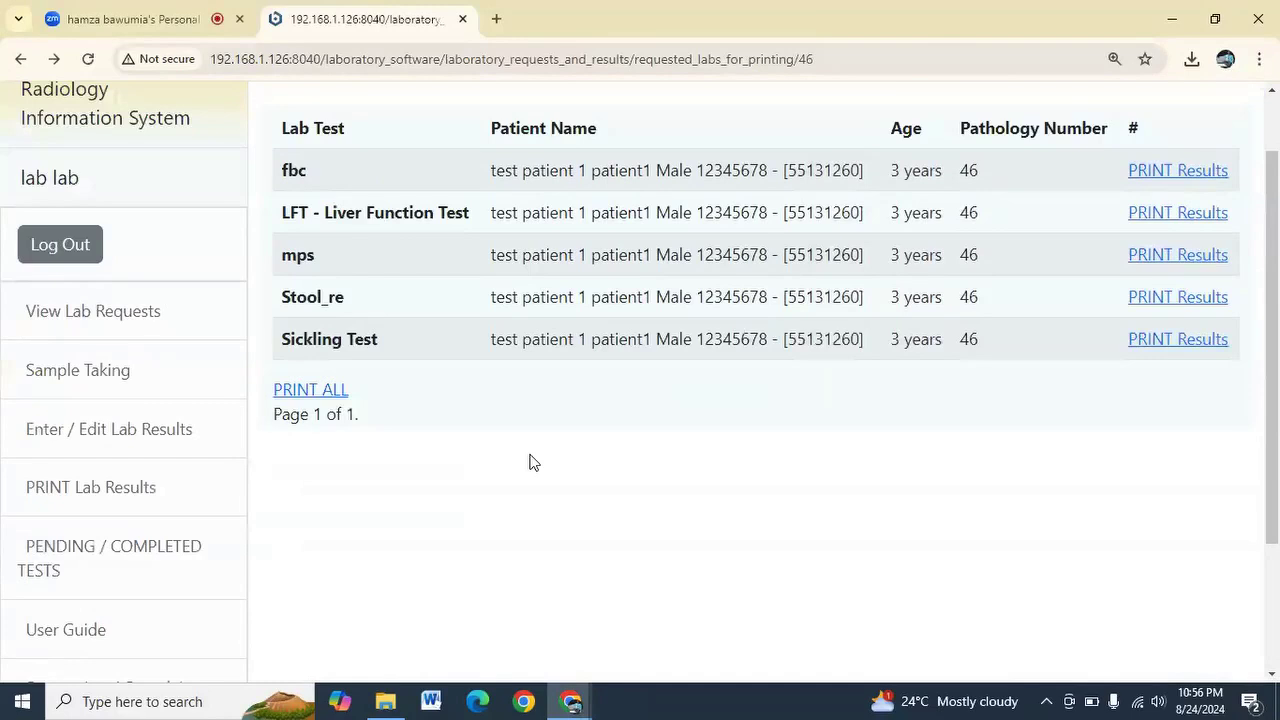
pyautogui.scroll(1, 533, 462)
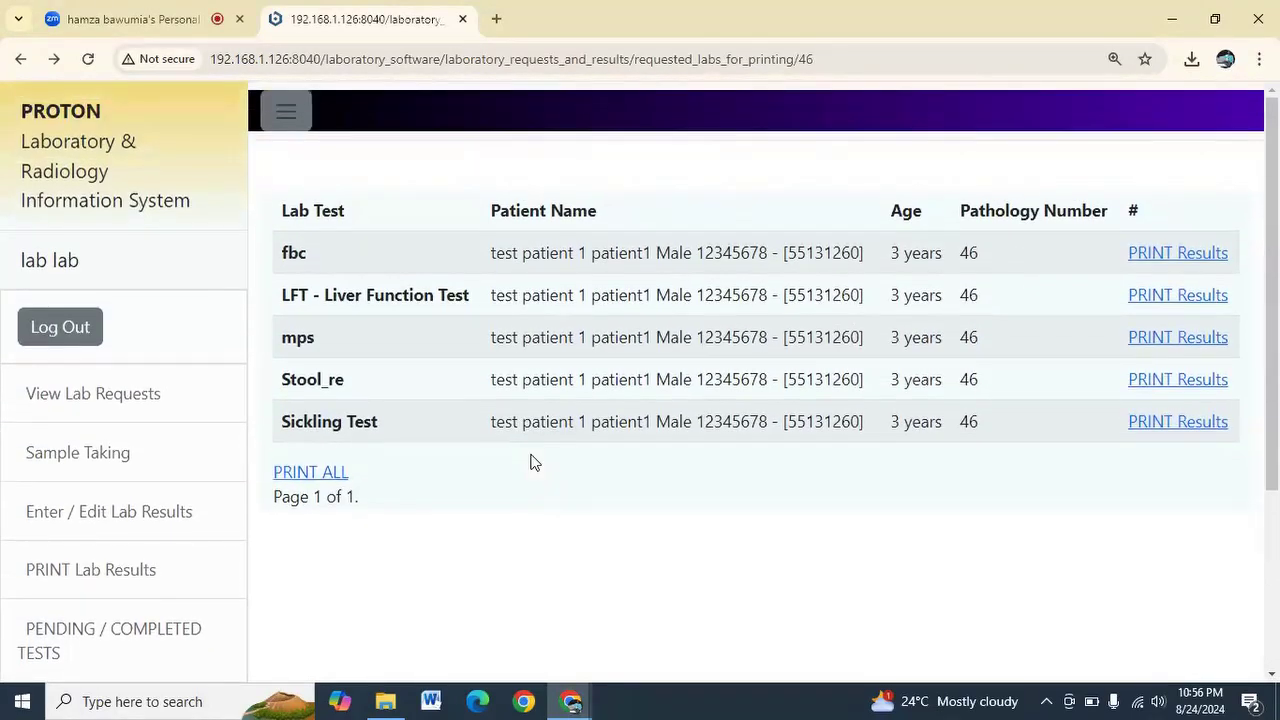
pyautogui.click(80, 343)
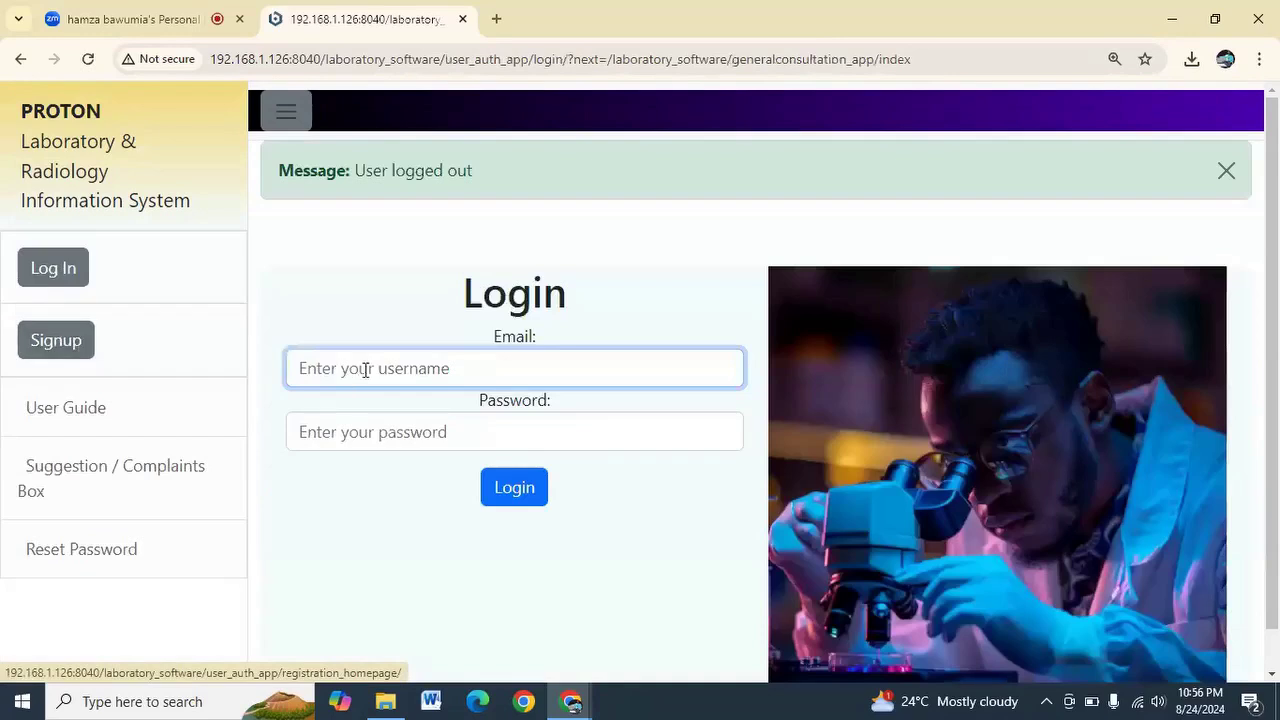
# Log in with the saved account and its password, dismissing the browser's password prompt
pyautogui.click(366, 368)
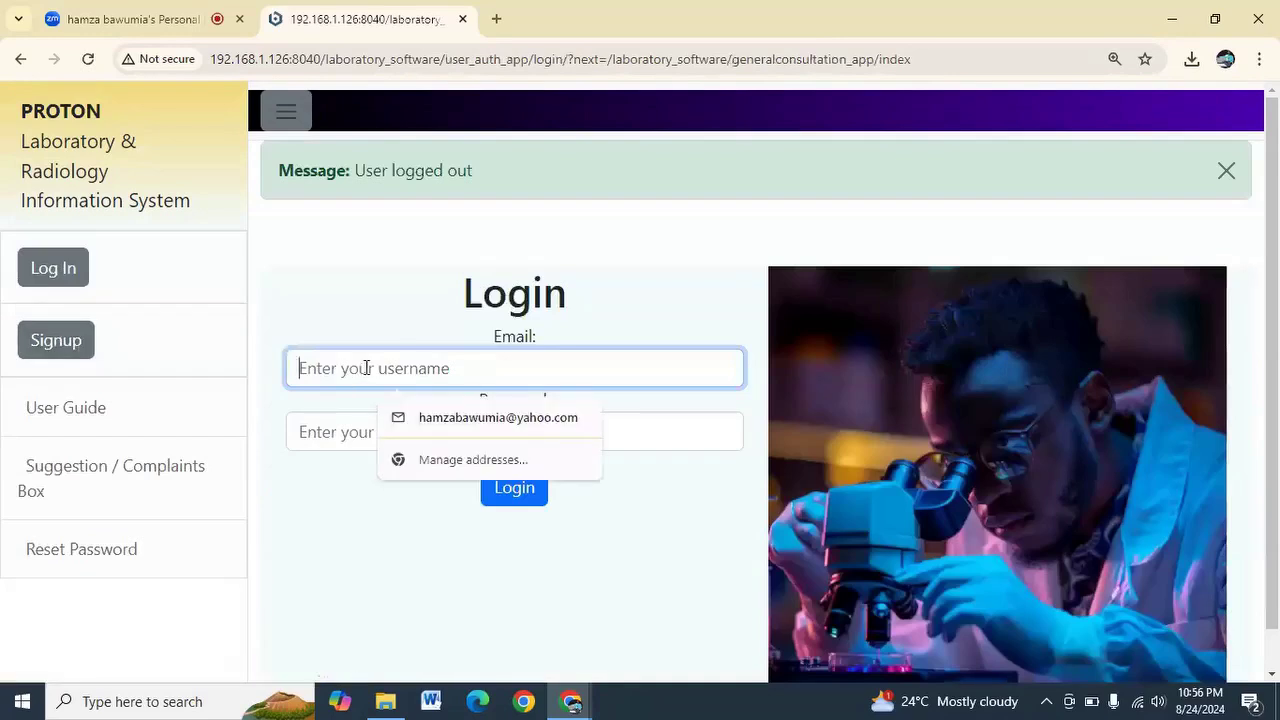
pyautogui.click(466, 420)
pyautogui.click(410, 432)
pyautogui.write('••••••••')
pyautogui.press('Return')
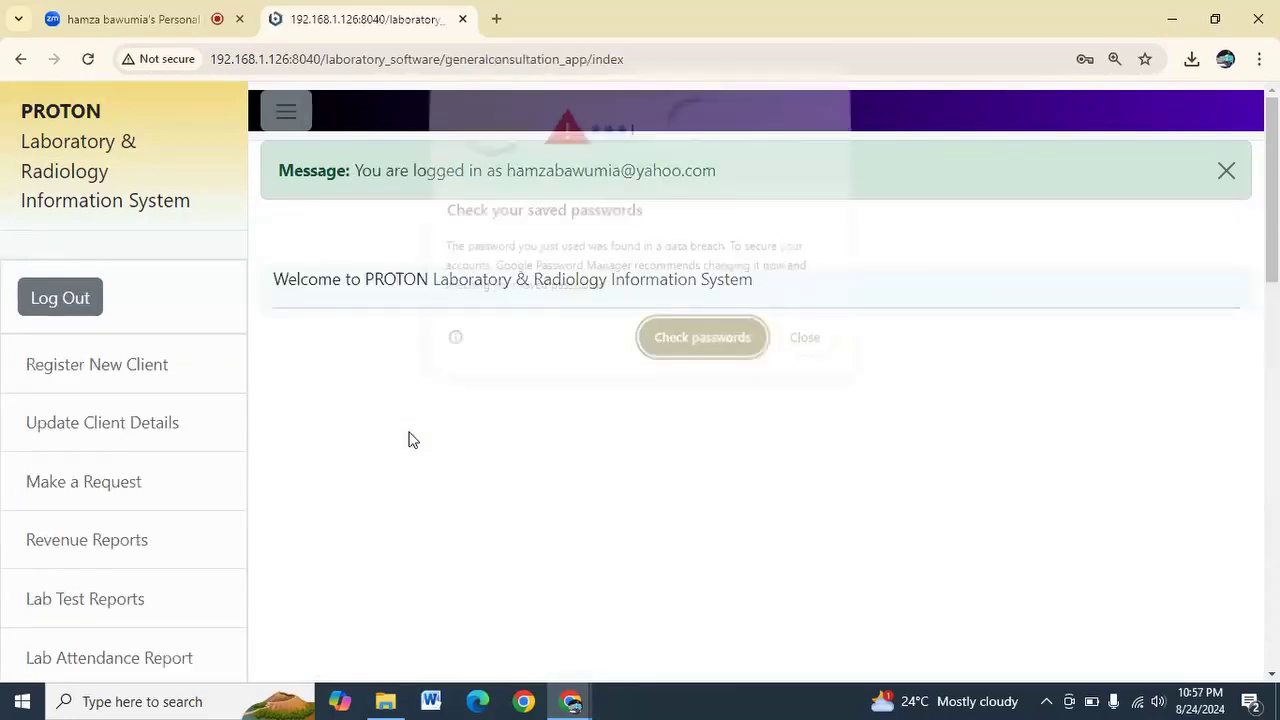
pyautogui.click(804, 357)
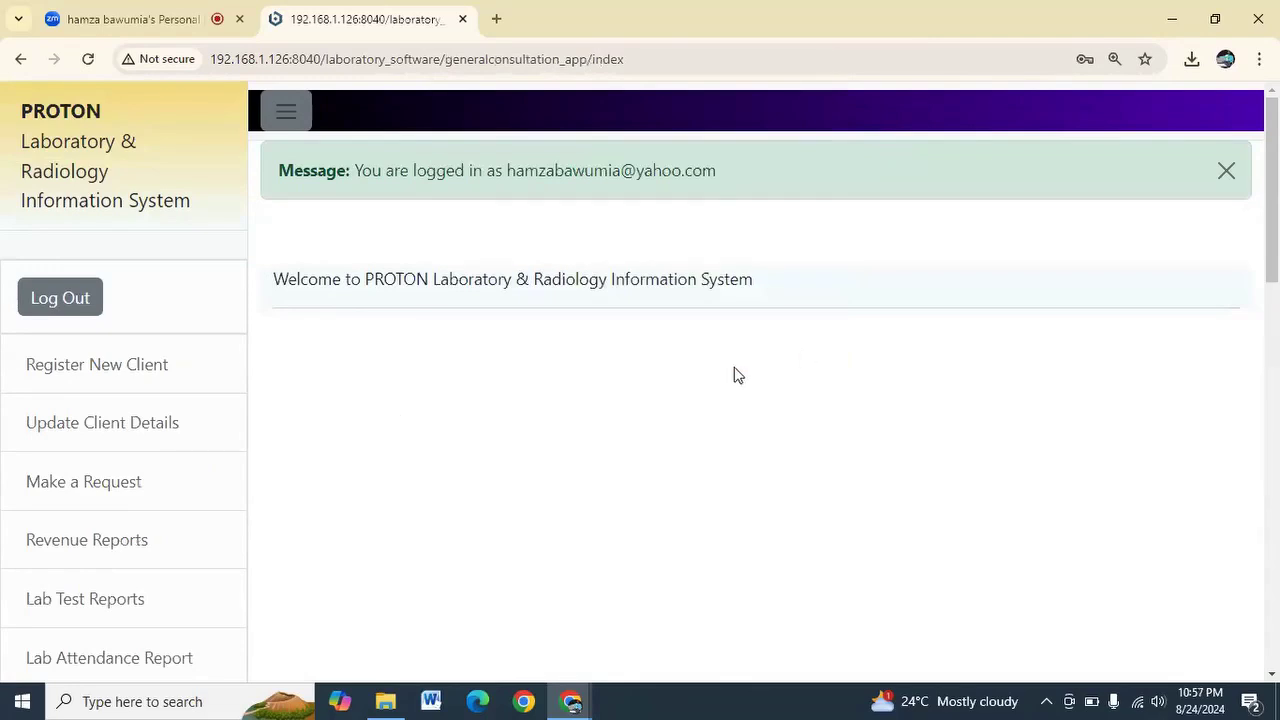
# Open the Lab Attendance Report from the sidebar, listing 40 client visits
pyautogui.scroll(-5, 177, 435)
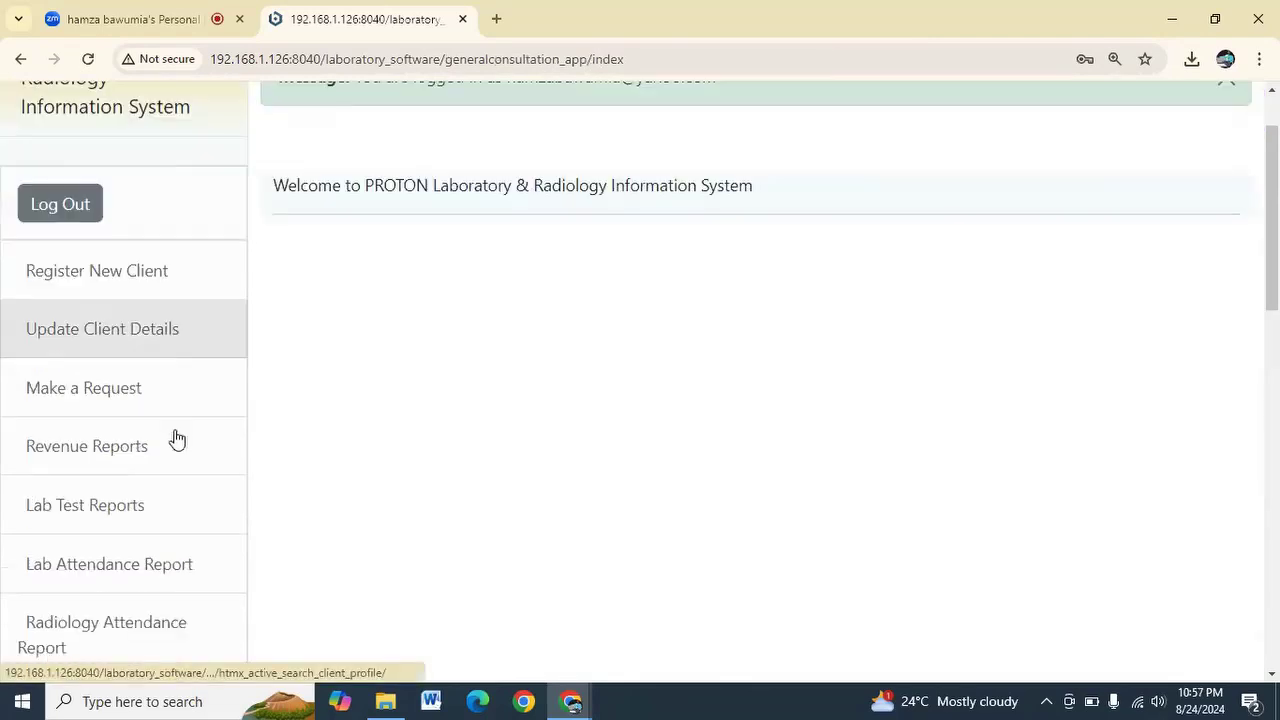
pyautogui.scroll(-7, 177, 440)
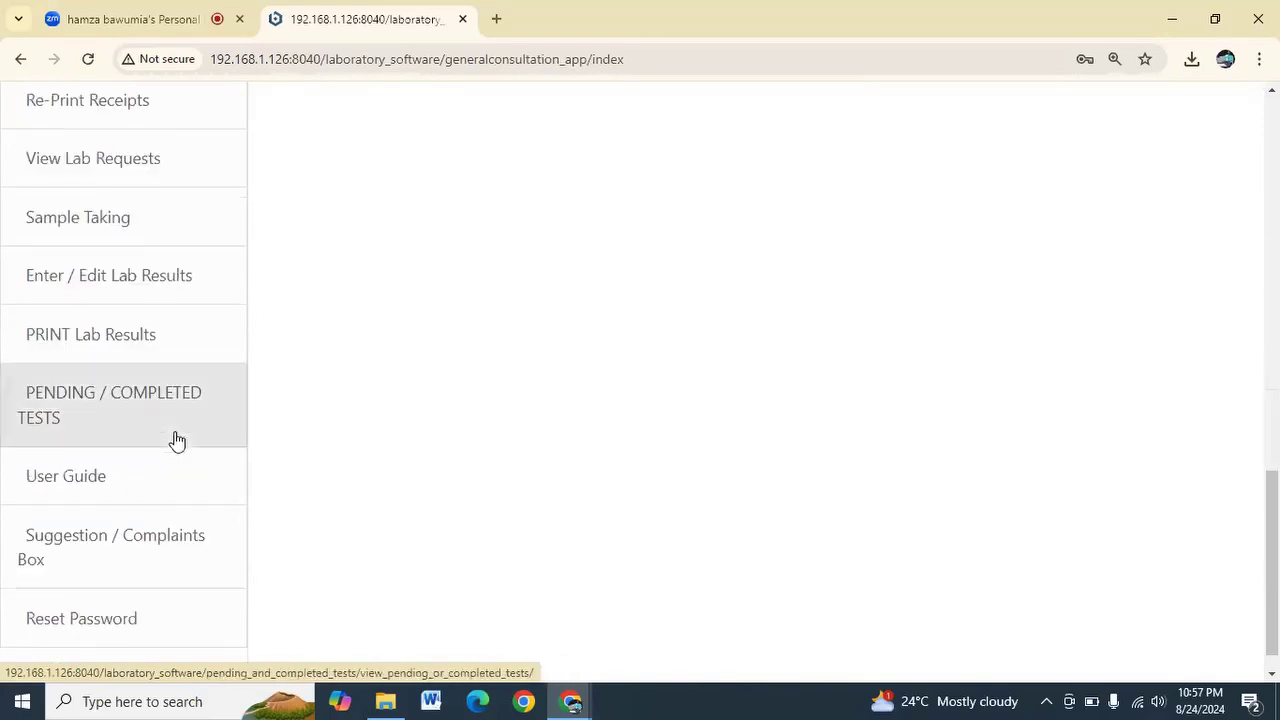
pyautogui.scroll(8, 177, 440)
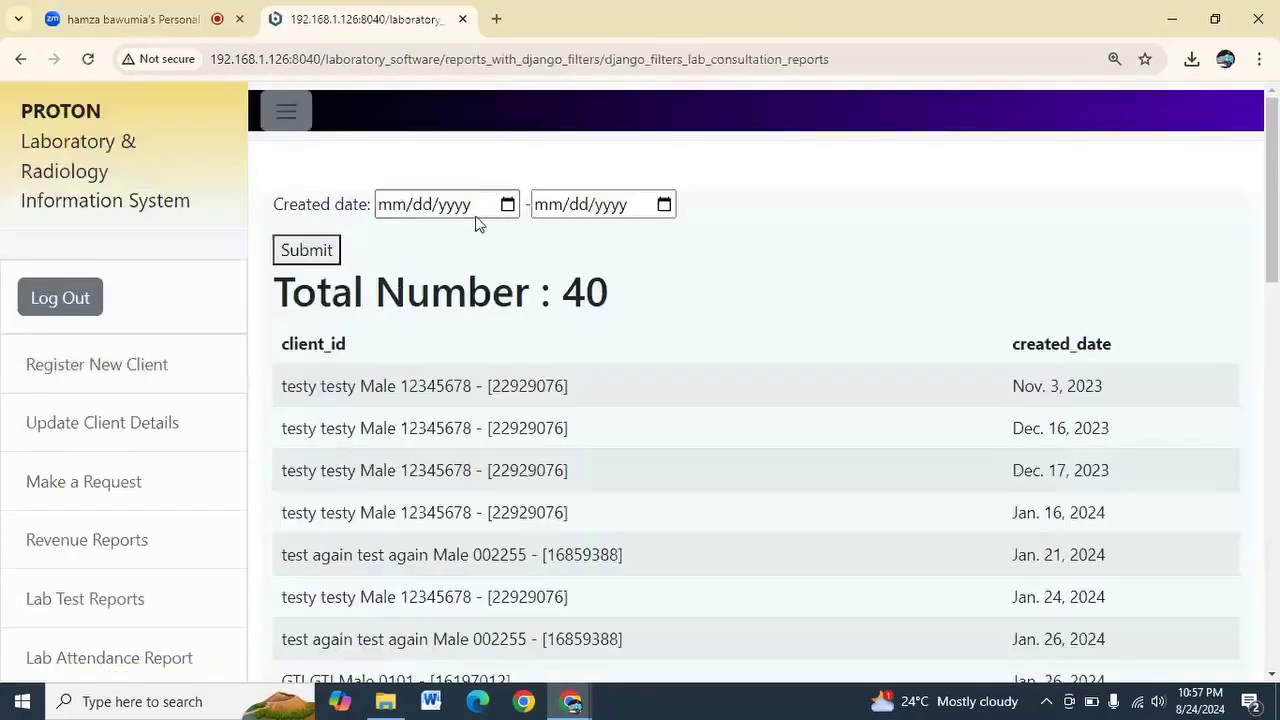
pyautogui.click(506, 205)
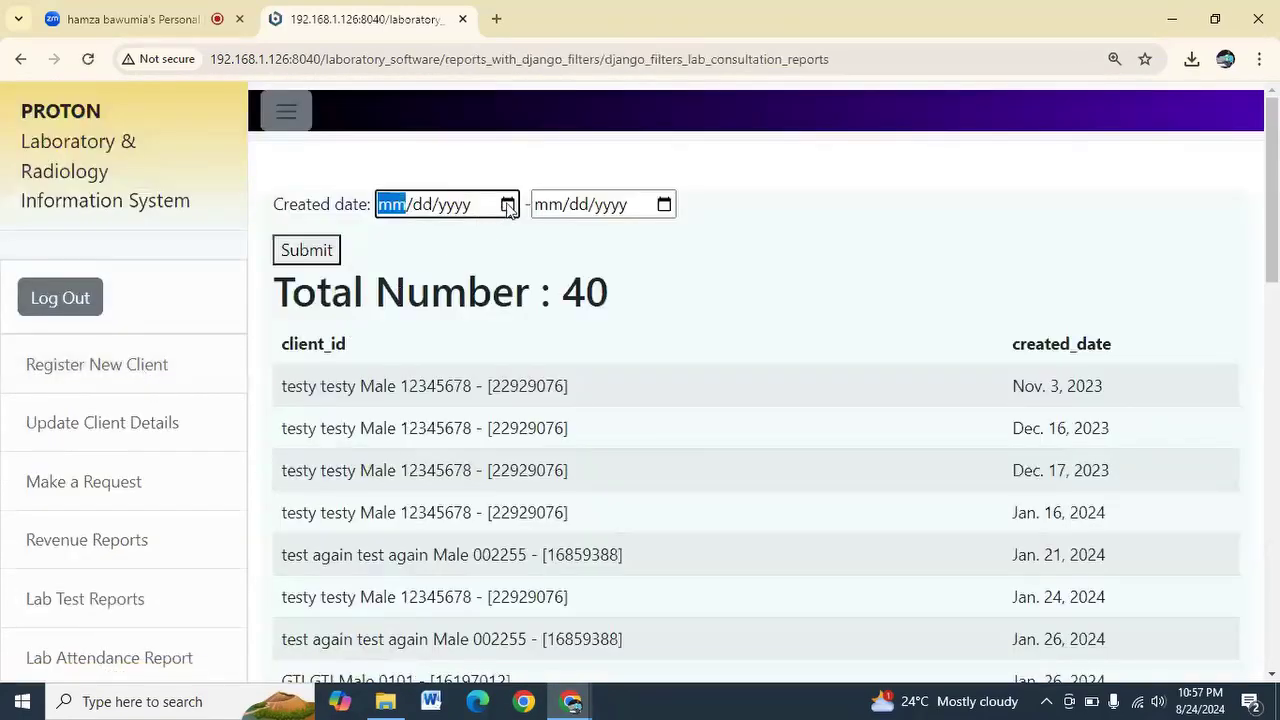
# Filter attendances to created dates 08/14/2024–08/21/2024 and submit, returning no records
pyautogui.click(508, 205)
pyautogui.click(478, 370)
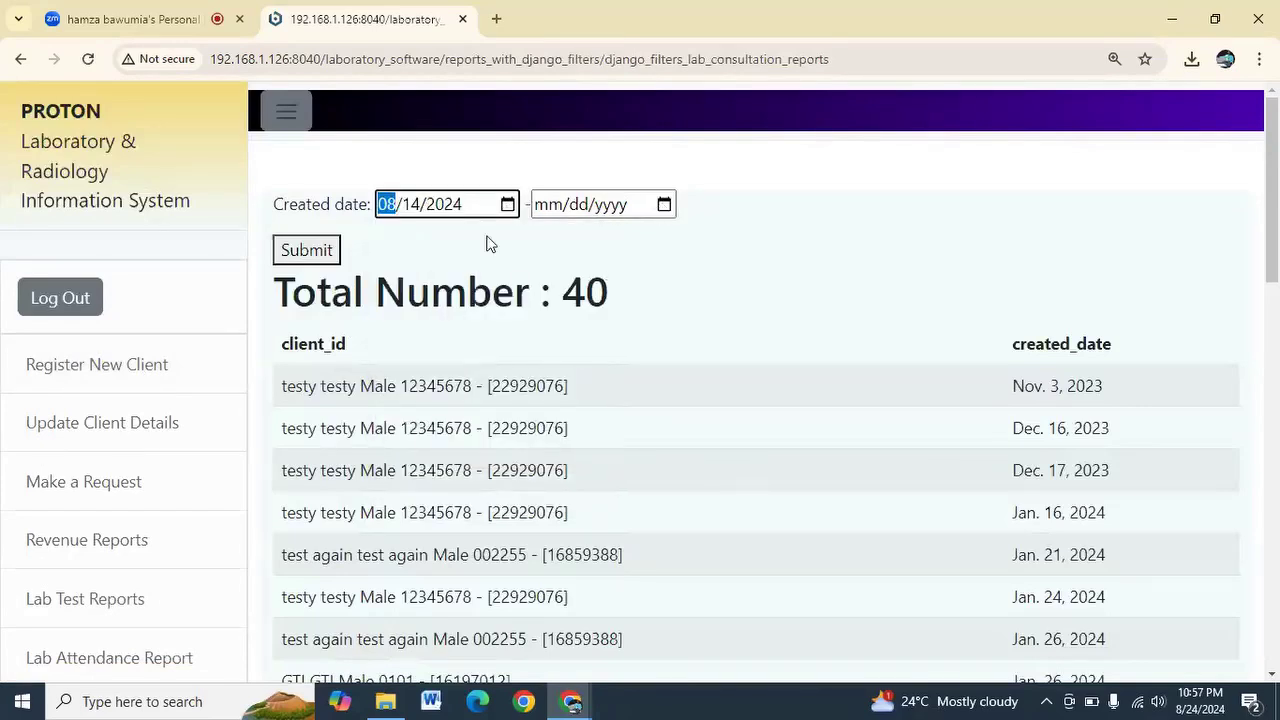
pyautogui.scroll(-3, 486, 400)
pyautogui.scroll(-2, 486, 400)
pyautogui.scroll(3, 486, 405)
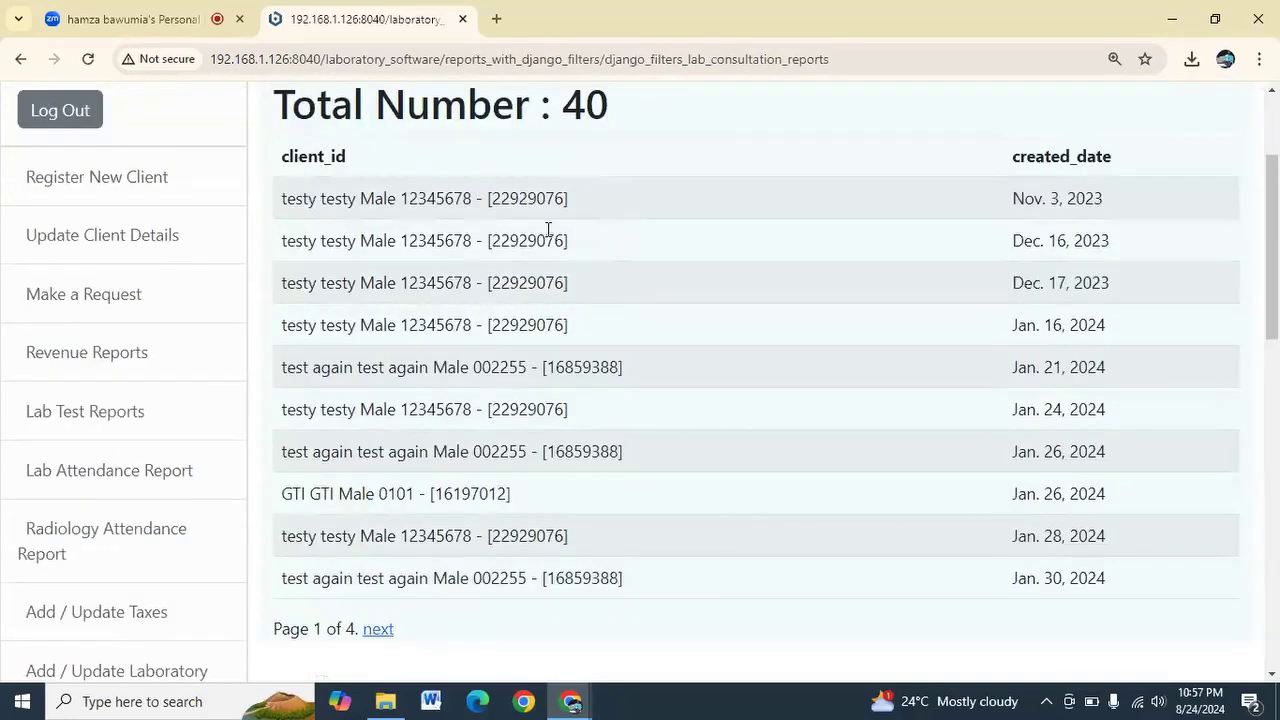
pyautogui.scroll(2, 549, 230)
pyautogui.scroll(-2, 486, 505)
pyautogui.scroll(2, 500, 171)
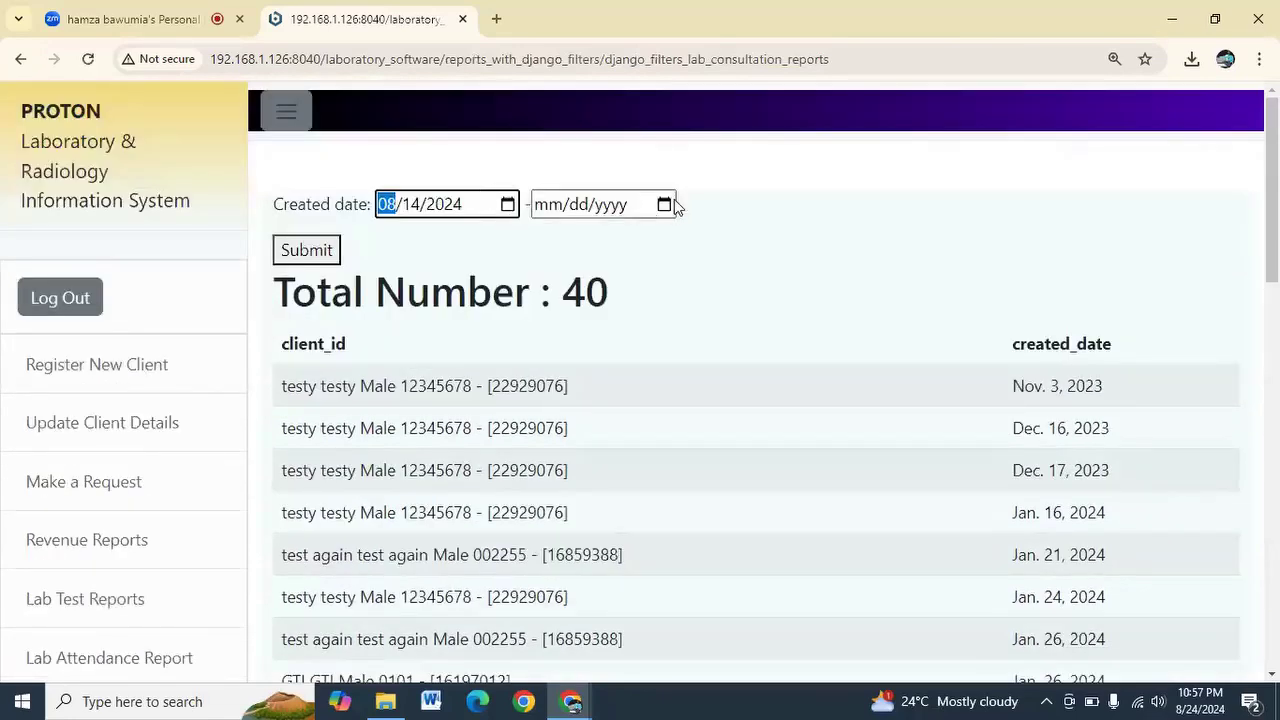
pyautogui.click(665, 205)
pyautogui.click(632, 389)
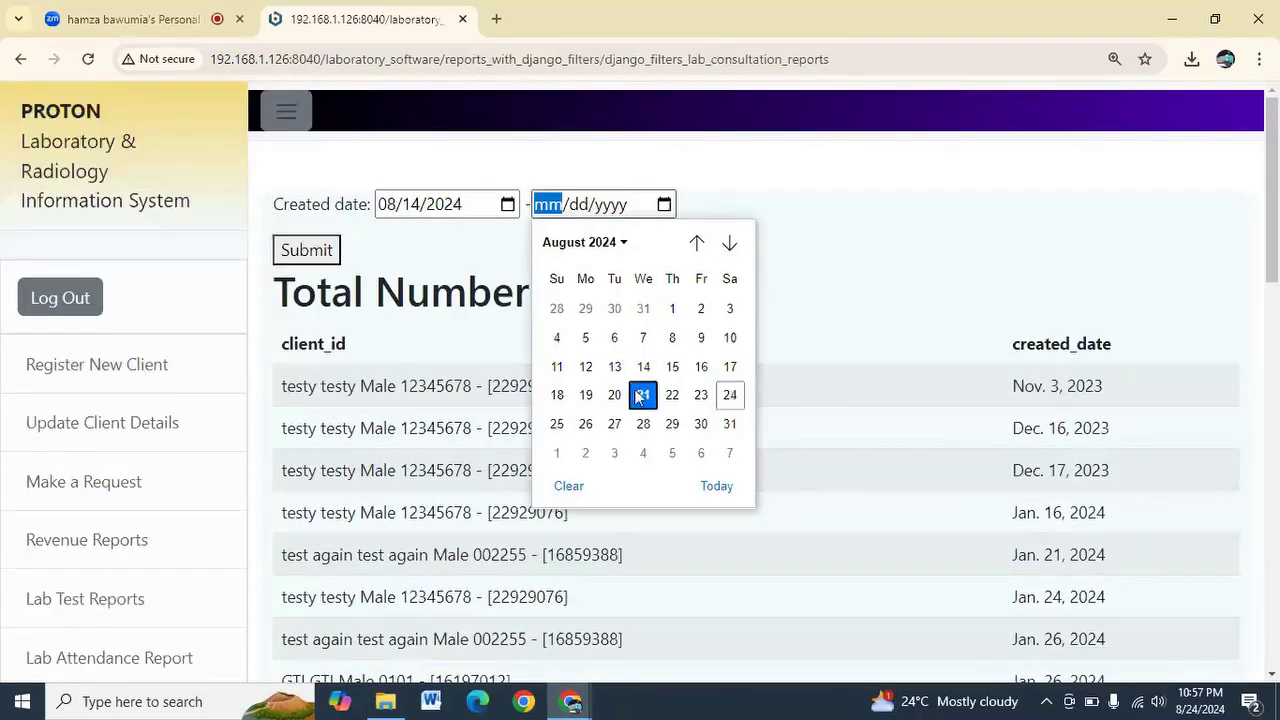
pyautogui.click(306, 250)
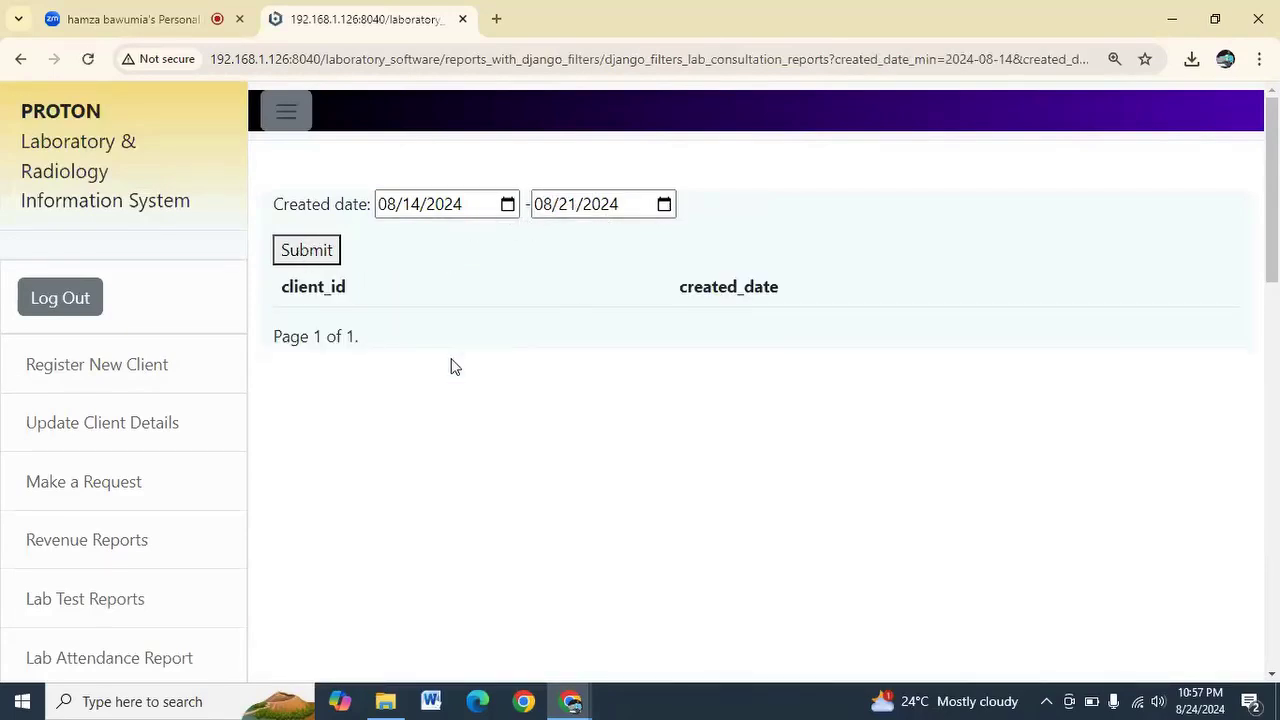
pyautogui.scroll(-2, 131, 469)
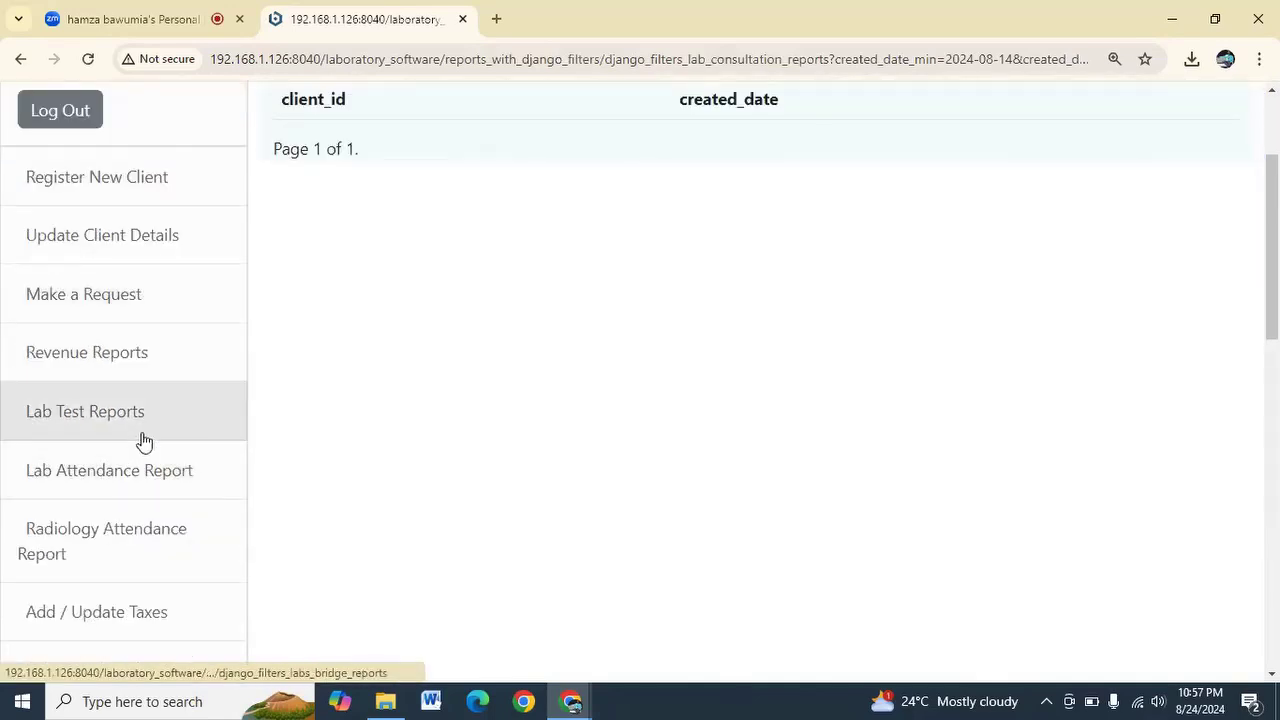
# Open the revenue report and check its total cash received figure
pyautogui.click(162, 347)
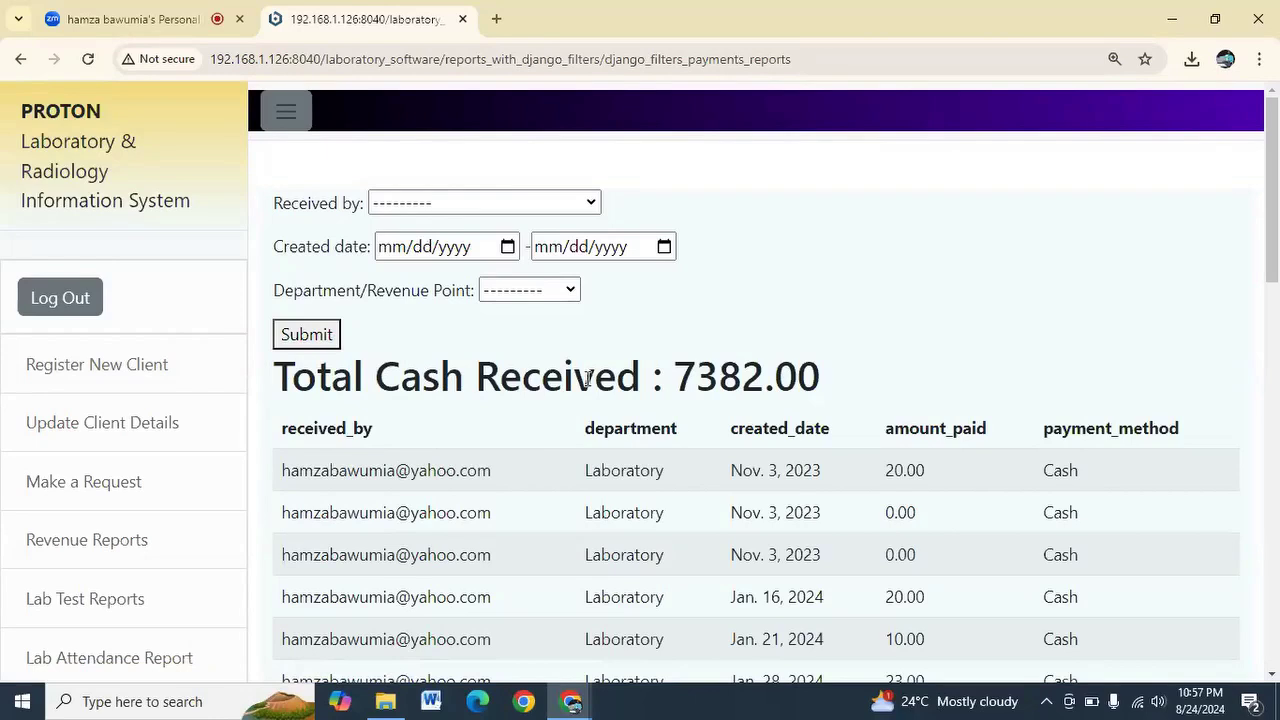
pyautogui.scroll(-2, 588, 378)
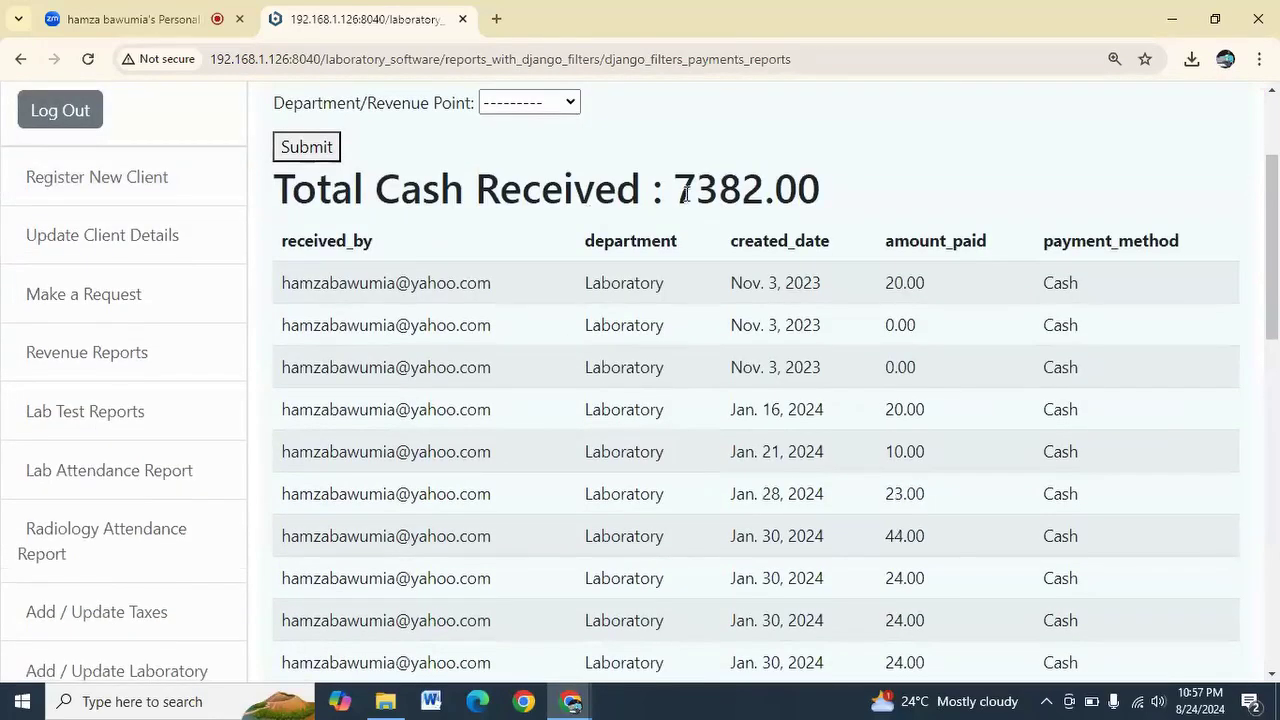
pyautogui.moveTo(686, 193); pyautogui.dragTo(824, 190)
pyautogui.scroll(2, 640, 250)
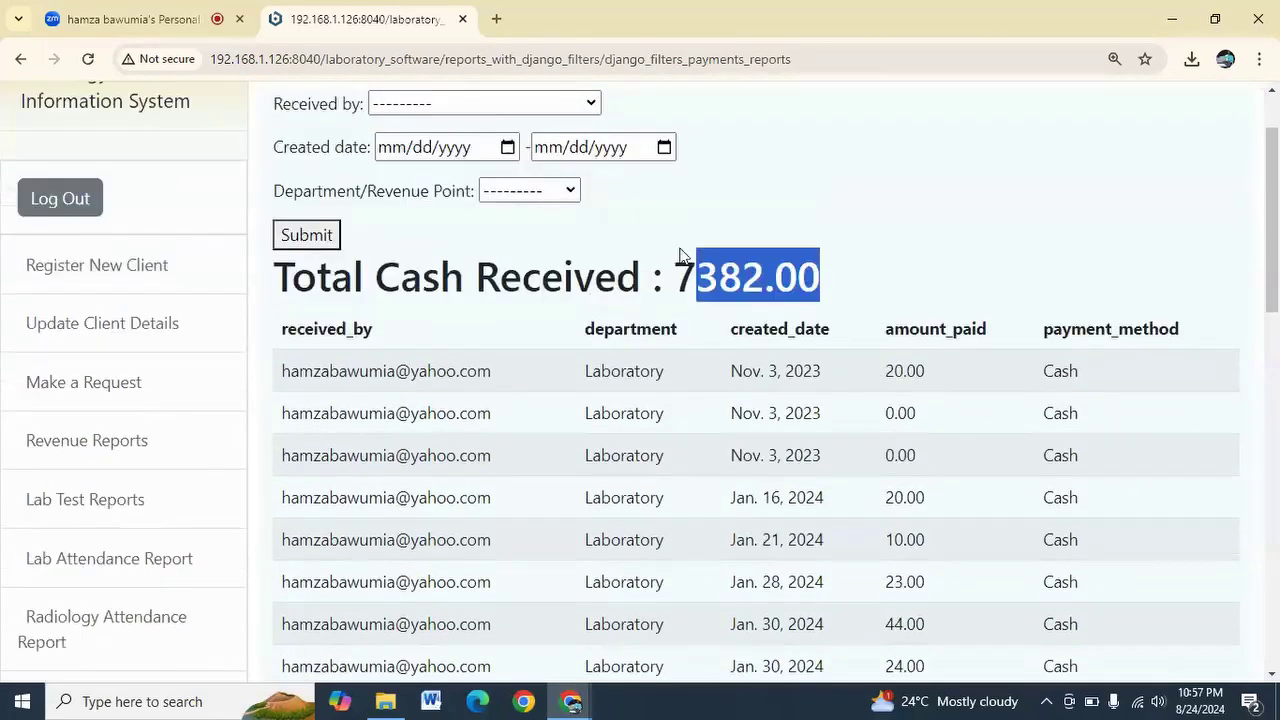
# Filter revenue to the first listed user and Radiology, showing a total of 1200
pyautogui.click(505, 211)
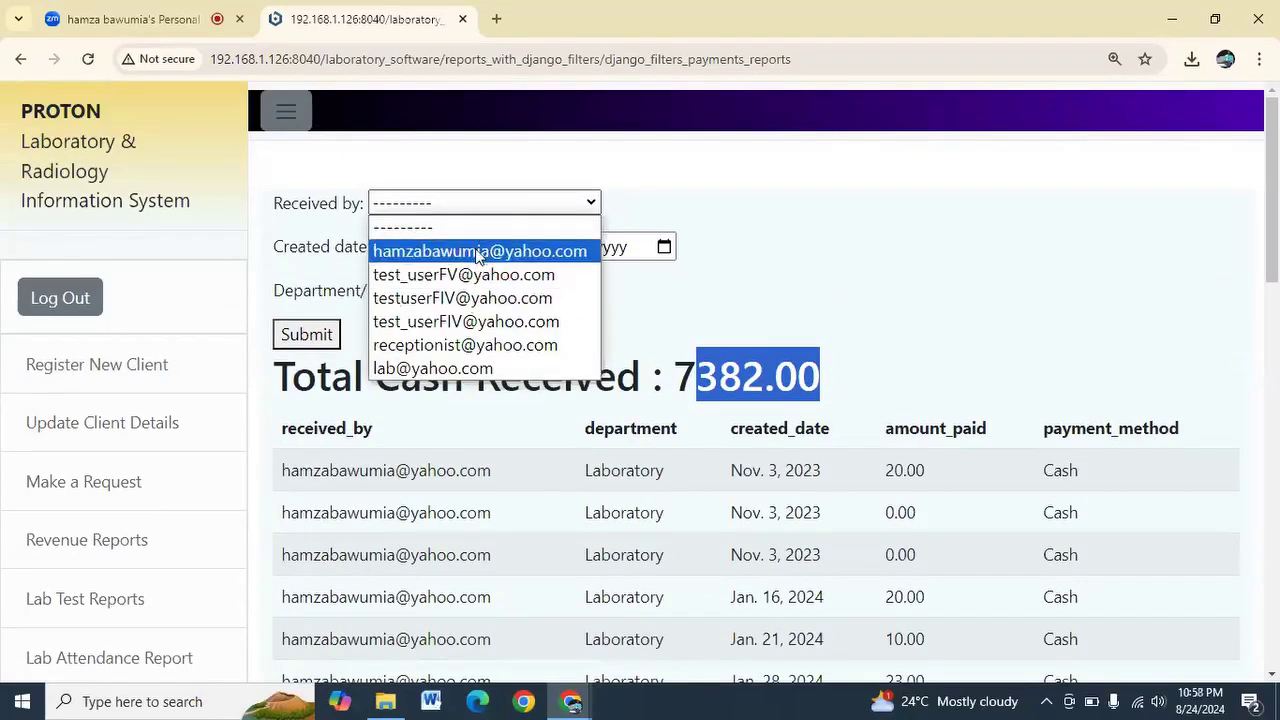
pyautogui.click(478, 252)
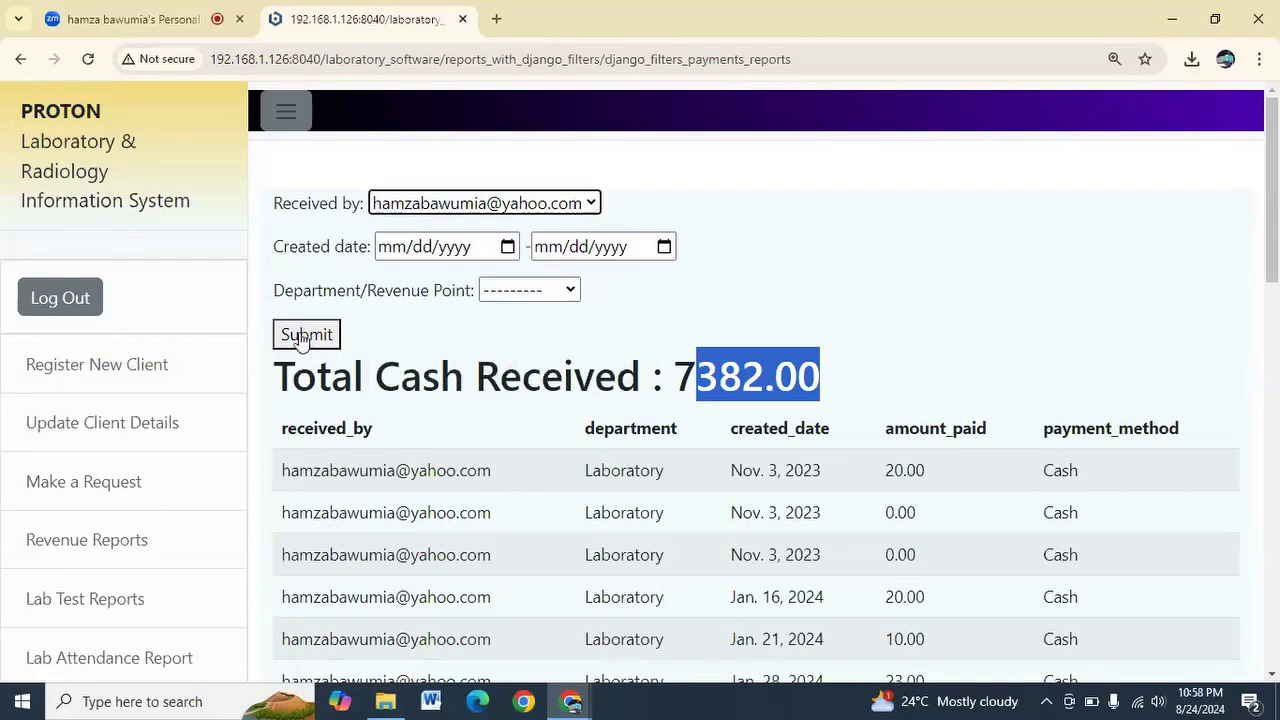
pyautogui.click(543, 290)
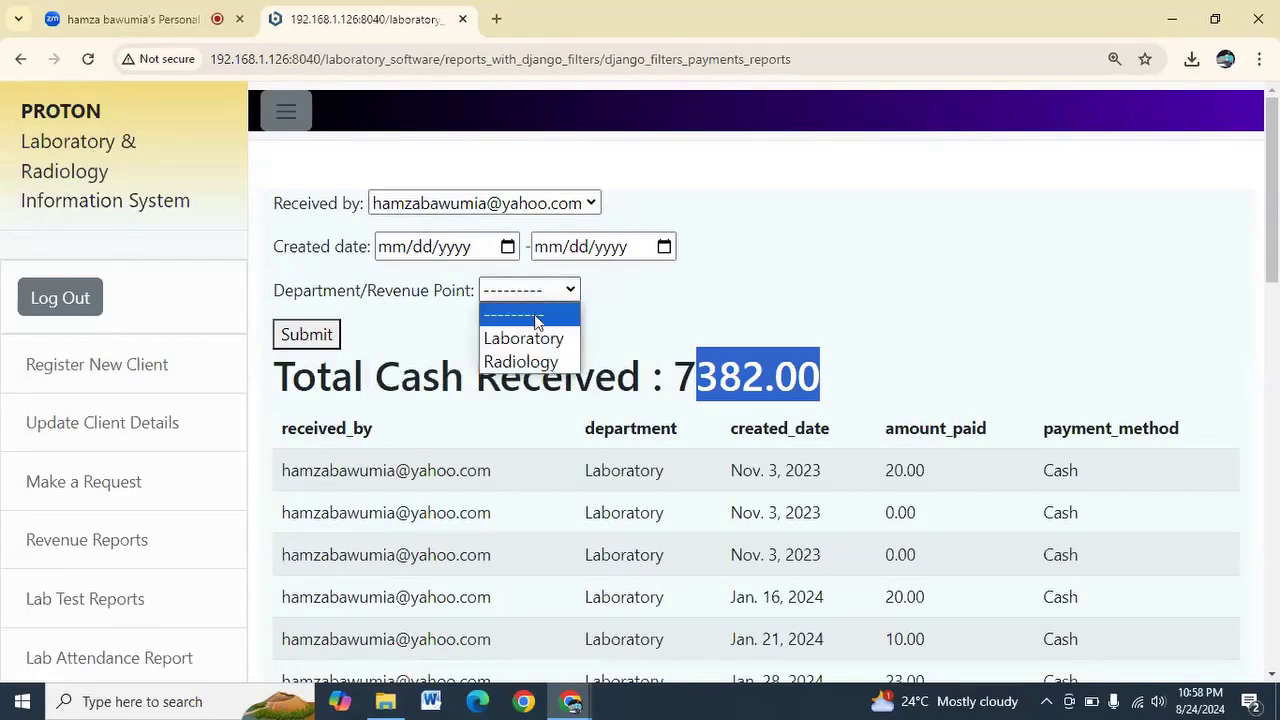
pyautogui.click(530, 341)
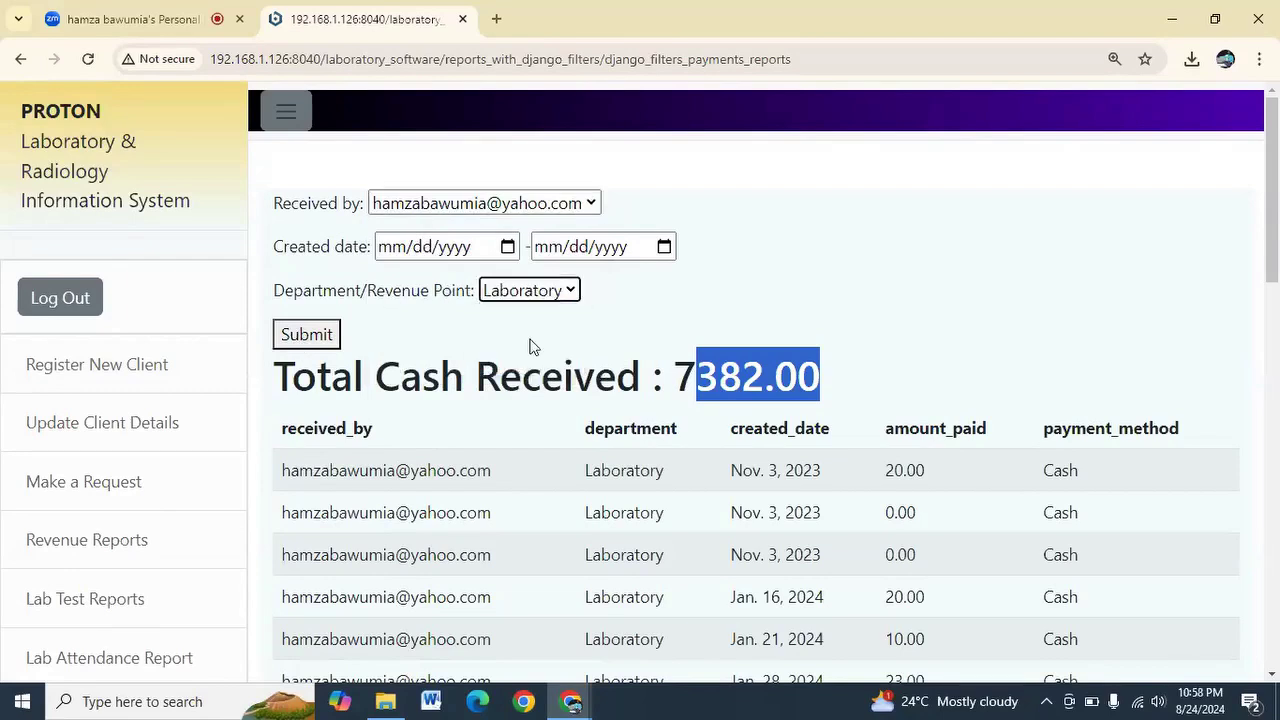
pyautogui.click(549, 293)
pyautogui.click(528, 362)
pyautogui.click(389, 267)
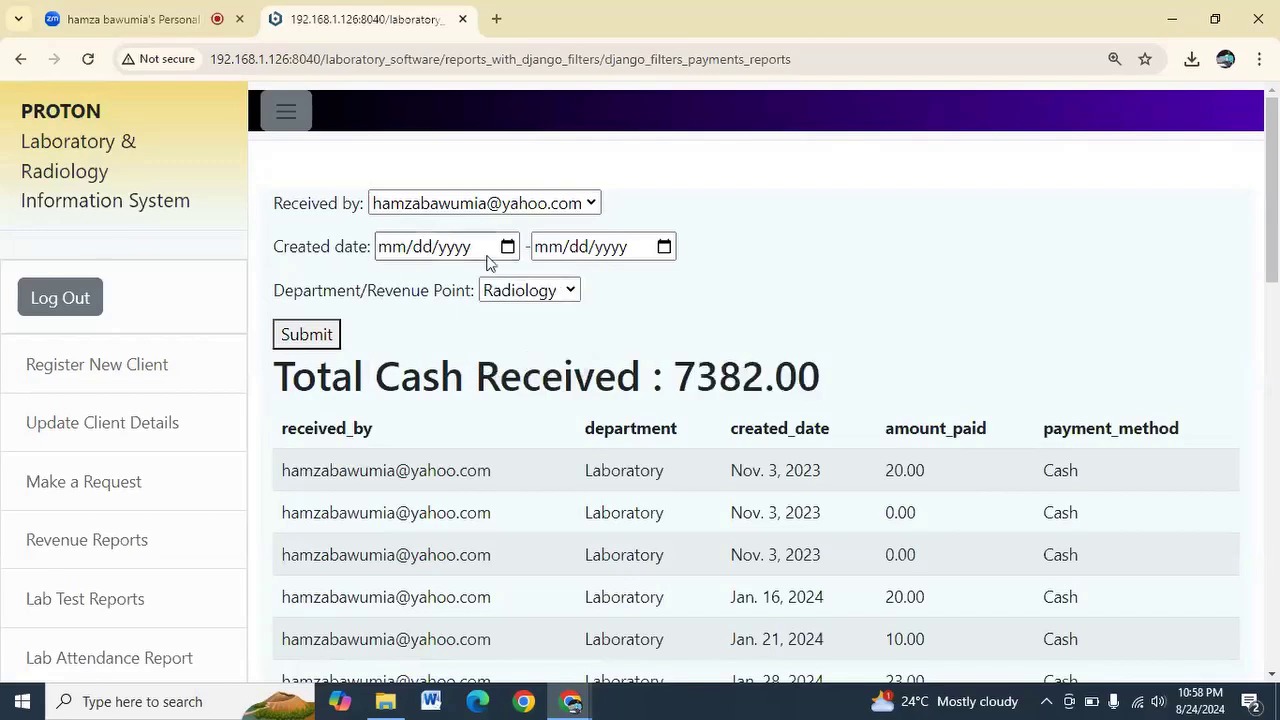
pyautogui.click(320, 338)
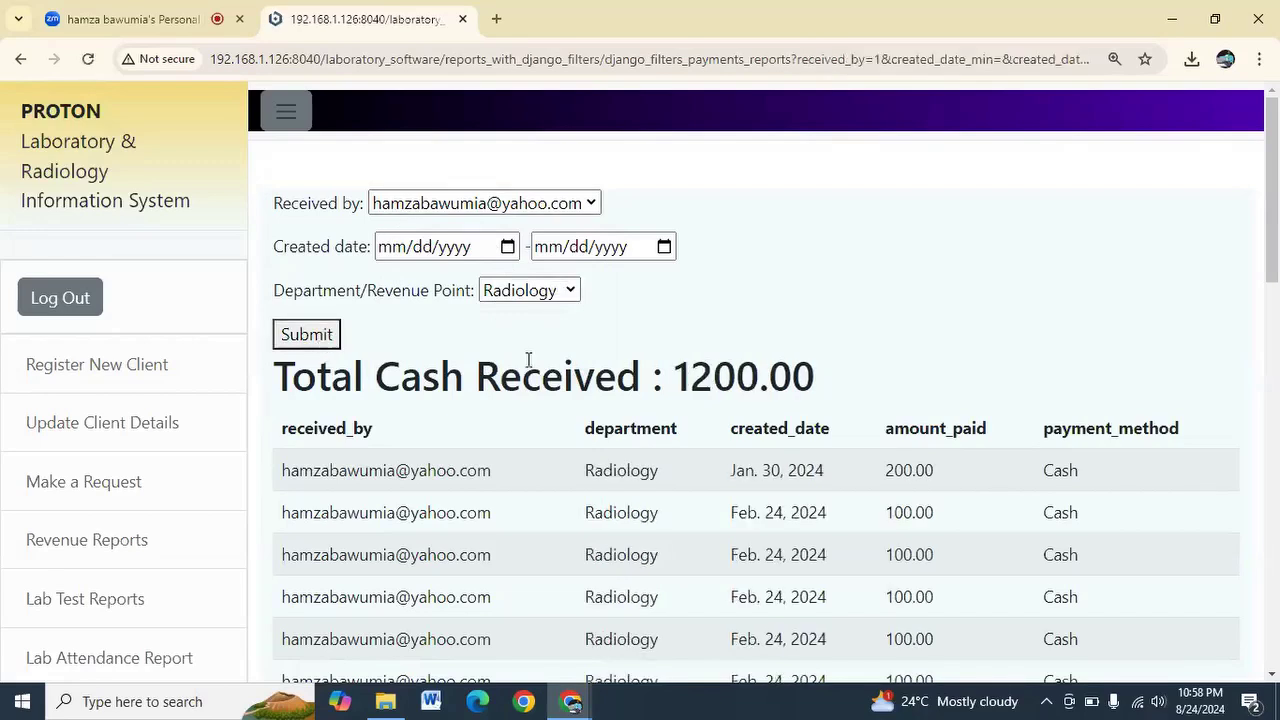
pyautogui.moveTo(679, 386); pyautogui.dragTo(751, 377)
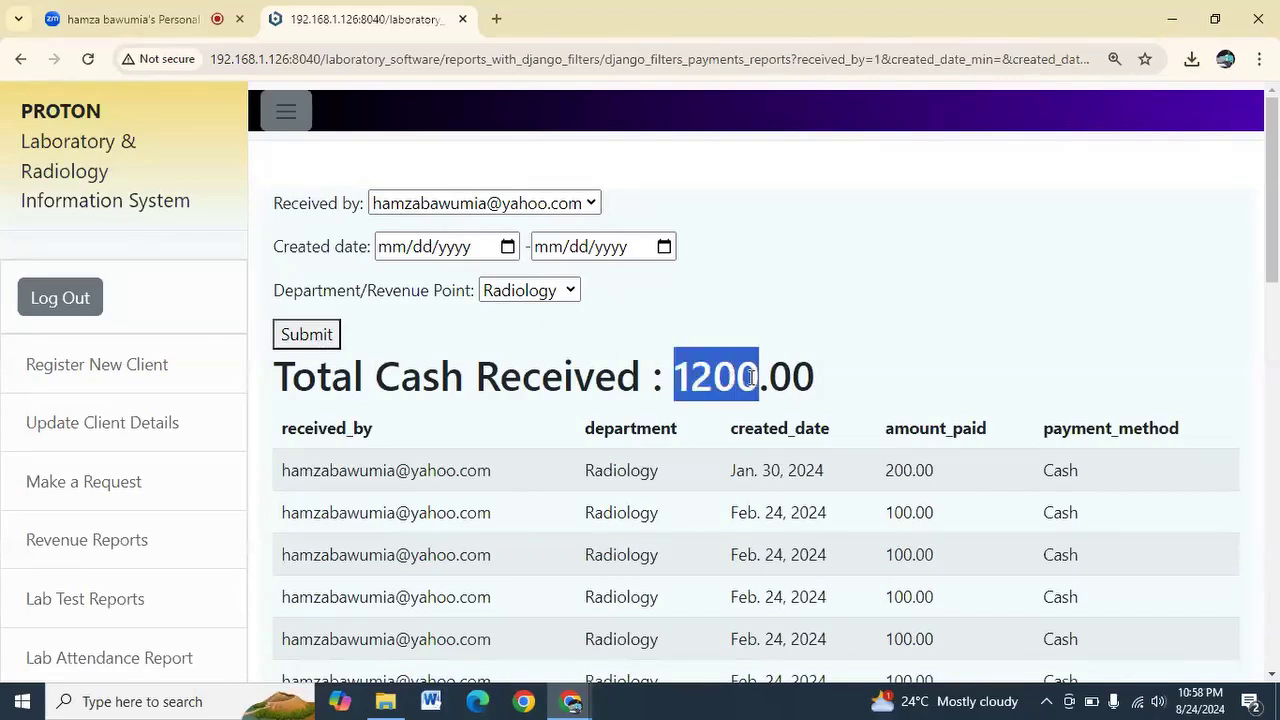
# Switch the department to Laboratory, showing a revenue total of 6091.00
pyautogui.click(563, 290)
pyautogui.click(526, 337)
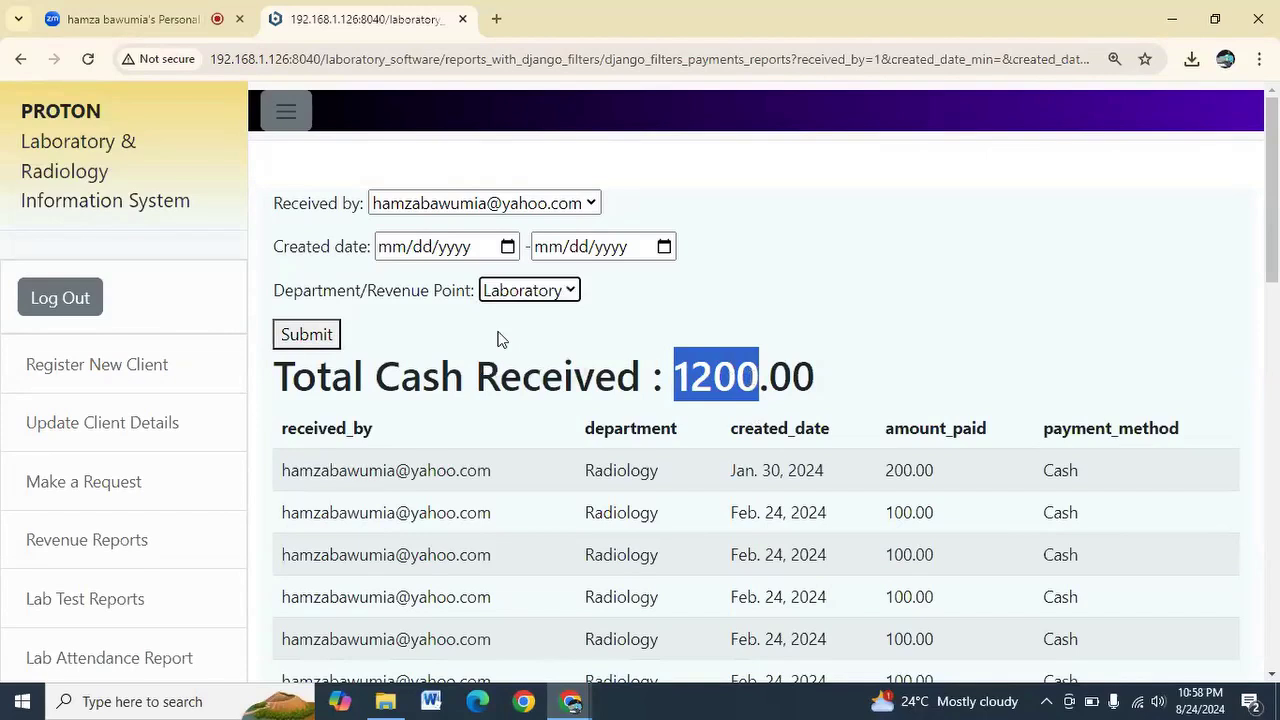
pyautogui.click(318, 339)
pyautogui.moveTo(679, 363); pyautogui.dragTo(816, 370)
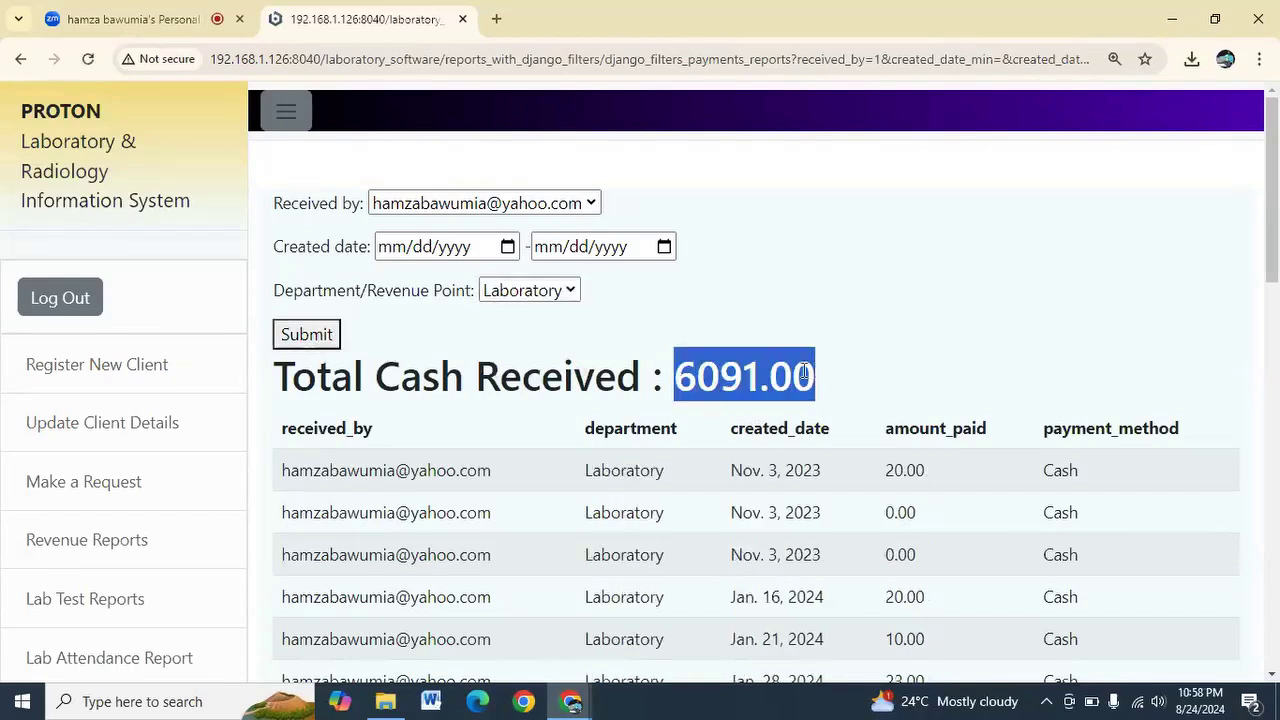
pyautogui.click(280, 250)
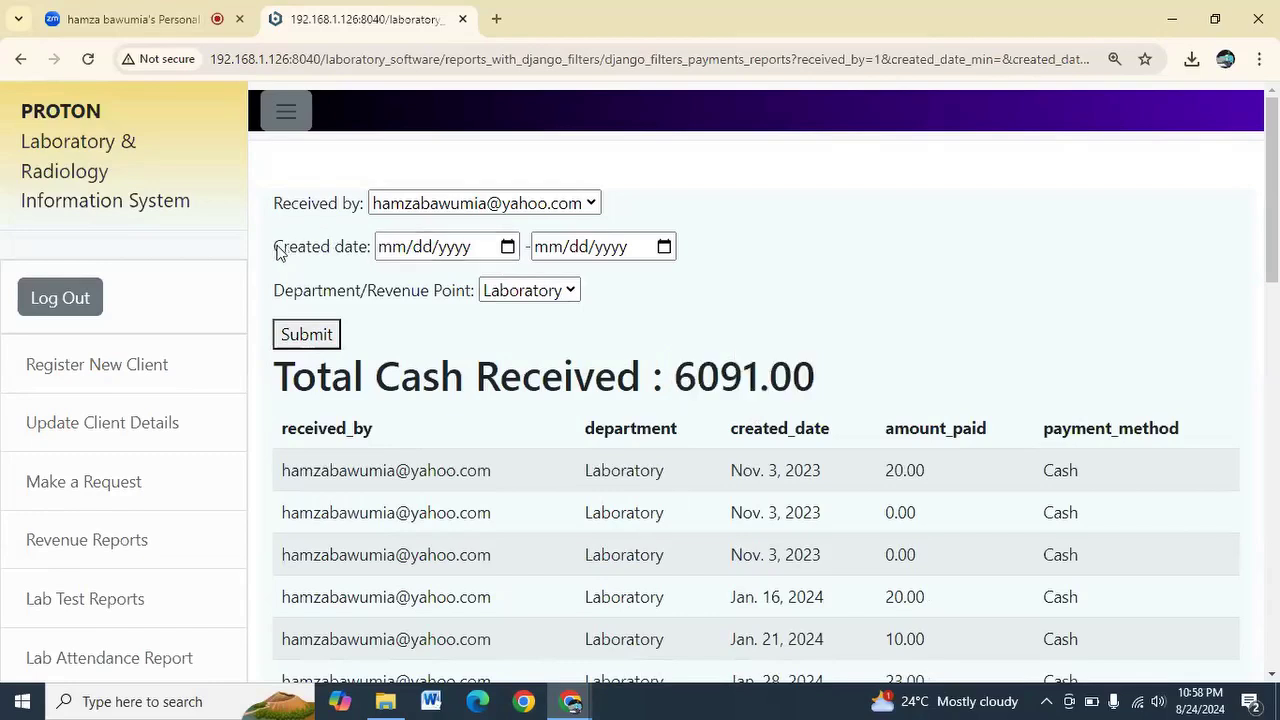
pyautogui.moveTo(314, 253)
pyautogui.mouseDown()
pyautogui.moveTo(391, 263)
pyautogui.moveTo(694, 249)
pyautogui.moveTo(258, 243)
pyautogui.moveTo(295, 250)
pyautogui.mouseUp()
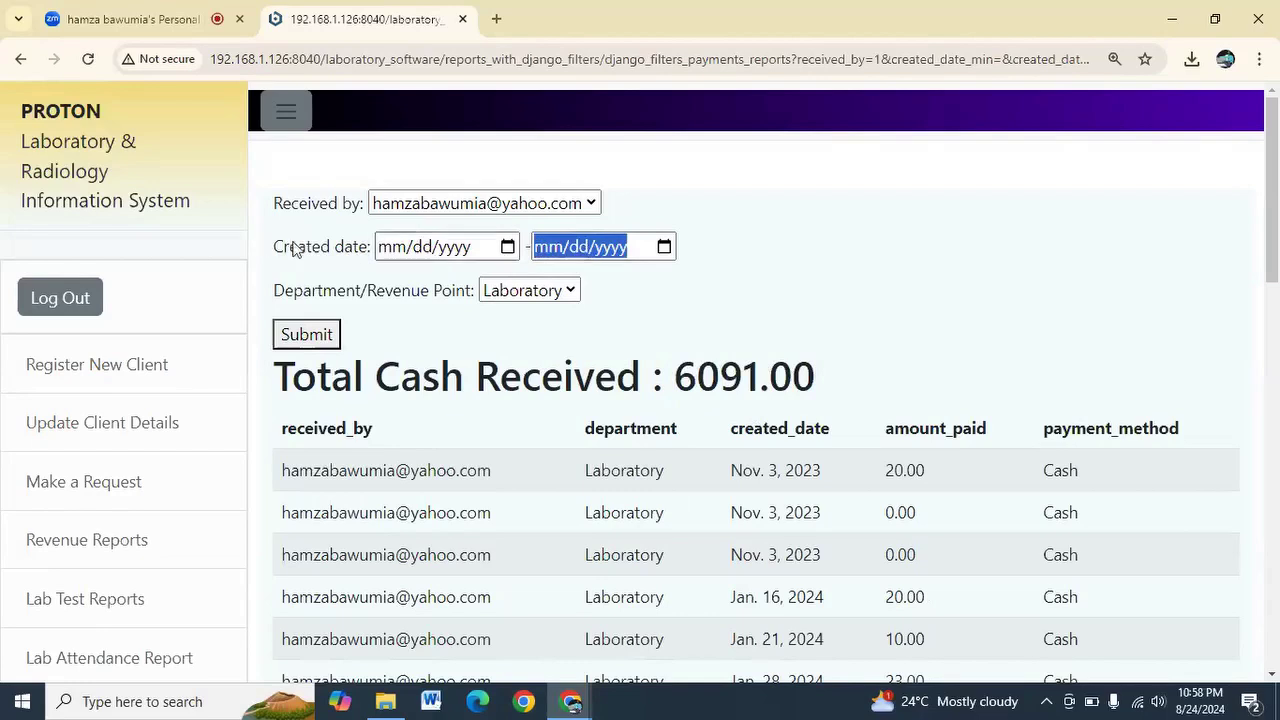
# Set the created date range to 01/29/2024–08/24/2024 and submit
pyautogui.click(373, 246)
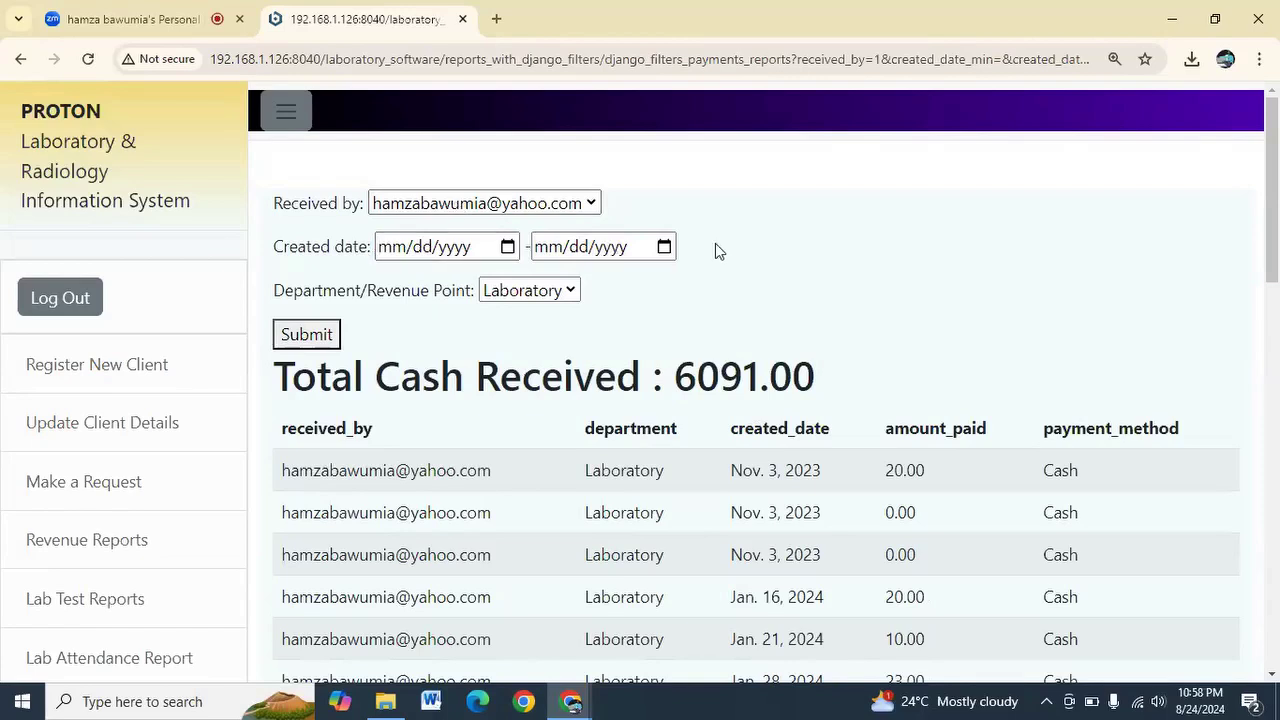
pyautogui.click(508, 247)
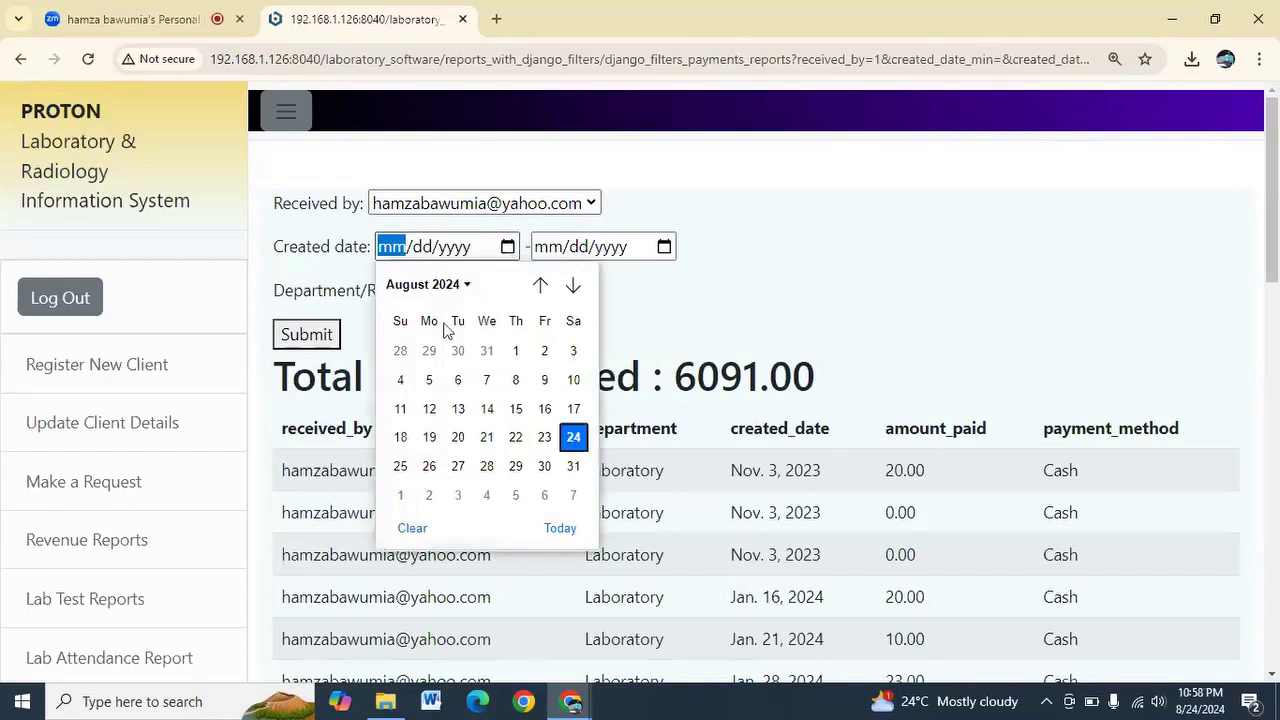
pyautogui.click(429, 350)
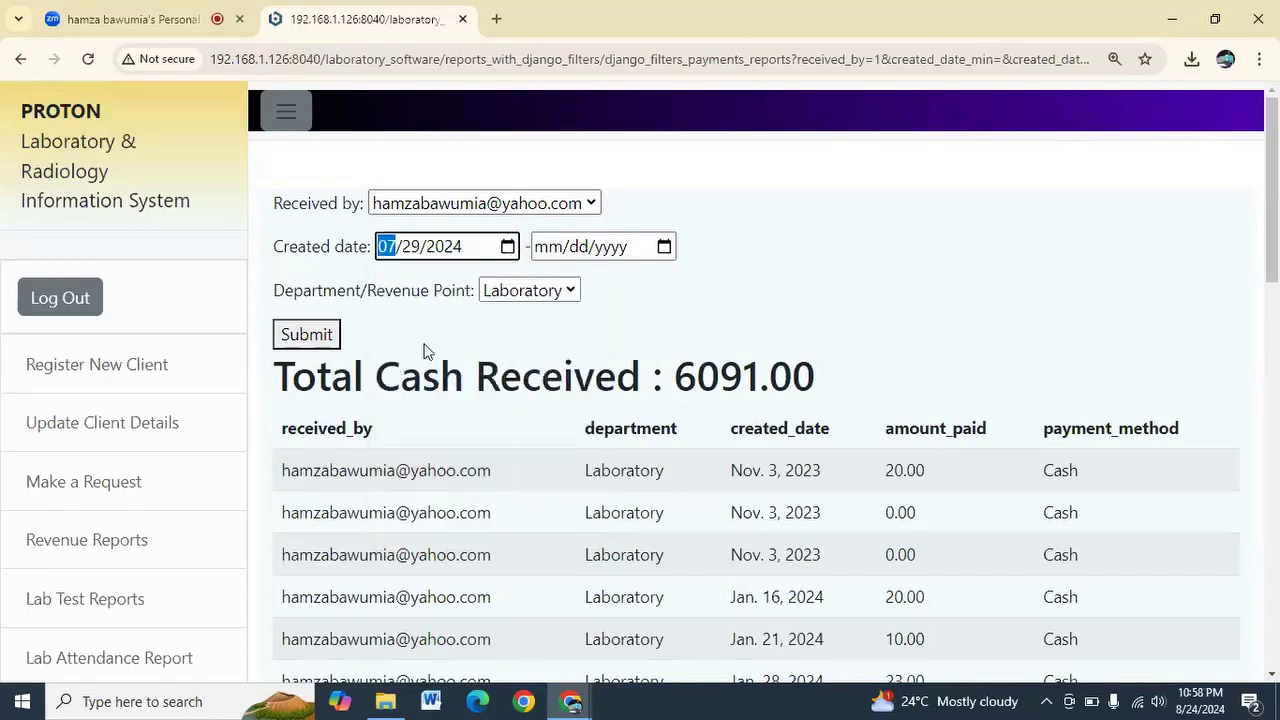
pyautogui.click(508, 247)
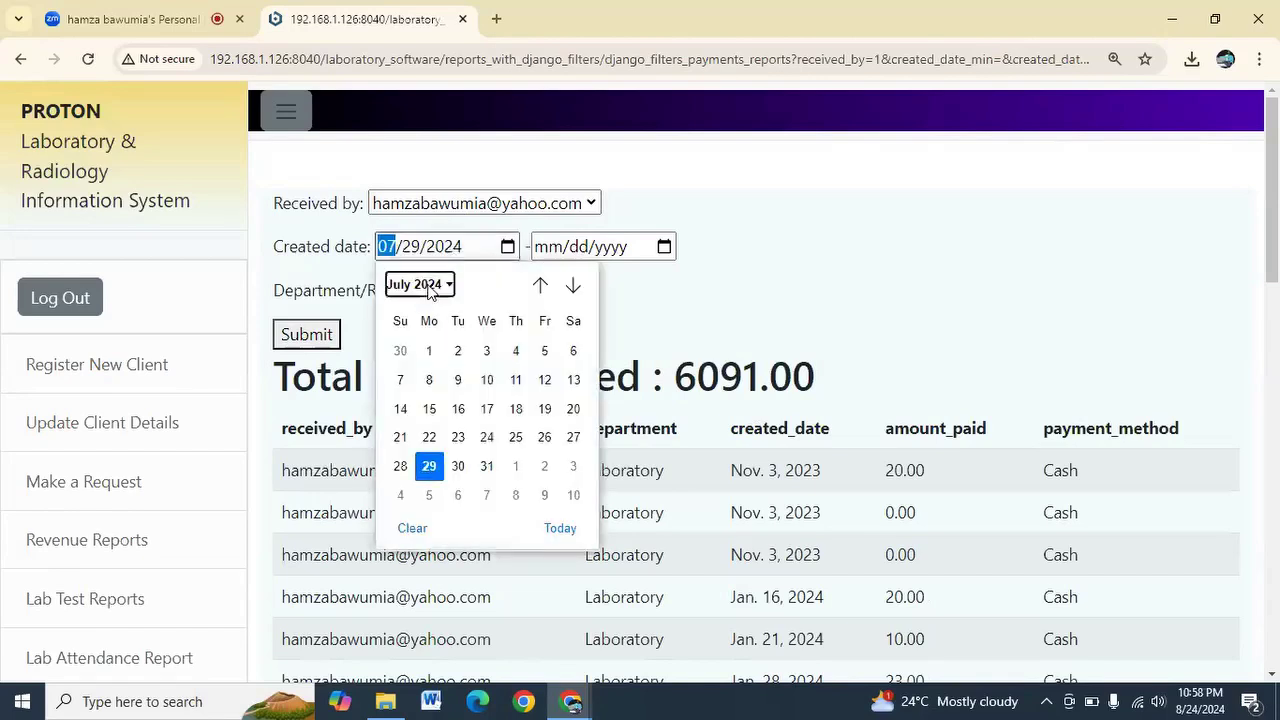
pyautogui.click(420, 284)
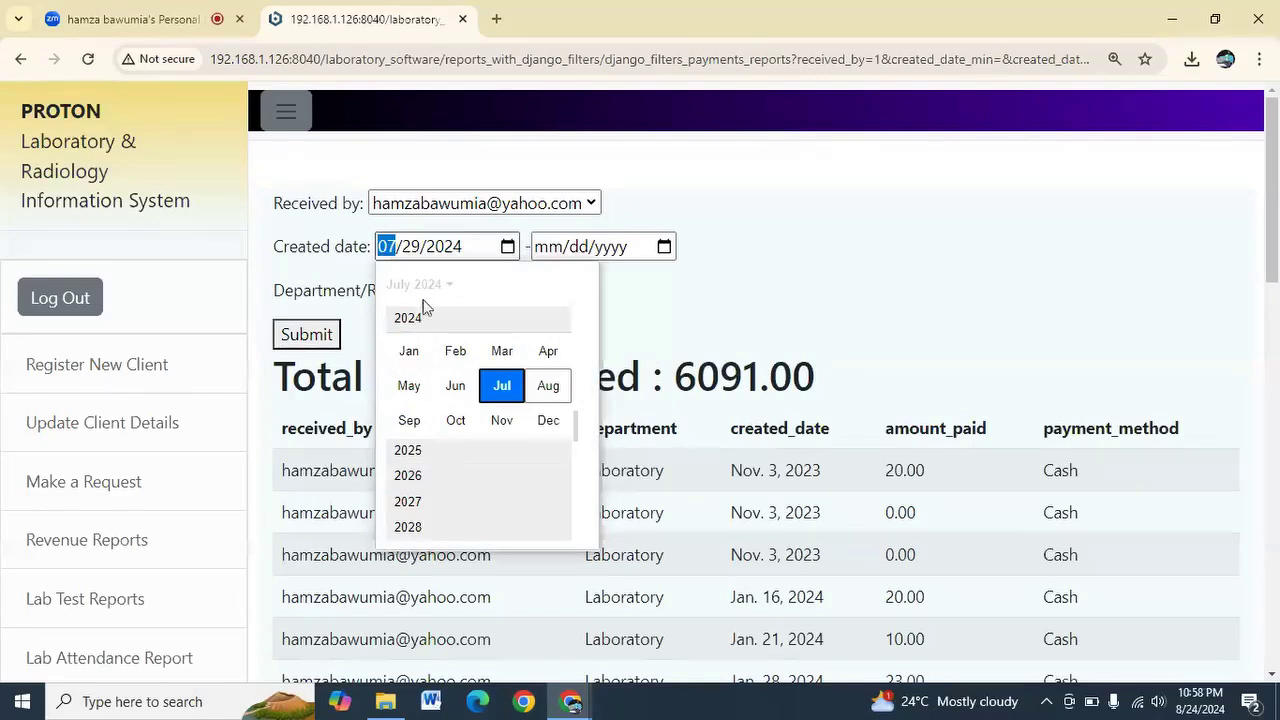
pyautogui.click(408, 352)
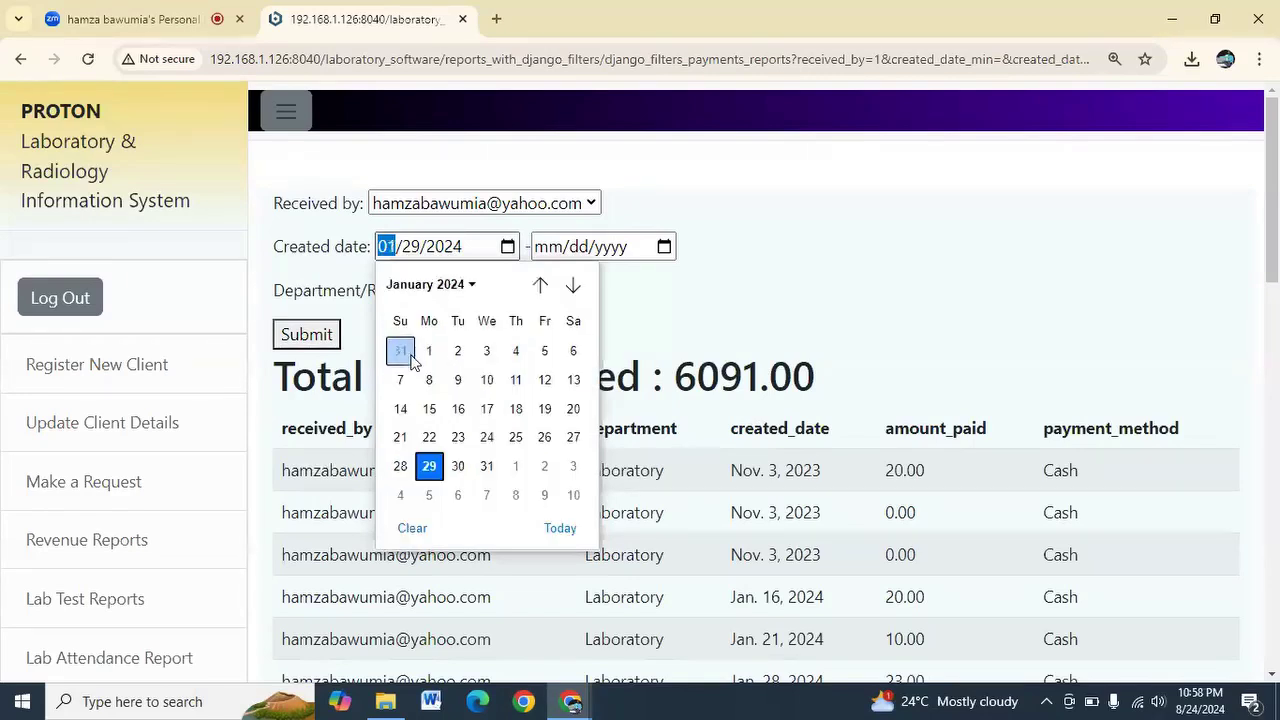
pyautogui.click(664, 249)
pyautogui.click(665, 247)
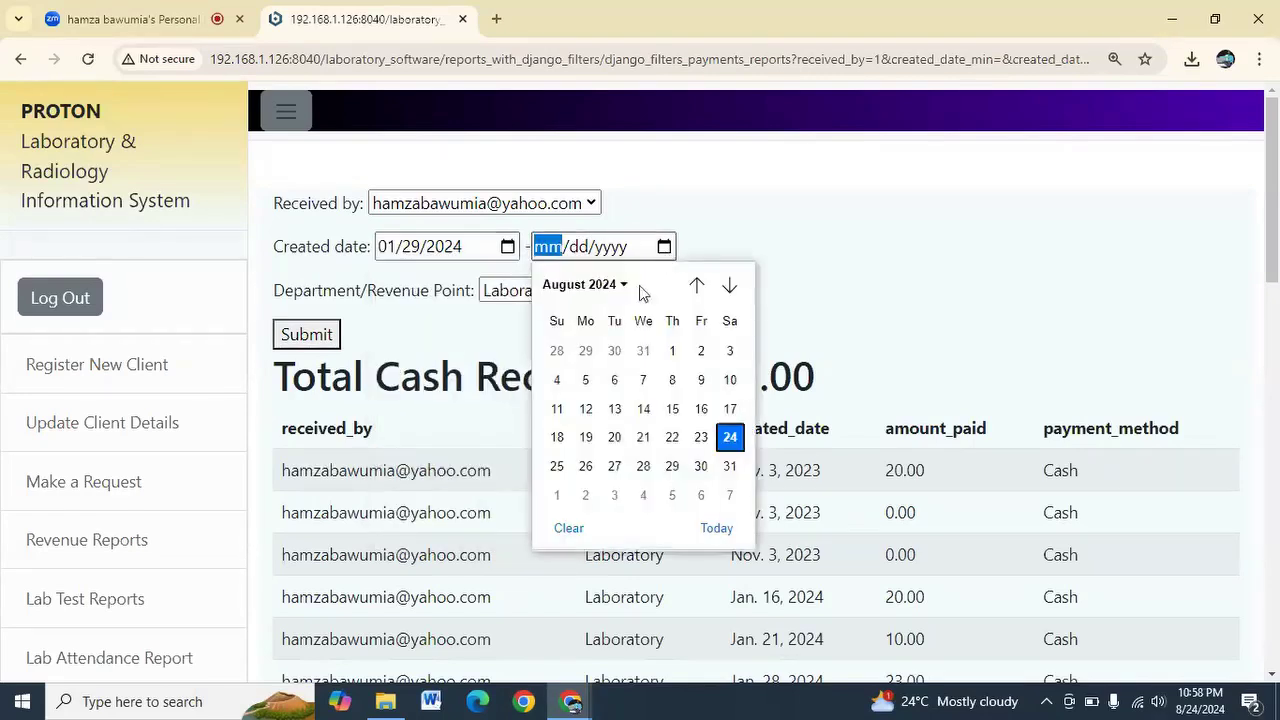
pyautogui.click(731, 441)
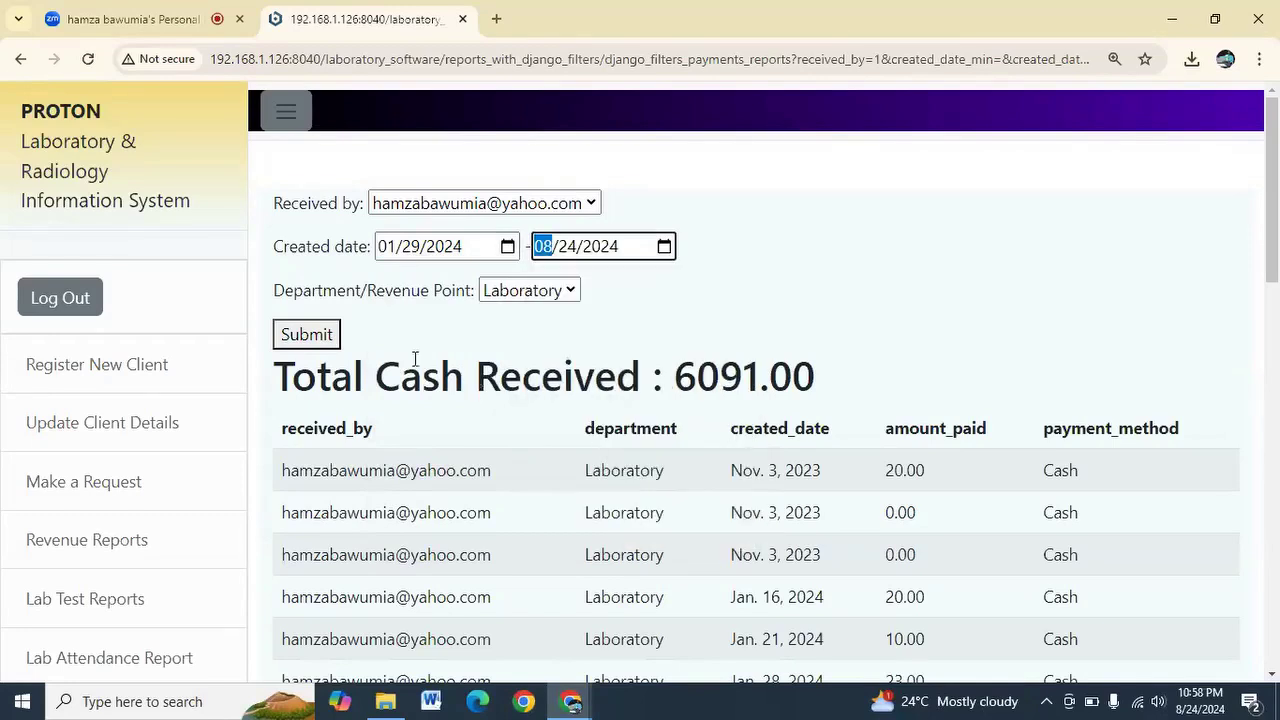
pyautogui.click(310, 336)
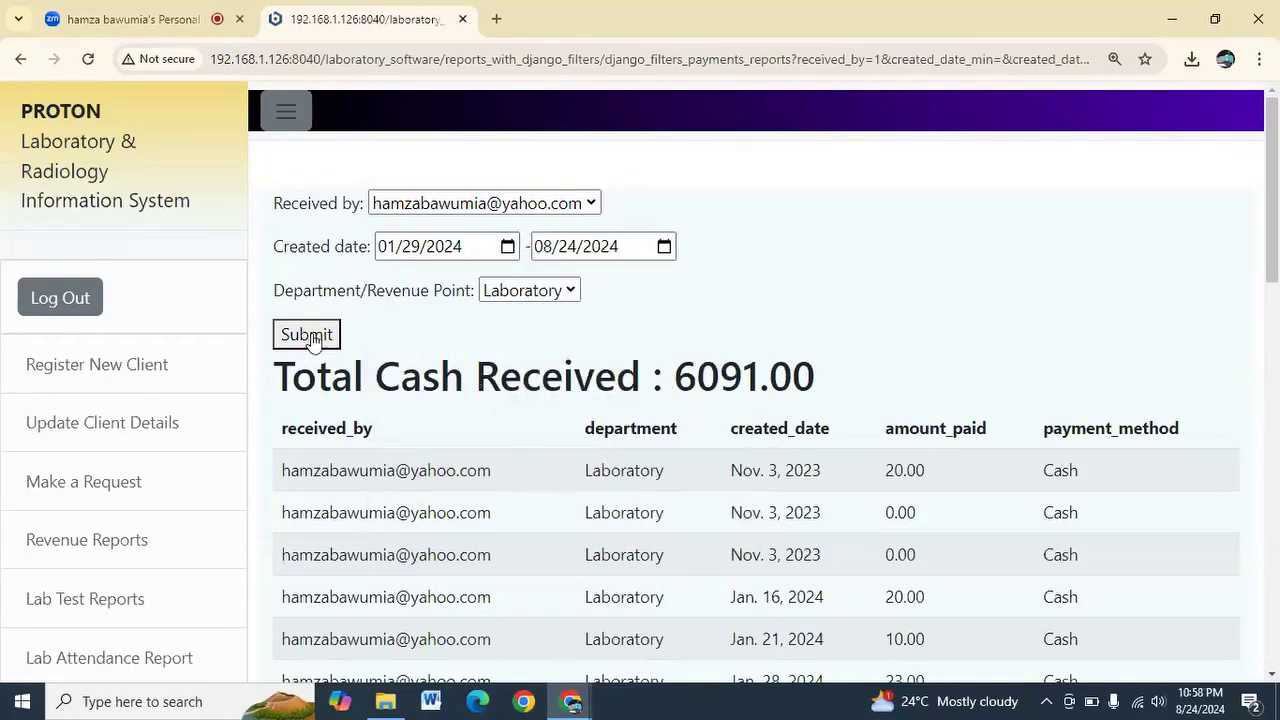
# Filter the Received by field to the test user, giving a cash total of 0
pyautogui.click(533, 203)
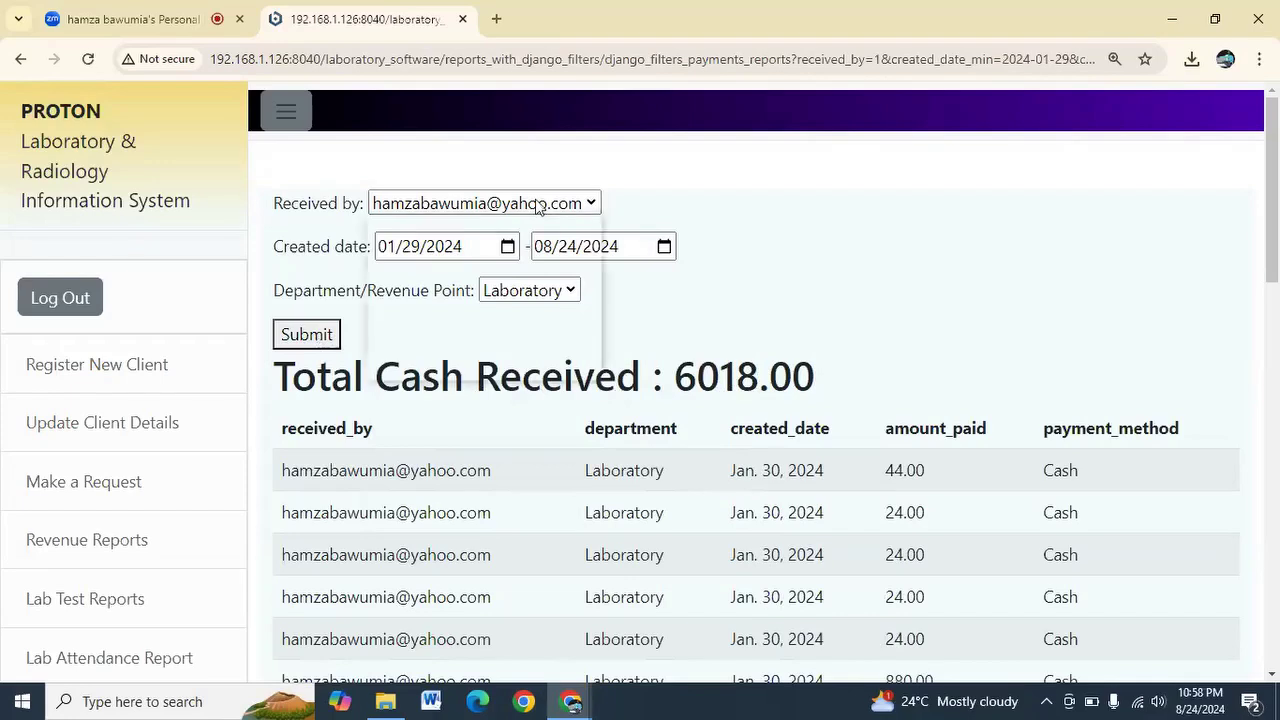
pyautogui.click(512, 274)
pyautogui.click(306, 334)
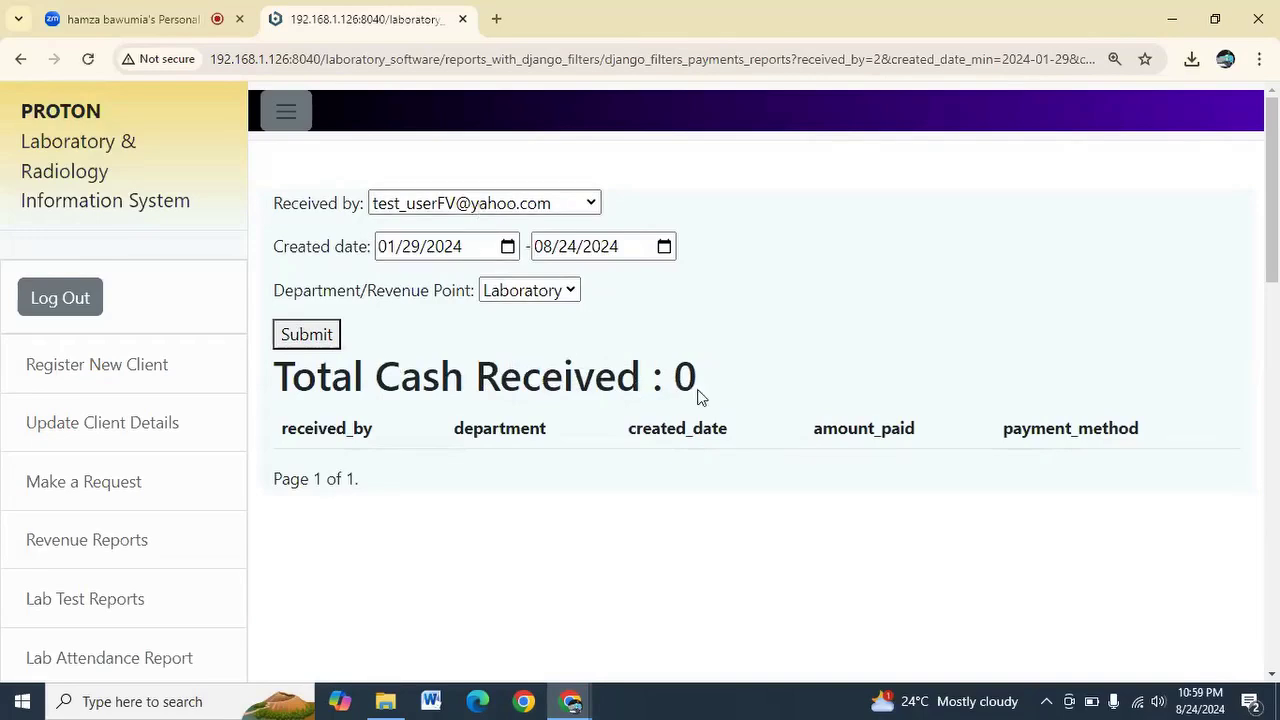
pyautogui.moveTo(700, 395); pyautogui.dragTo(674, 388)
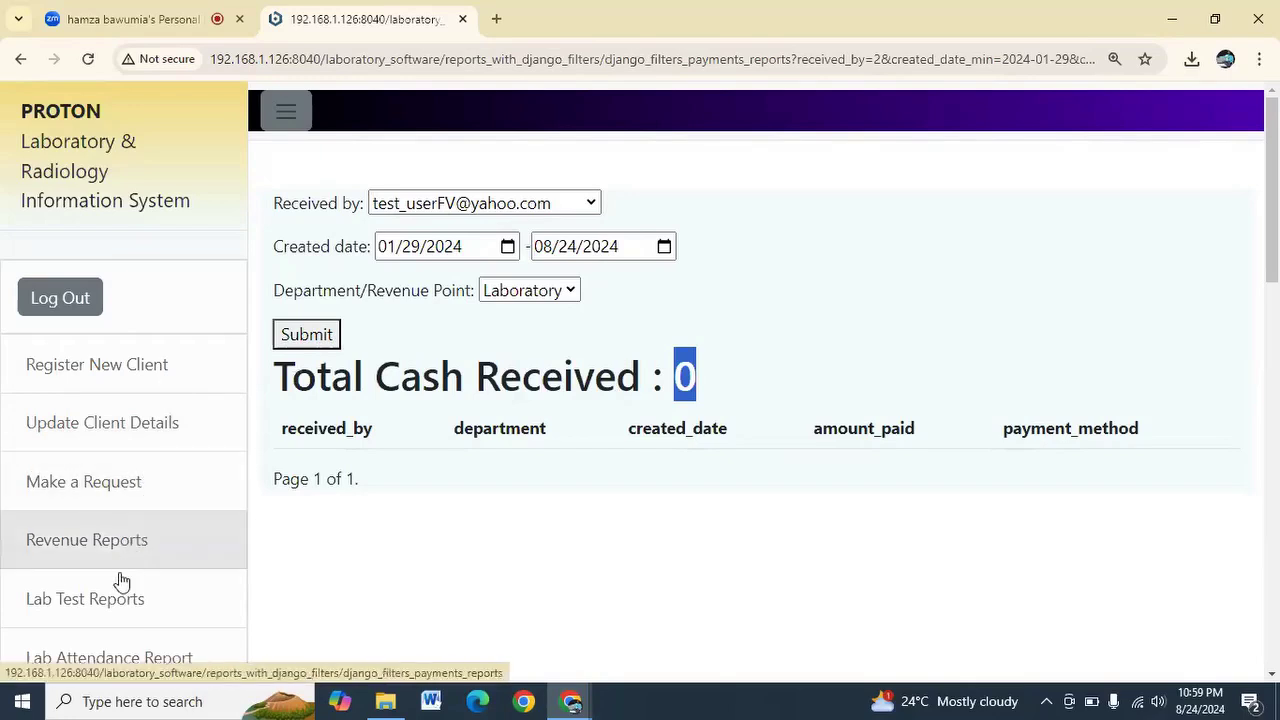
pyautogui.scroll(-2, 116, 560)
# Run the Lab Test Reports for fbc from January 2024 to 08/24/2024
pyautogui.click(135, 429)
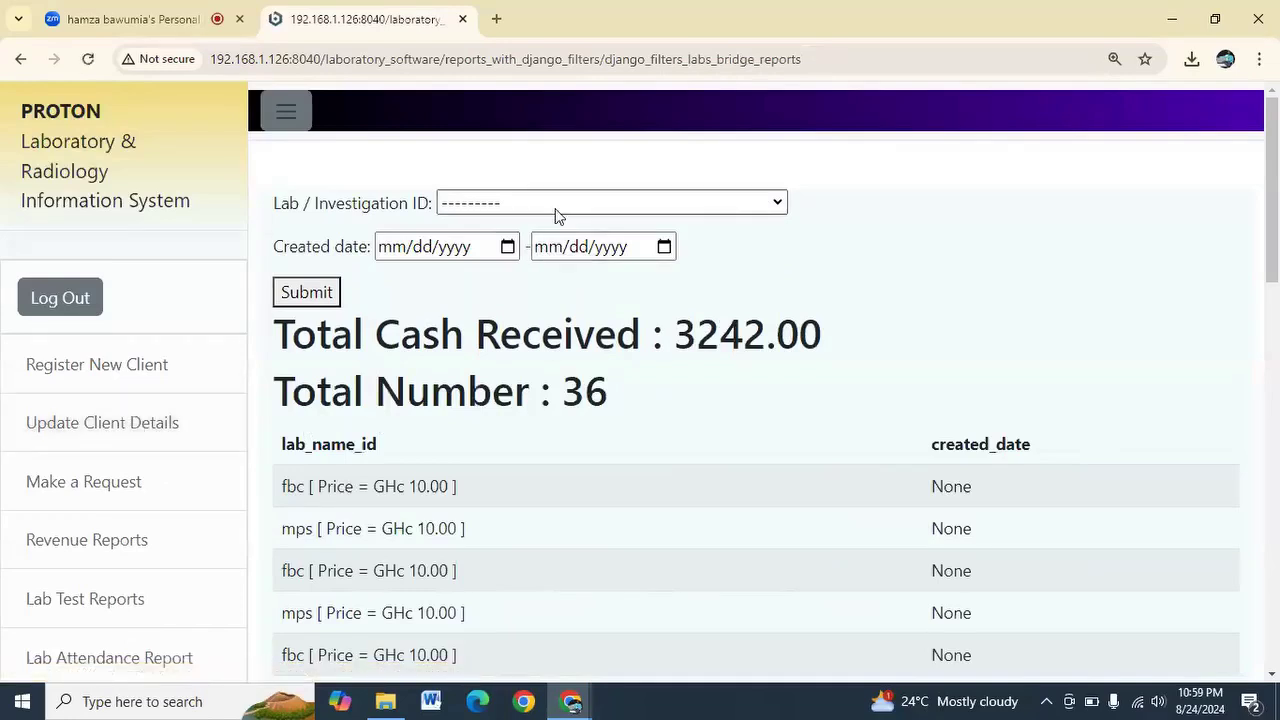
pyautogui.click(558, 205)
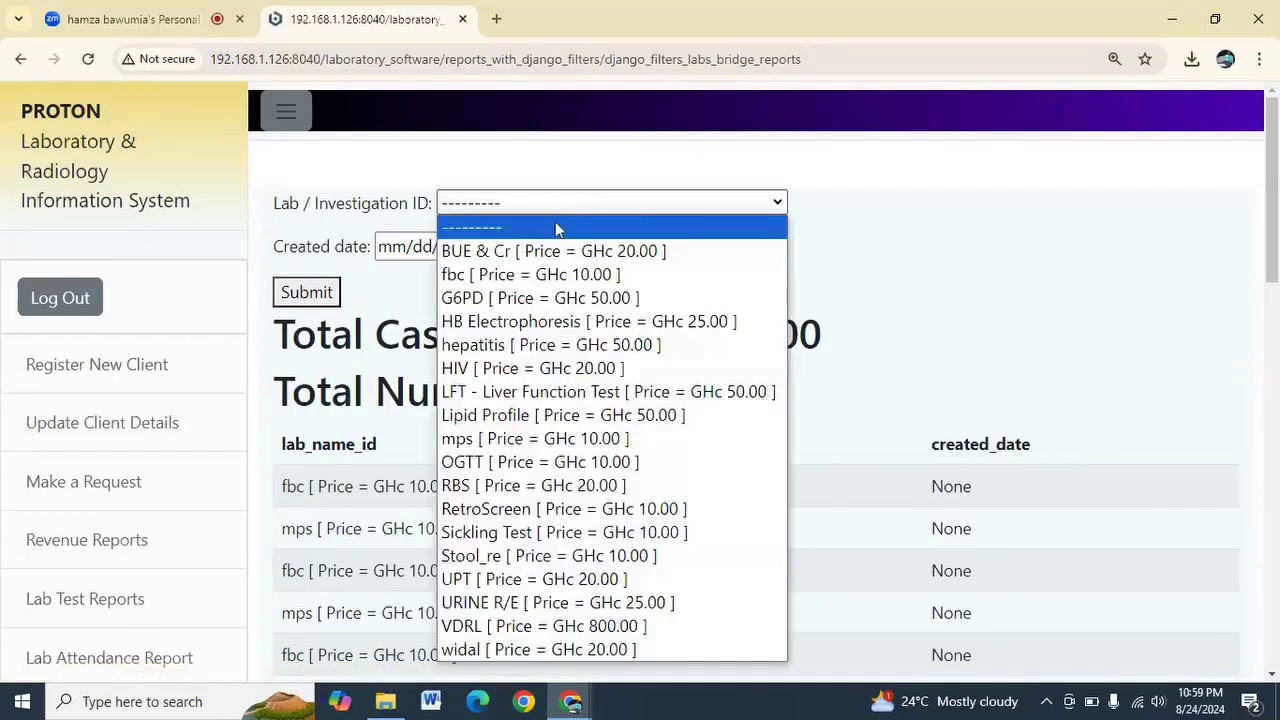
pyautogui.click(524, 277)
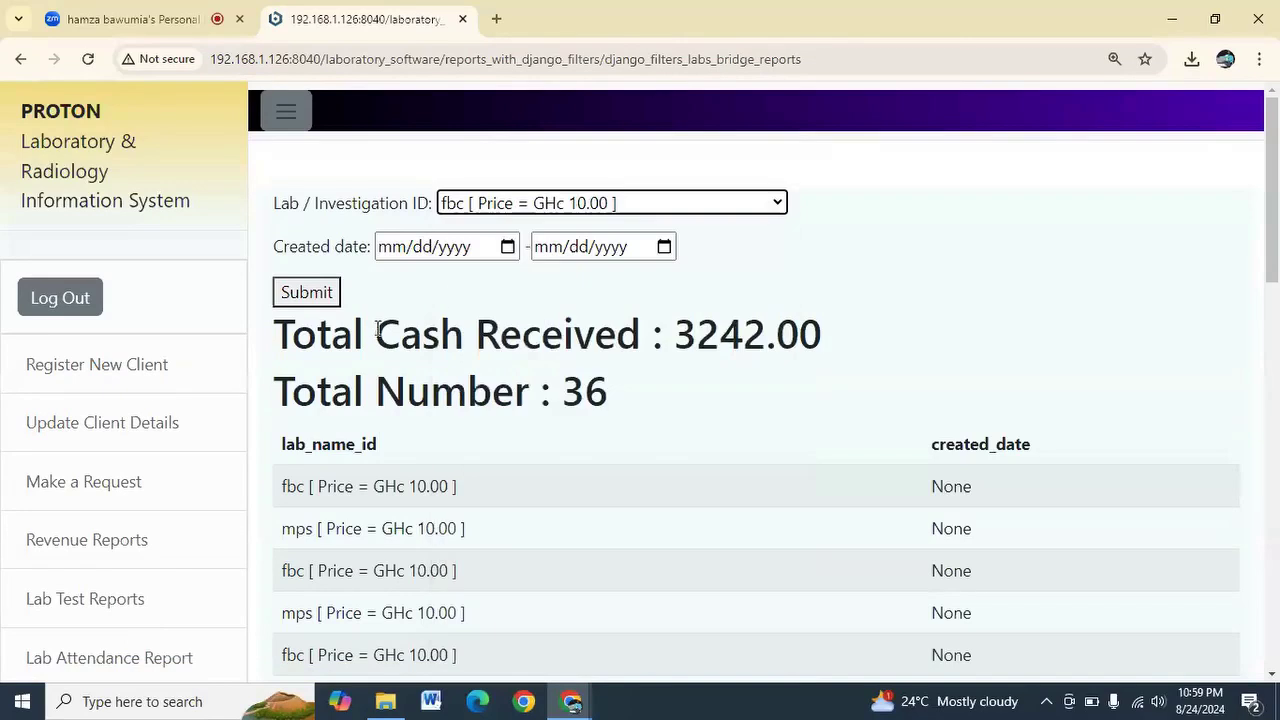
pyautogui.click(507, 247)
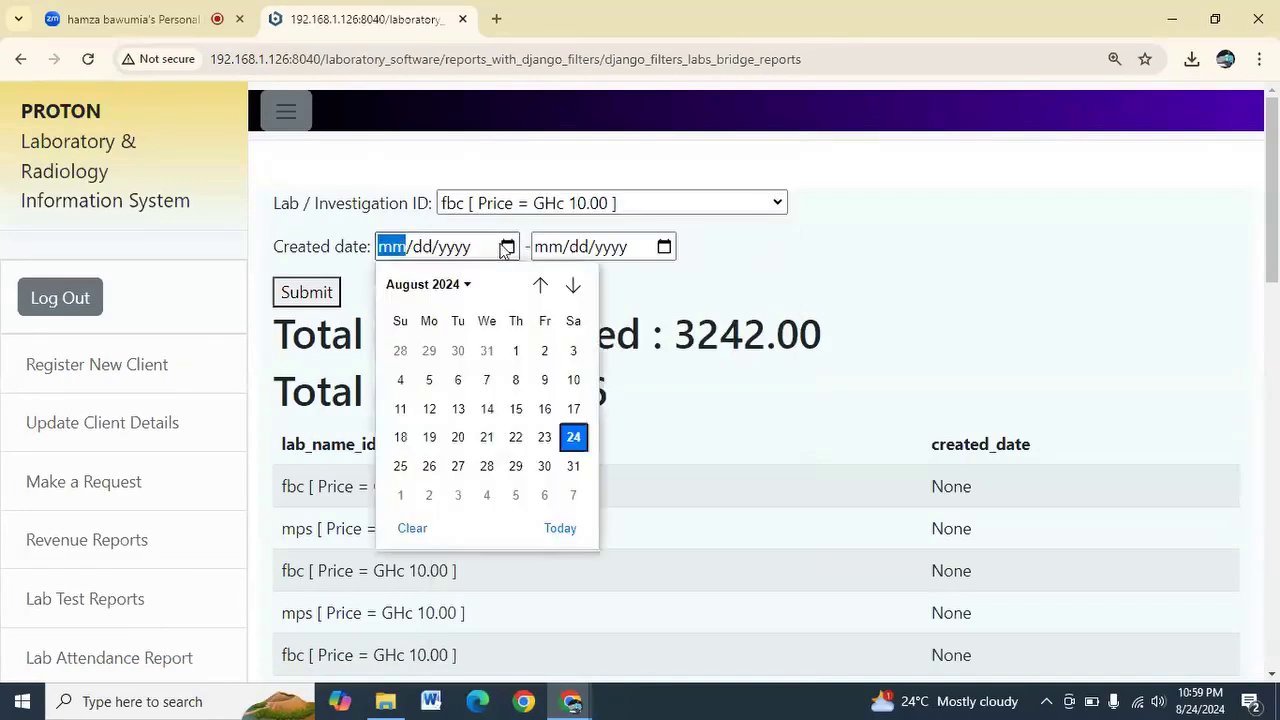
pyautogui.click(427, 287)
pyautogui.click(410, 350)
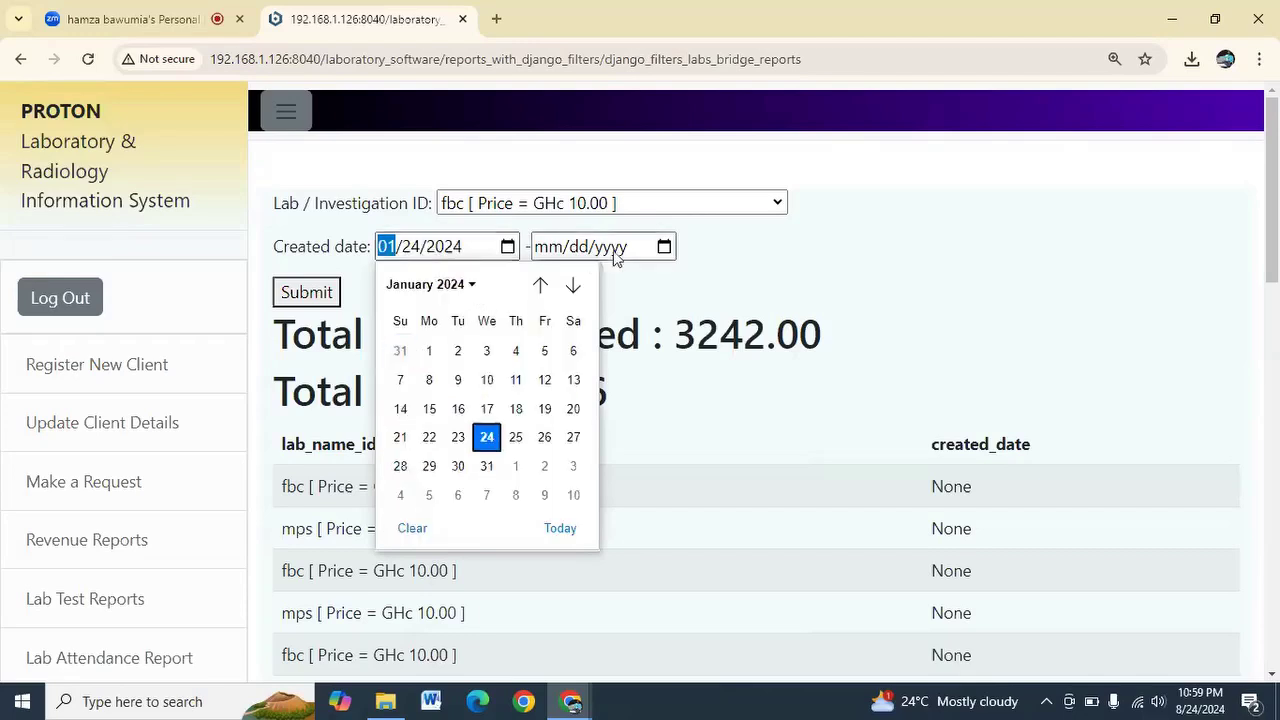
pyautogui.click(664, 247)
pyautogui.click(664, 247)
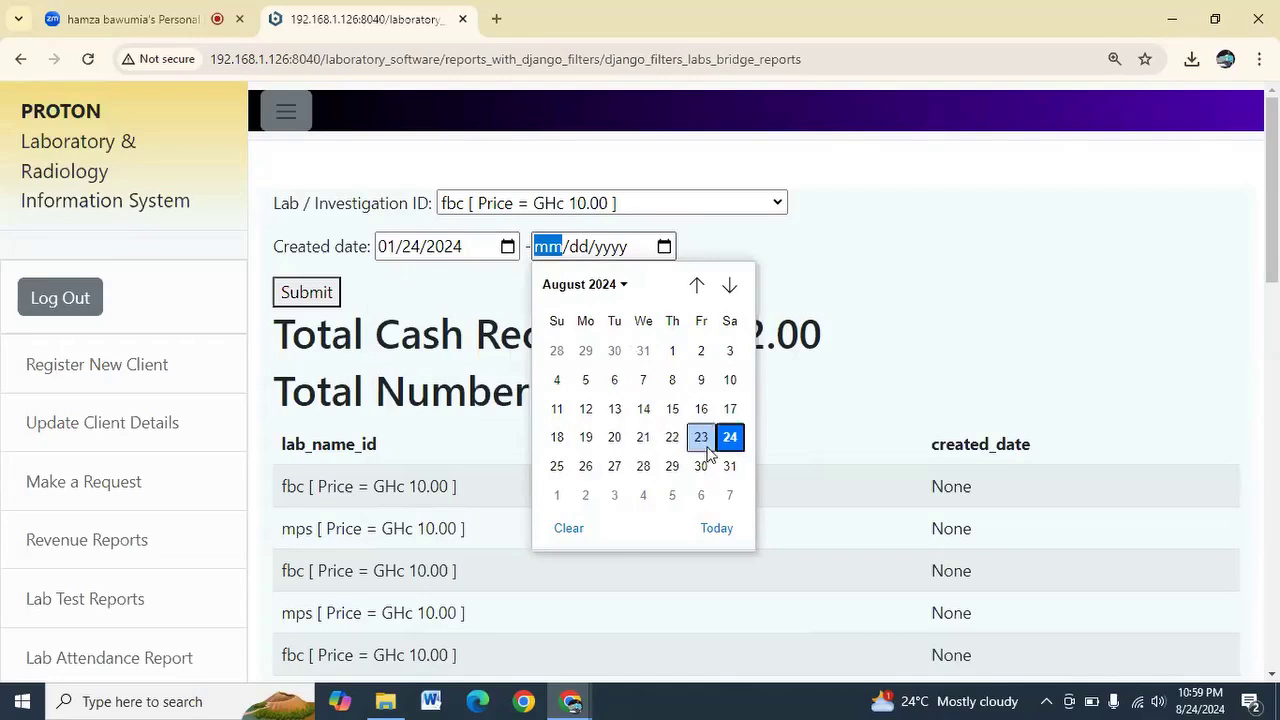
pyautogui.click(730, 440)
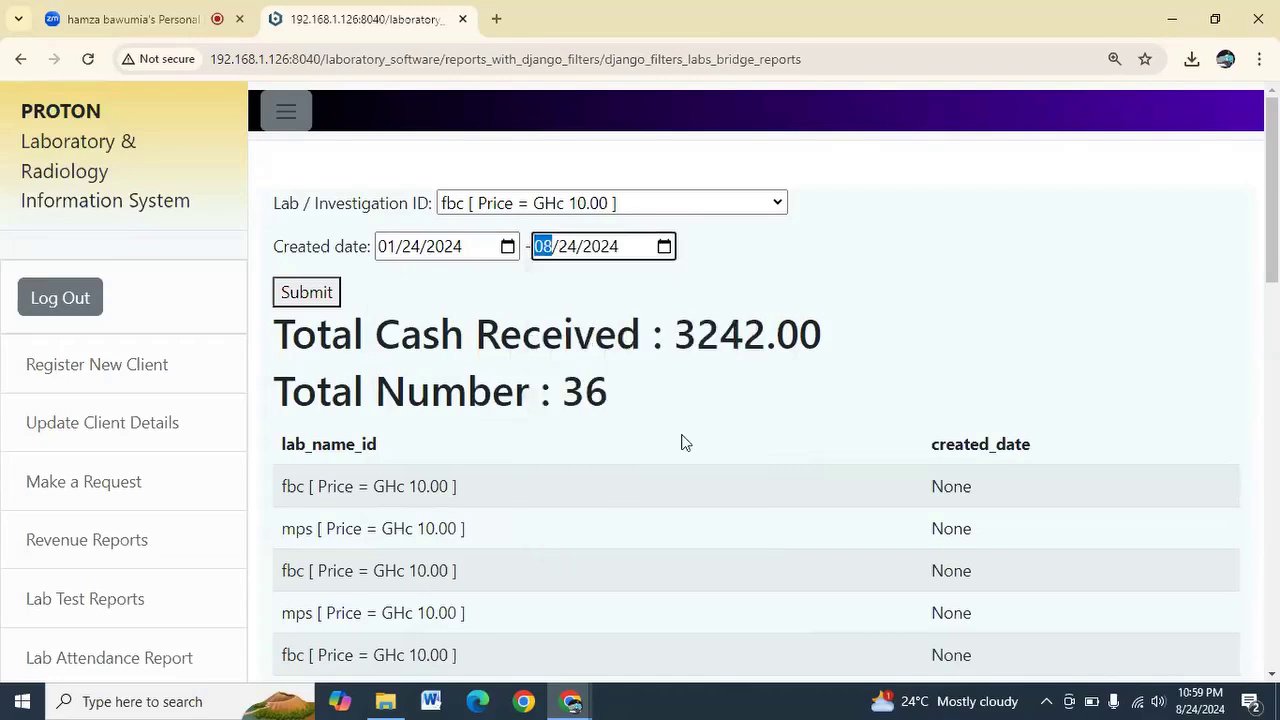
pyautogui.click(325, 294)
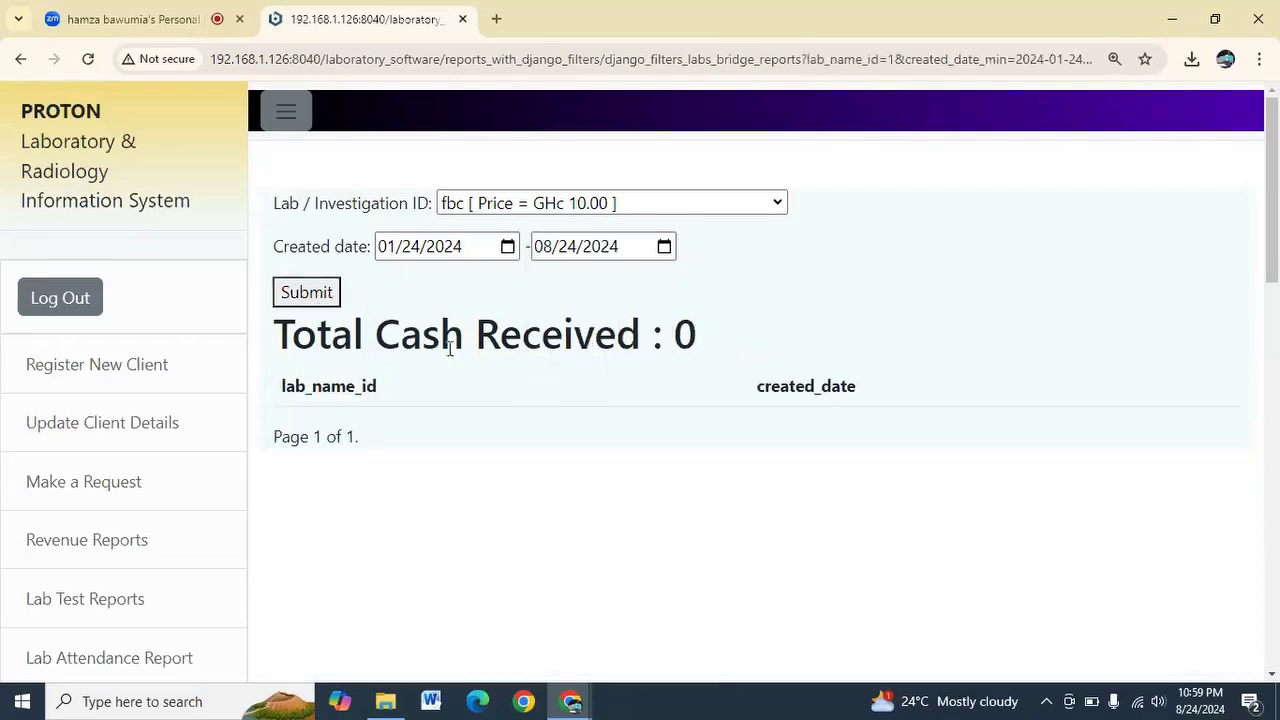
pyautogui.click(303, 297)
# Rerun the fbc report from 01/01/2024 to 08/24/2024
pyautogui.click(560, 205)
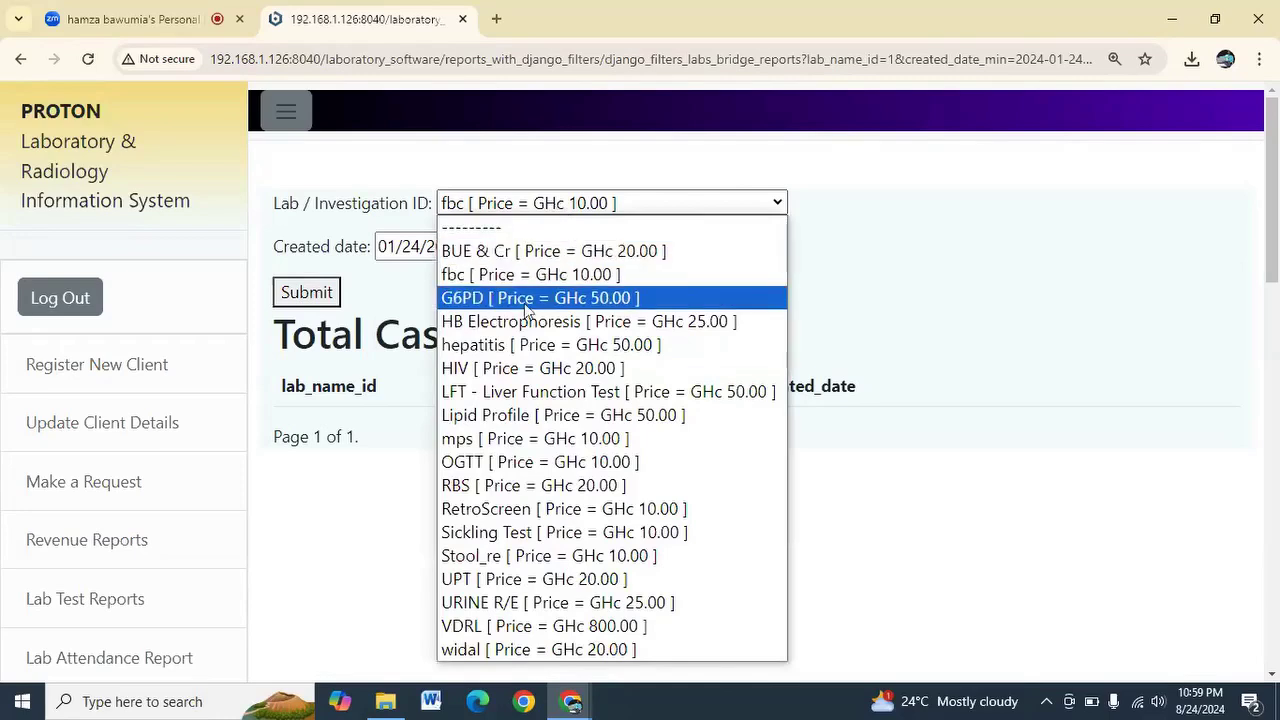
pyautogui.click(390, 274)
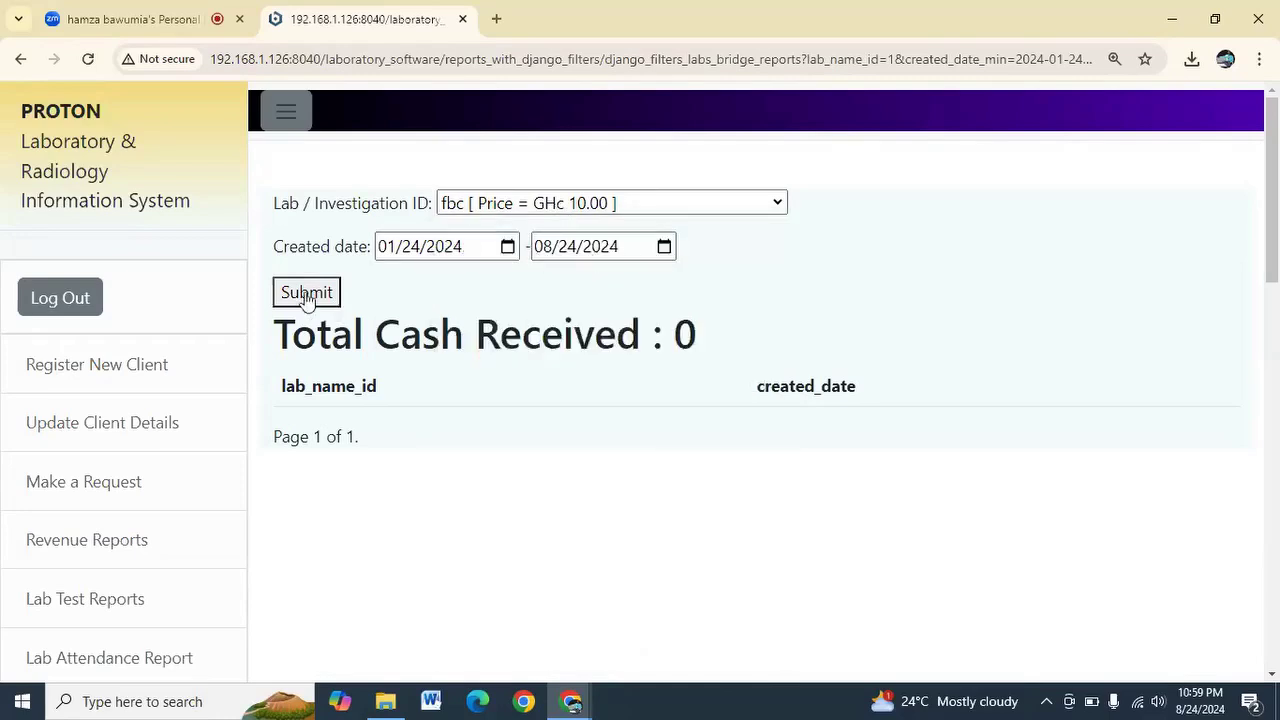
pyautogui.click(506, 247)
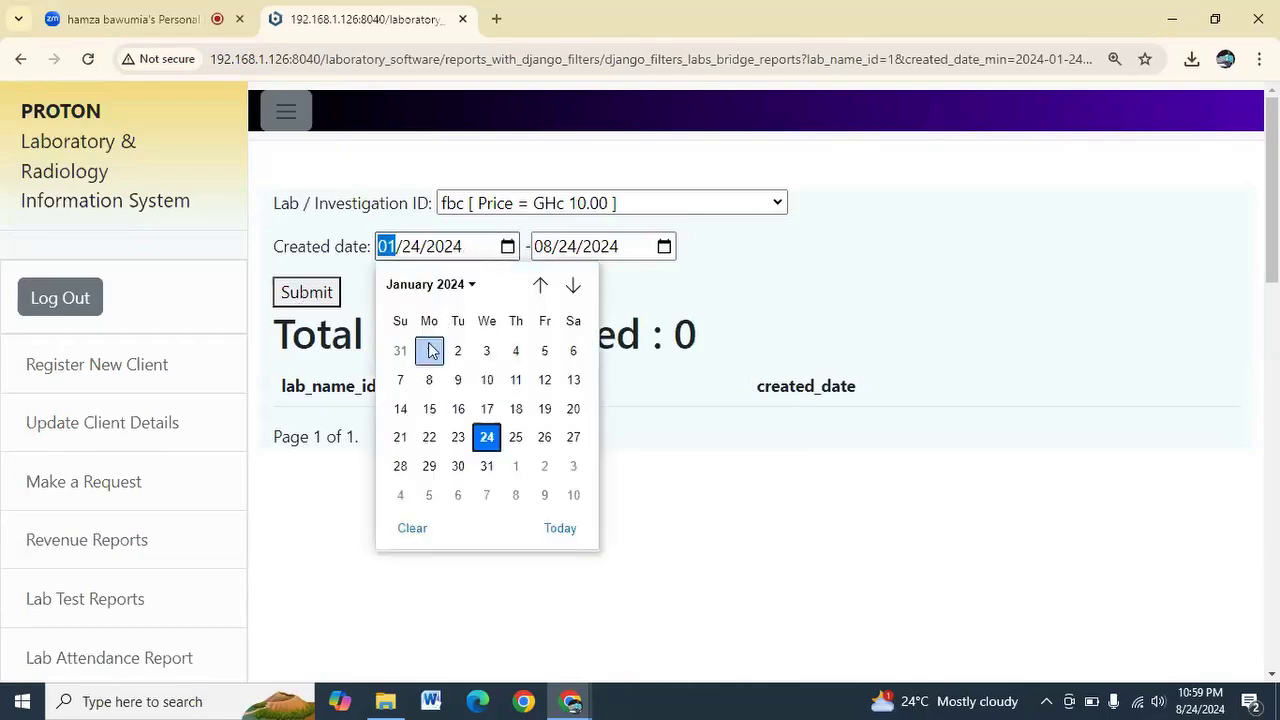
pyautogui.click(429, 350)
pyautogui.click(322, 308)
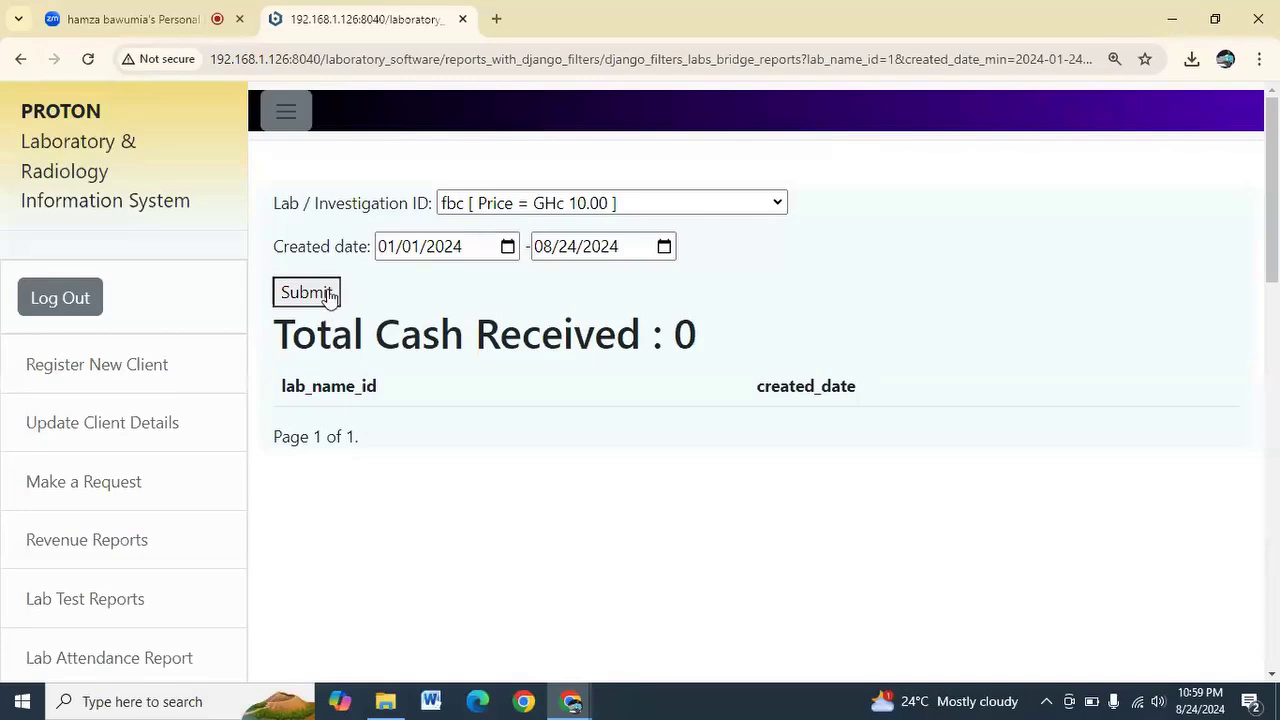
pyautogui.click(664, 247)
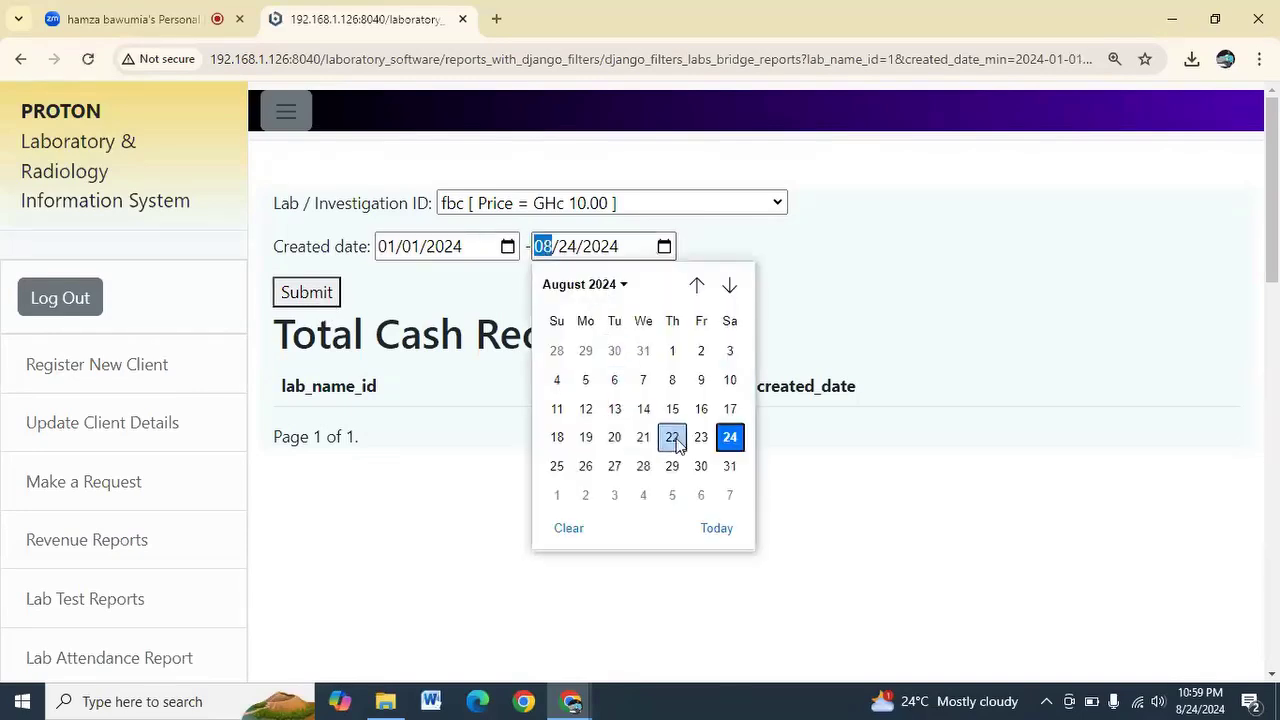
pyautogui.click(730, 437)
# Run the report for HB Electrophoresis over the same dates, showing zero cash received
pyautogui.click(571, 206)
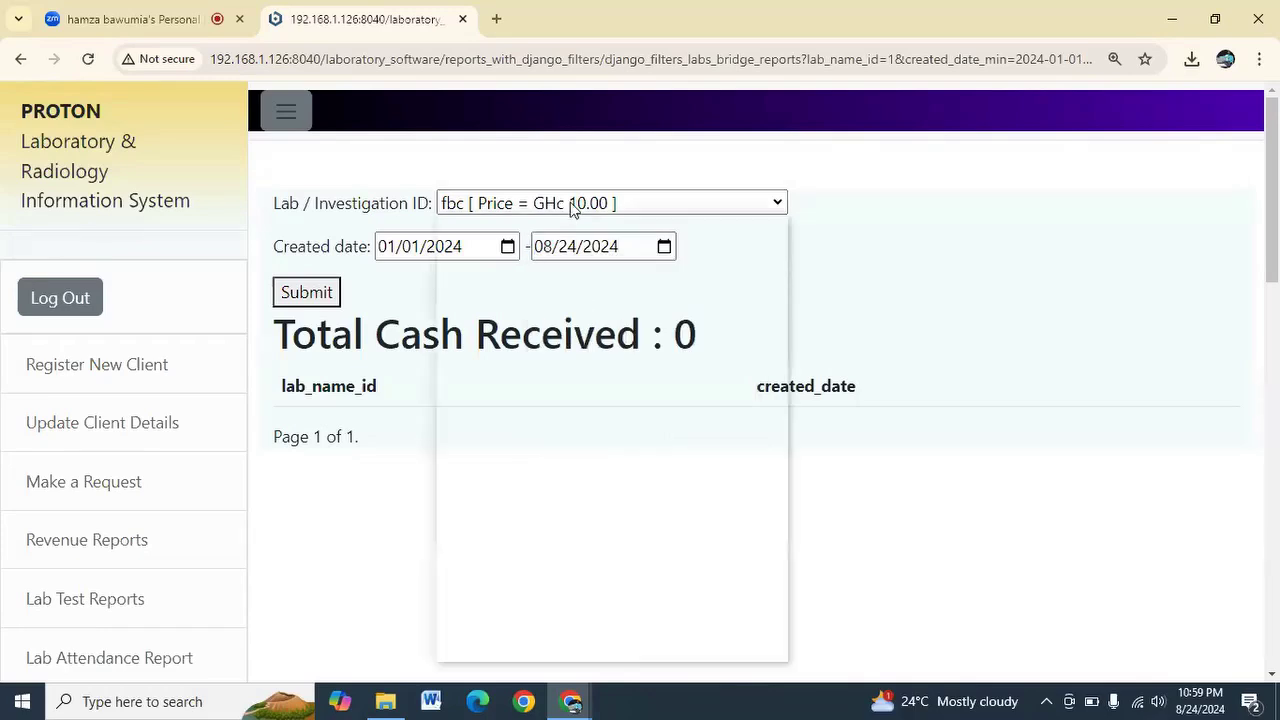
pyautogui.click(531, 322)
pyautogui.click(306, 300)
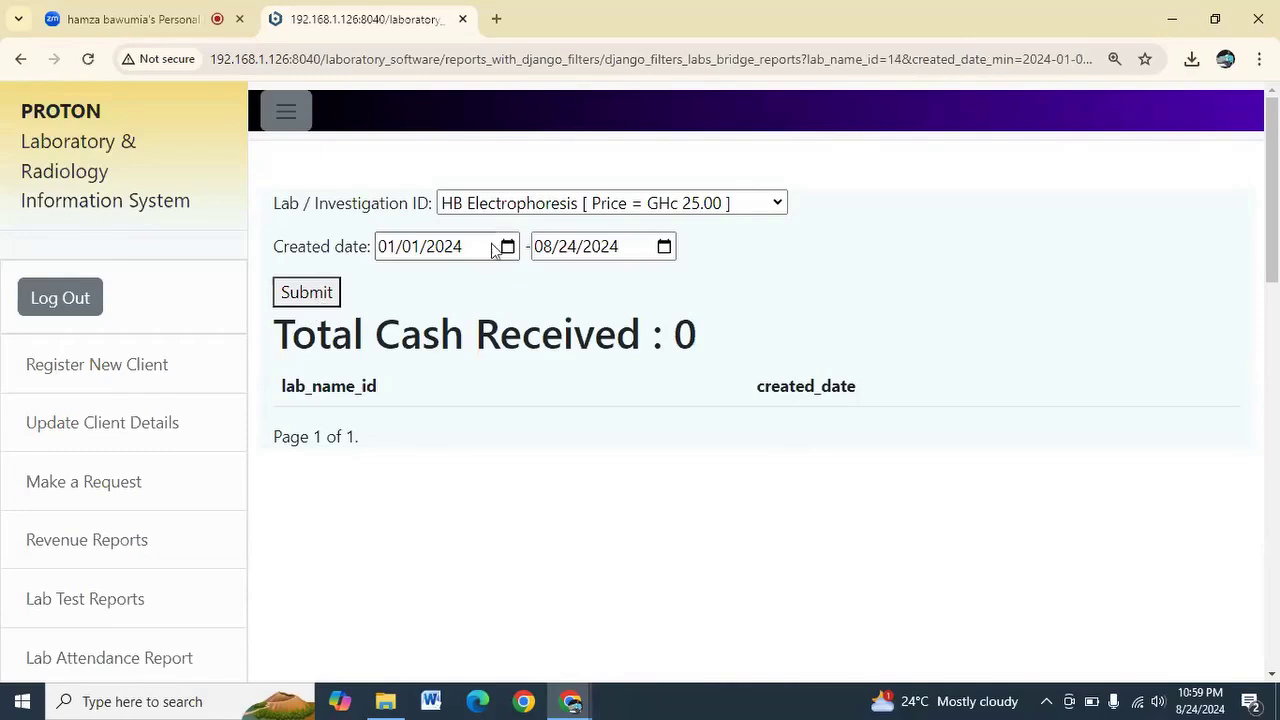
pyautogui.scroll(-2, 149, 446)
pyautogui.scroll(-3, 149, 446)
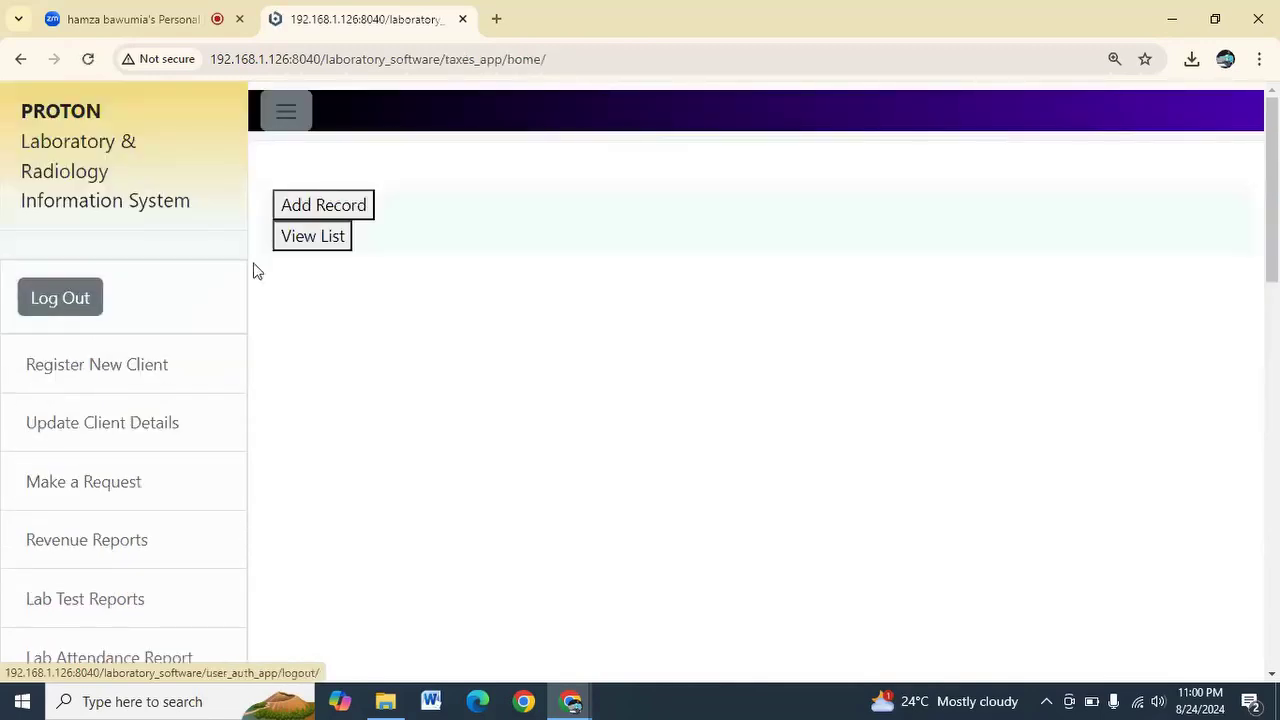
# Show the tax list and check VAT 5, NHIL 5 and COVID LEVY 10 percent
pyautogui.click(313, 205)
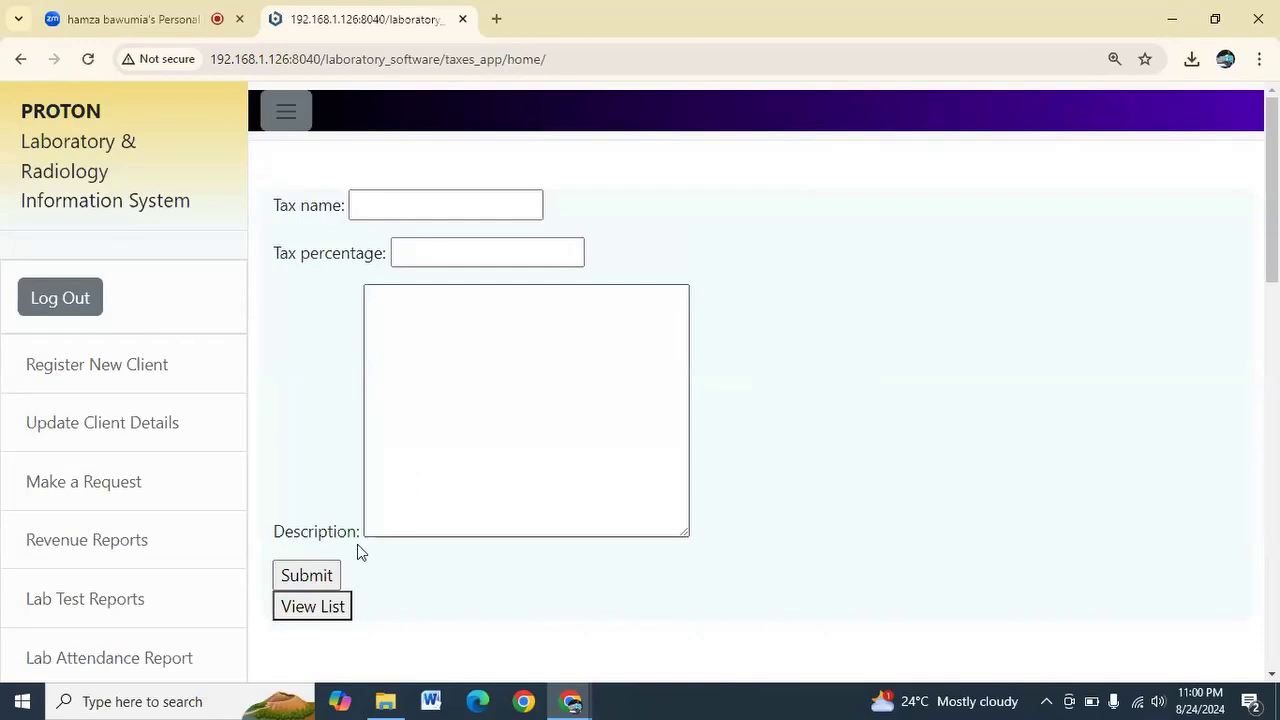
pyautogui.scroll(-2, 115, 460)
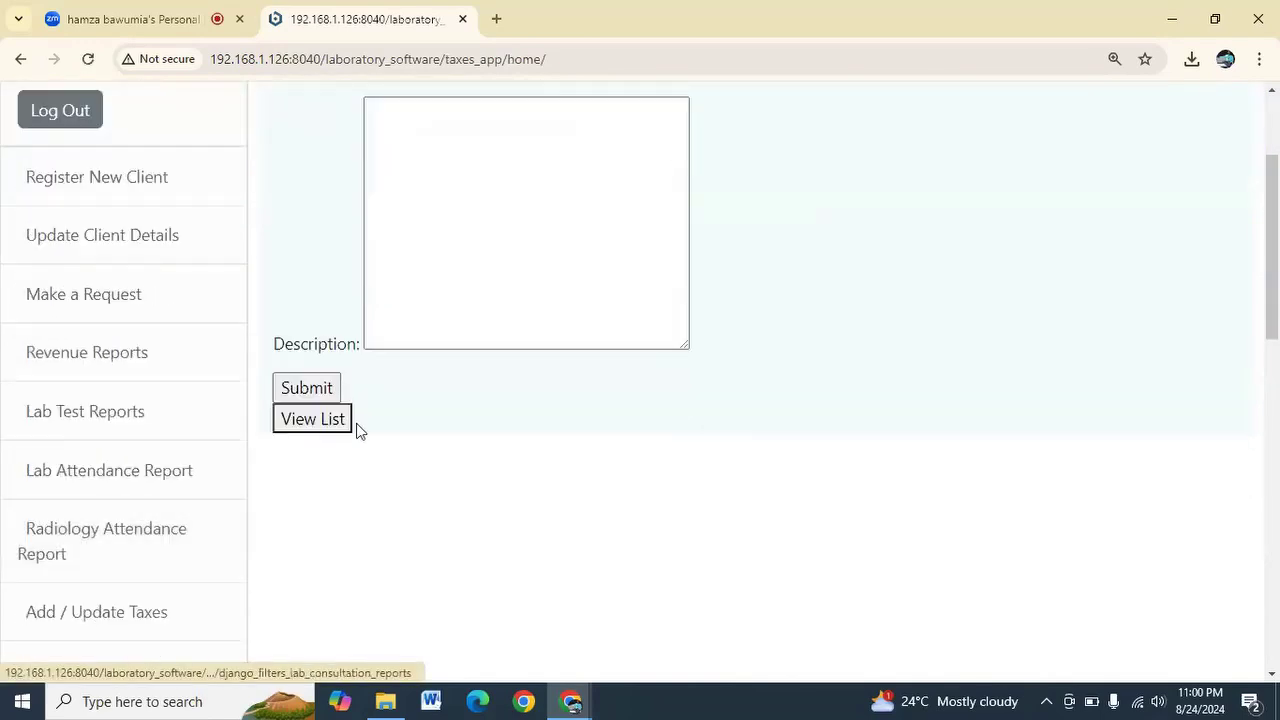
pyautogui.click(343, 424)
pyautogui.scroll(-2, 337, 450)
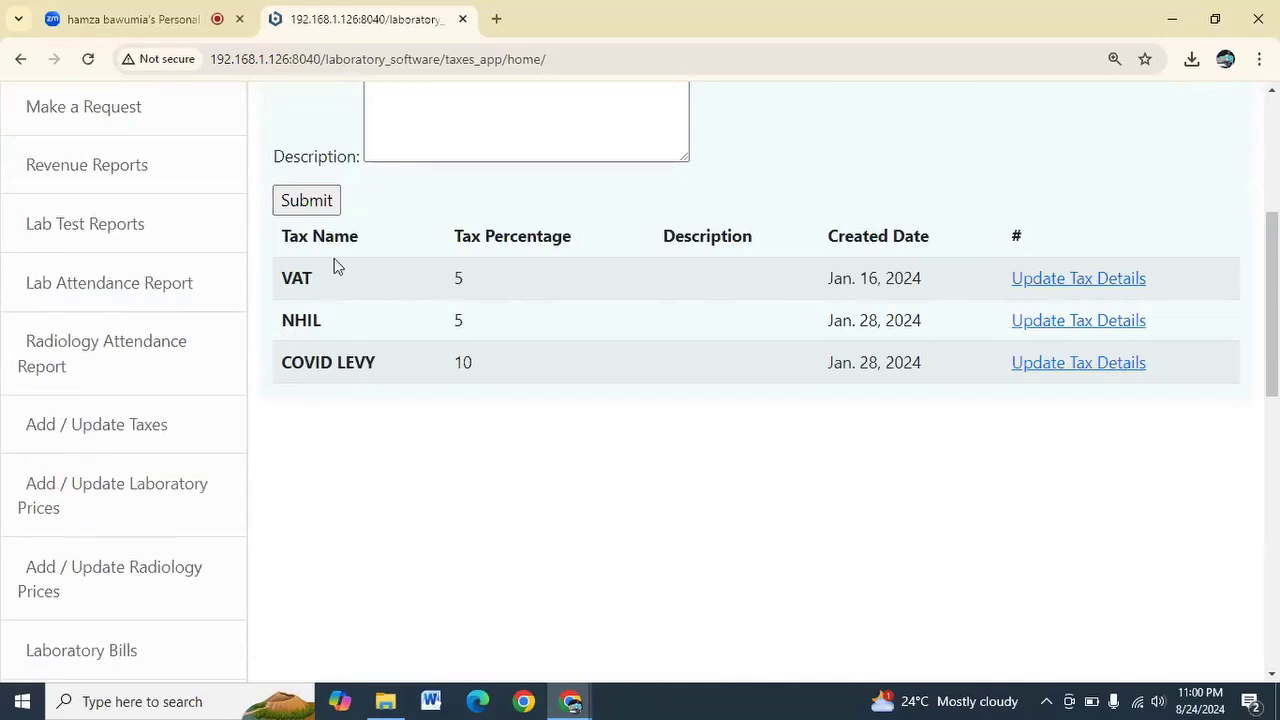
pyautogui.moveTo(285, 282); pyautogui.dragTo(397, 377)
pyautogui.click(288, 369)
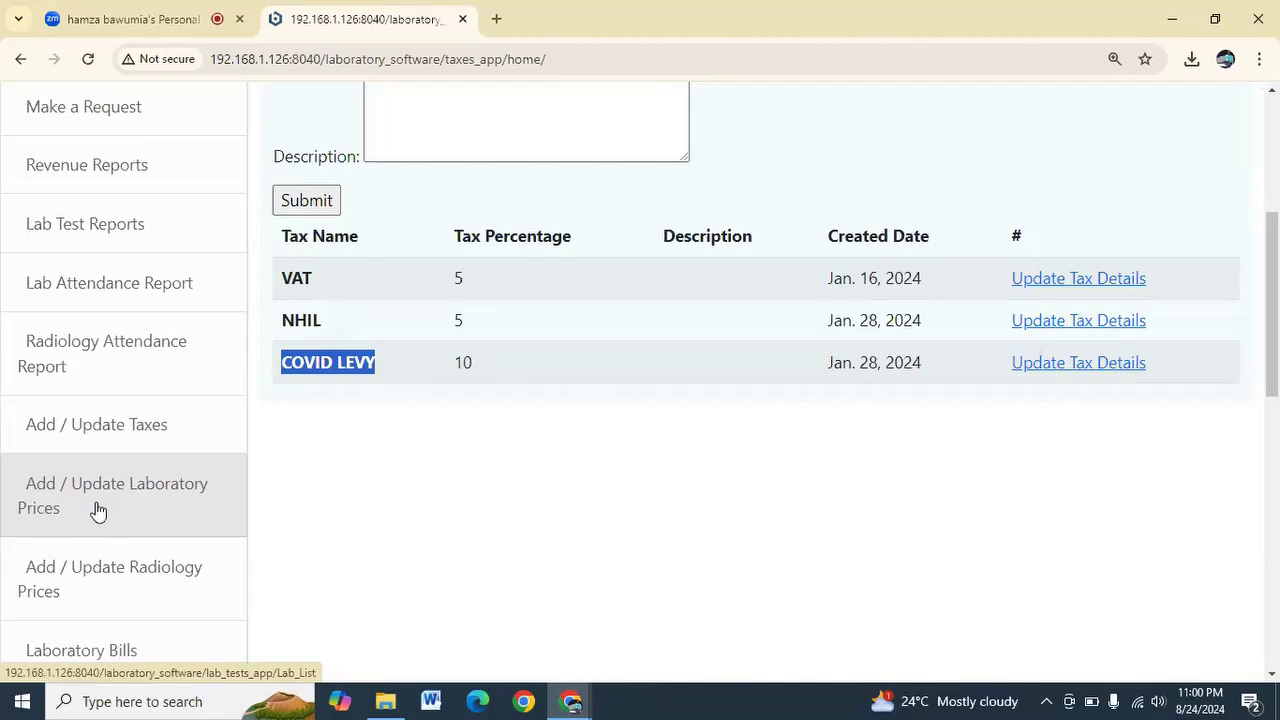
# Scroll the sidebar down and open the Cash Out report
pyautogui.scroll(-2, 96, 510)
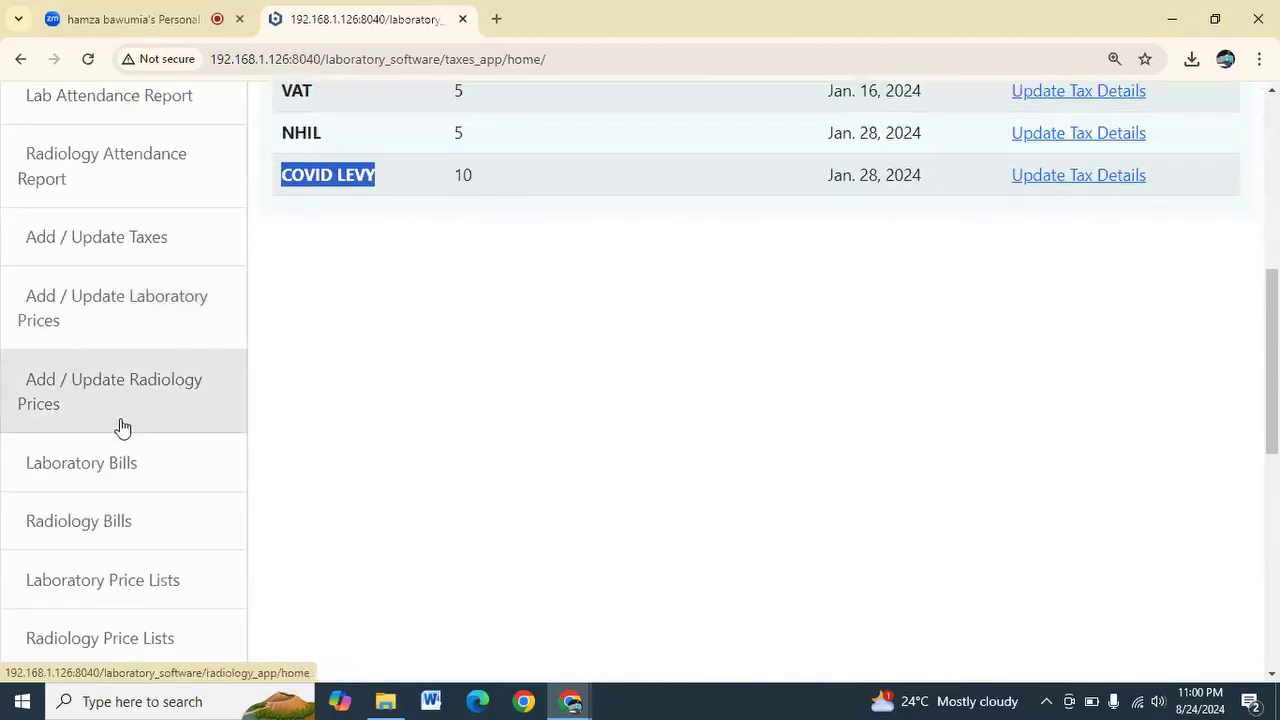
pyautogui.scroll(-3, 125, 415)
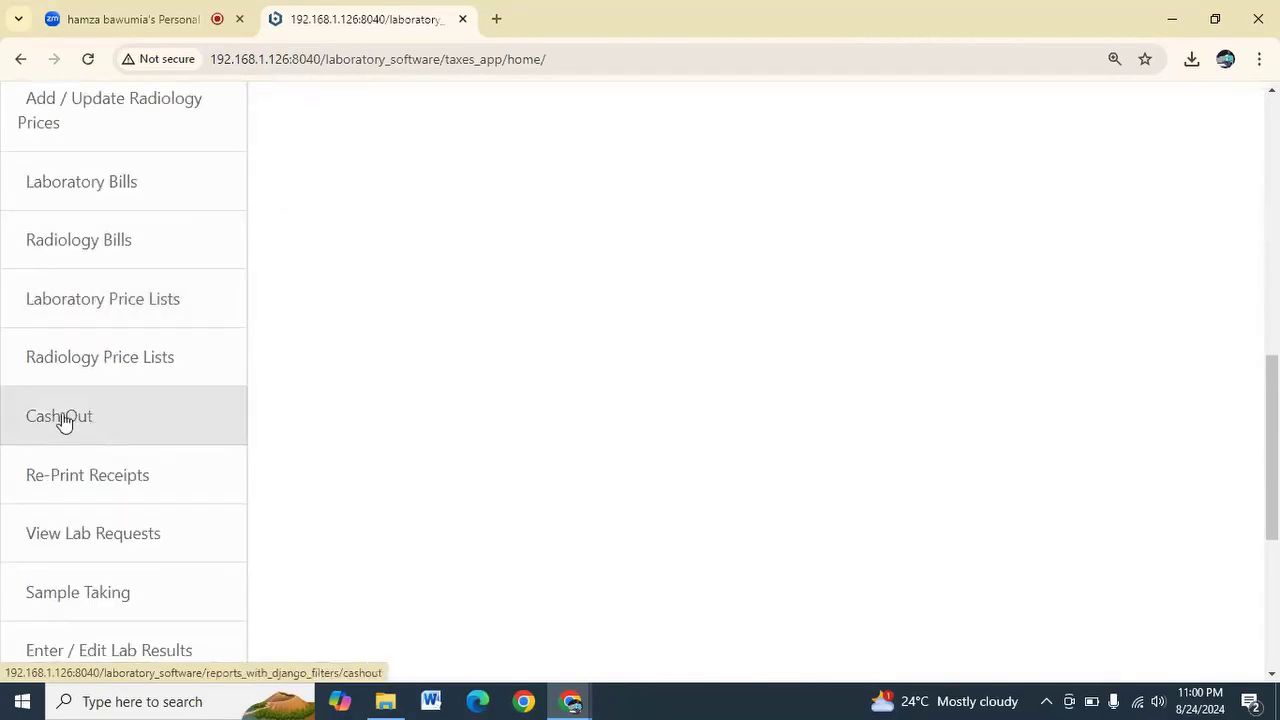
pyautogui.click(66, 422)
# Submit the Cash Out report ending 24 August 2024, showing 24.00 from one attendance
pyautogui.scroll(-3, 423, 408)
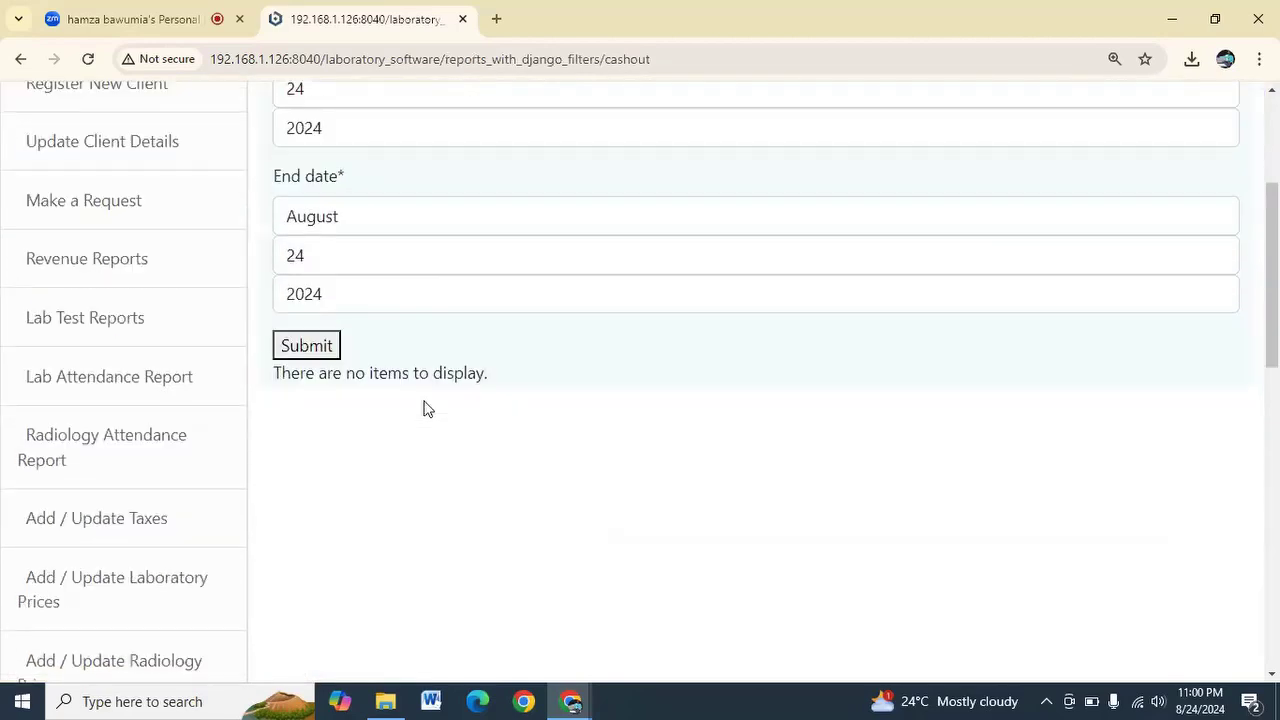
pyautogui.click(306, 352)
pyautogui.scroll(-1, 300, 358)
pyautogui.scroll(-2, 586, 478)
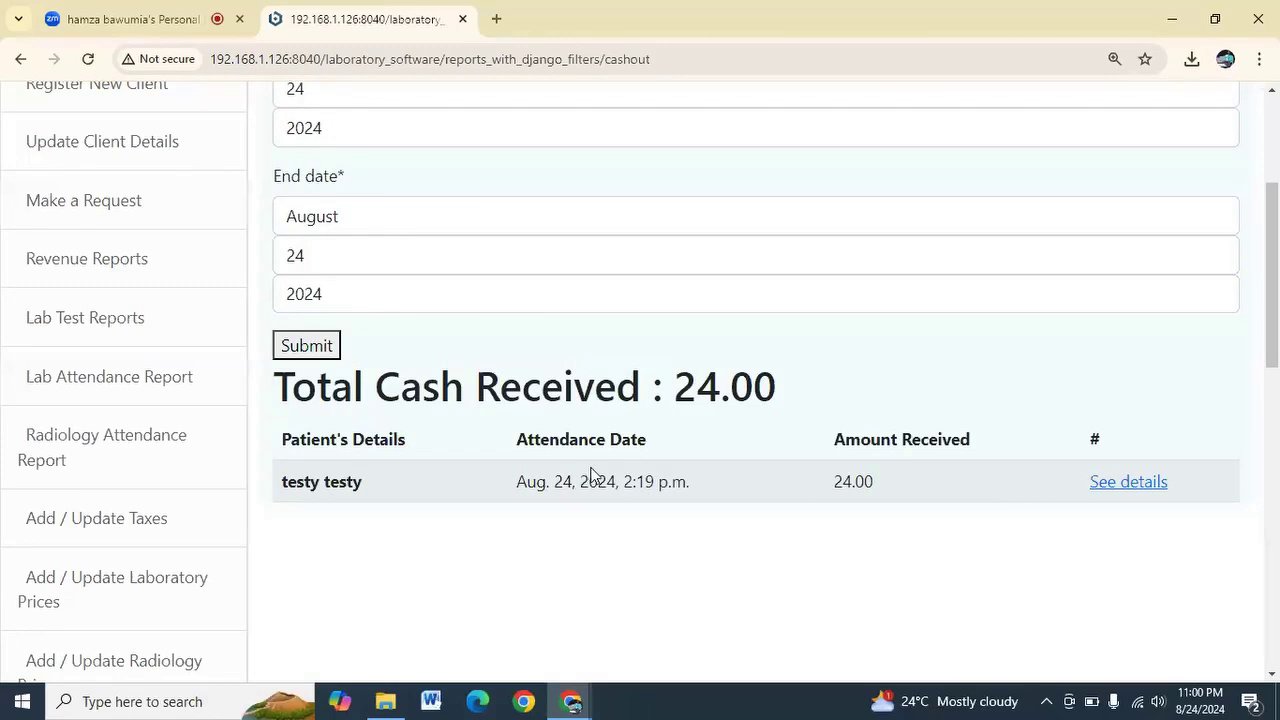
pyautogui.scroll(-5, 590, 475)
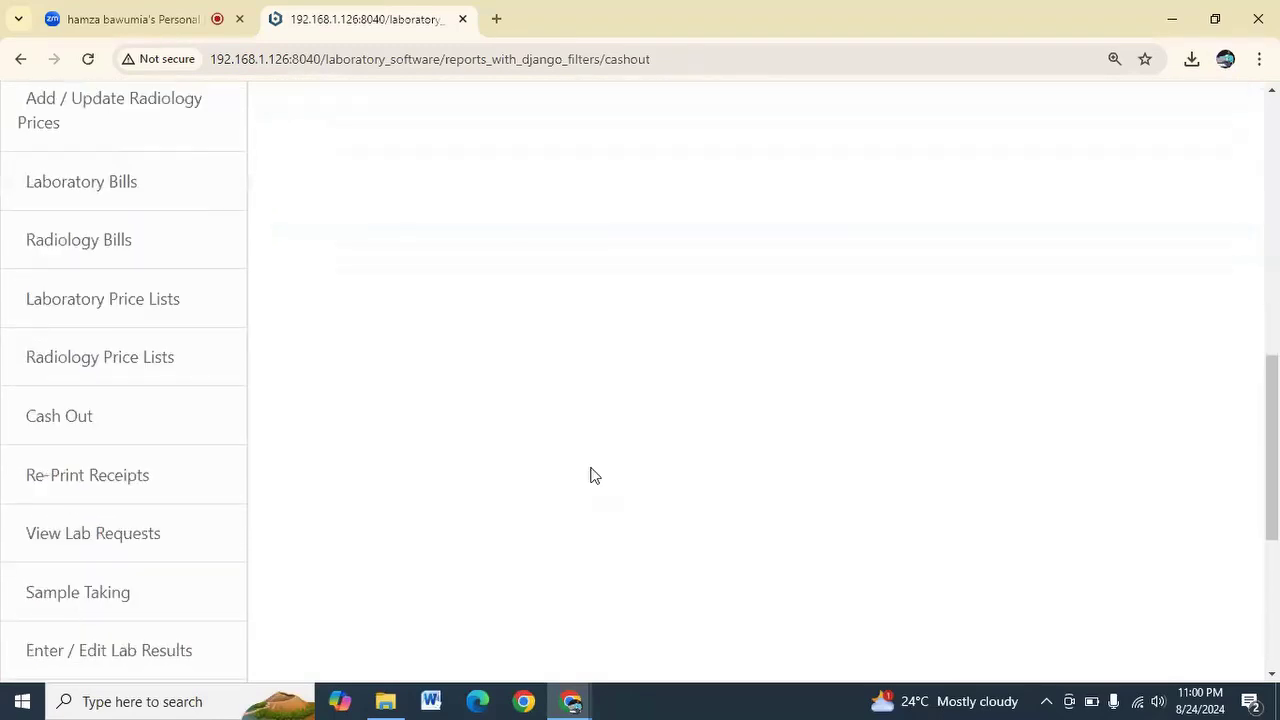